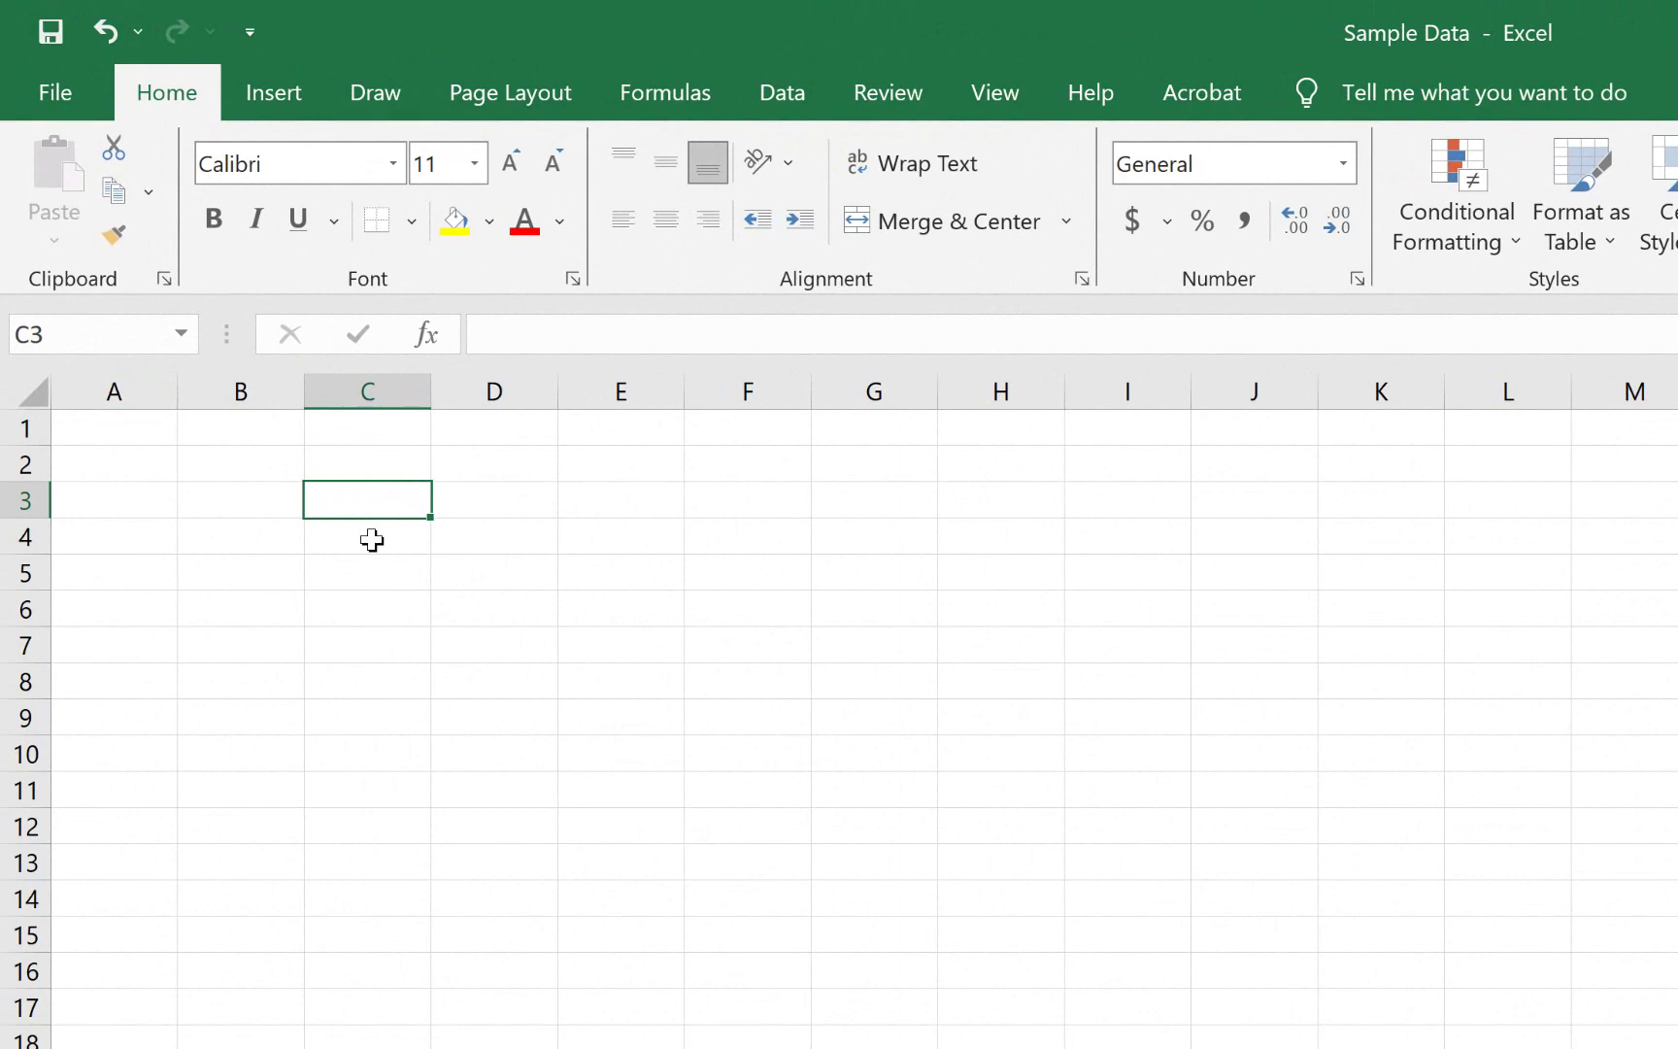
Enter 1, 2 and 3 in cells C3 to C5.
{"action": "type", "text": "1"}
{"action": "key", "text": "Return"}
{"action": "type", "text": "2"}
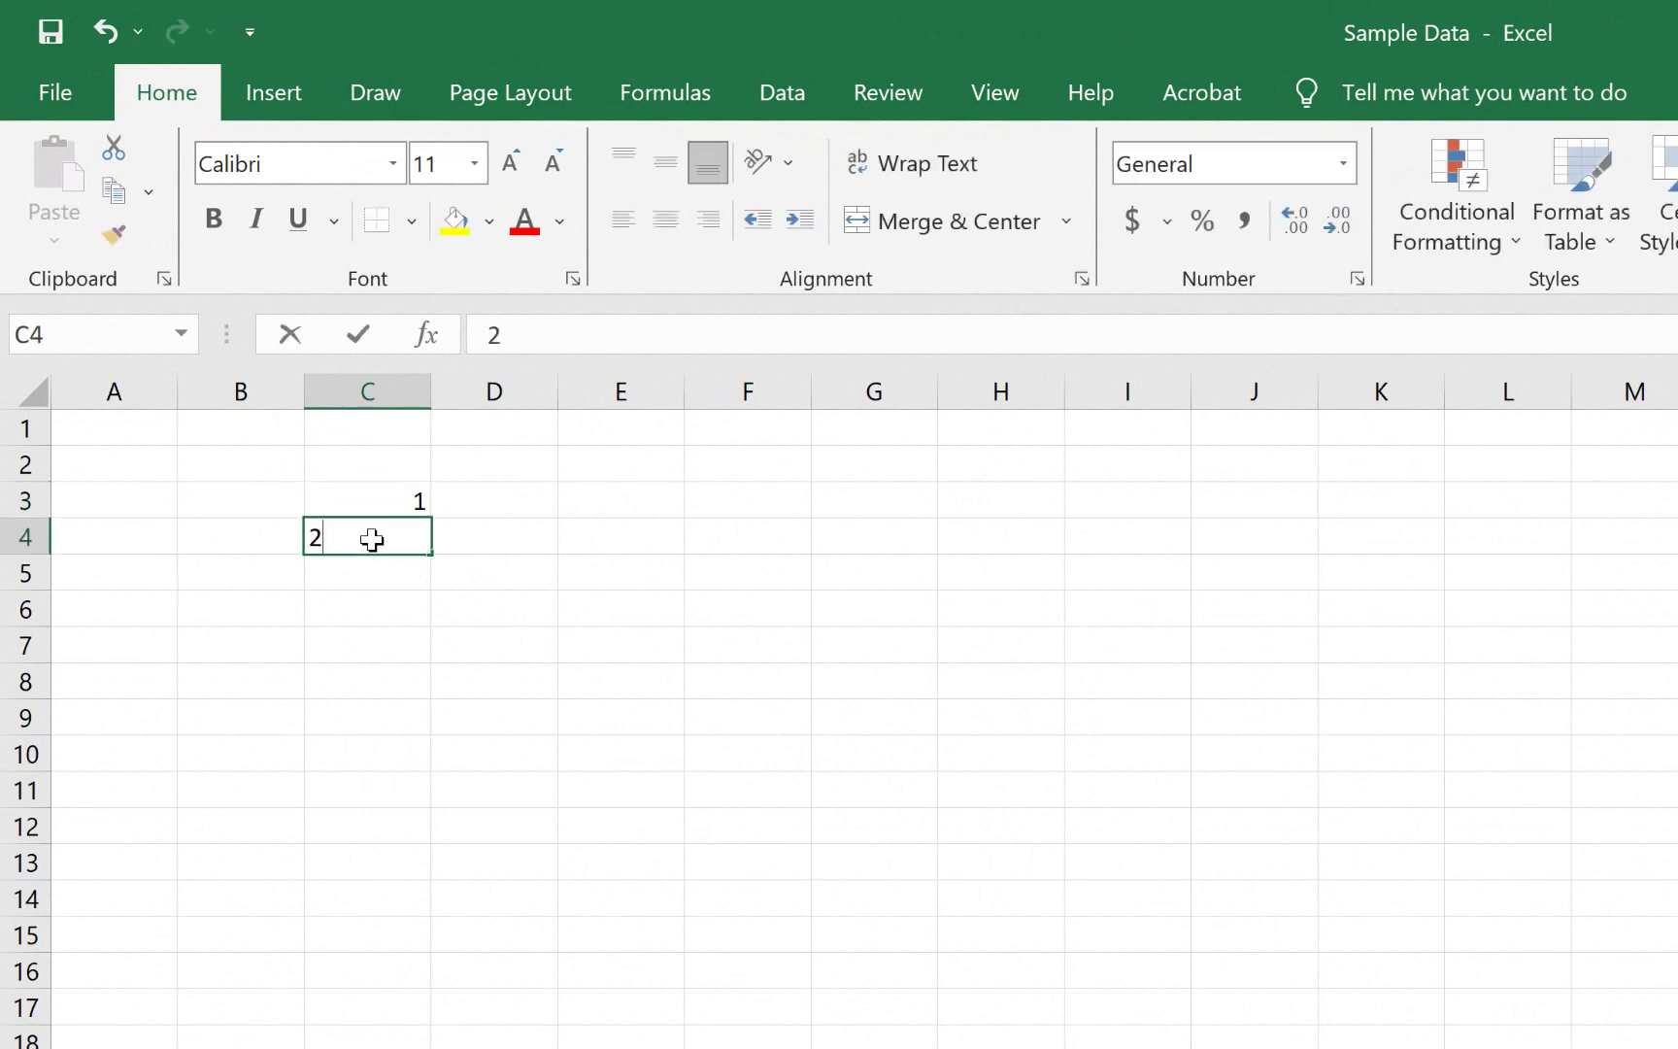
{"action": "key", "text": "Return"}
{"action": "type", "text": "3"}
{"action": "key", "text": "Return"}
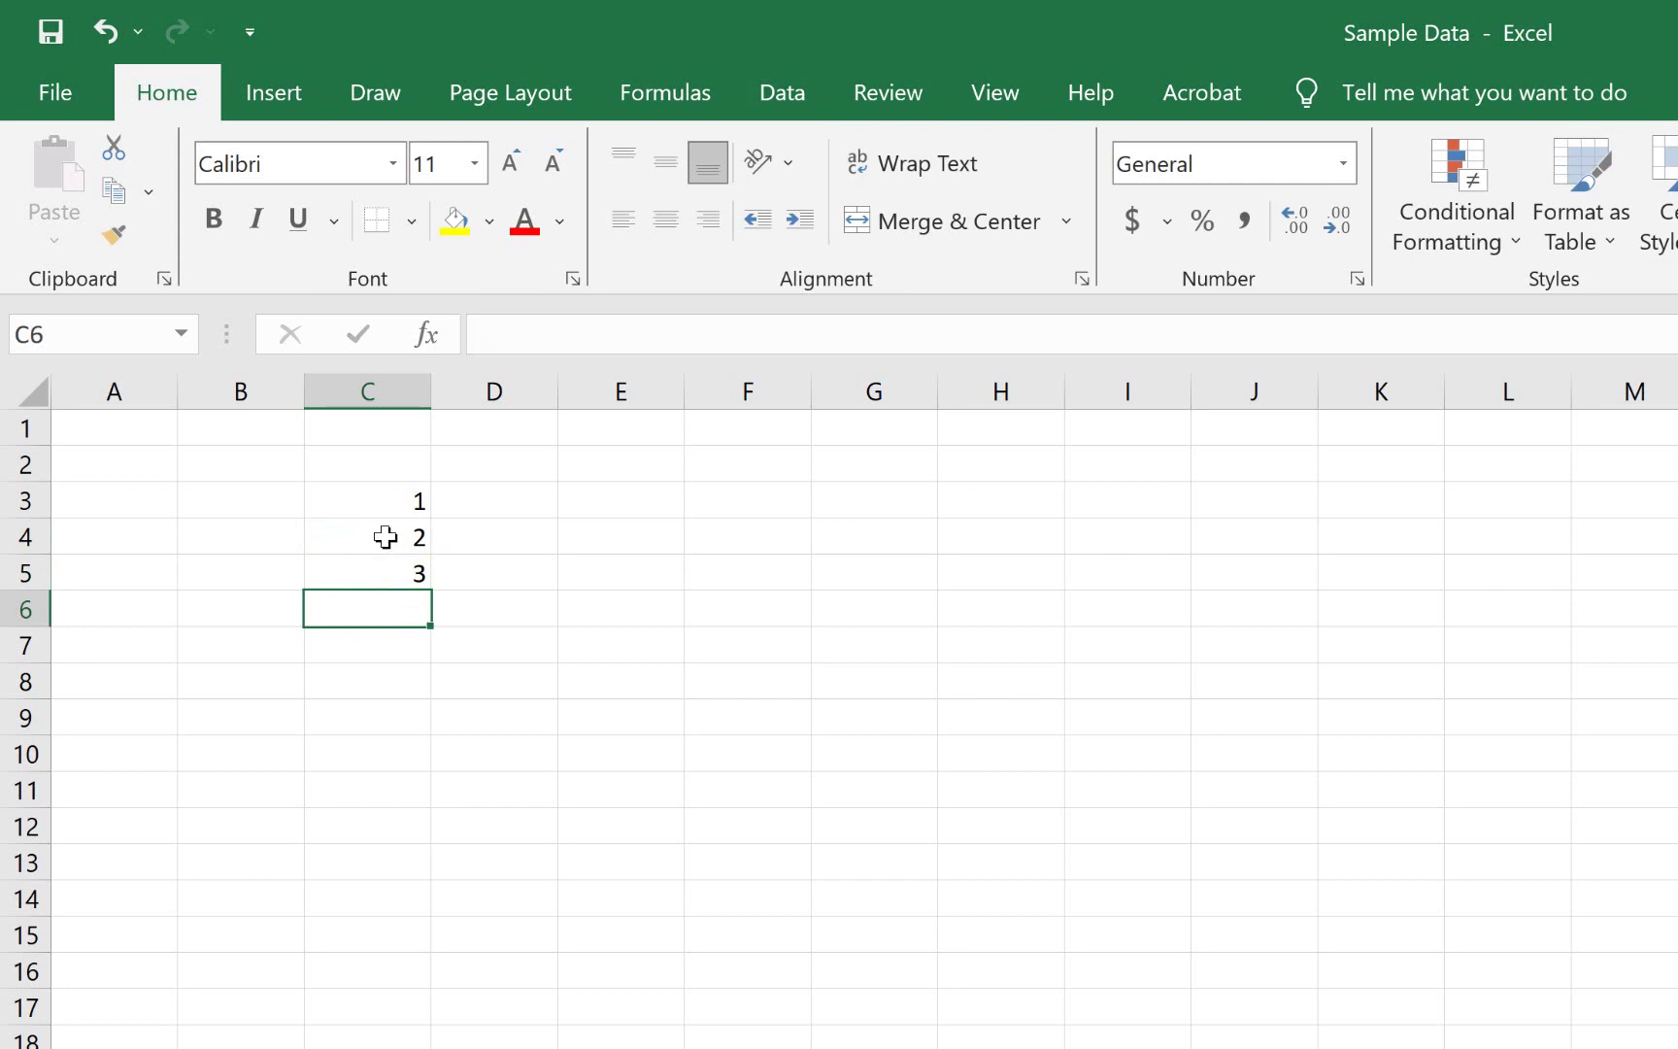
Extend the series down column C so it runs 1 to 25 through C27.
{"action": "left_click_drag", "start_coordinate": [387, 507], "coordinate": [382, 568]}
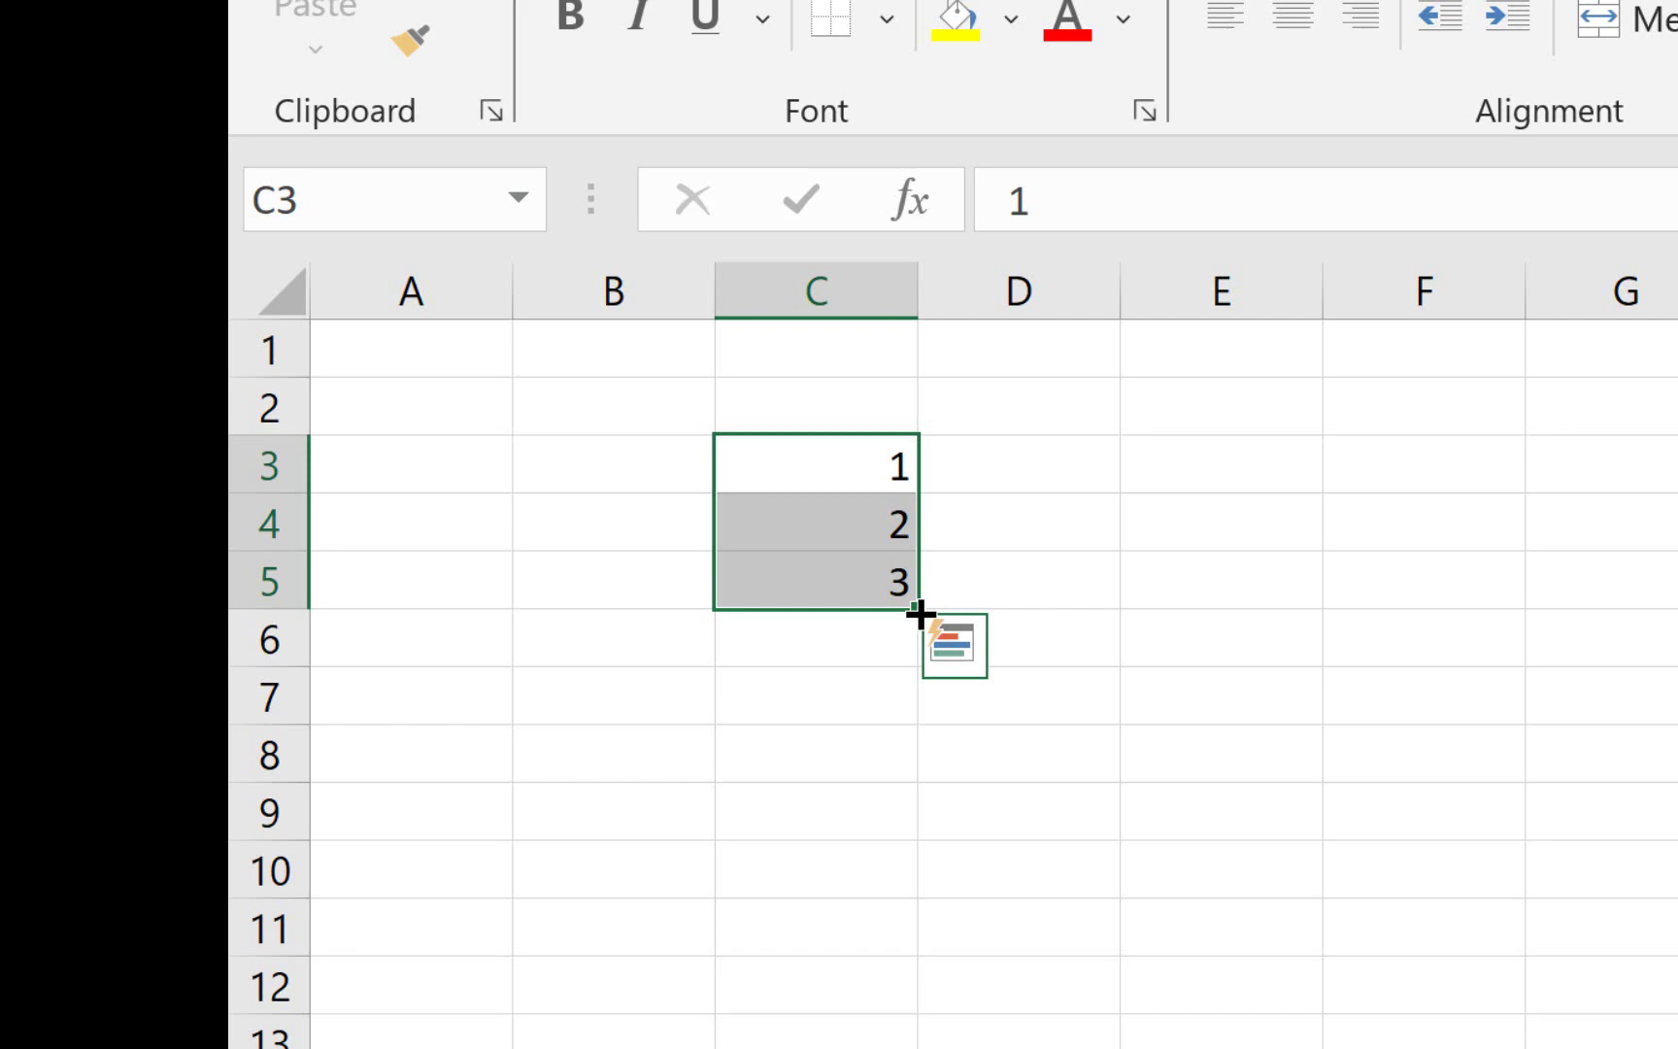
{"action": "left_click_drag", "start_coordinate": [918, 614], "coordinate": [906, 1048]}
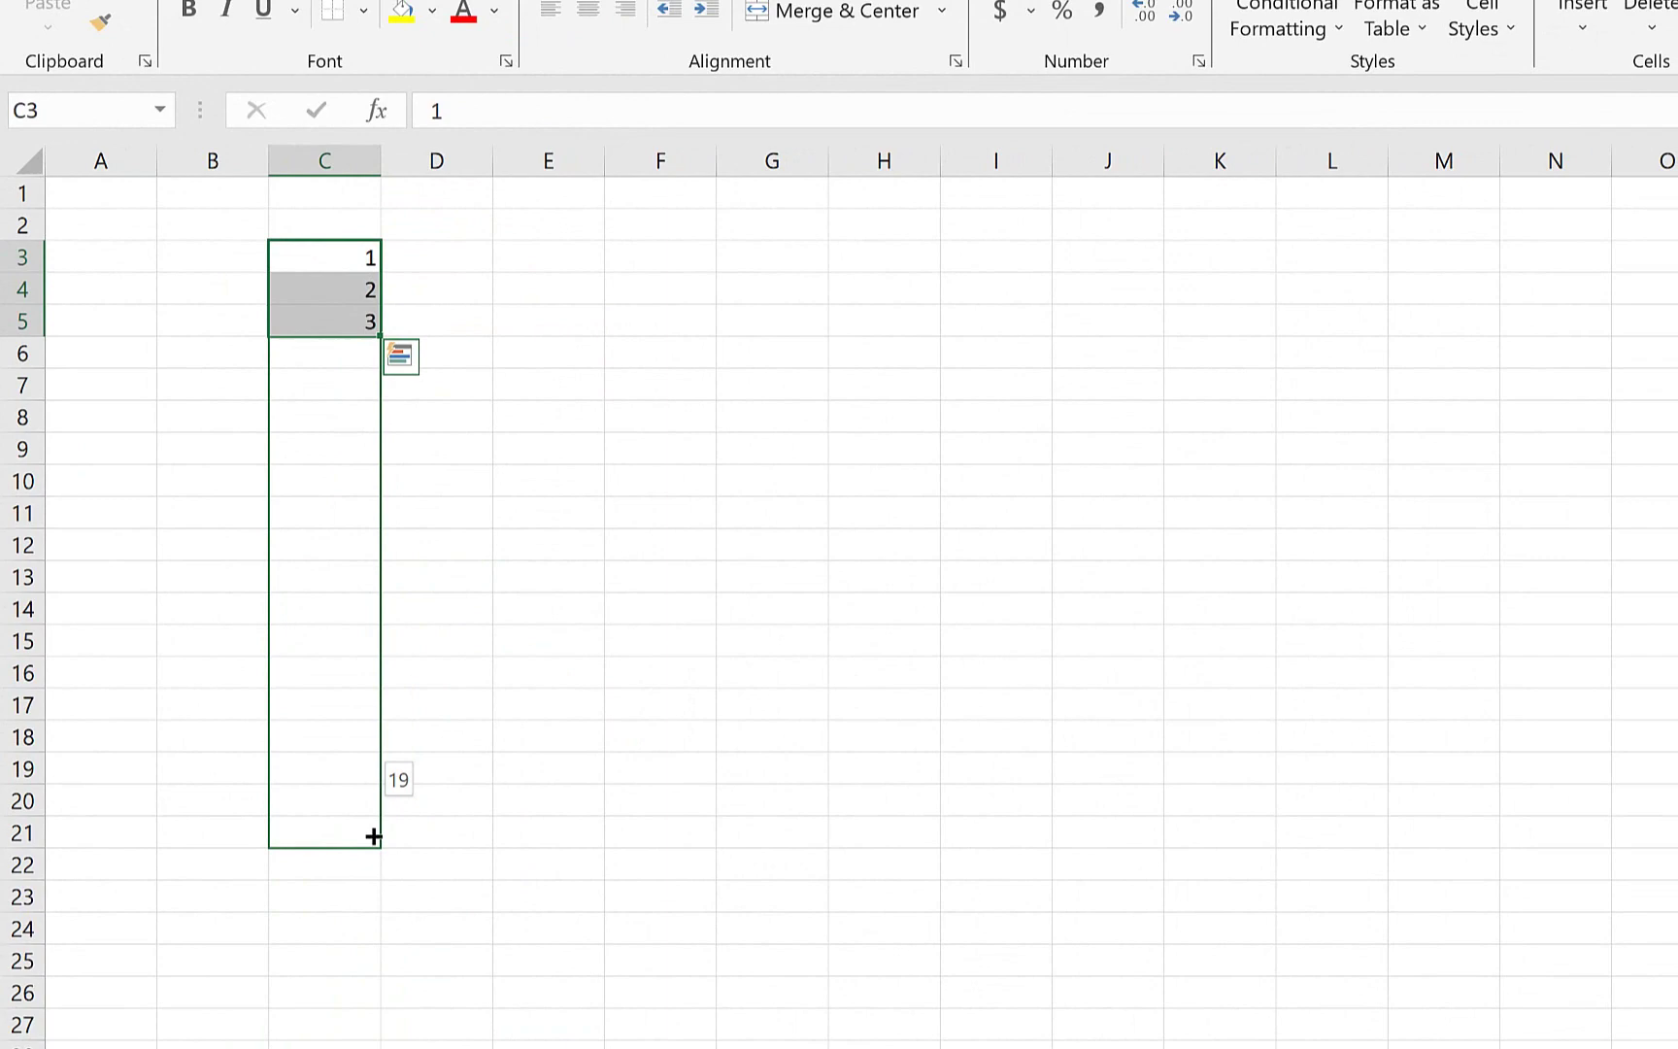
{"action": "left_click_drag", "start_coordinate": [374, 836], "coordinate": [356, 1033]}
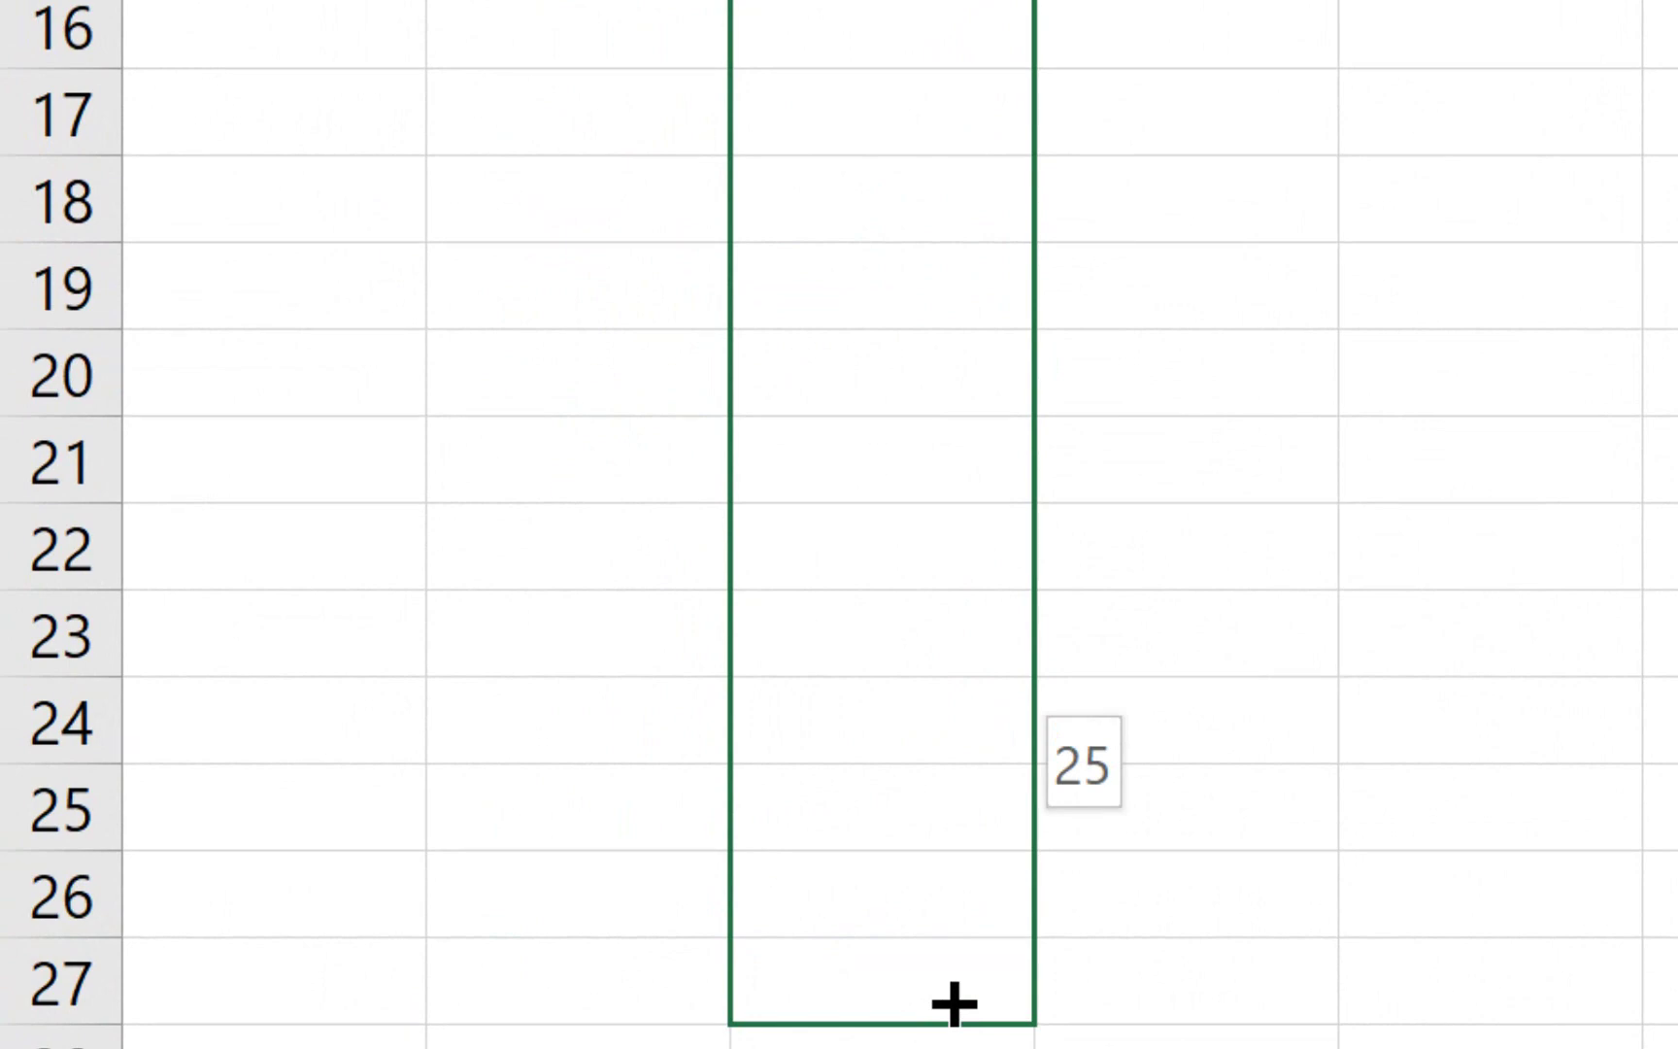
{"action": "left_click_drag", "start_coordinate": [954, 1005], "coordinate": [954, 1010]}
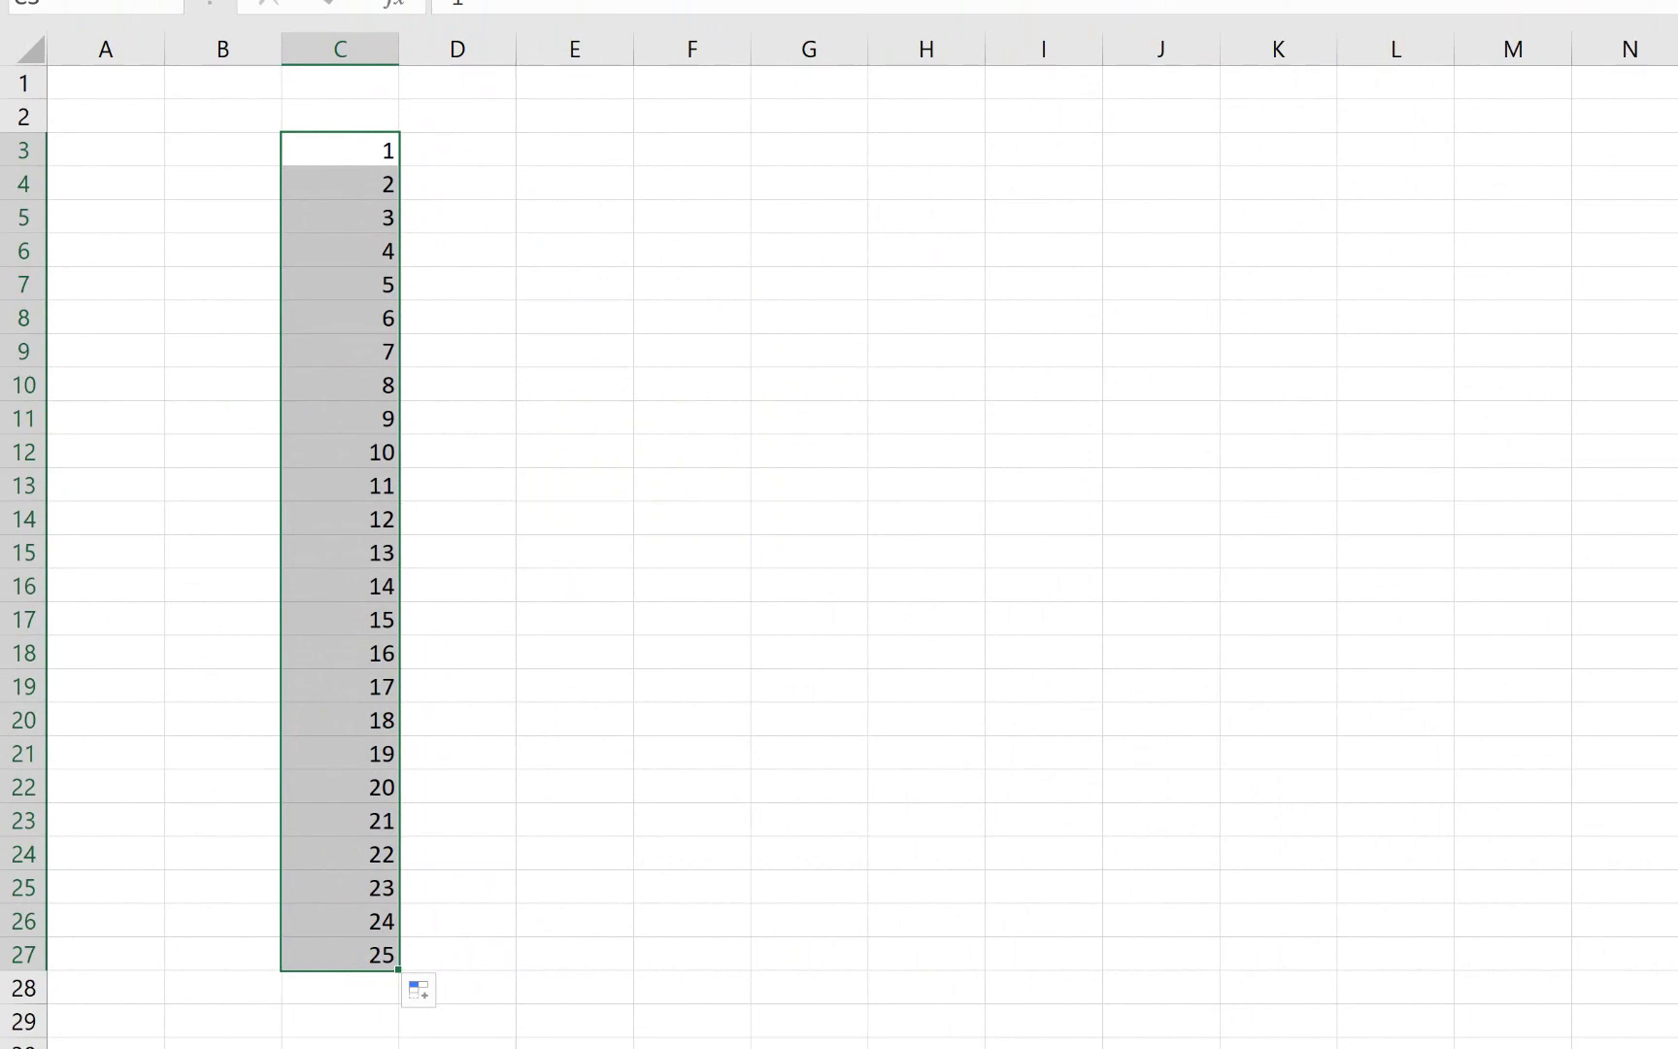
Select the numbers in C3:C27 and drag them rightward toward column L.
{"action": "left_click", "coordinate": [552, 154]}
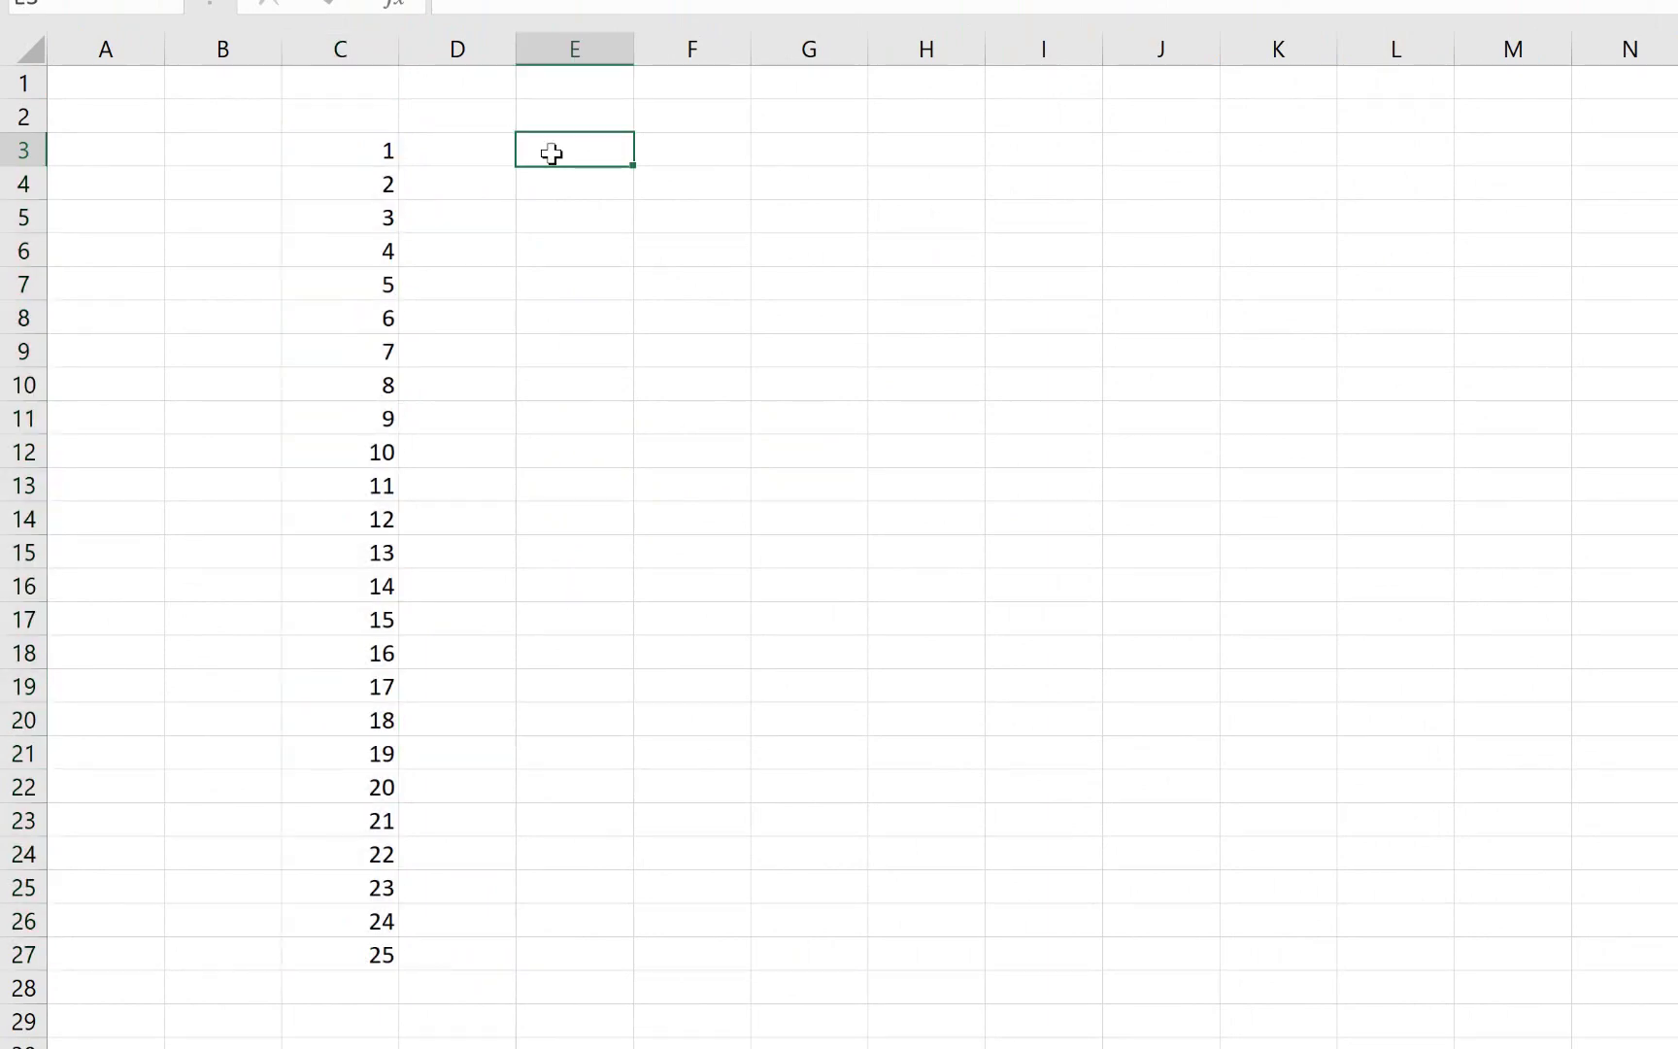
{"action": "left_click", "coordinate": [370, 152]}
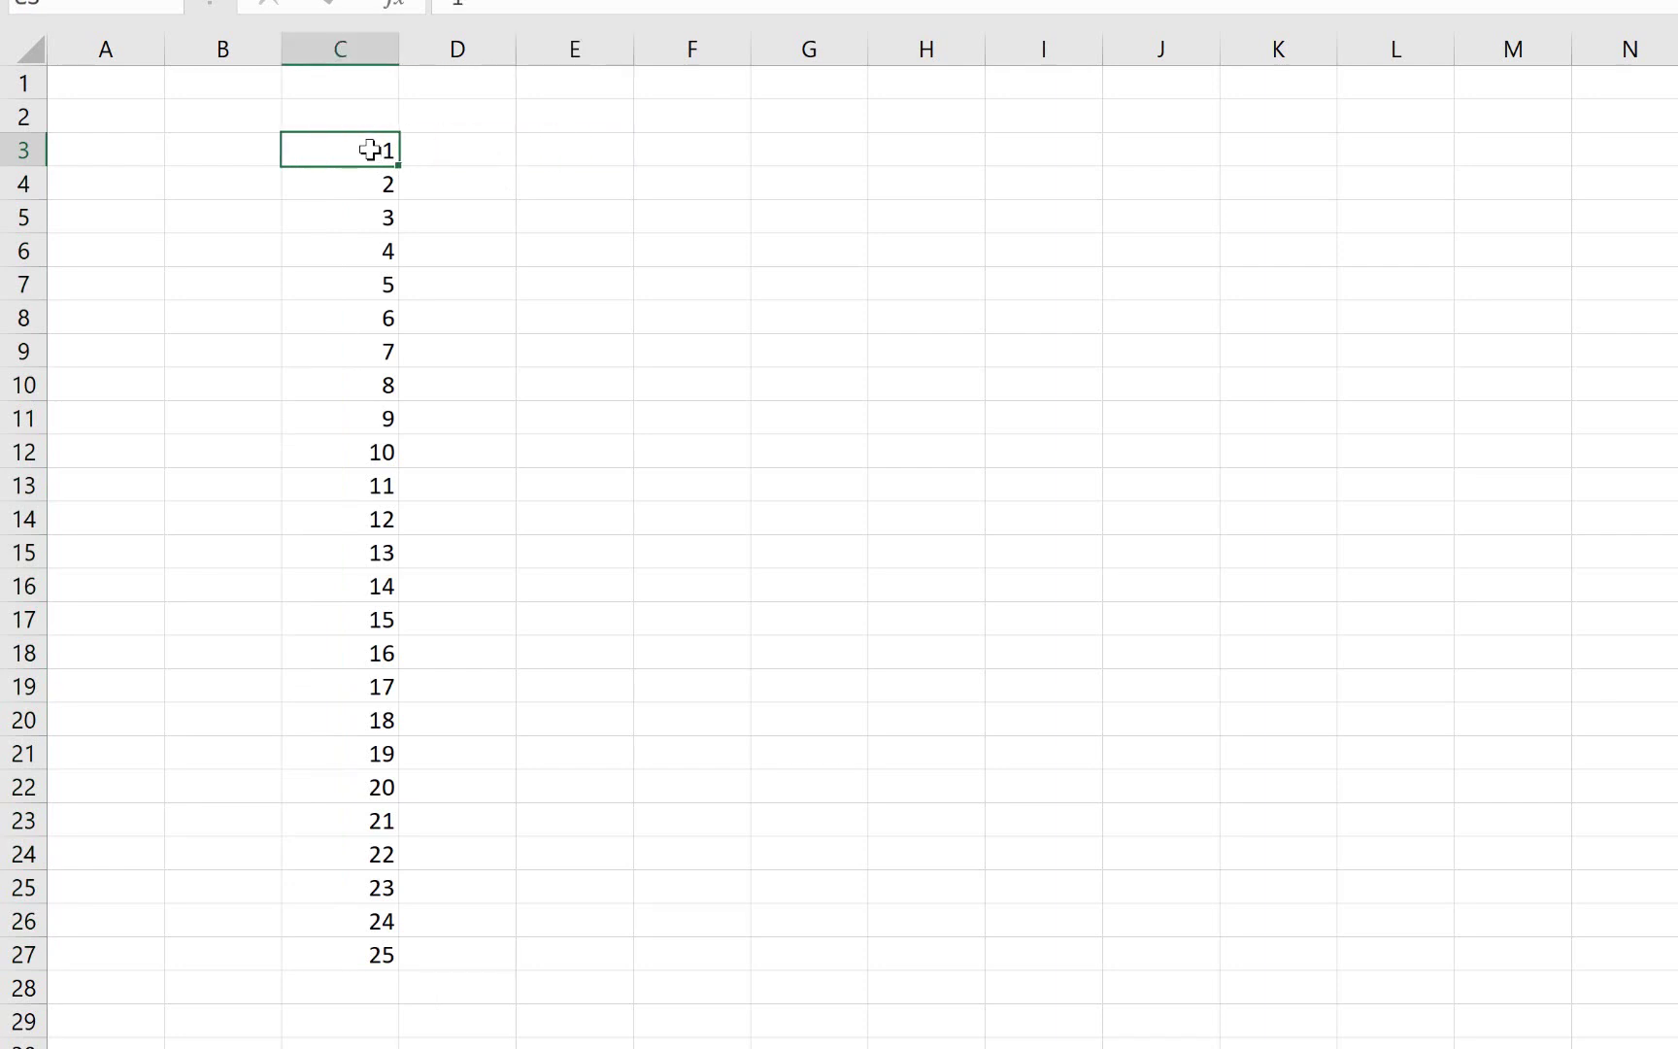
{"action": "left_click_drag", "start_coordinate": [370, 149], "coordinate": [348, 949]}
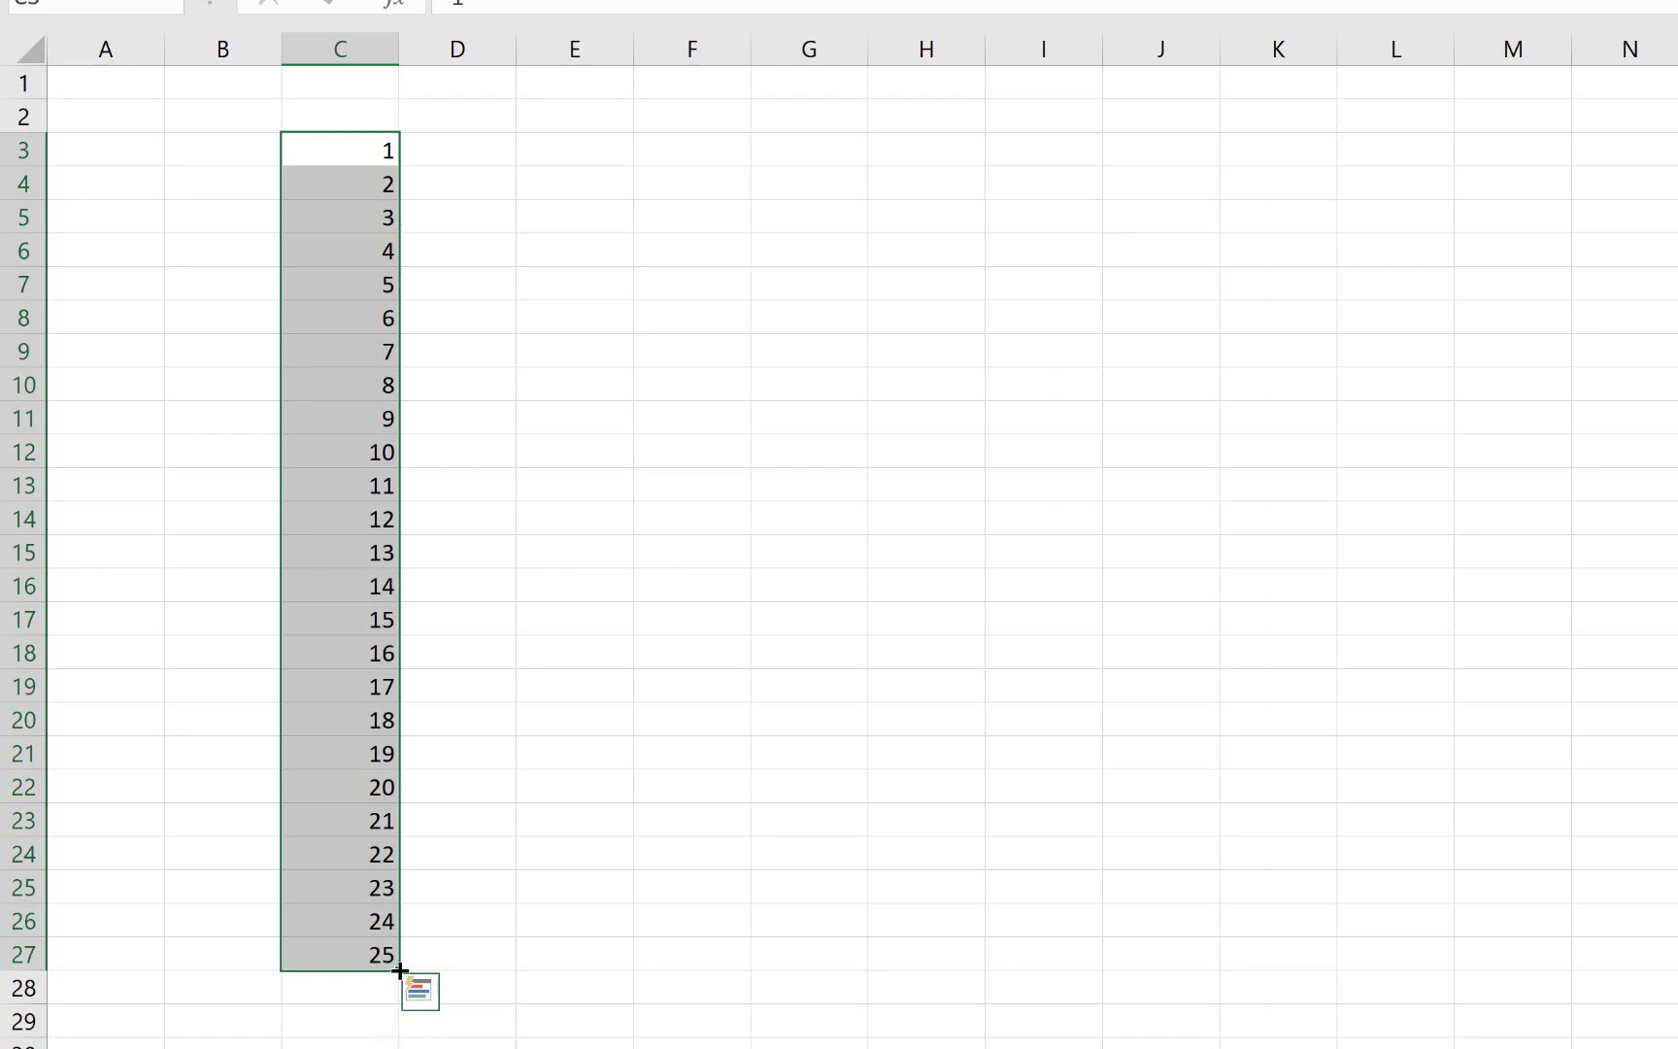
{"action": "left_click_drag", "start_coordinate": [400, 970], "coordinate": [1535, 967]}
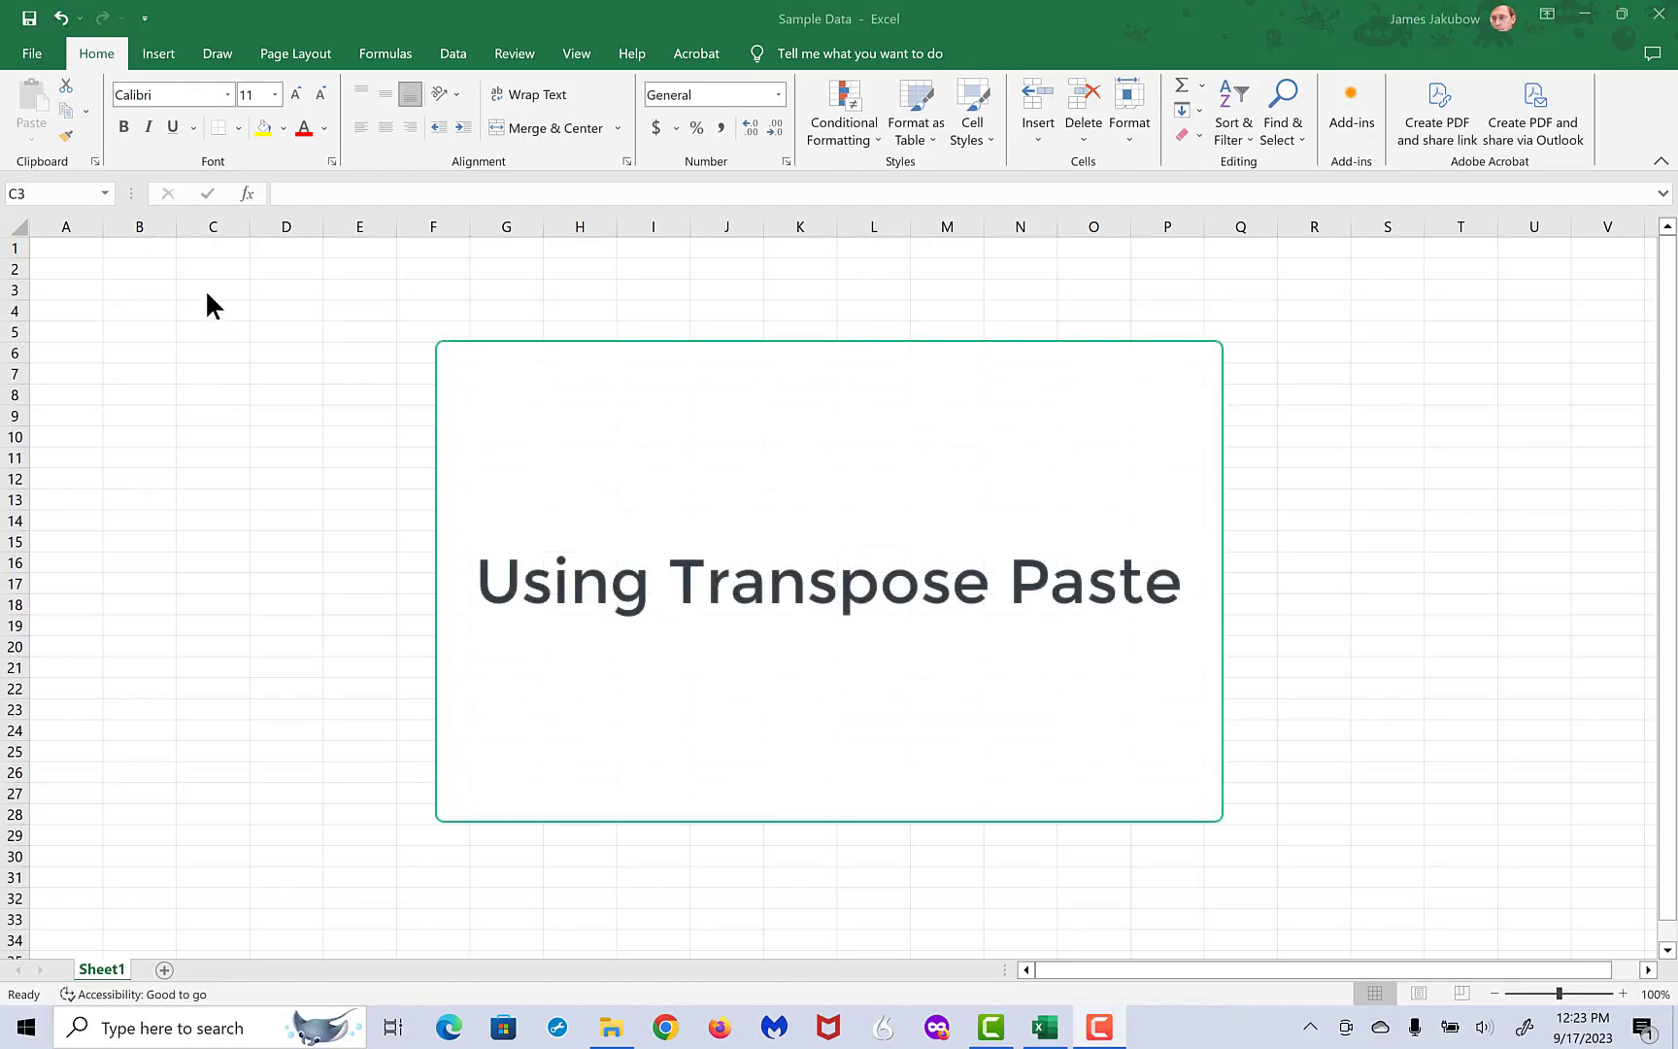
{"action": "left_click", "coordinate": [207, 290]}
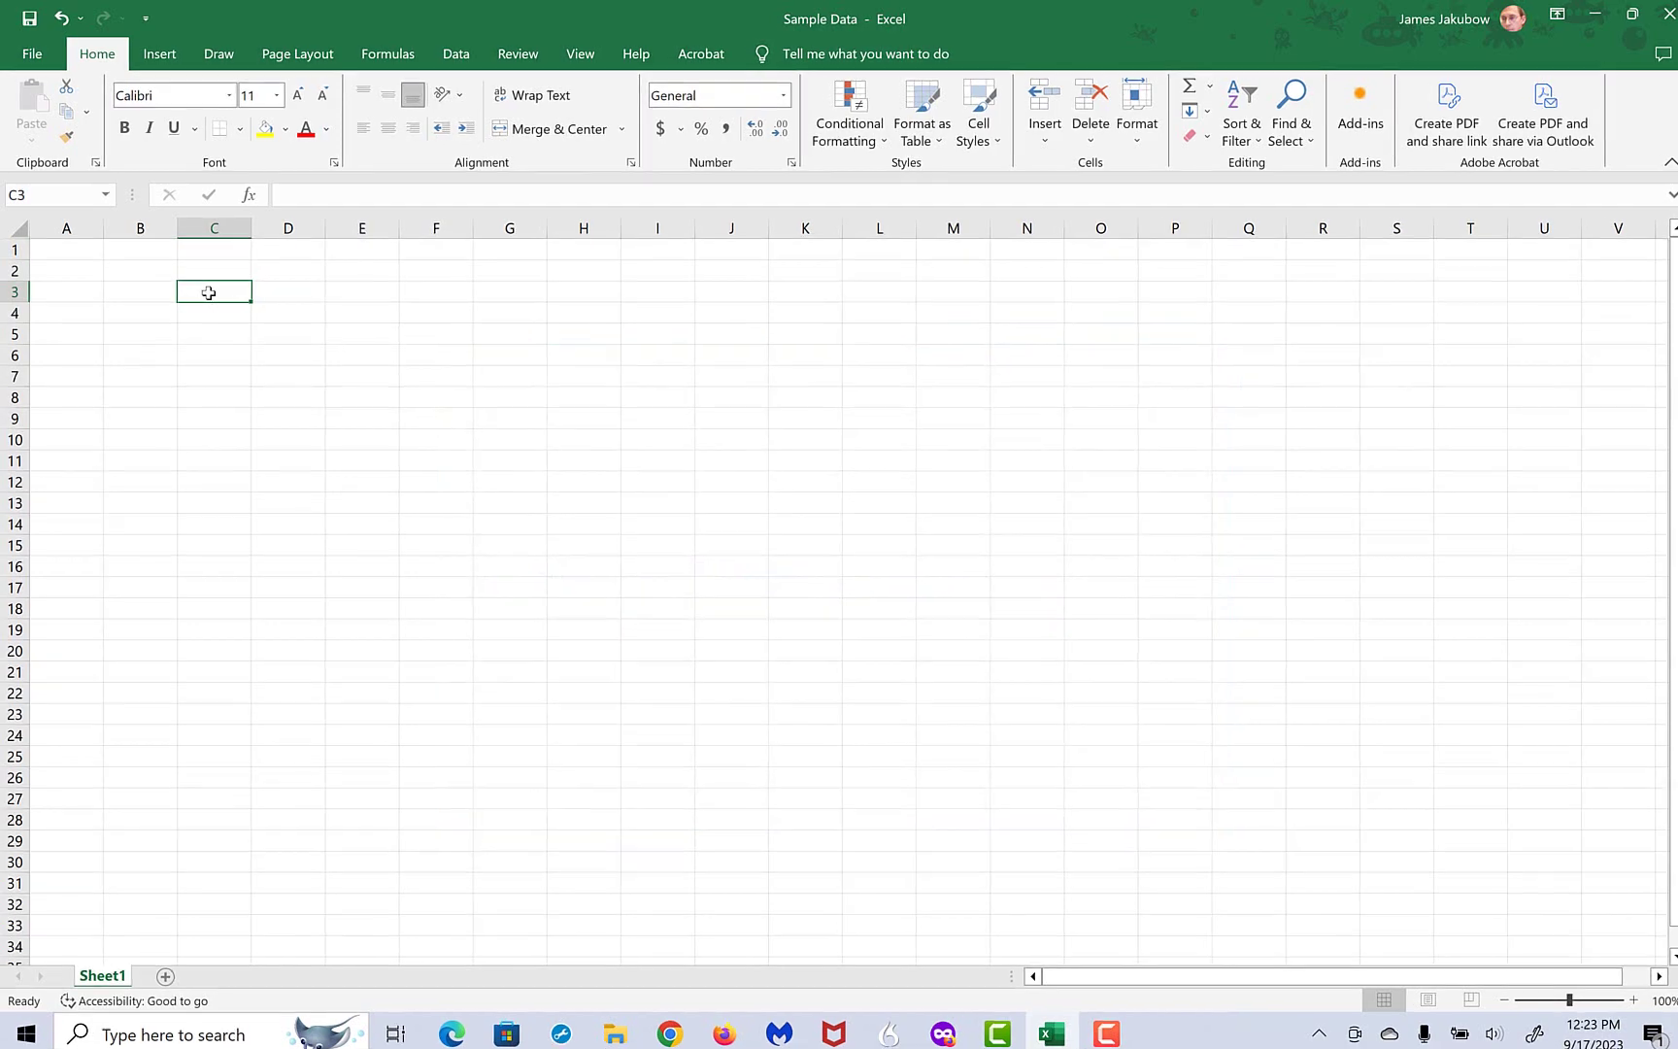
Enter the letters a through f down cells C3 to C8.
{"action": "type", "text": "a"}
{"action": "key", "text": "Return"}
{"action": "type", "text": "b"}
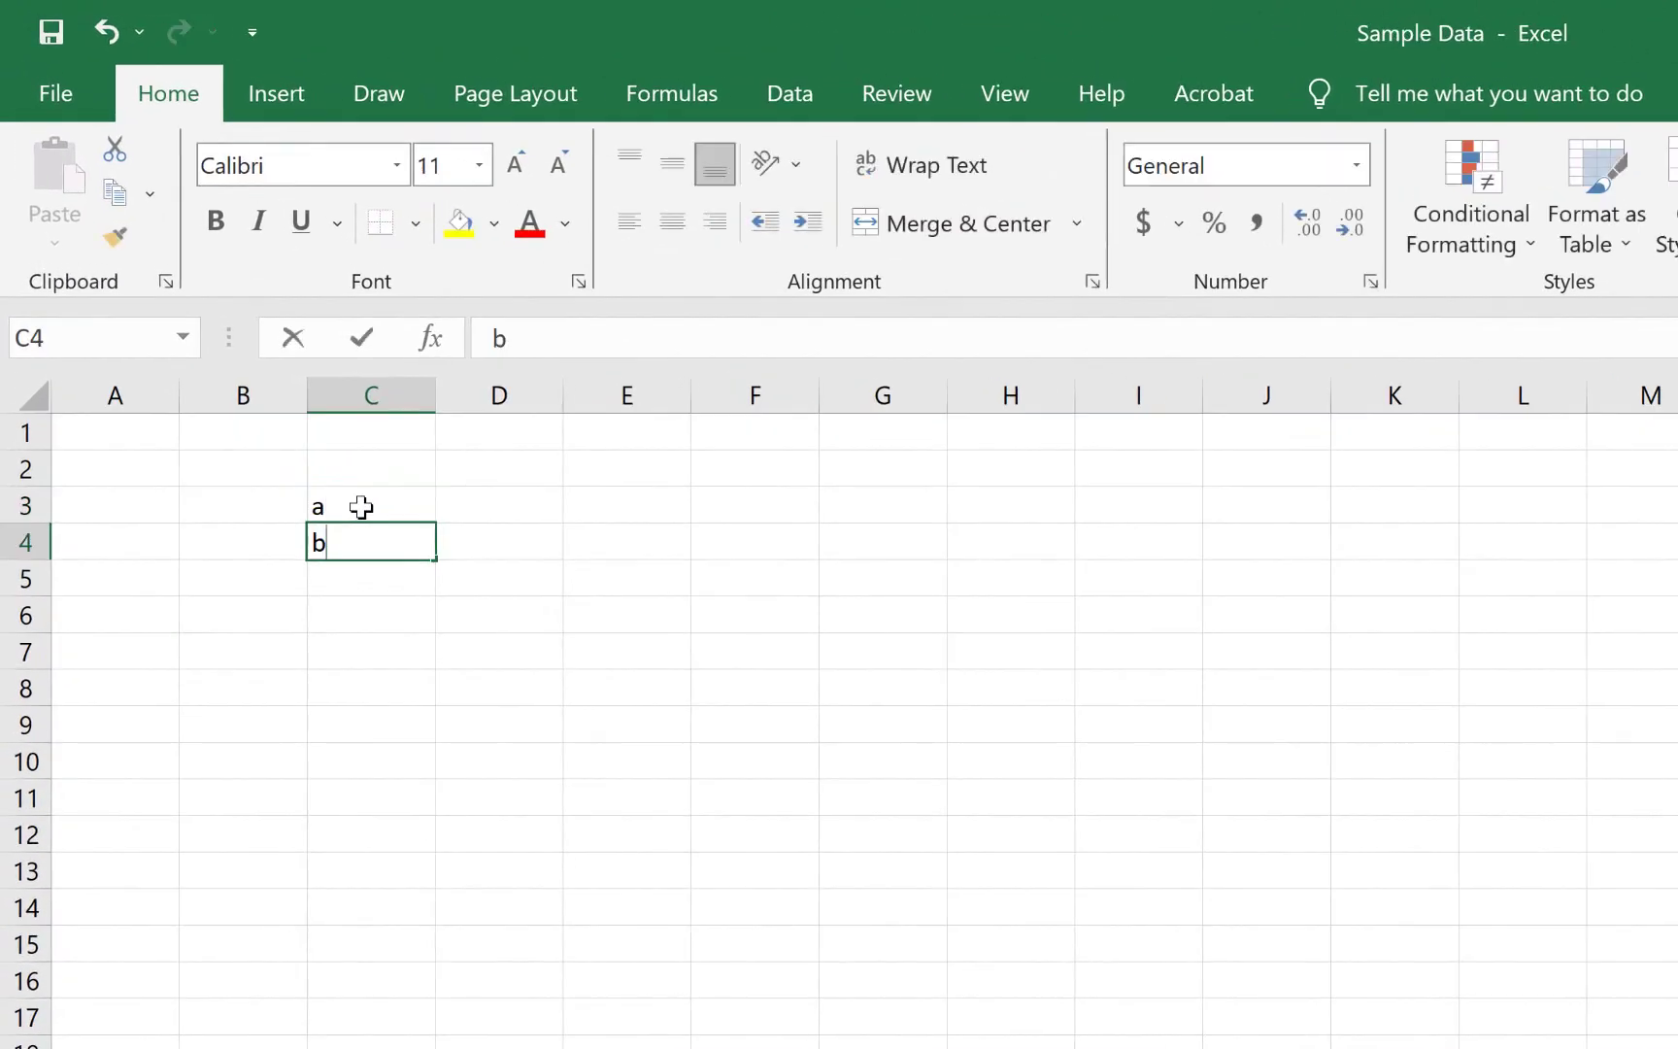
{"action": "key", "text": "Return"}
{"action": "type", "text": "c"}
{"action": "key", "text": "Return"}
{"action": "type", "text": "d"}
{"action": "key", "text": "Return"}
{"action": "type", "text": "e"}
{"action": "key", "text": "Return"}
{"action": "type", "text": "f"}
{"action": "key", "text": "Return"}
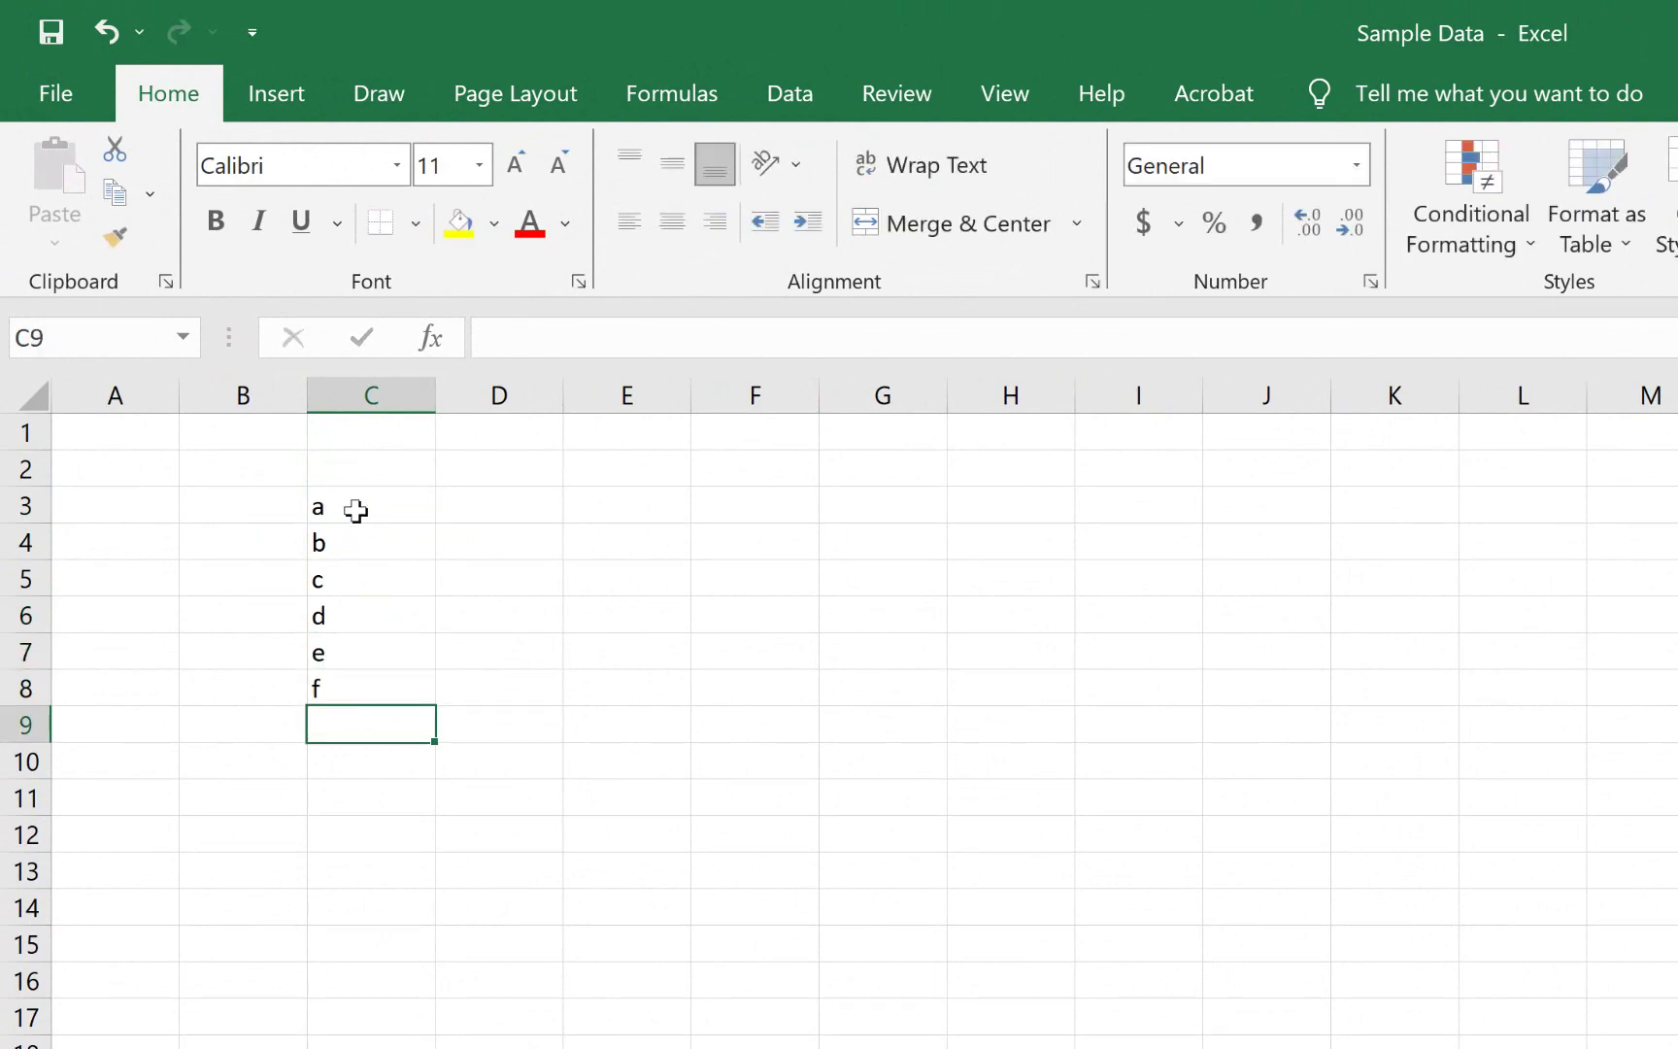
Copy the letters a–f from C3:C8 and bring up the paste options at F3.
{"action": "left_click_drag", "start_coordinate": [356, 510], "coordinate": [352, 681]}
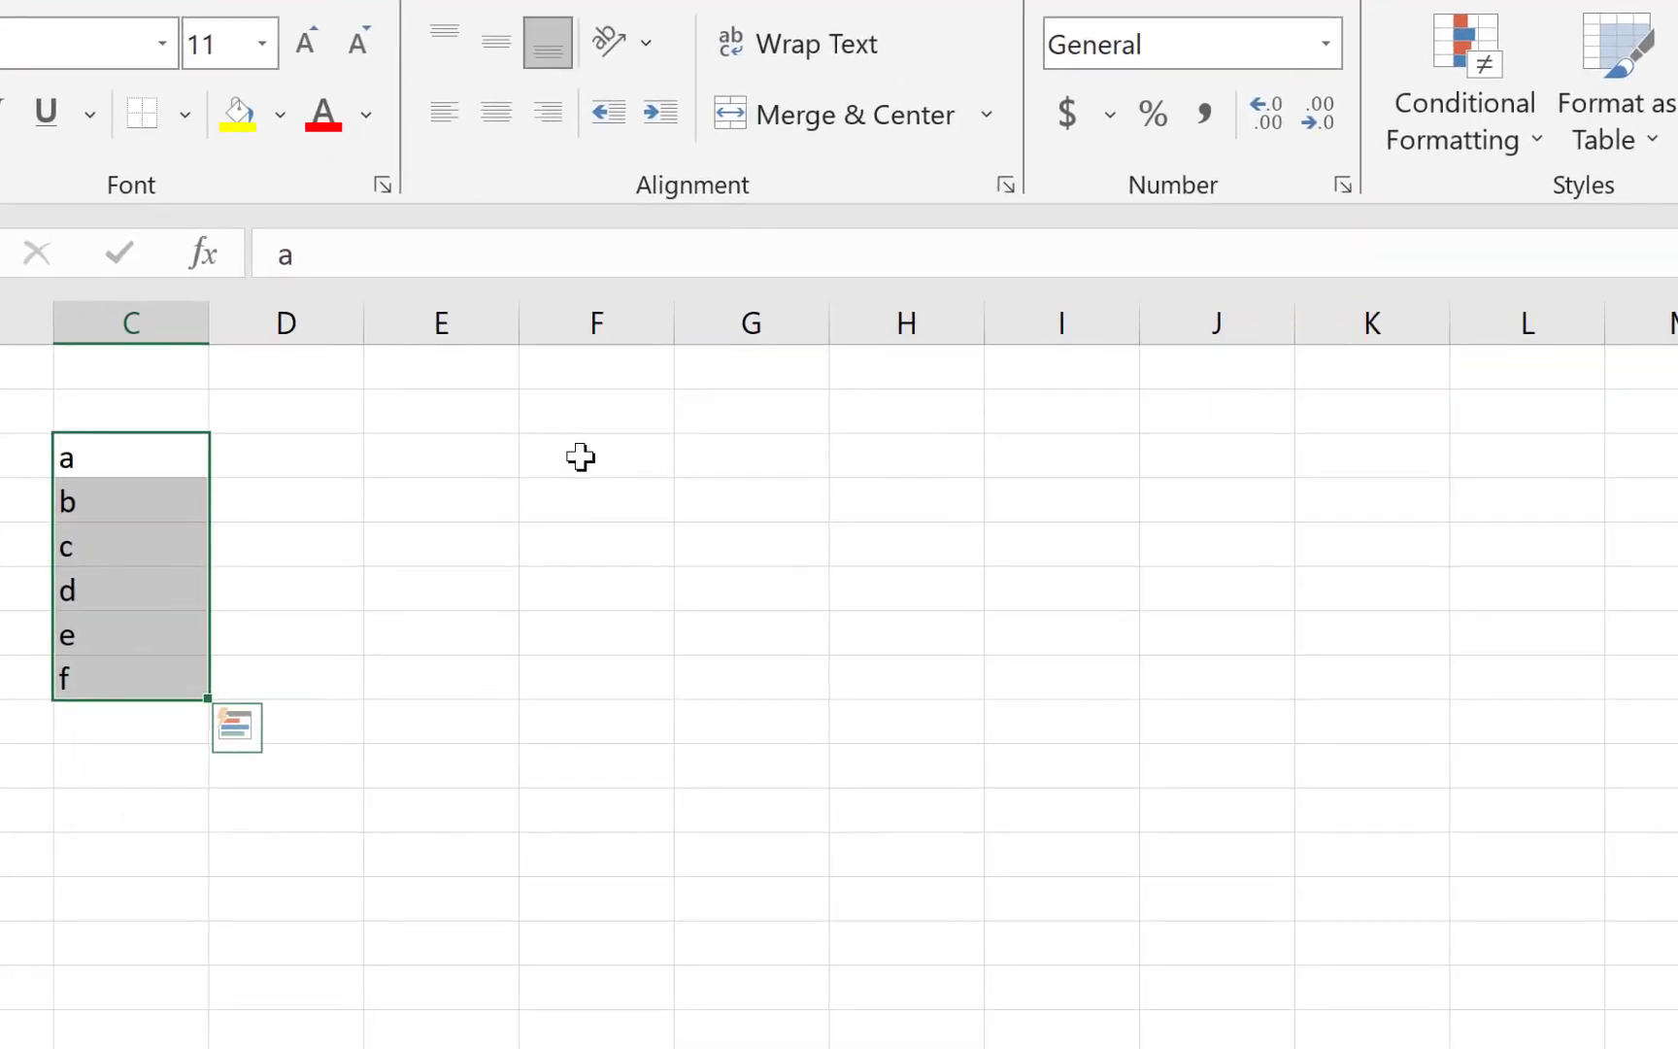
{"action": "key", "text": "ctrl+c"}
{"action": "left_click", "coordinate": [580, 458]}
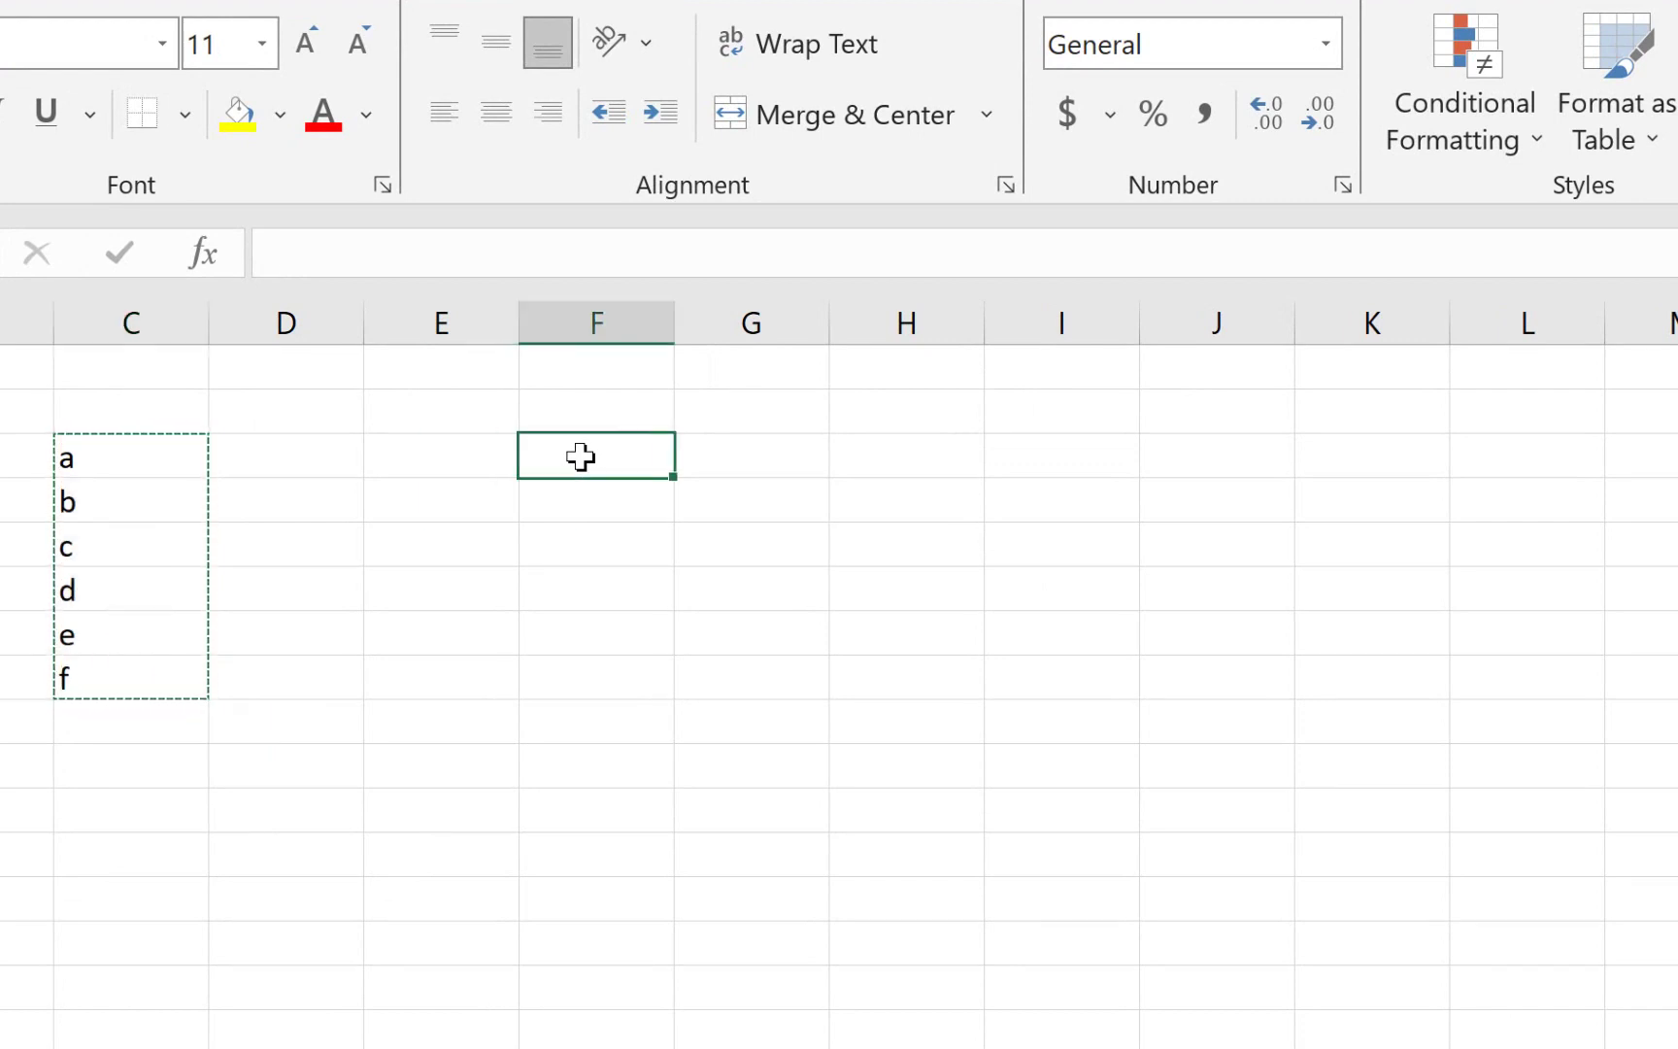
{"action": "right_click", "coordinate": [581, 458]}
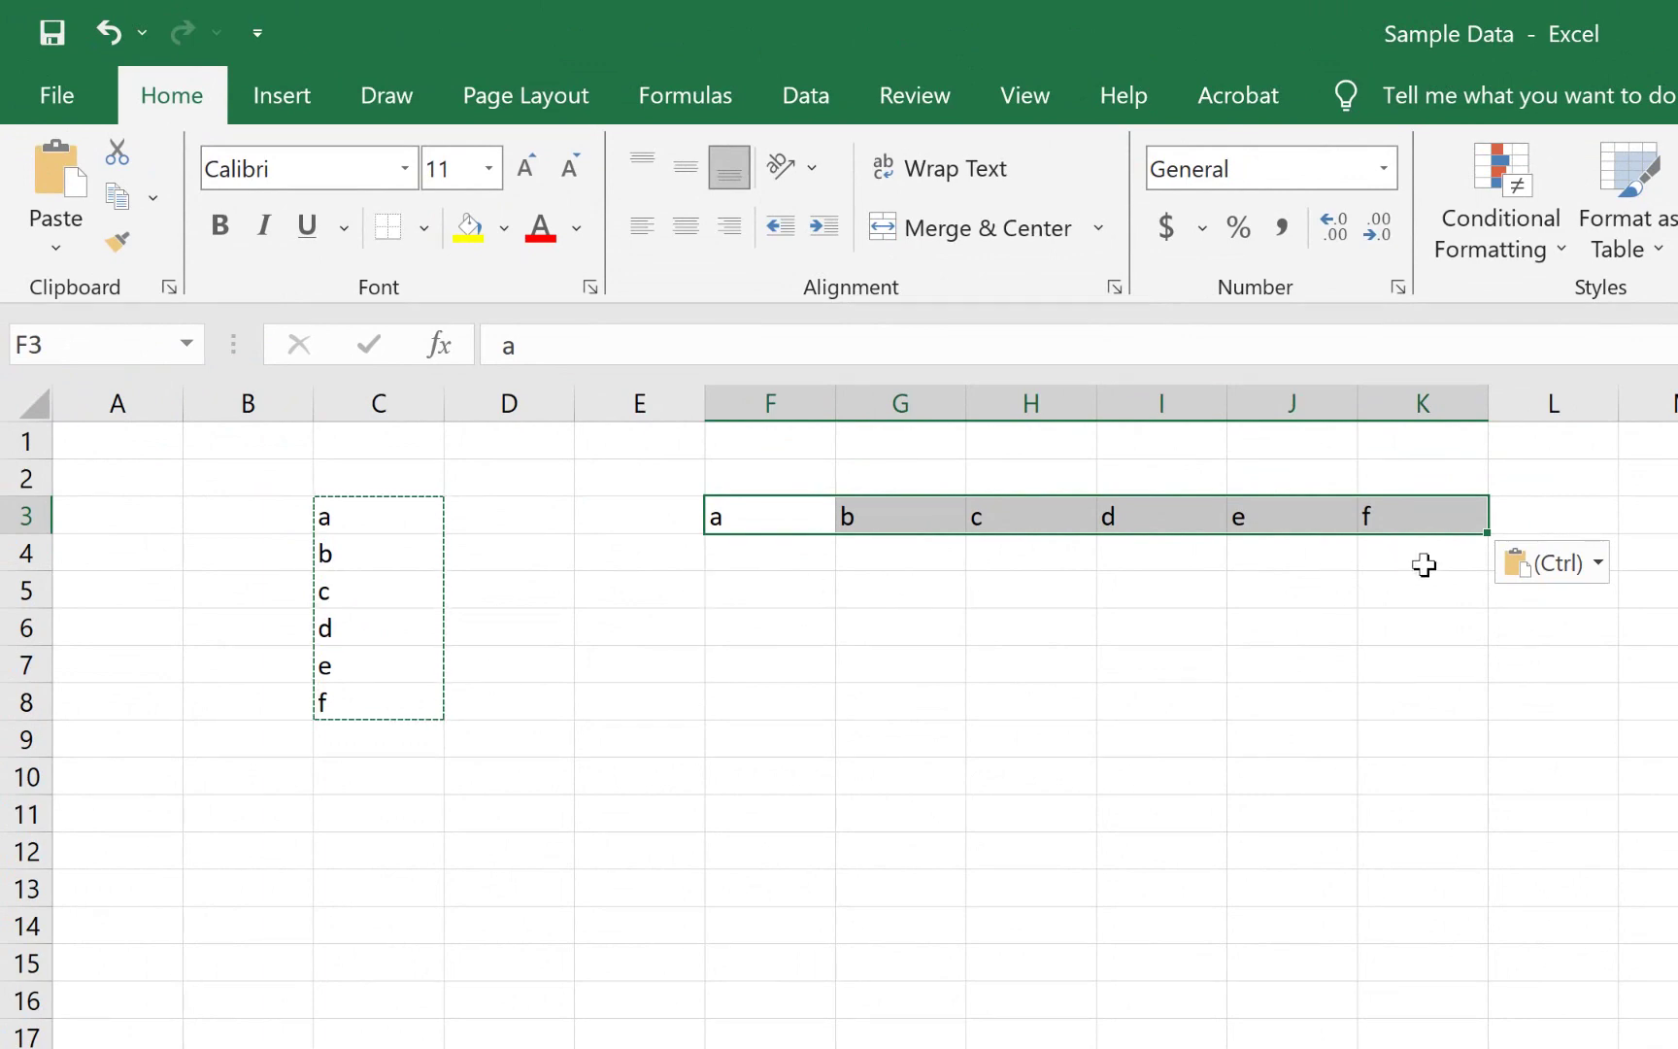
Copy the a–f row in F3:K3 and paste it transposed as a column starting at E8.
{"action": "left_click", "coordinate": [1408, 600]}
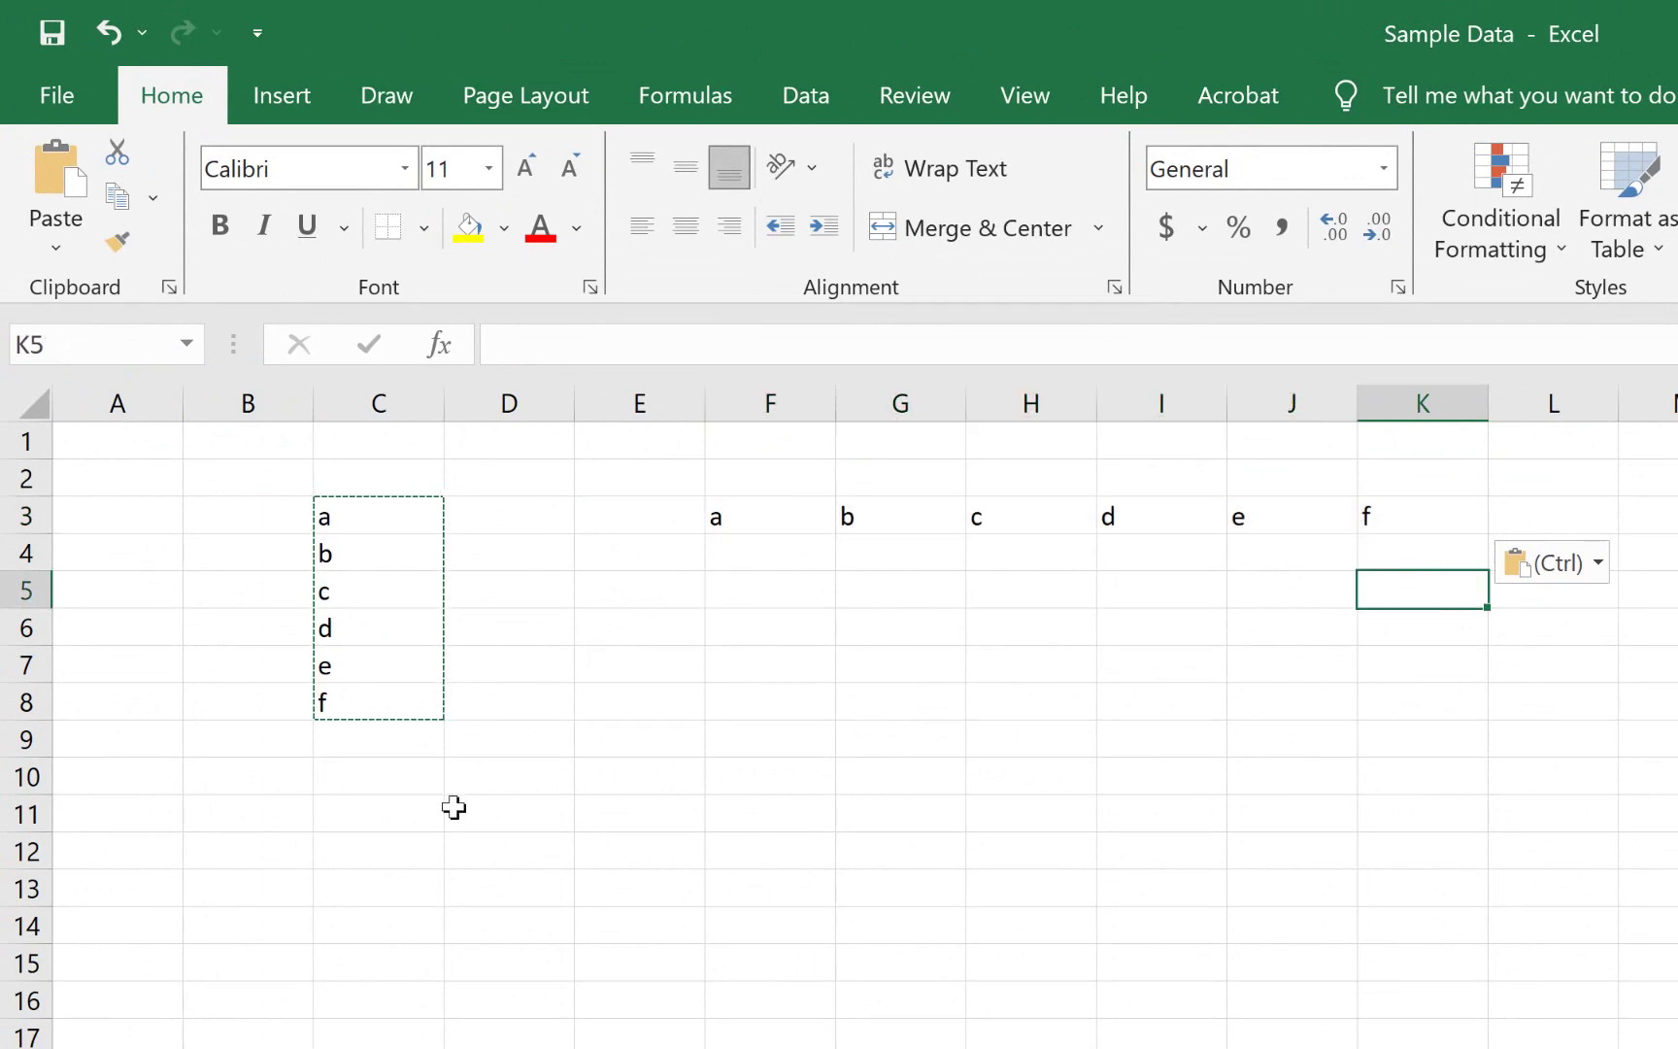
{"action": "left_click_drag", "start_coordinate": [777, 520], "coordinate": [1376, 523]}
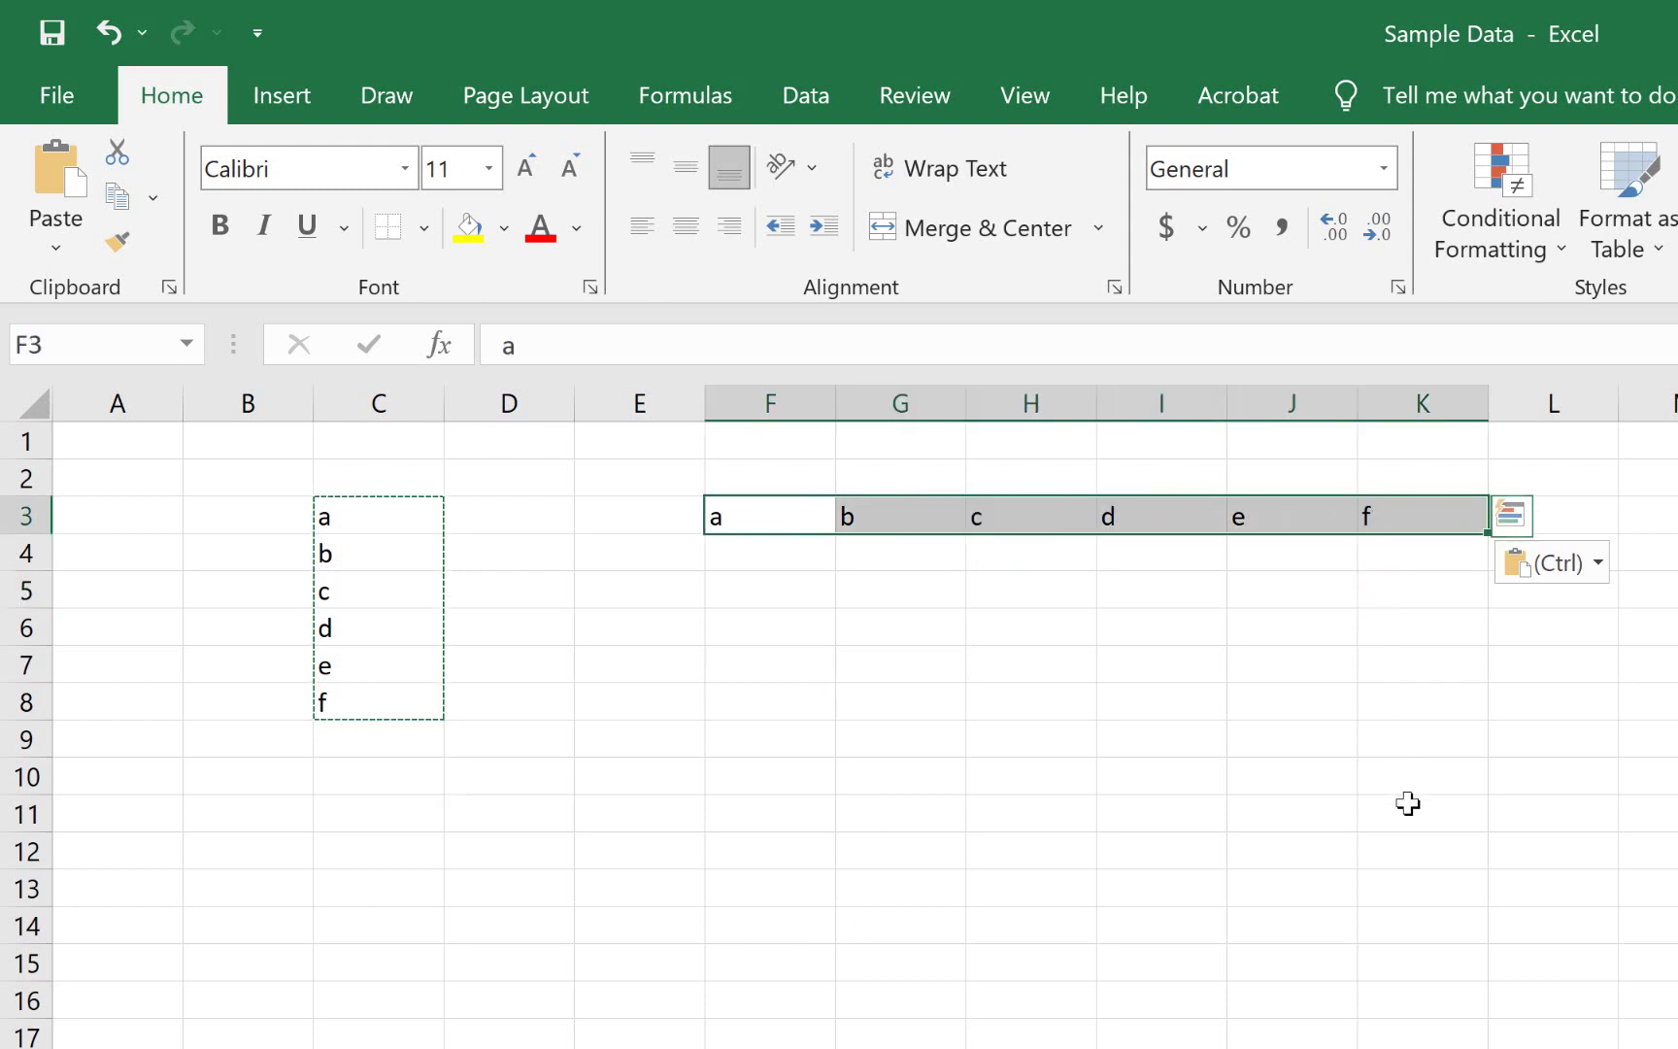
{"action": "key", "text": "ctrl+c"}
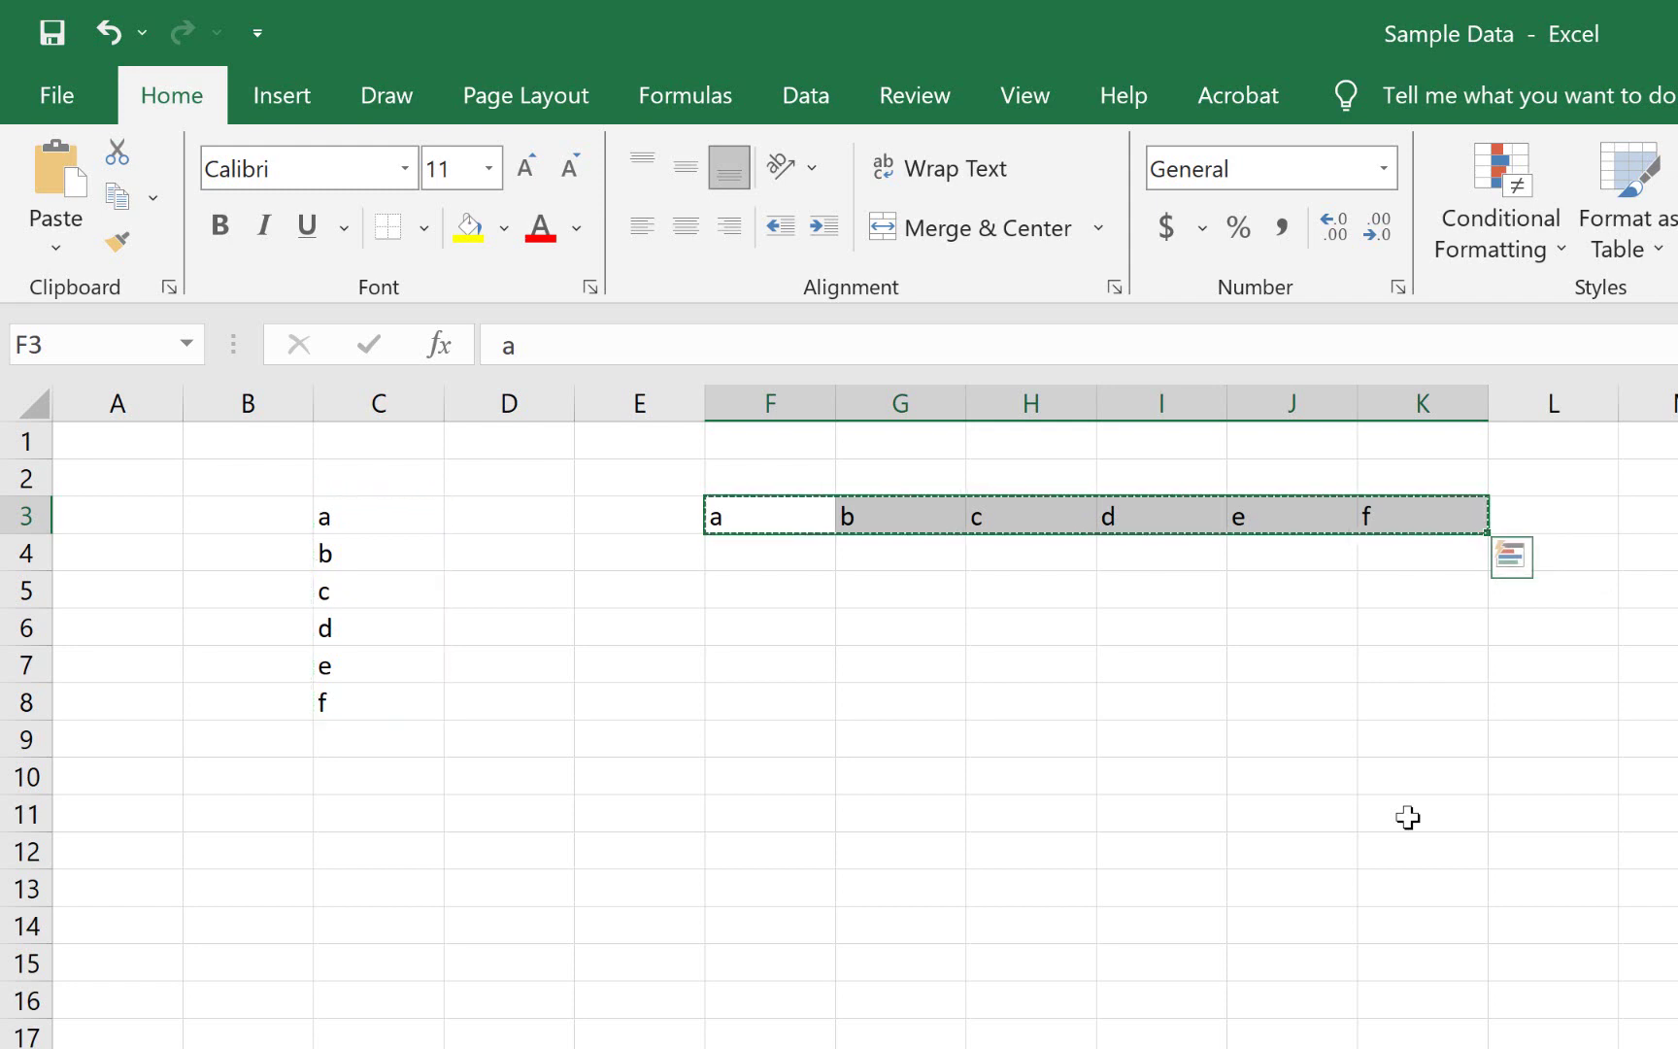
{"action": "key", "text": "ctrl+q"}
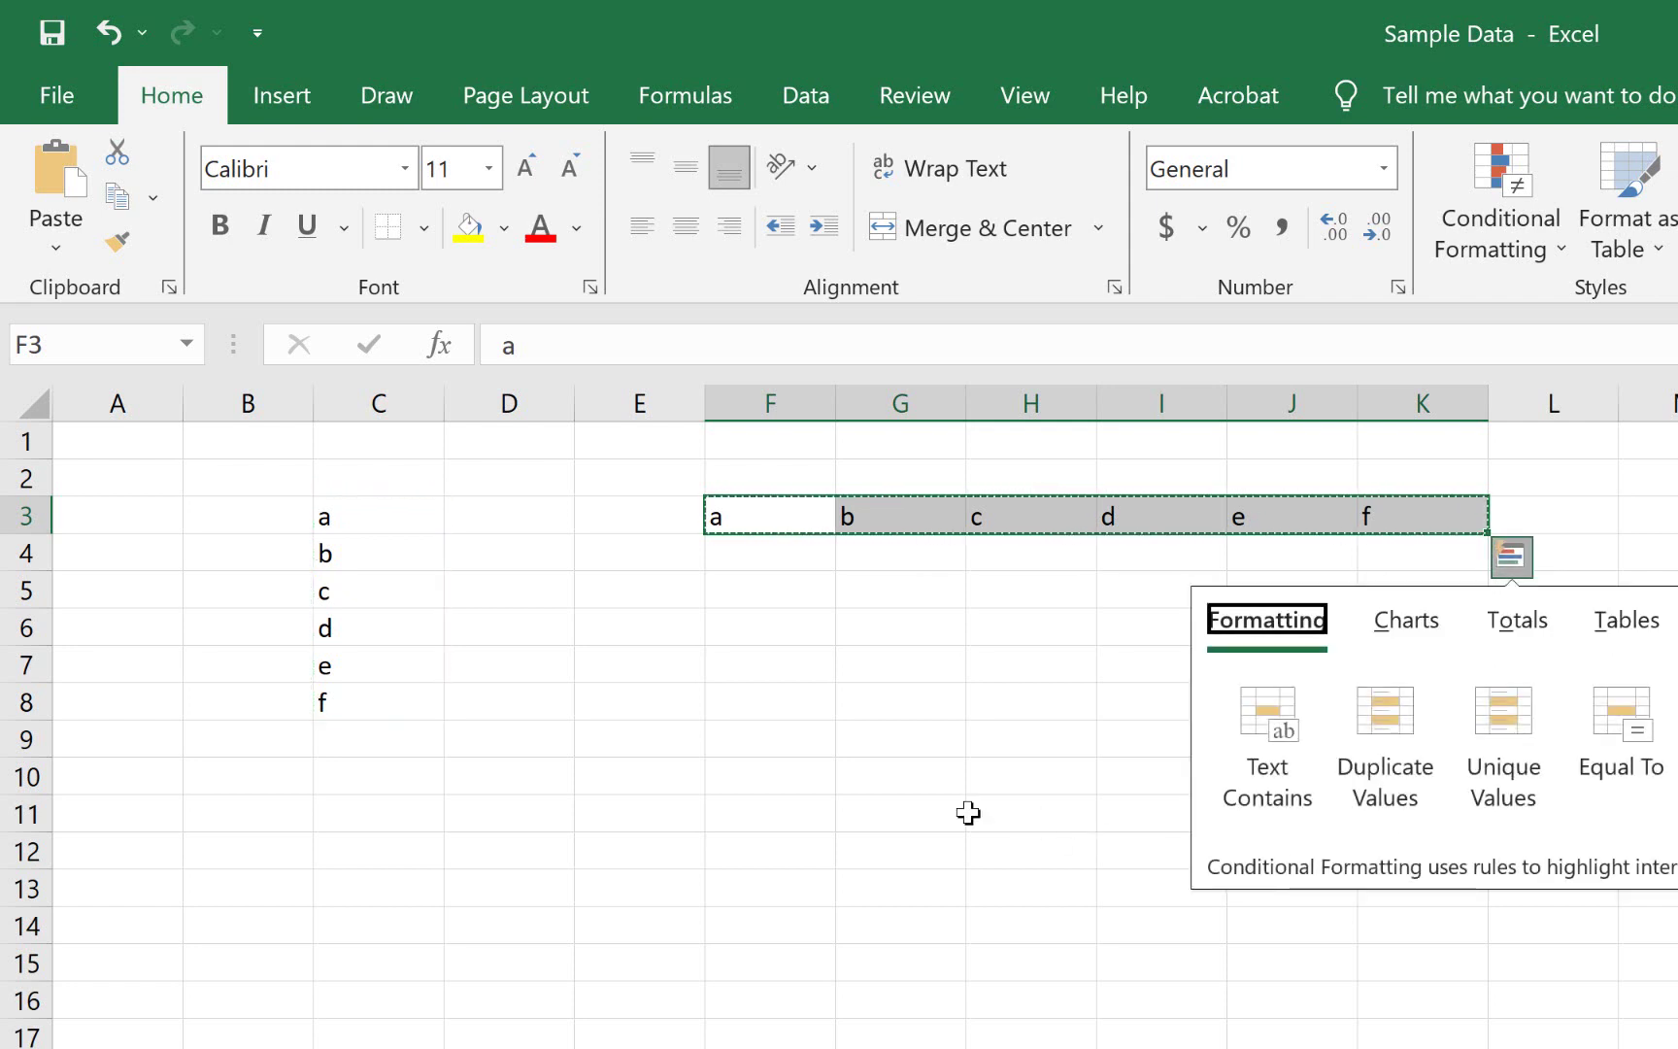
{"action": "left_click", "coordinate": [667, 700]}
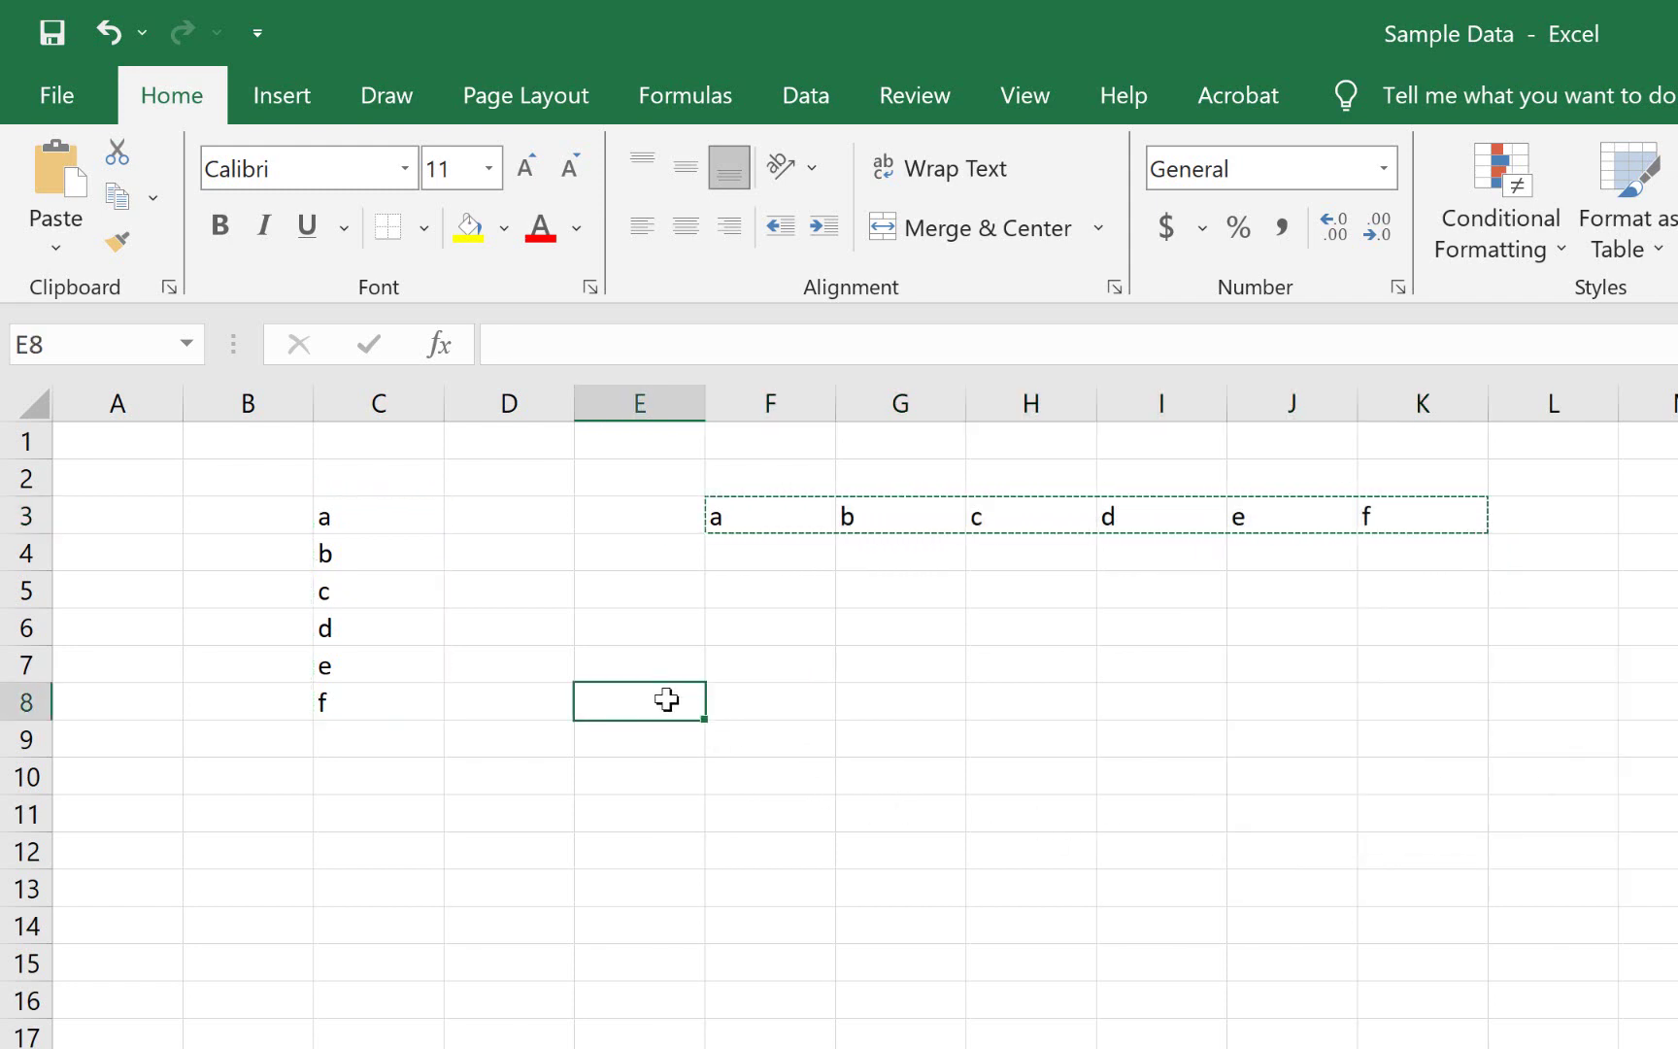
{"action": "right_click", "coordinate": [666, 699]}
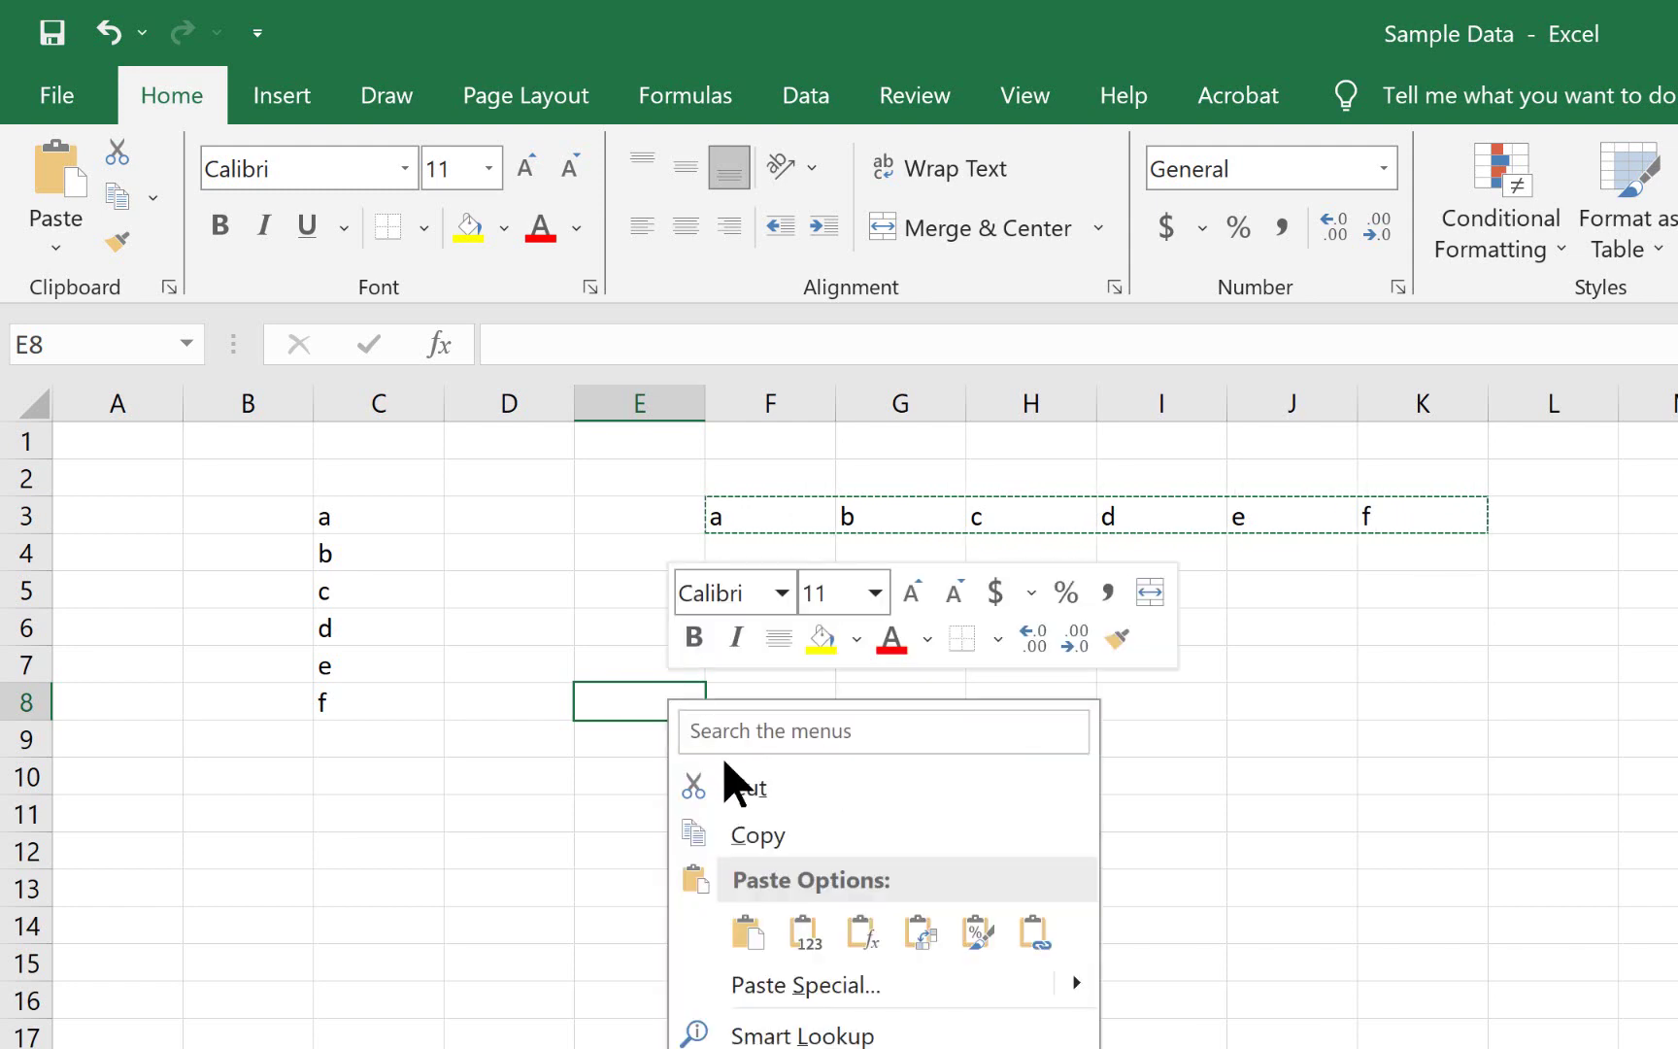
{"action": "left_click", "coordinate": [915, 937]}
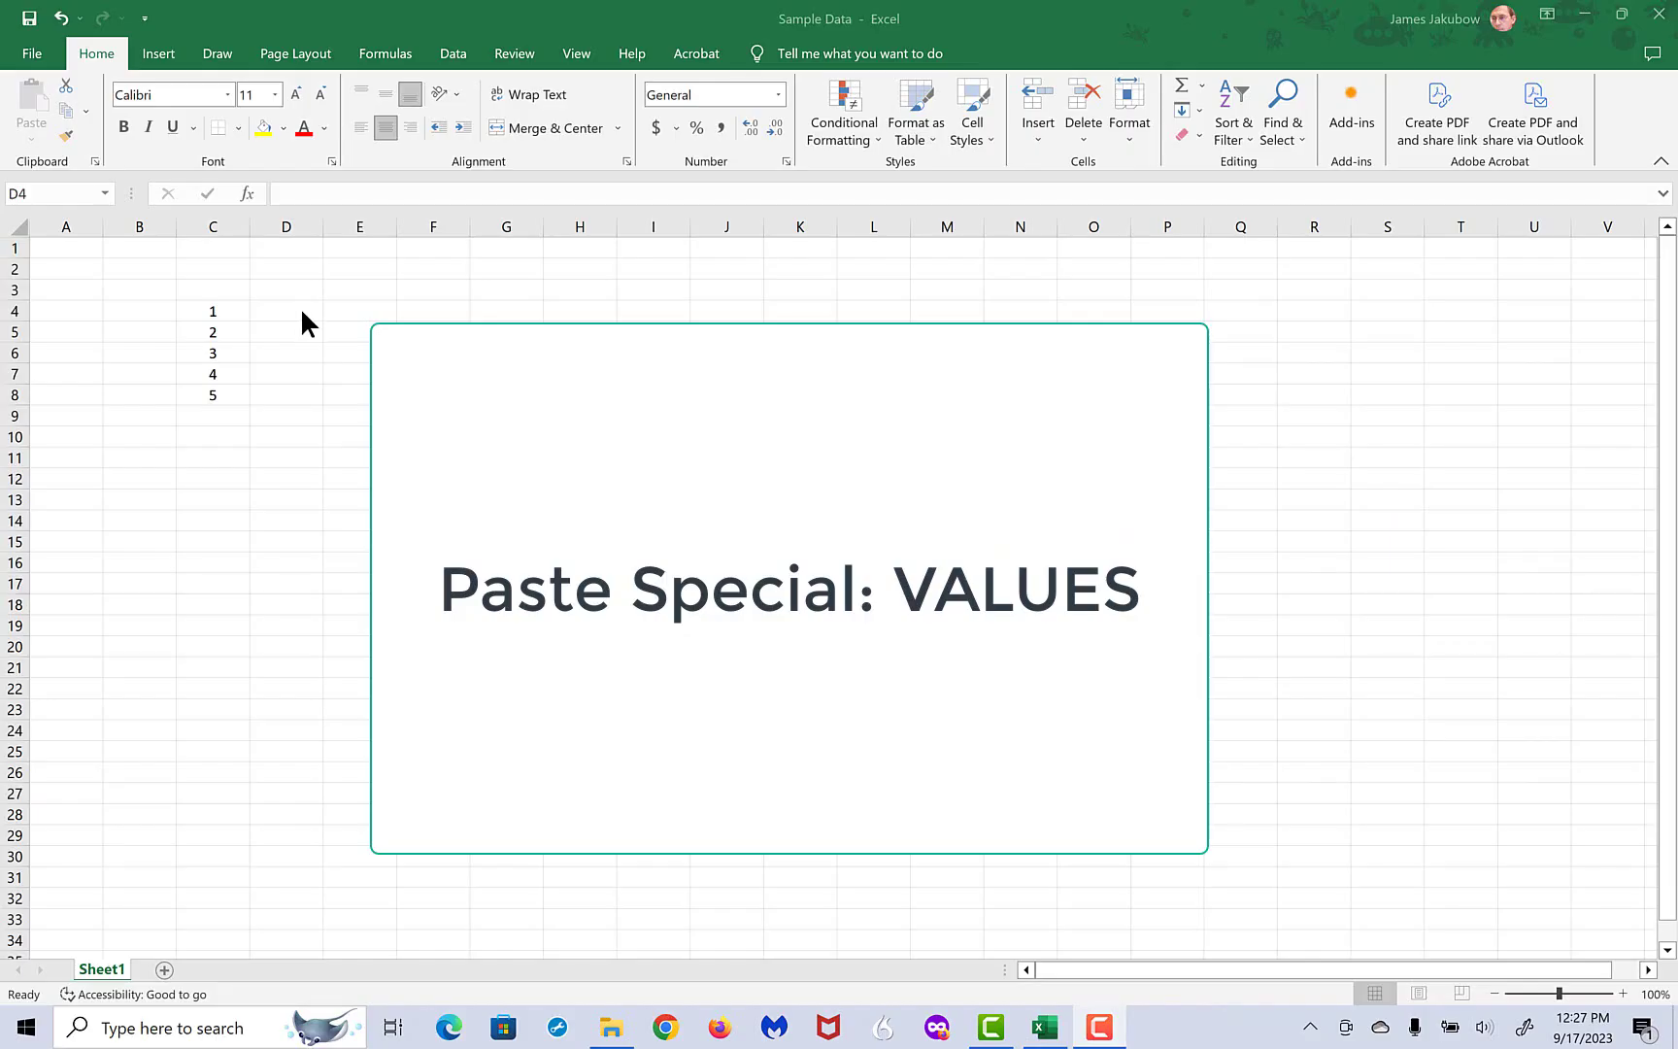
{"action": "left_click", "coordinate": [302, 312]}
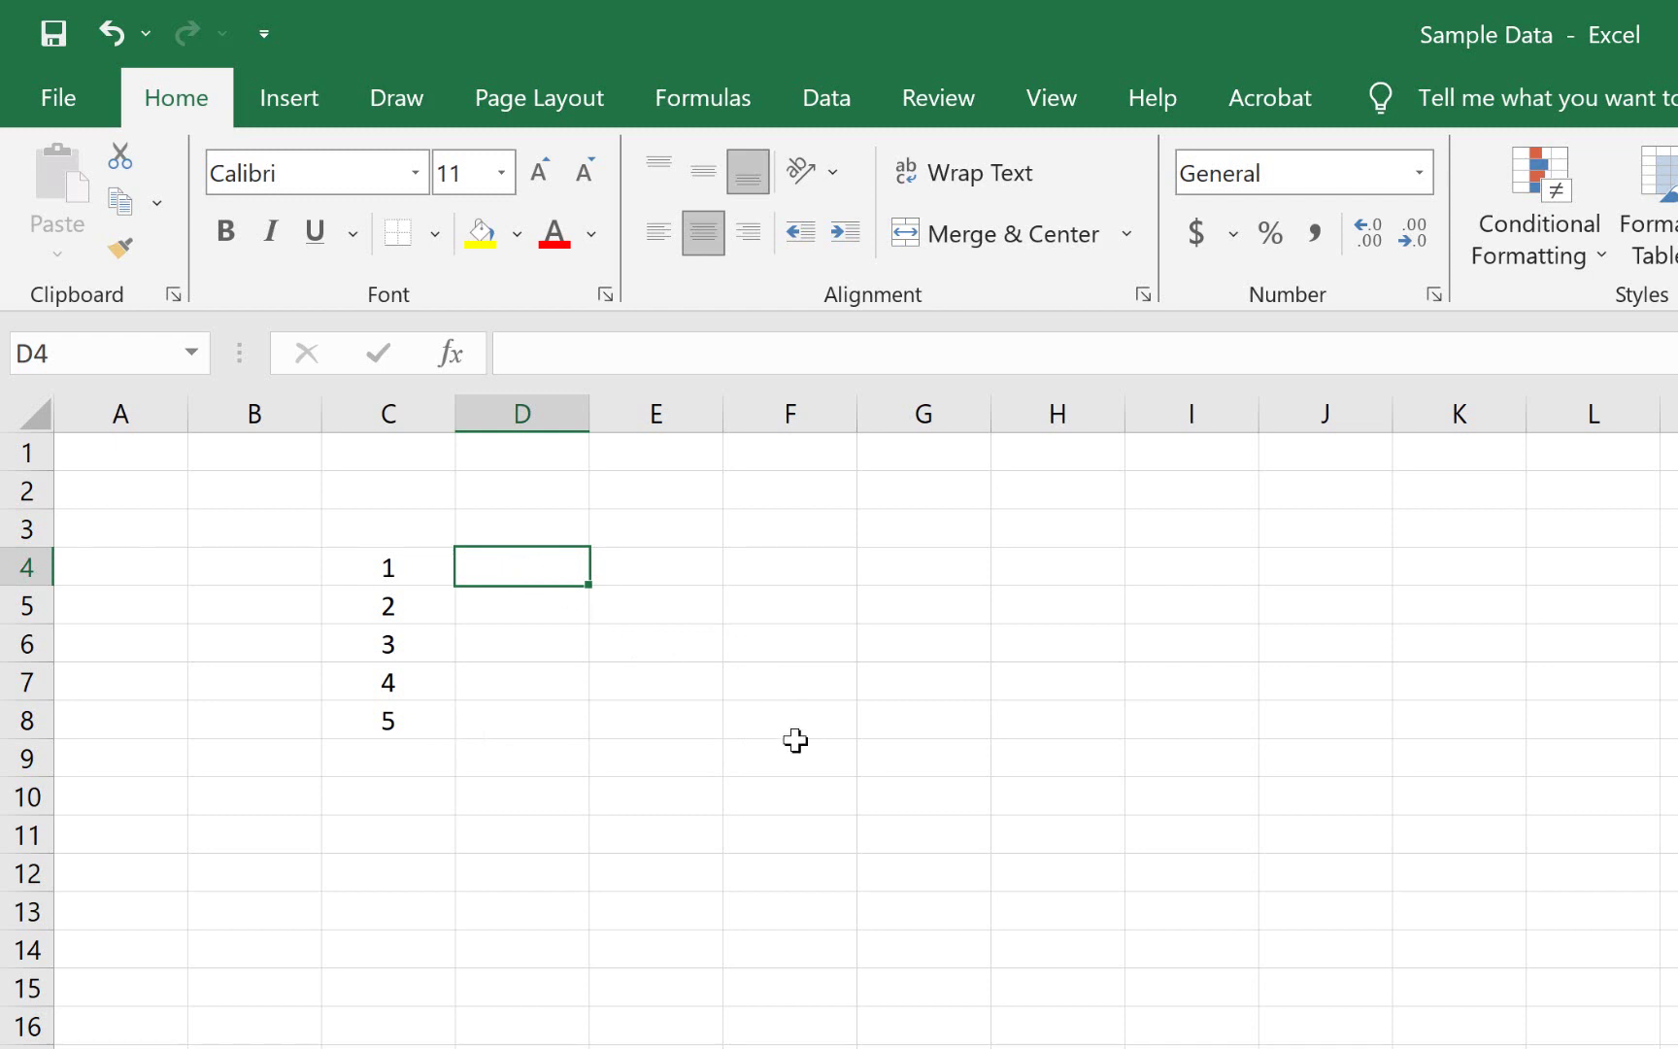
Enter the formula =C4+5 in D4 so it shows 6.
{"action": "type", "text": "="}
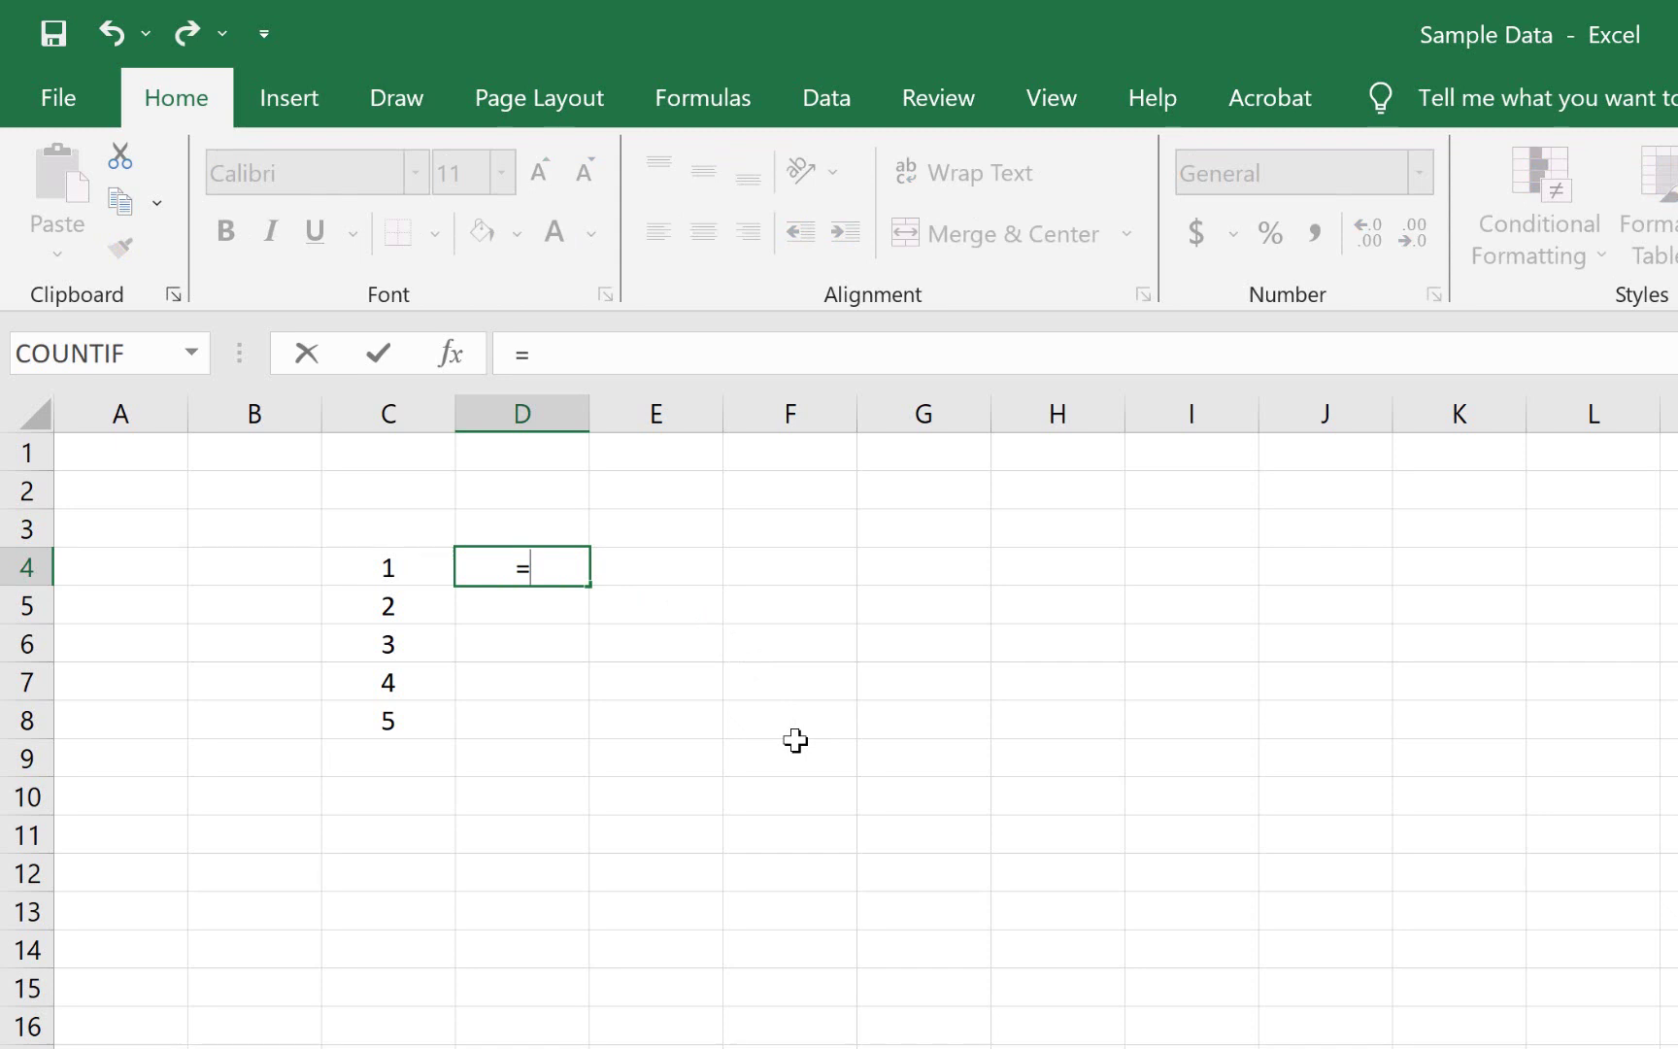
{"action": "left_click", "coordinate": [398, 572]}
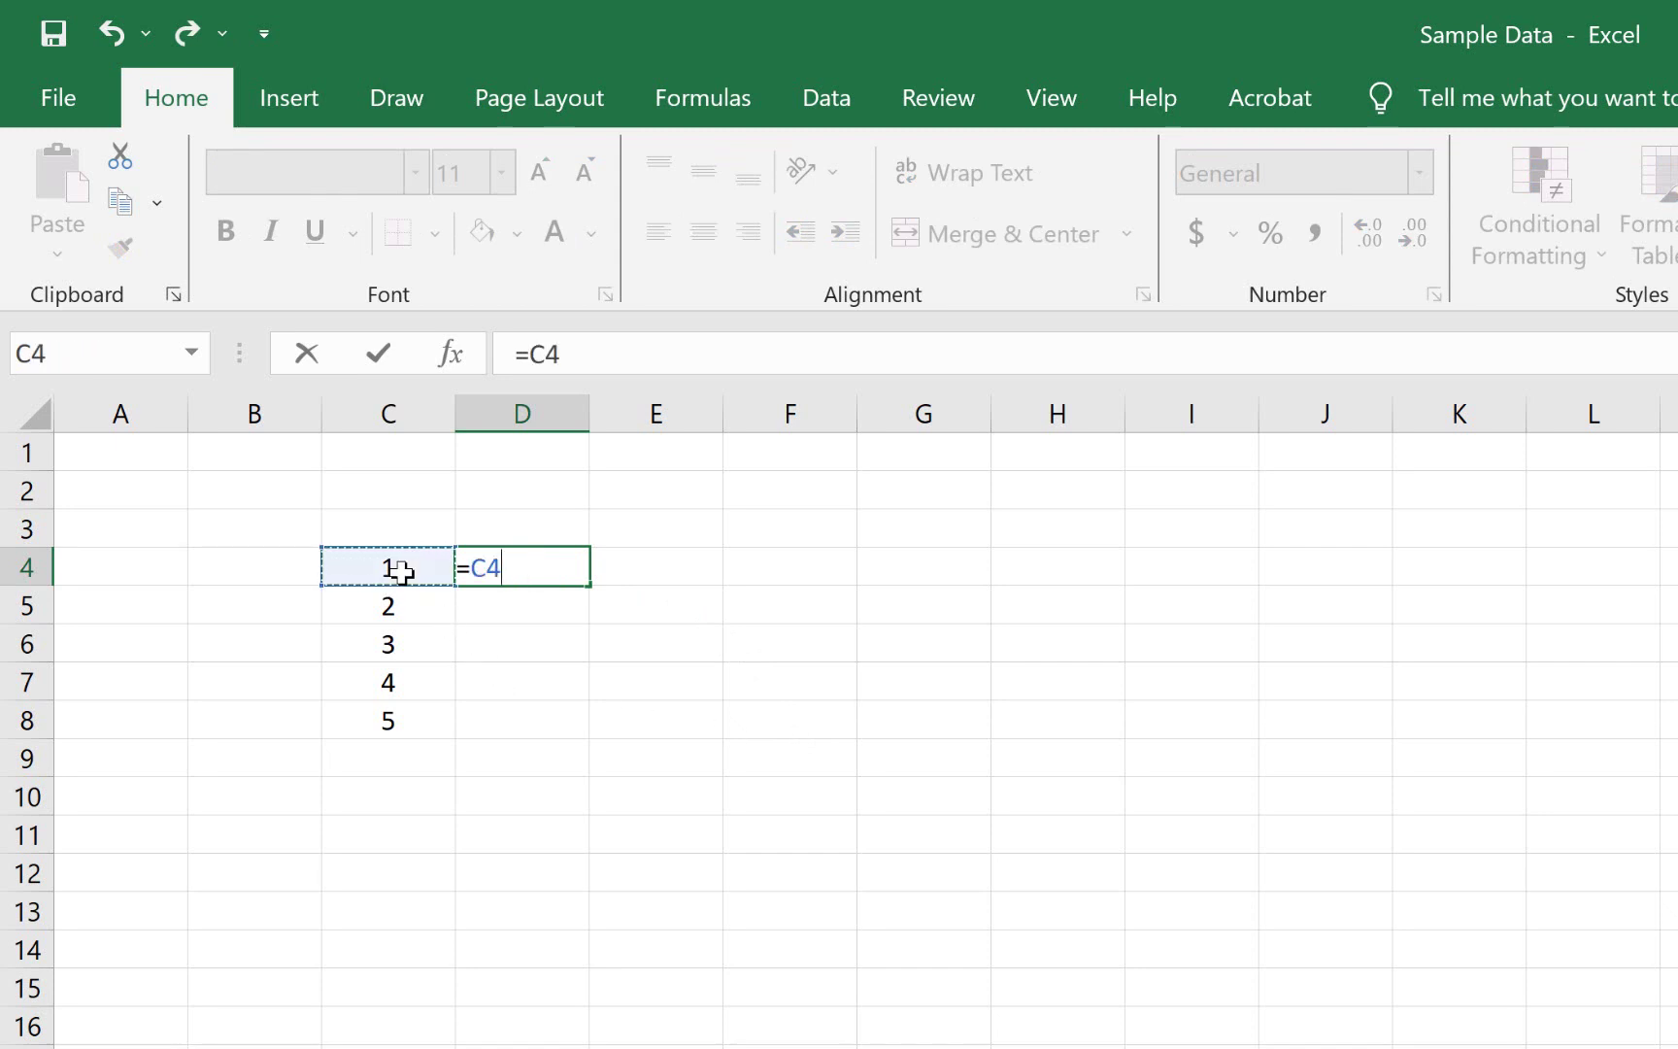
{"action": "type", "text": "+5"}
{"action": "key", "text": "Return"}
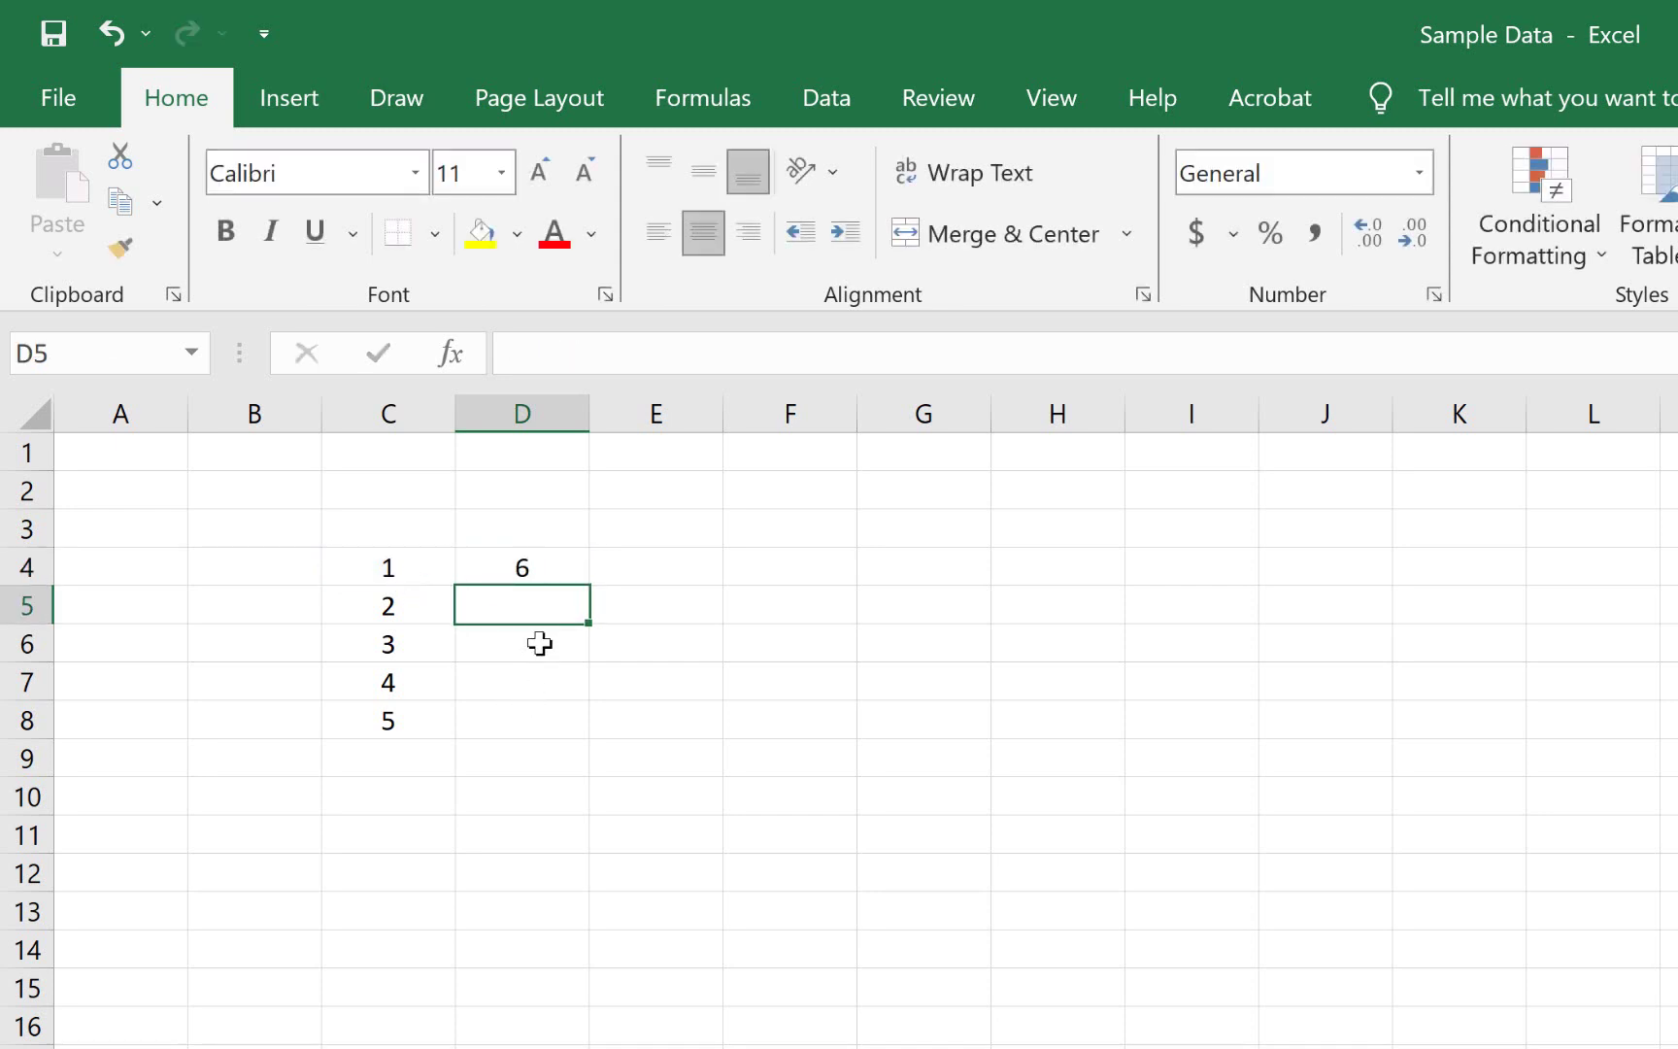
Copy the D4 formula down through D8 to show 6 to 10.
{"action": "left_click", "coordinate": [553, 572]}
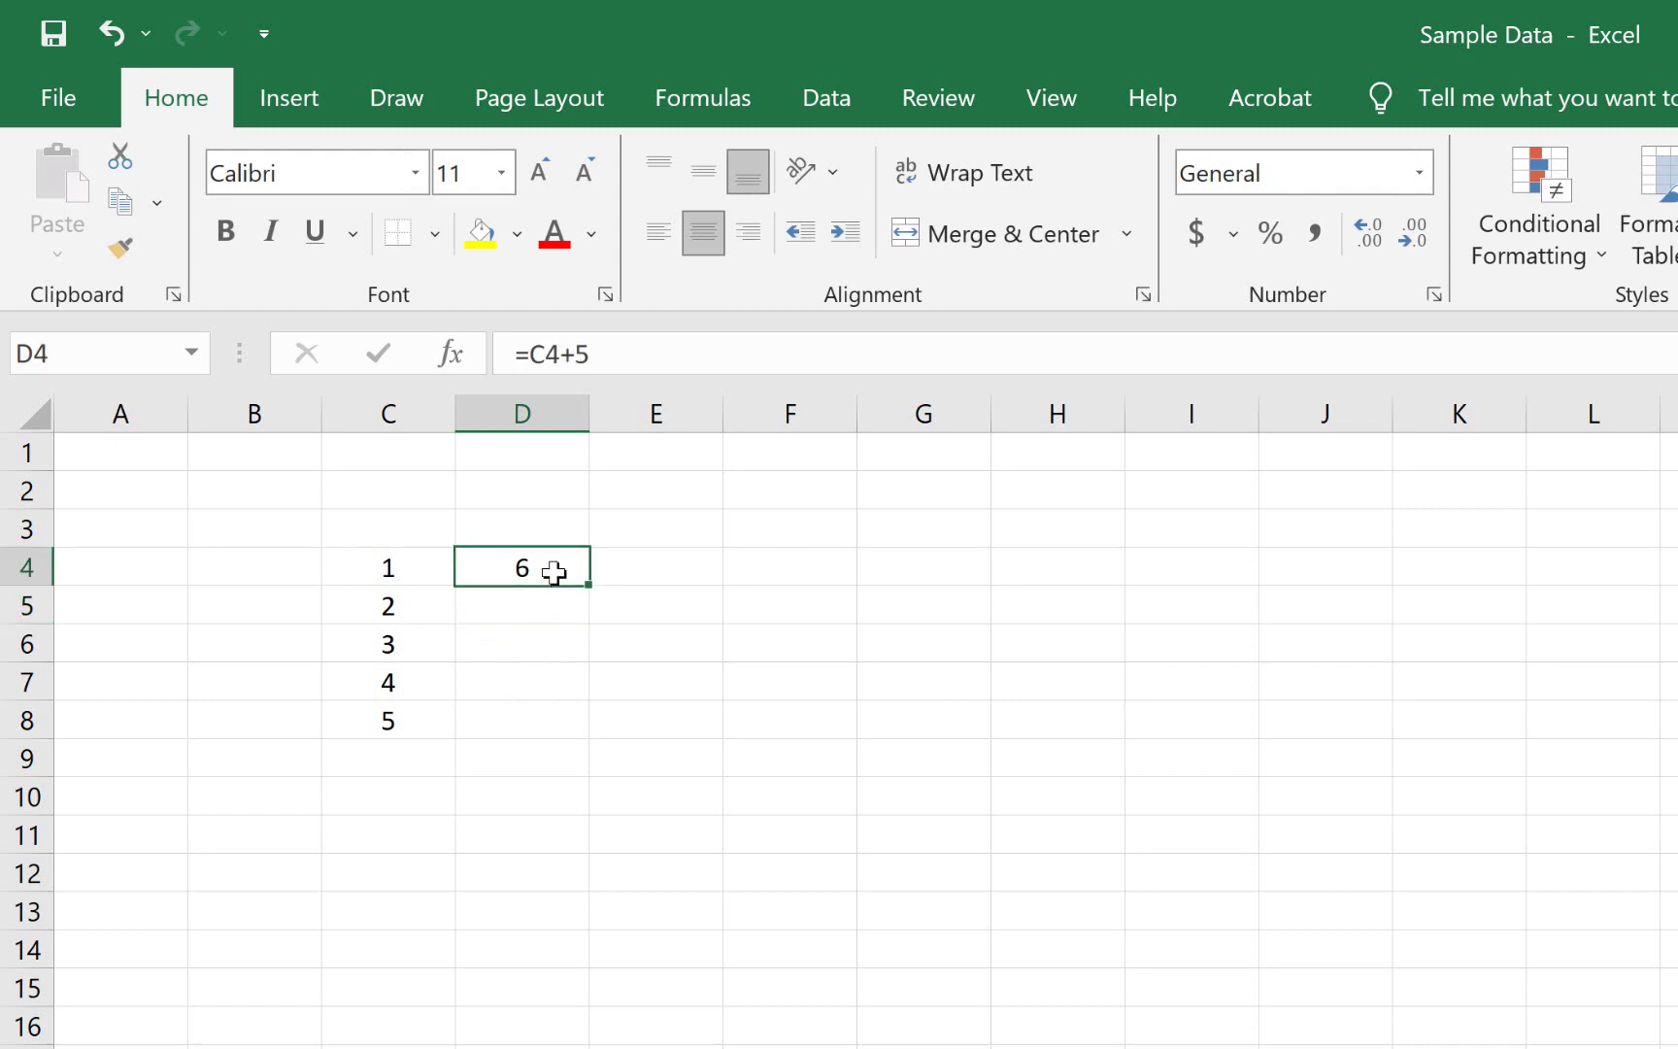
{"action": "key", "text": "ctrl+c"}
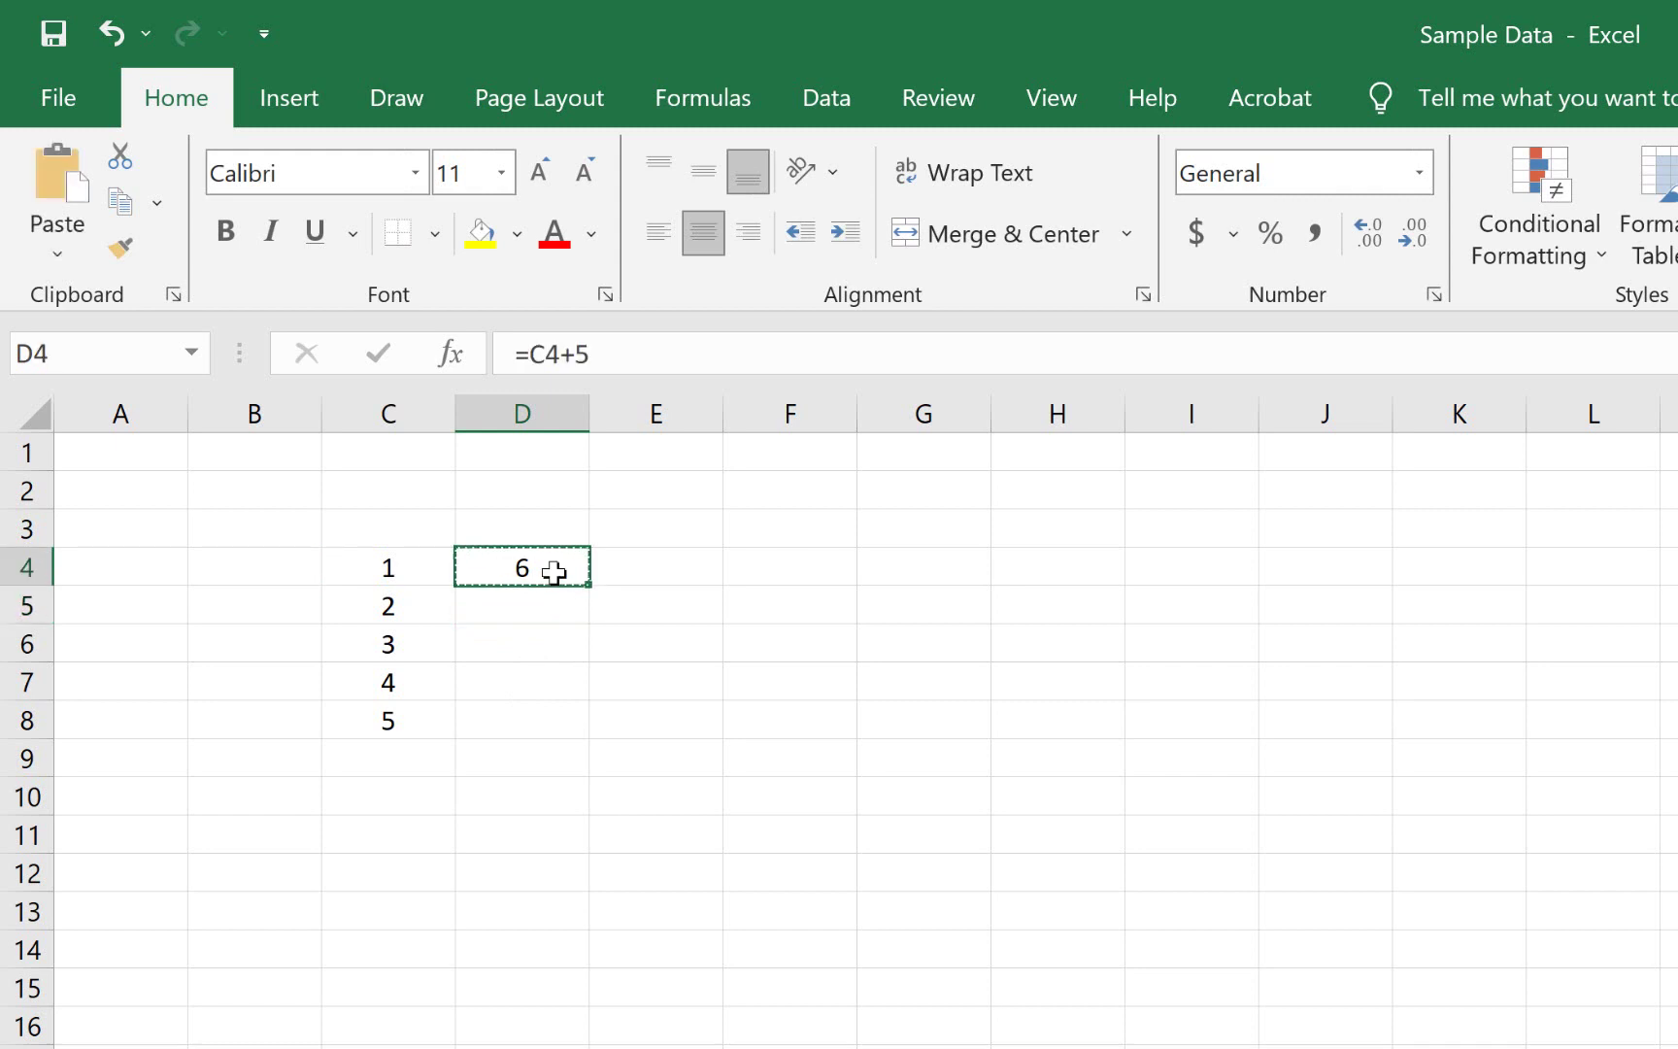
{"action": "key", "text": "shift+Down"}
{"action": "key", "text": "shift+Down"}
{"action": "key", "text": "shift+Down"}
{"action": "key", "text": "shift+Down"}
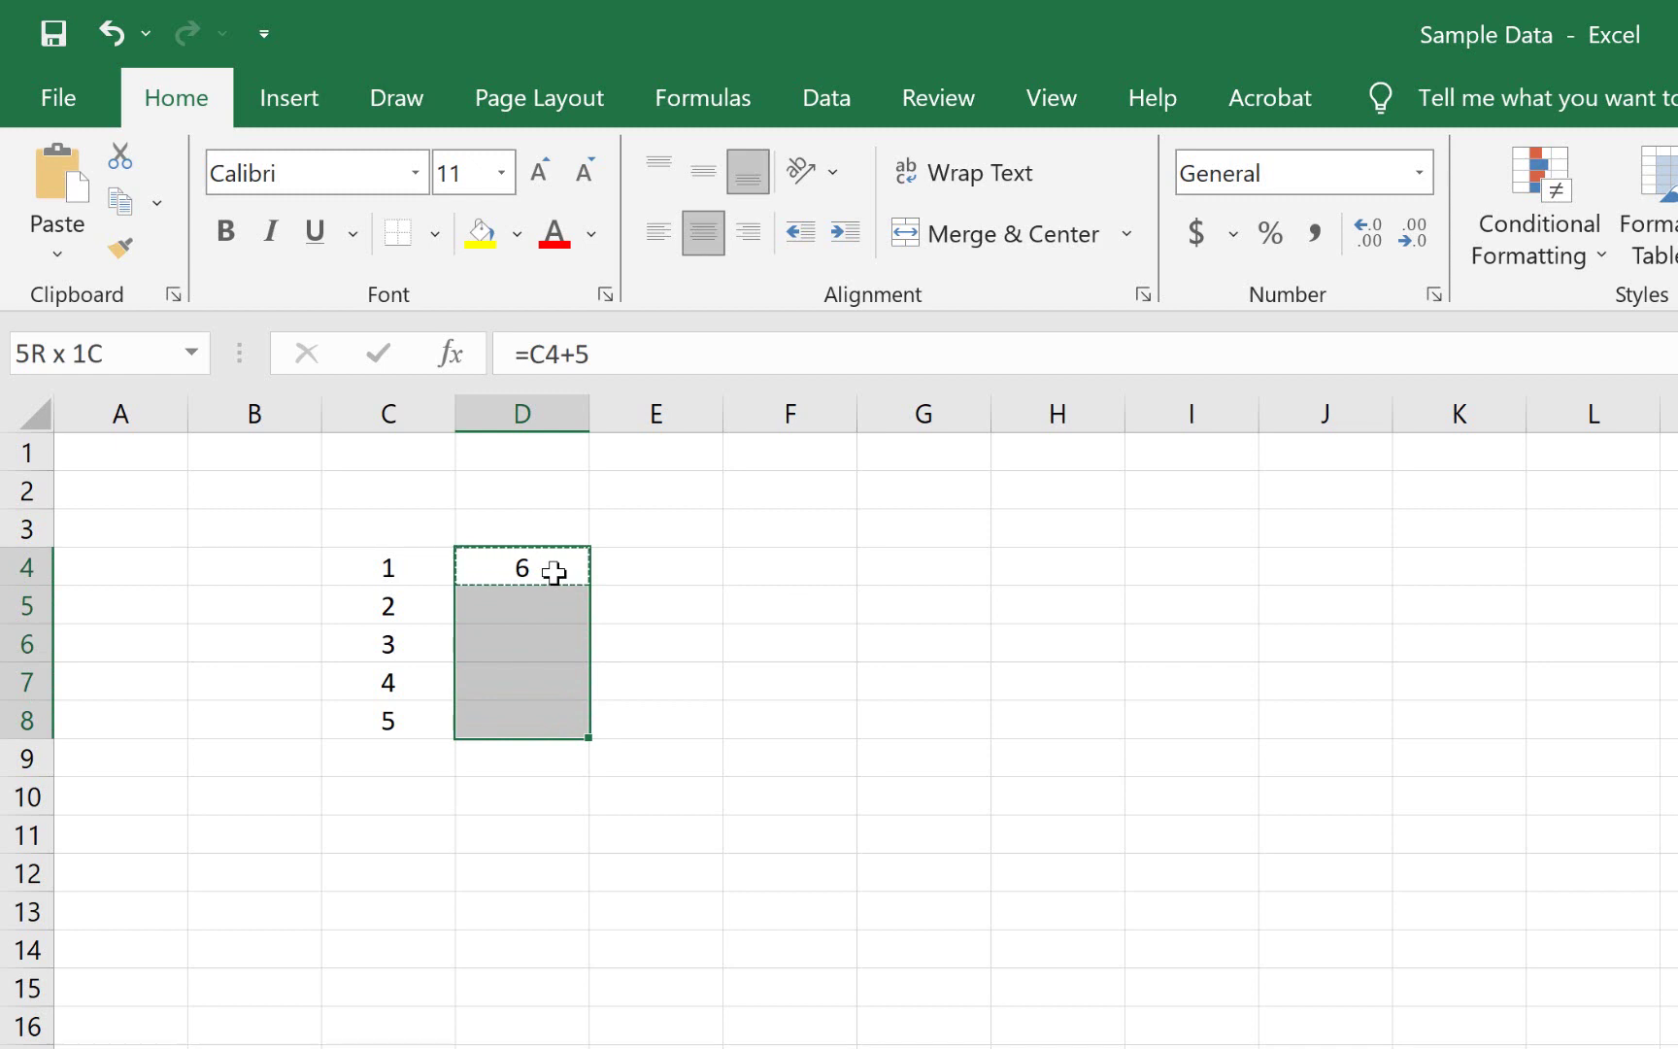
{"action": "key", "text": "ctrl+v"}
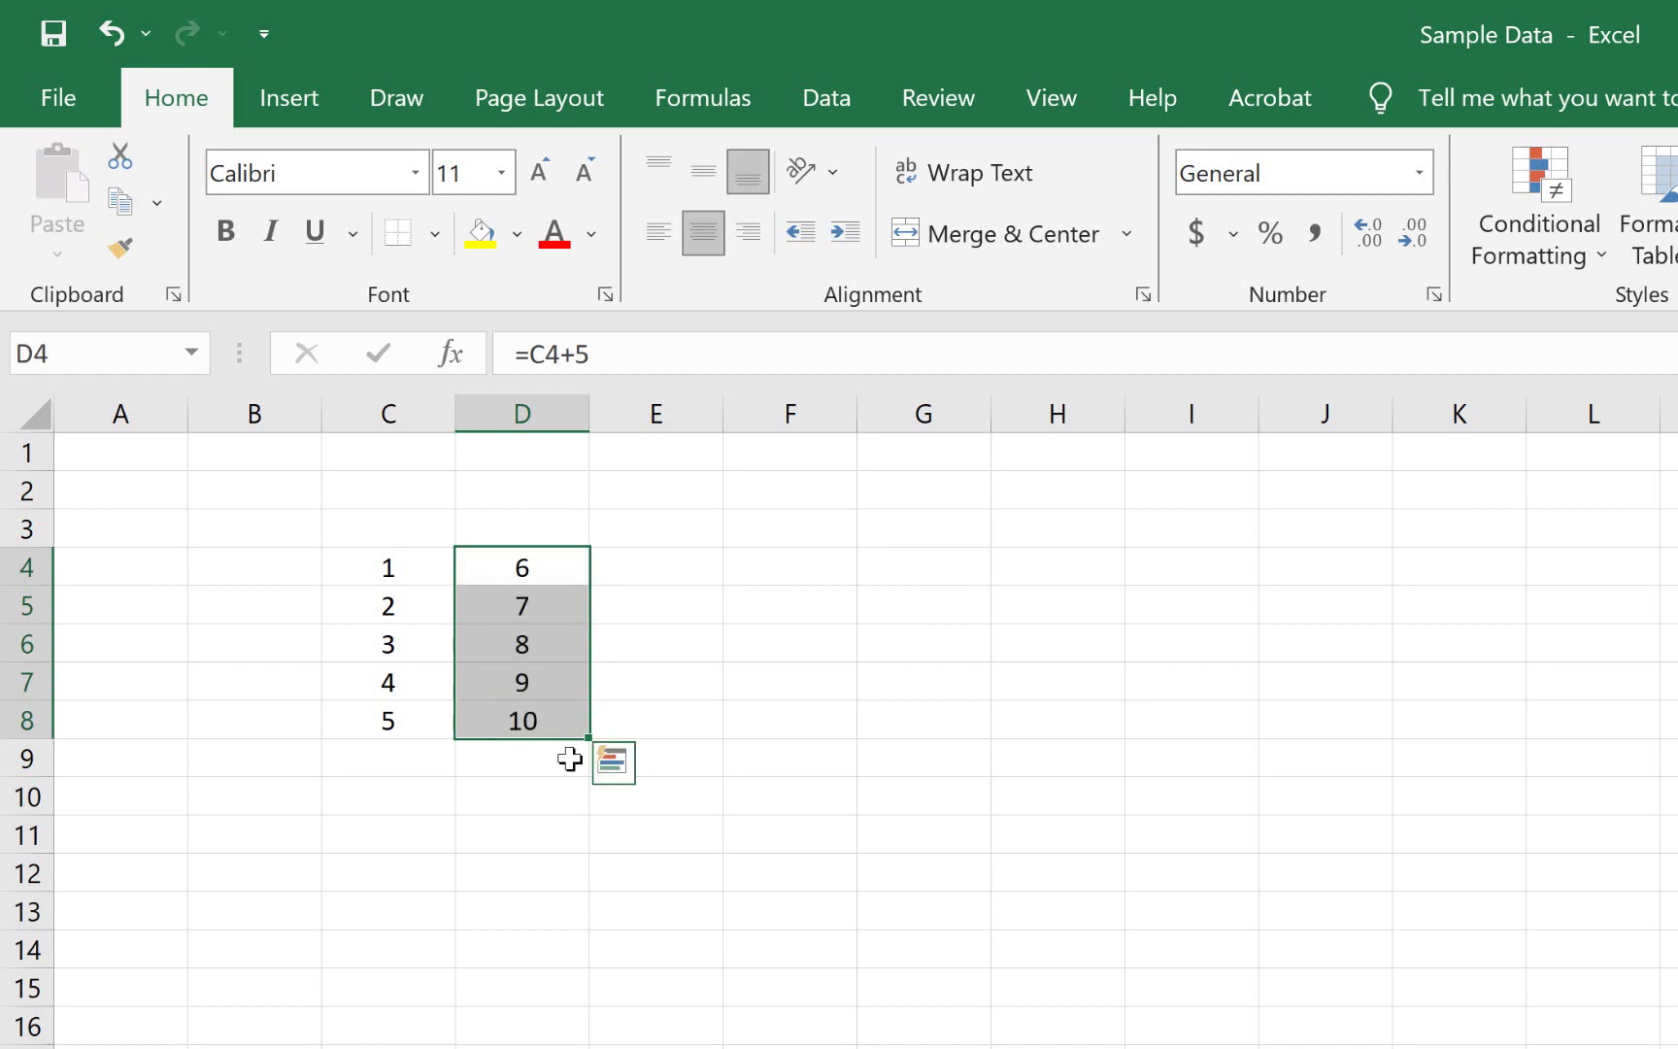
{"action": "left_click", "coordinate": [527, 720]}
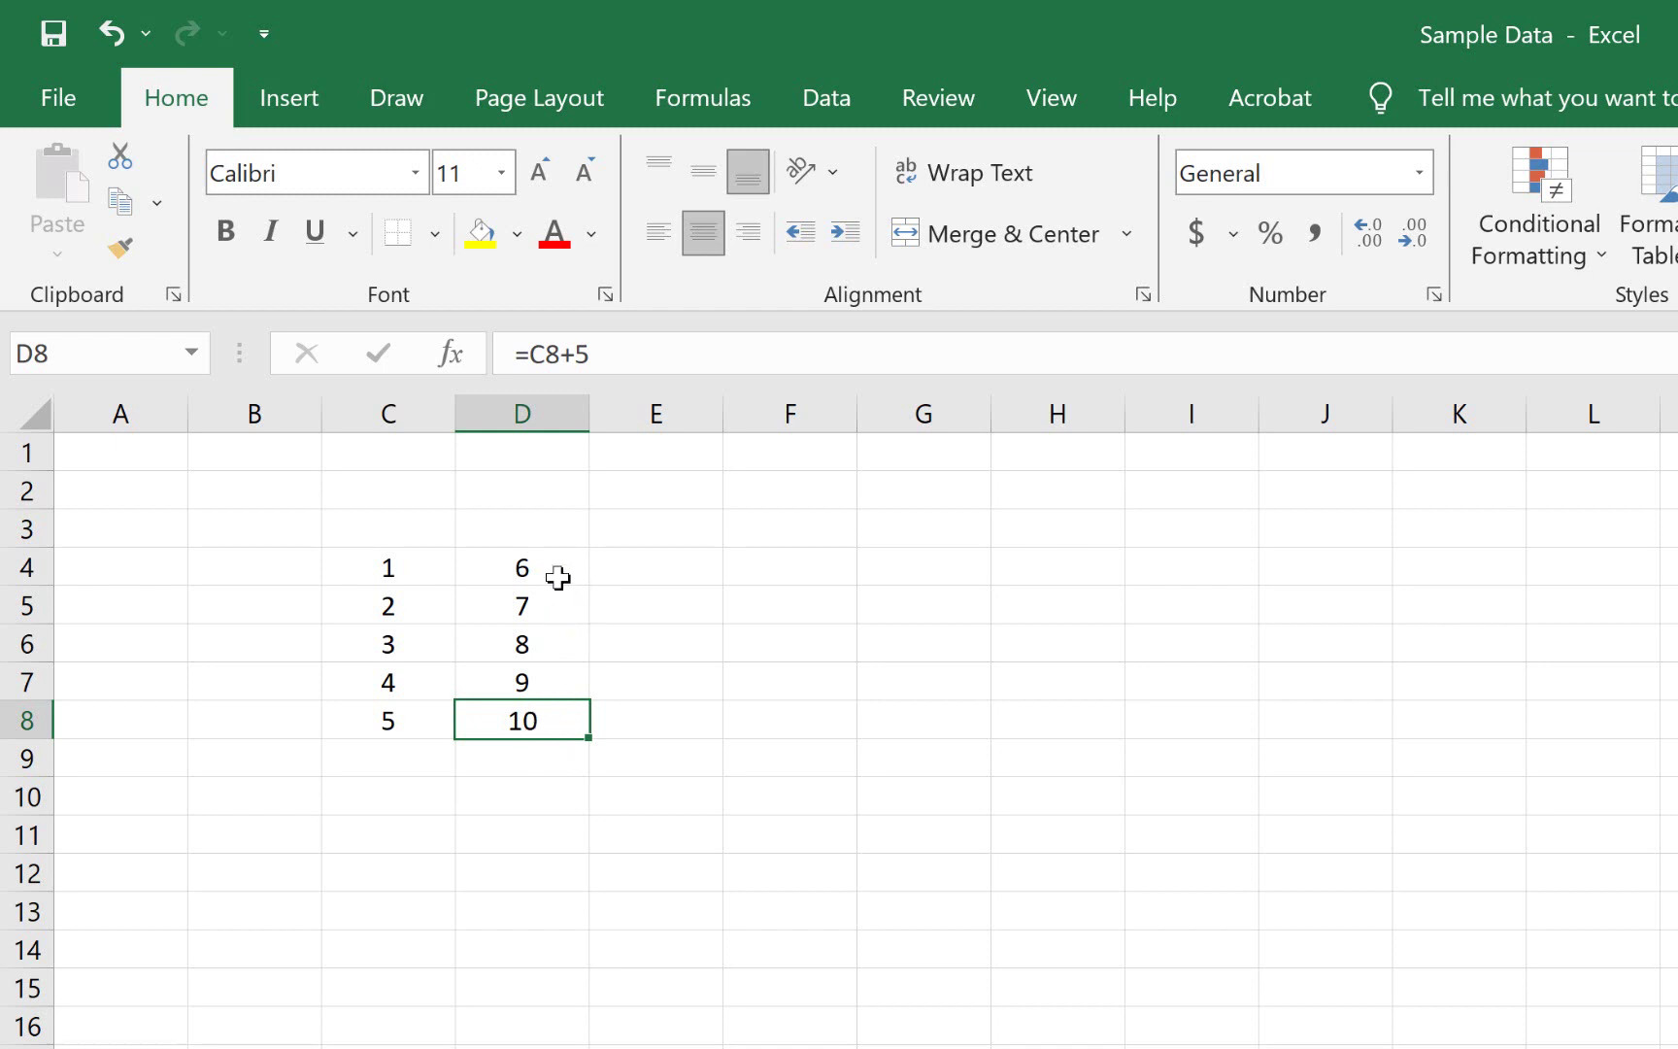
Copy the formulas in D4:D8 and paste them starting at G4.
{"action": "left_click_drag", "start_coordinate": [559, 570], "coordinate": [562, 714]}
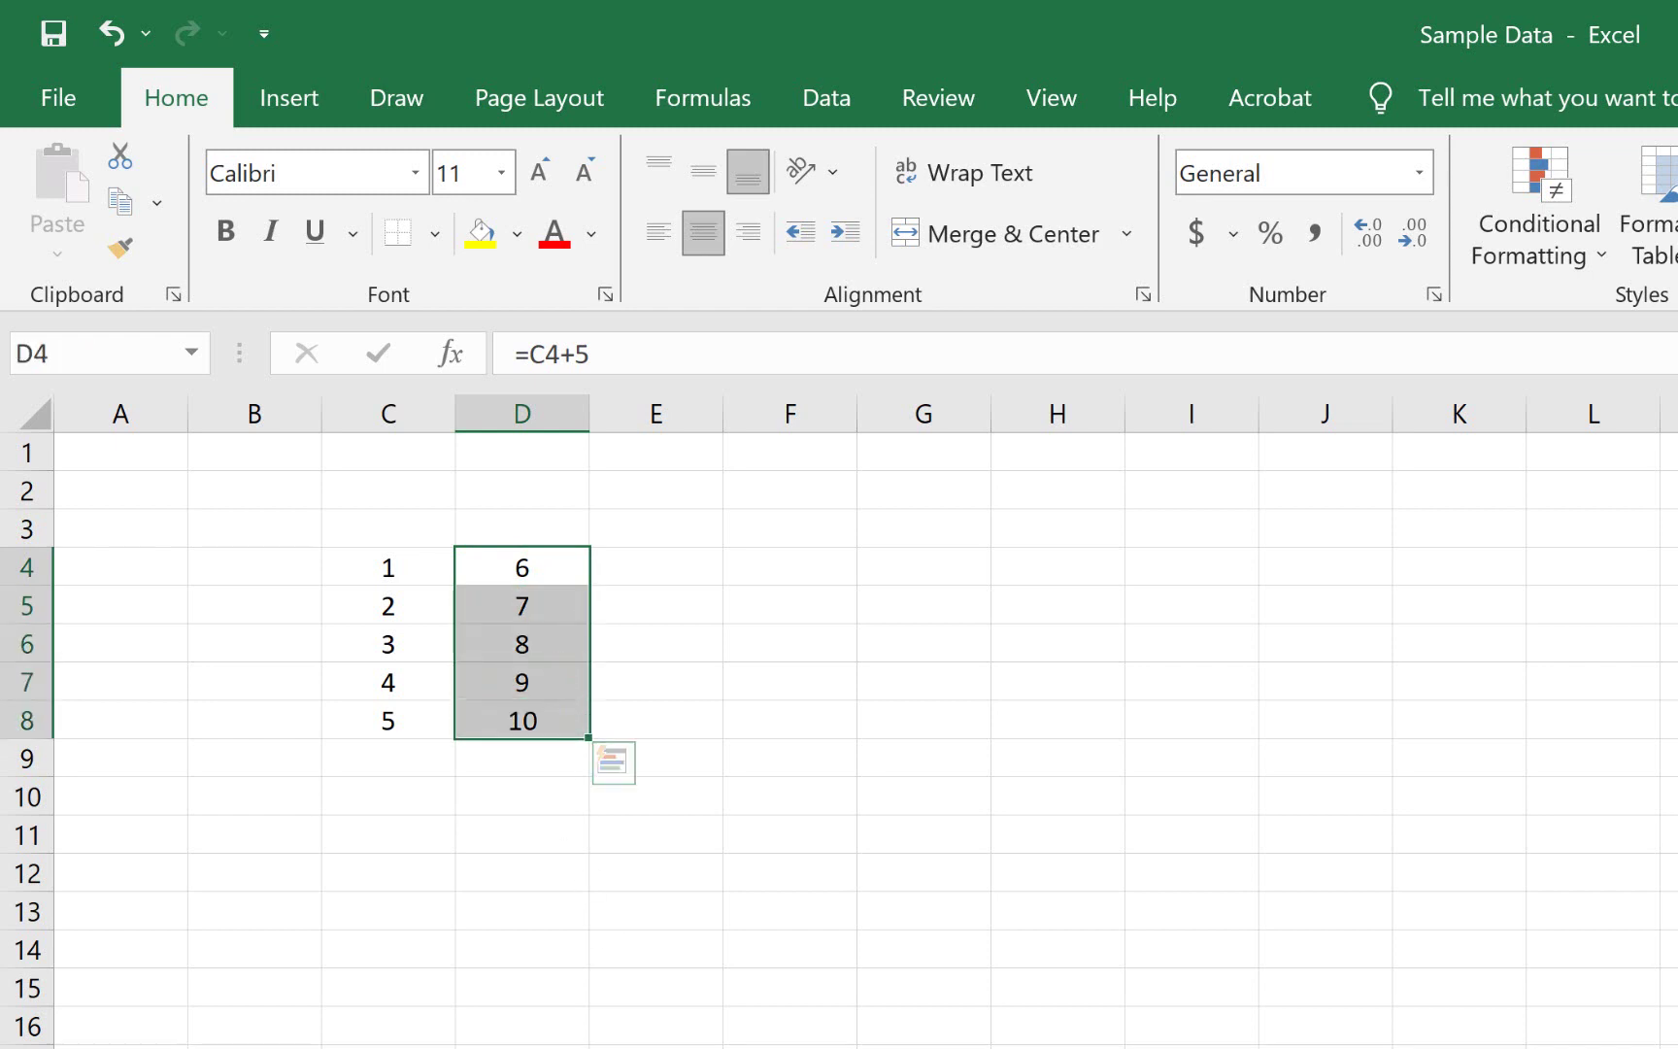
{"action": "left_click", "coordinate": [656, 1044]}
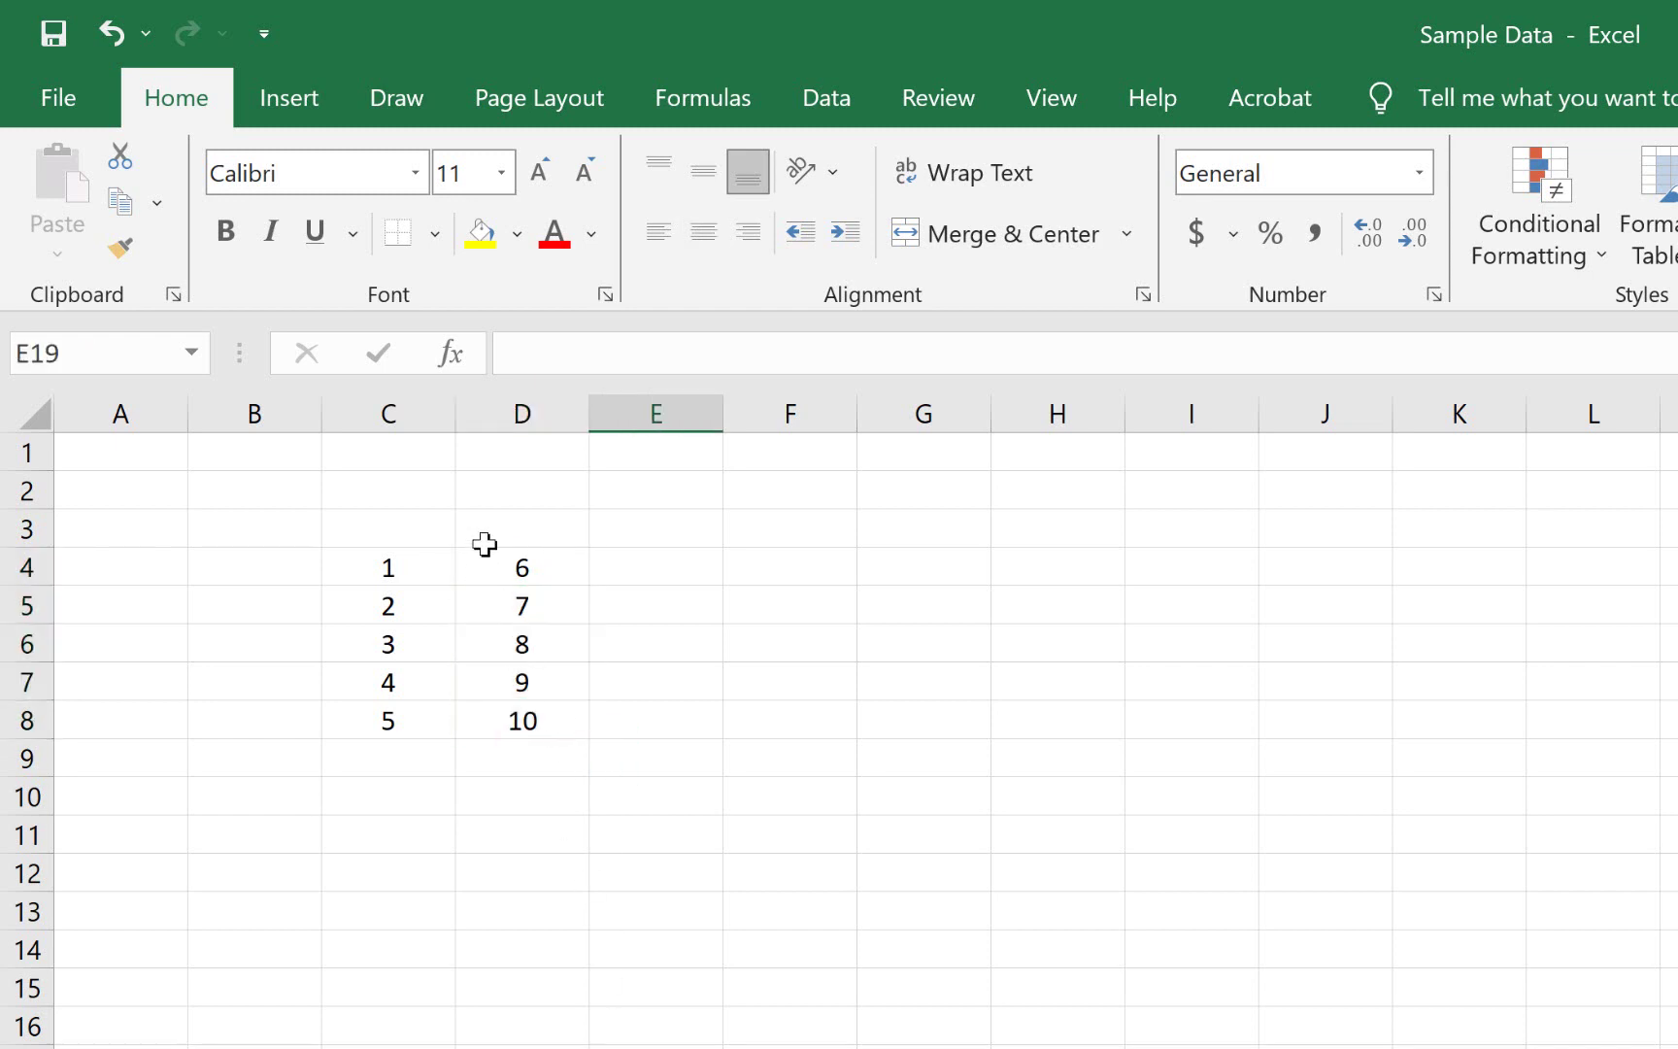
{"action": "left_click_drag", "start_coordinate": [513, 569], "coordinate": [518, 717]}
{"action": "key", "text": "ctrl+c"}
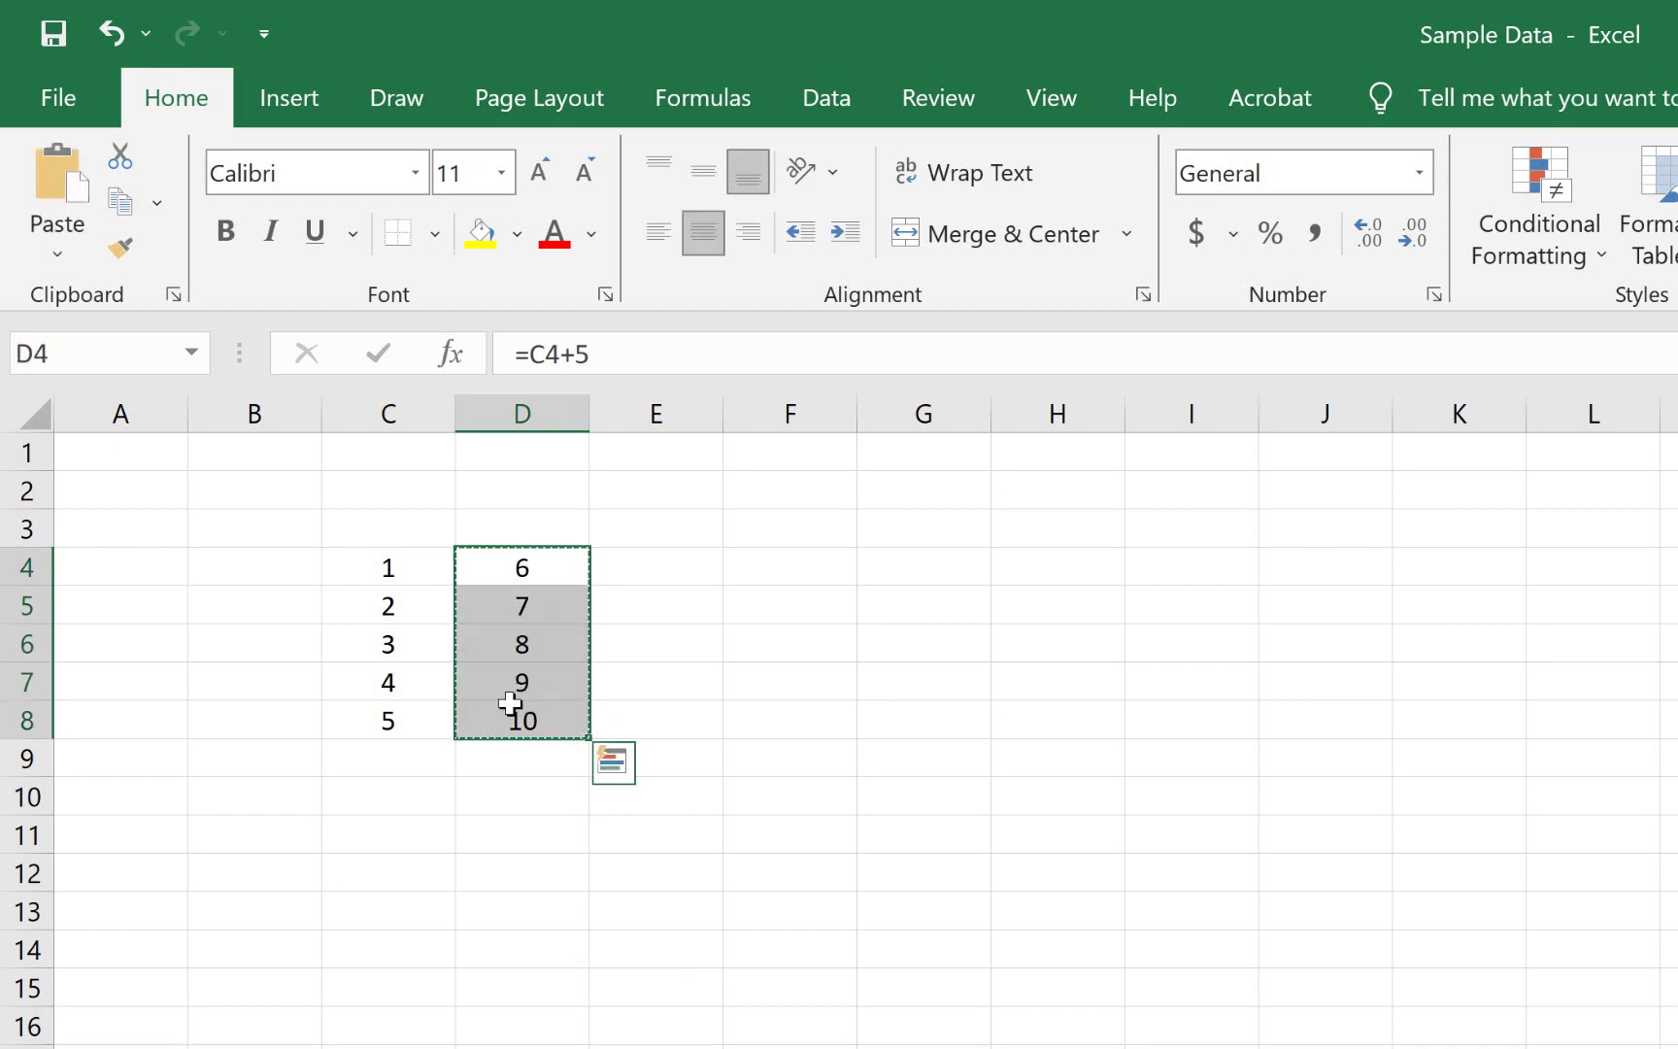
{"action": "left_click", "coordinate": [917, 566]}
{"action": "key", "text": "ctrl+v"}
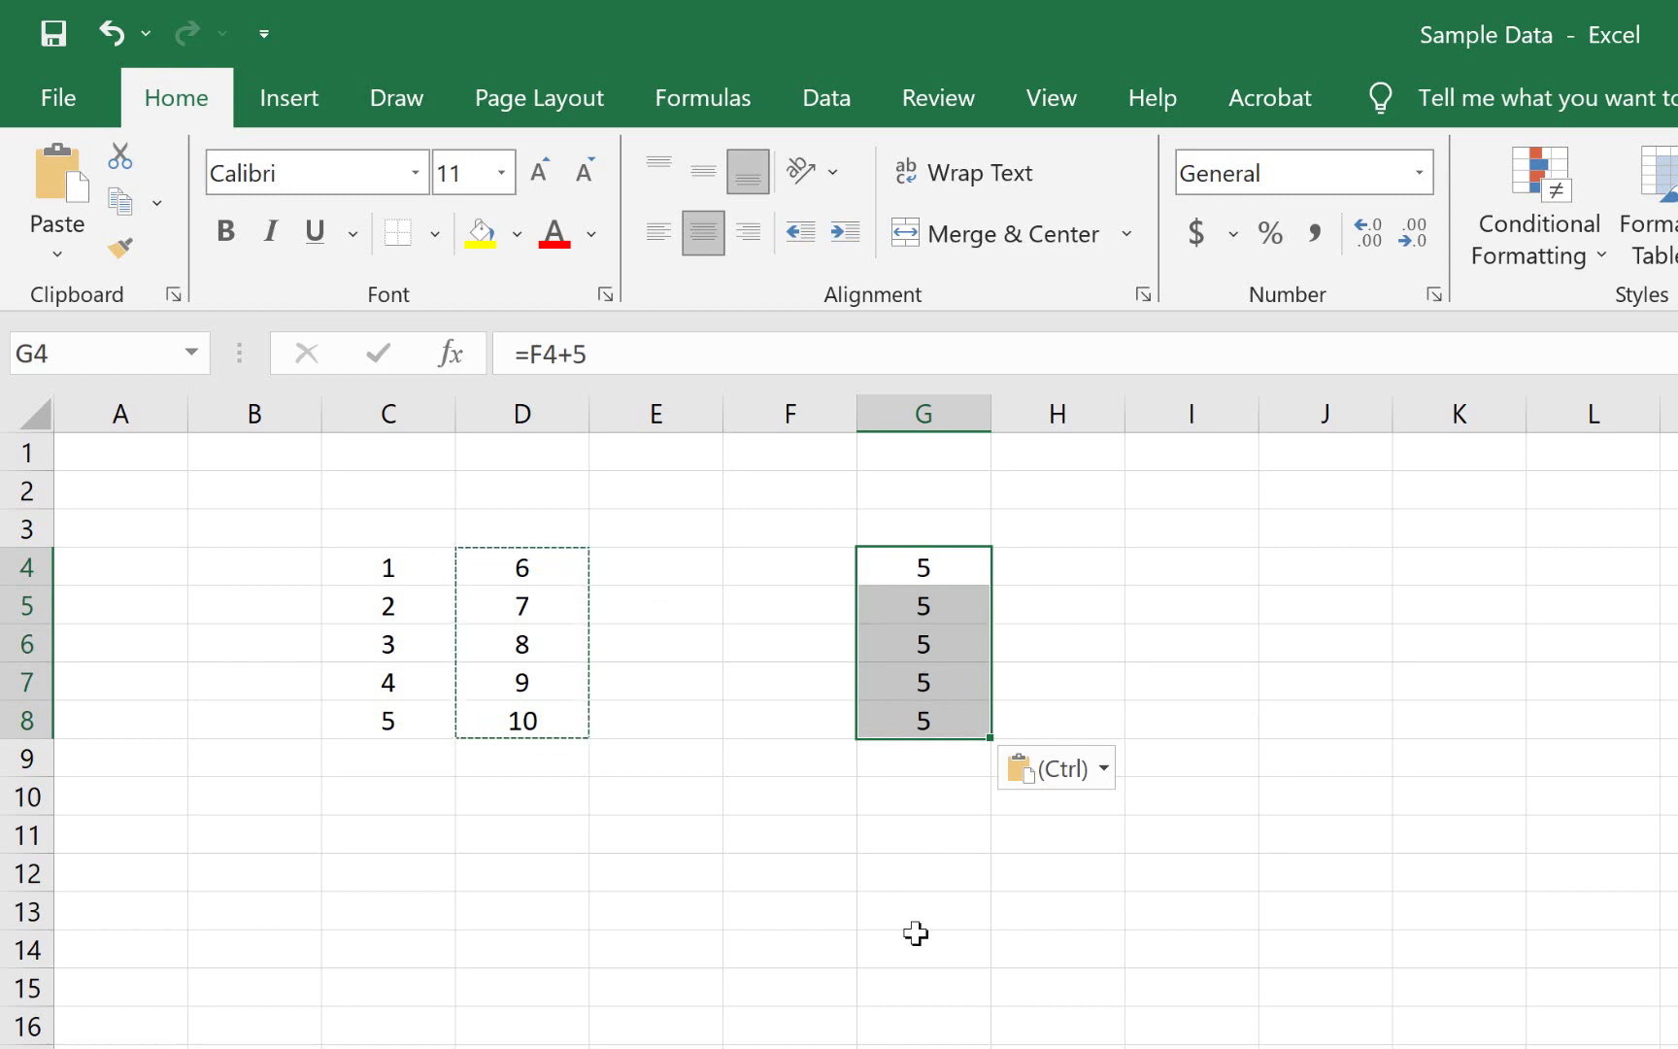
Compare the shifted formula =F4+5 in G4 with the original in D4.
{"action": "left_click", "coordinate": [888, 565]}
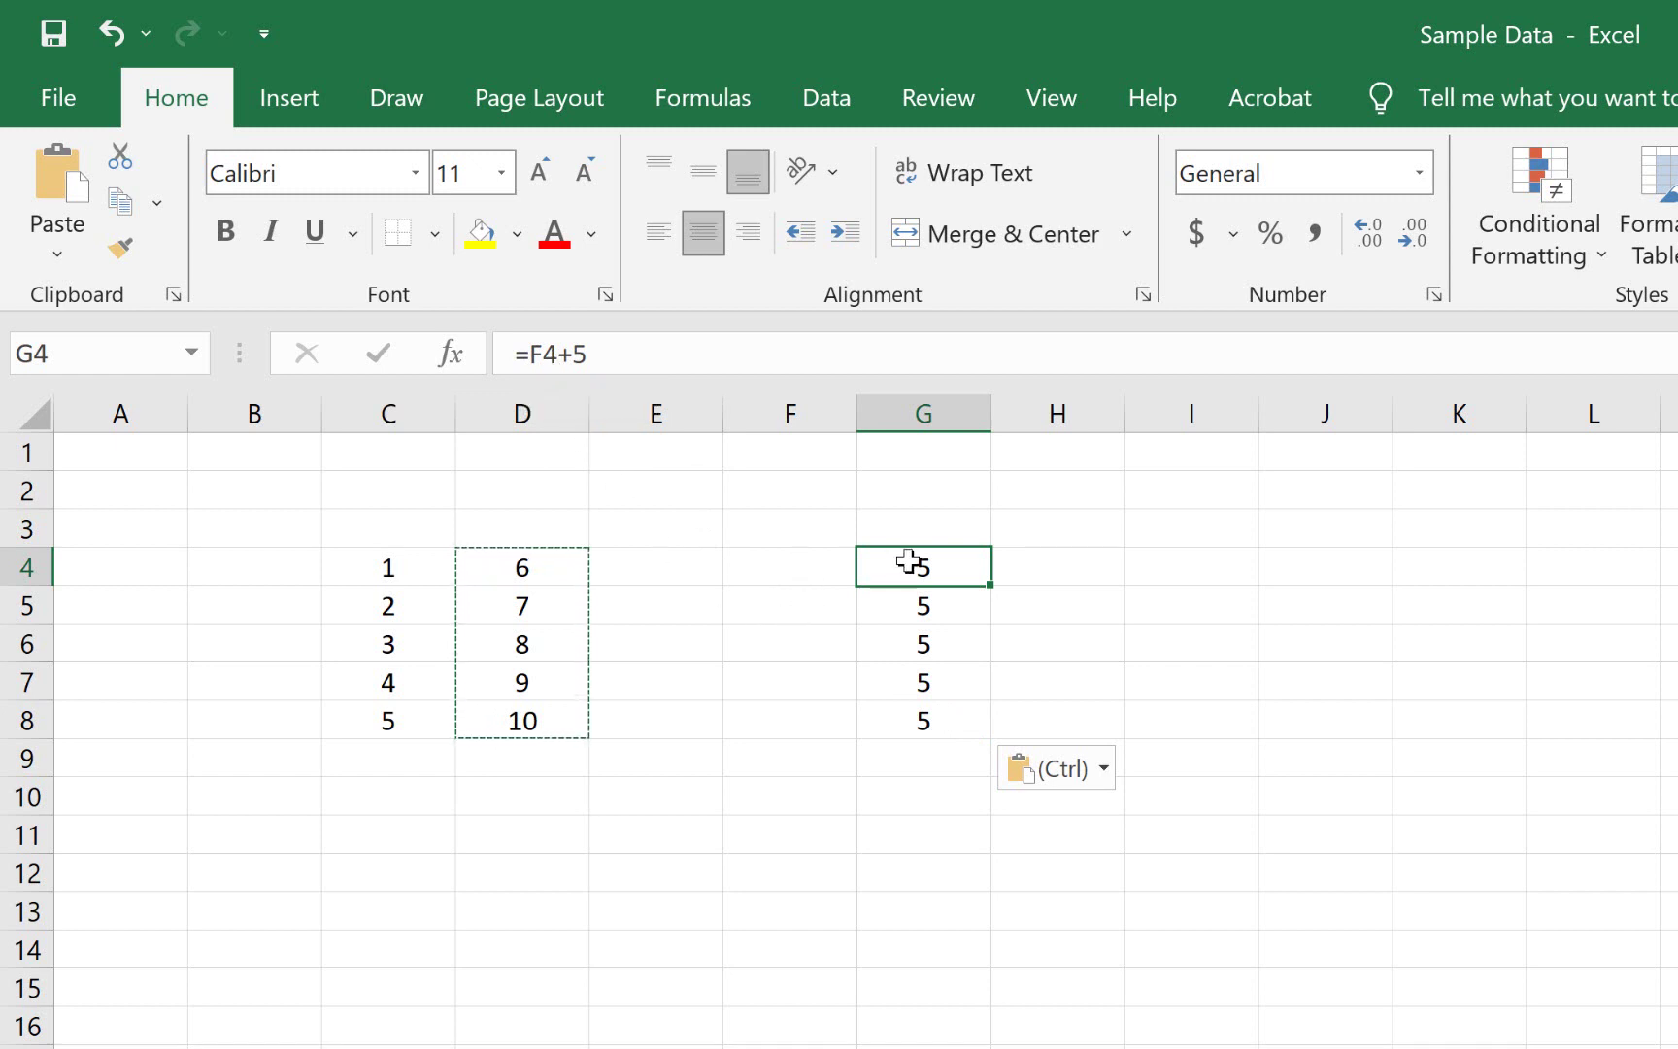
{"action": "left_click", "coordinate": [525, 569]}
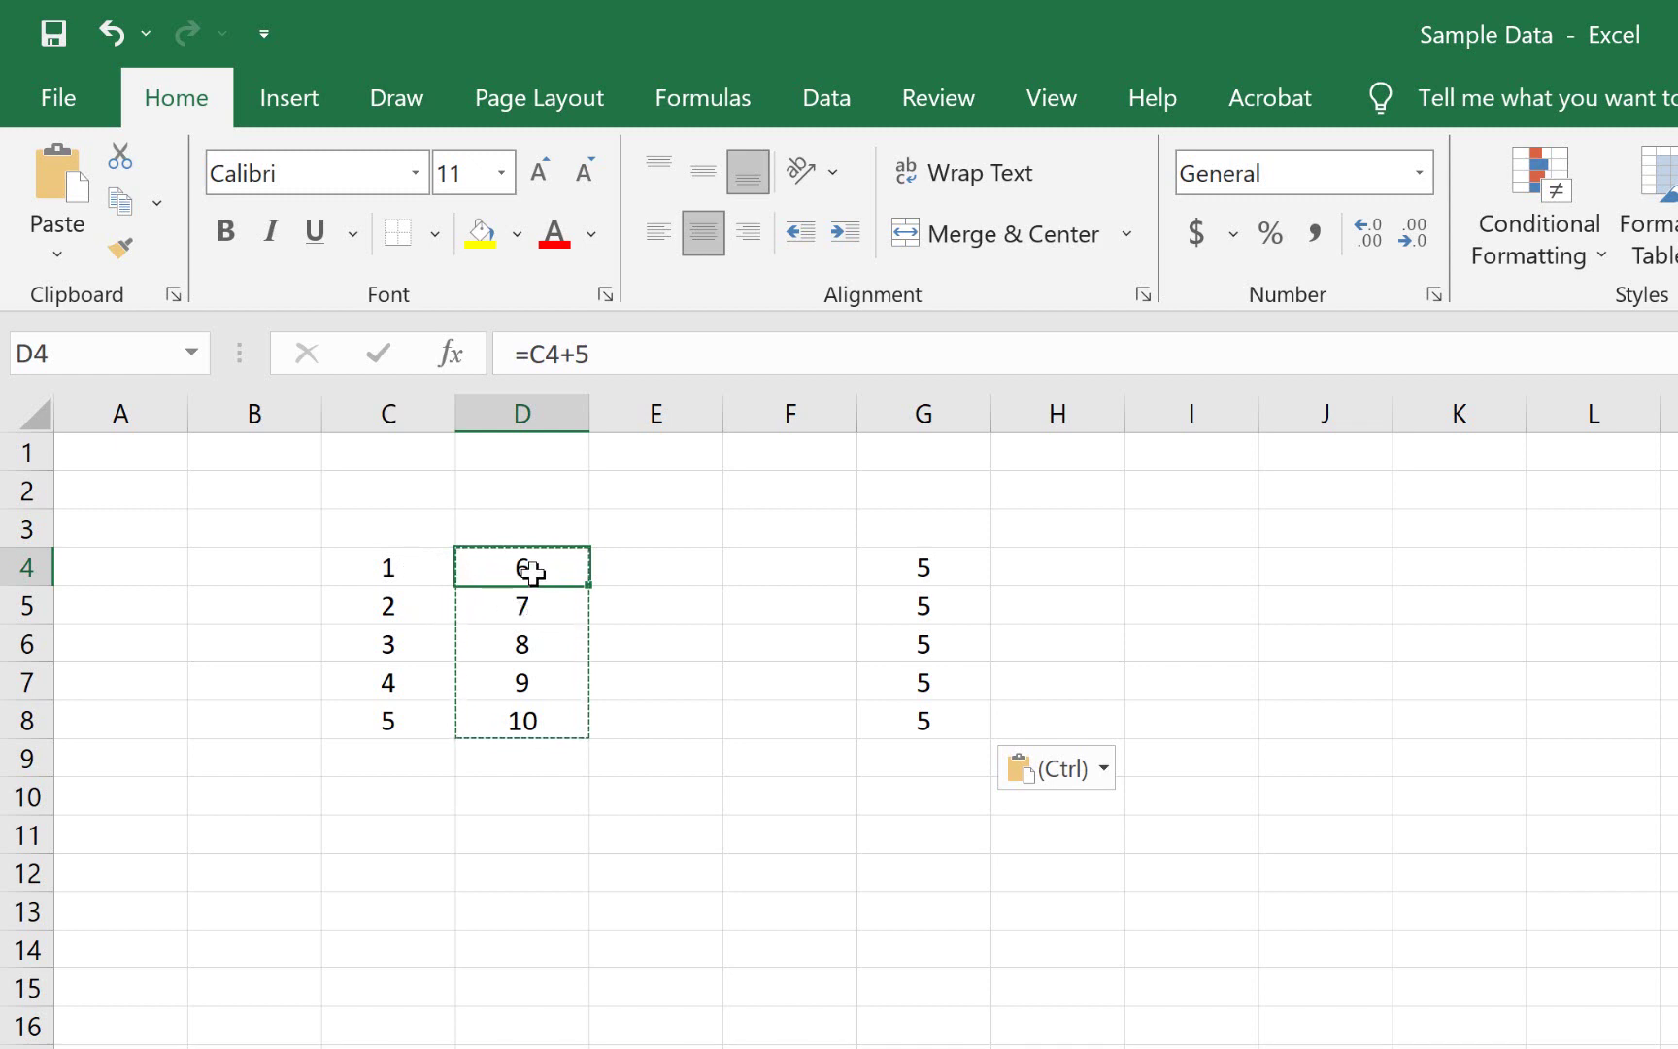
{"action": "left_click", "coordinate": [956, 571]}
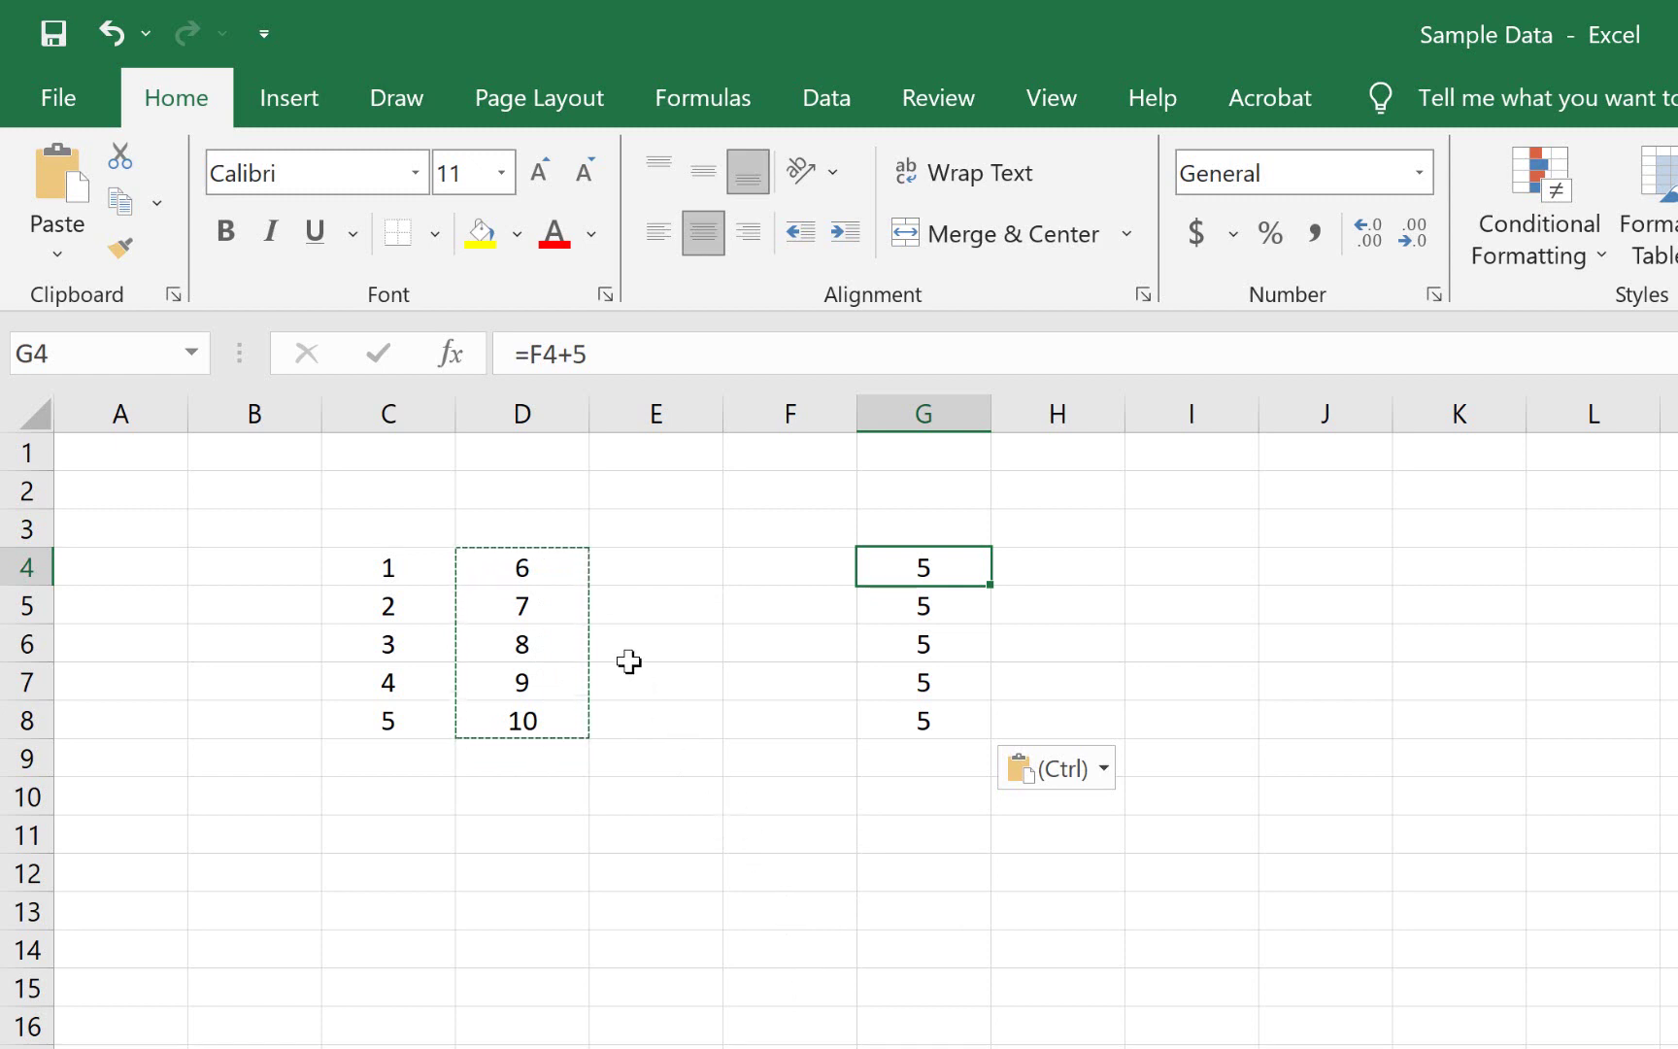
Paste the D4:D8 results into I4 as values only, 6 to 10.
{"action": "left_click_drag", "start_coordinate": [541, 567], "coordinate": [547, 721]}
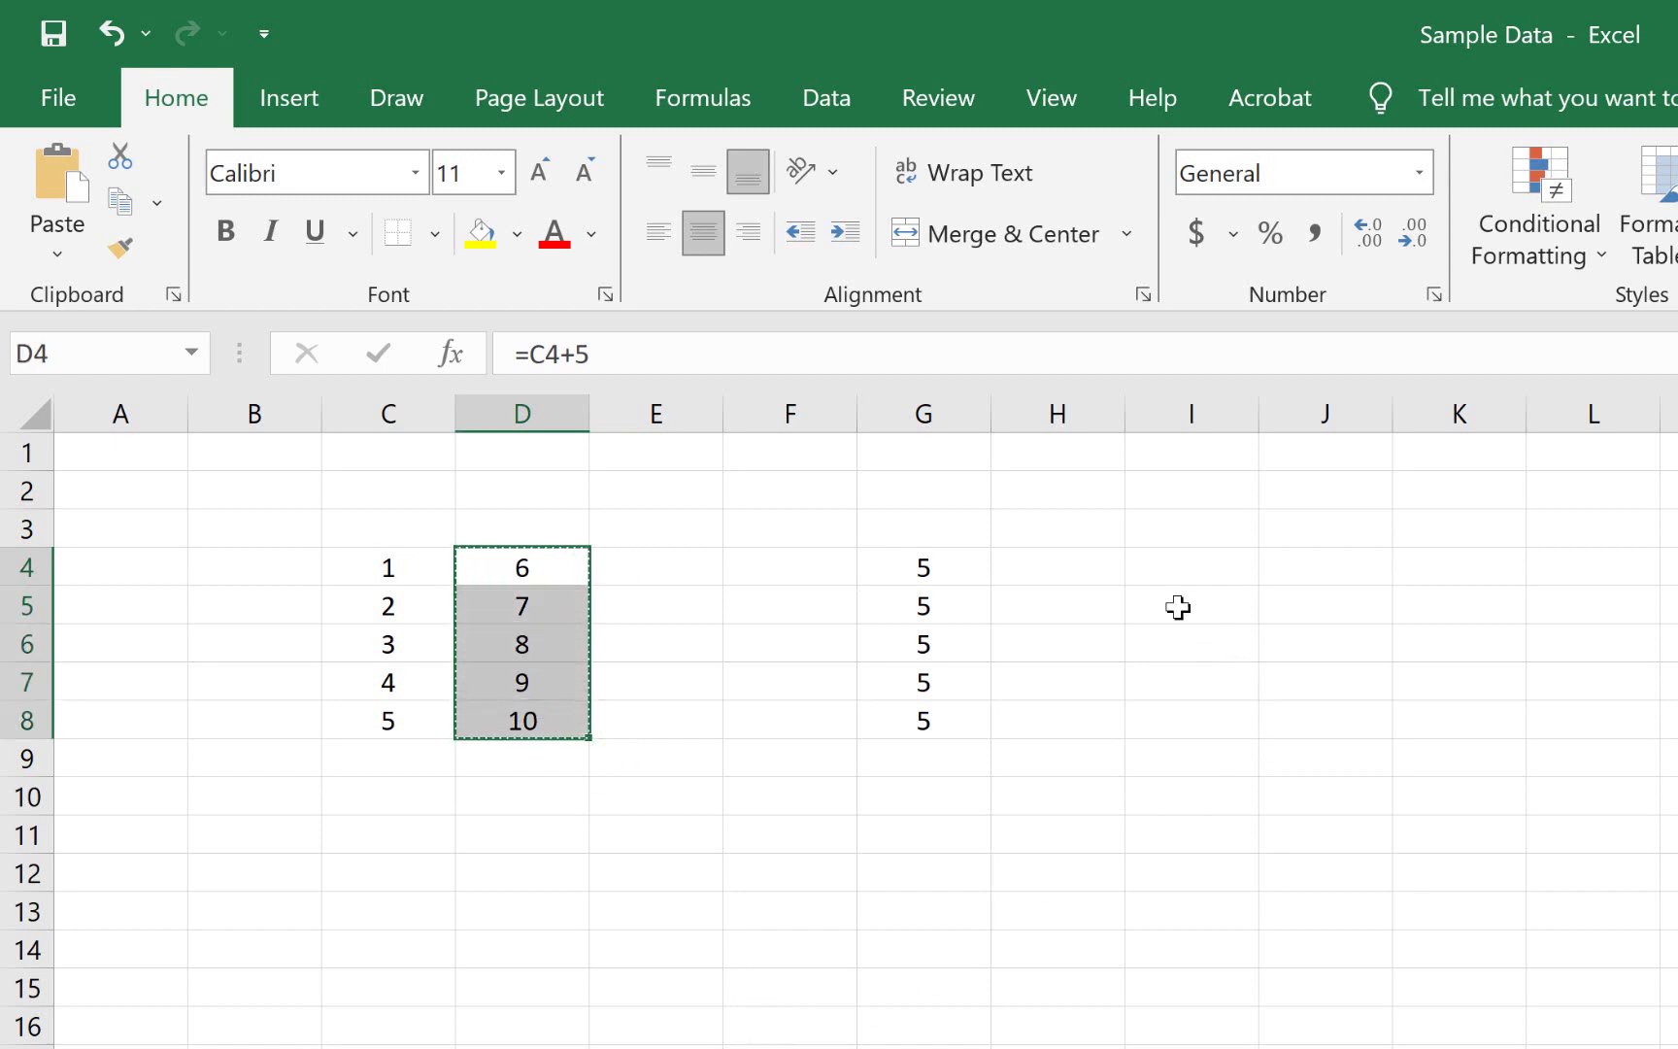
{"action": "left_click", "coordinate": [1208, 567]}
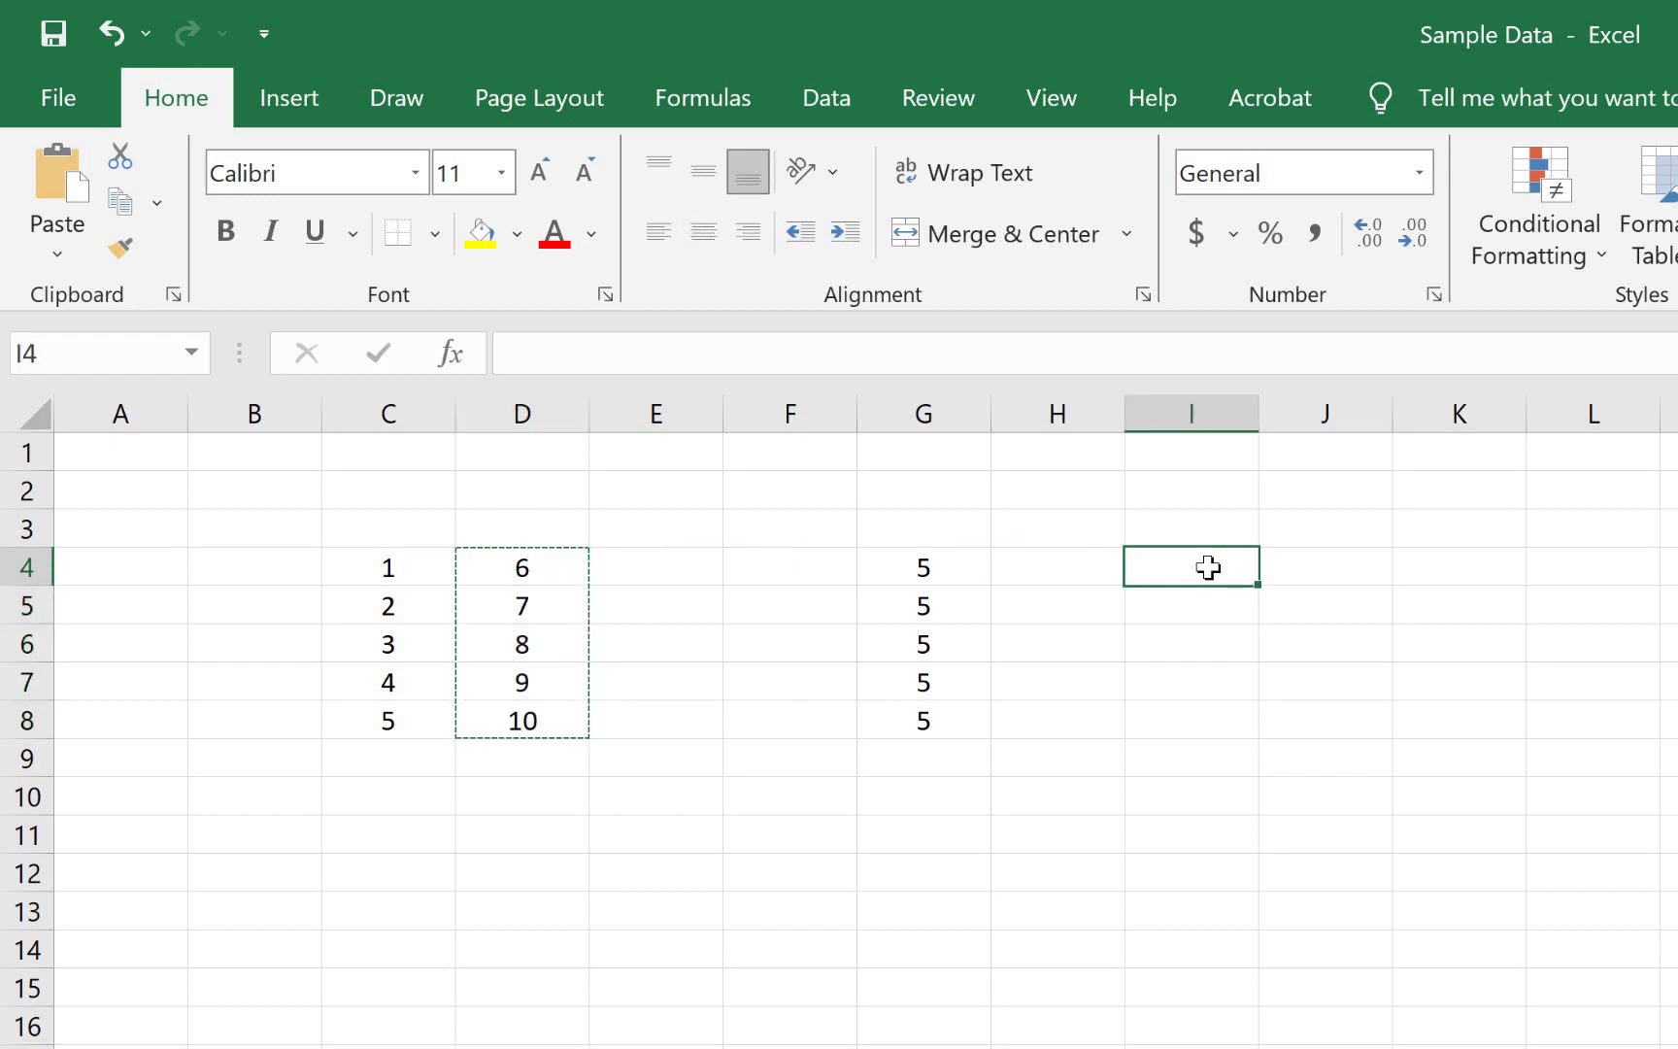
{"action": "right_click", "coordinate": [1208, 567]}
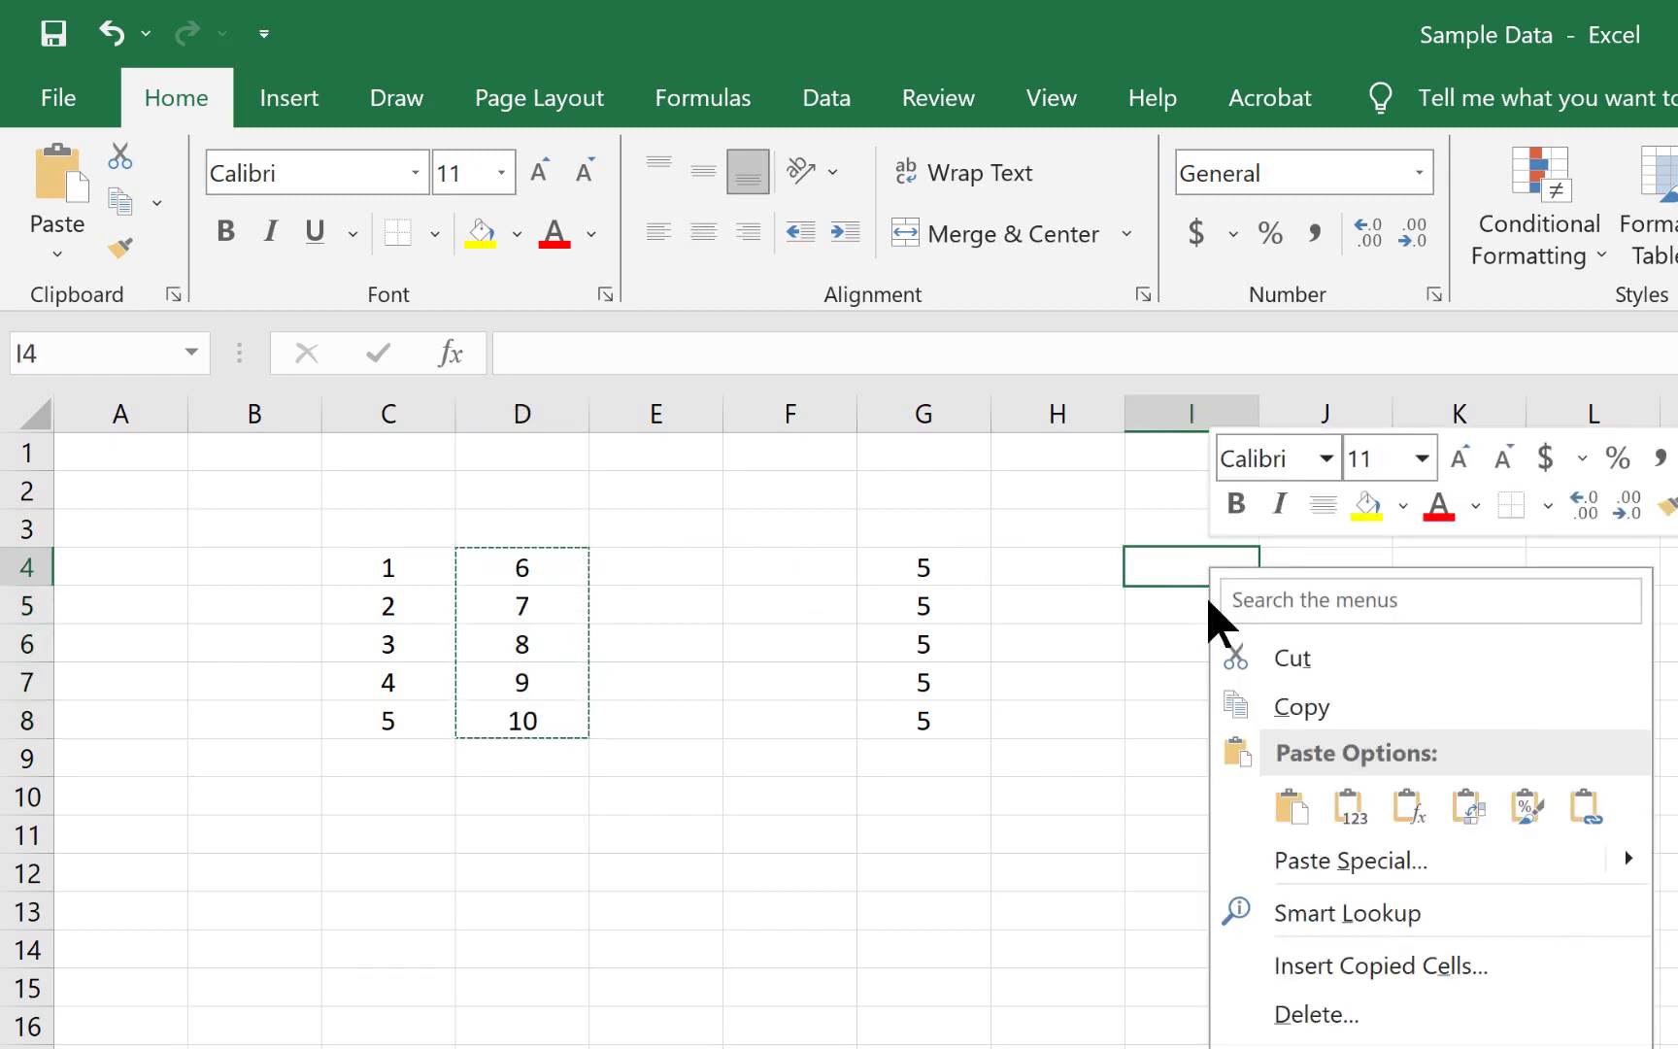
{"action": "left_click", "coordinate": [1348, 819]}
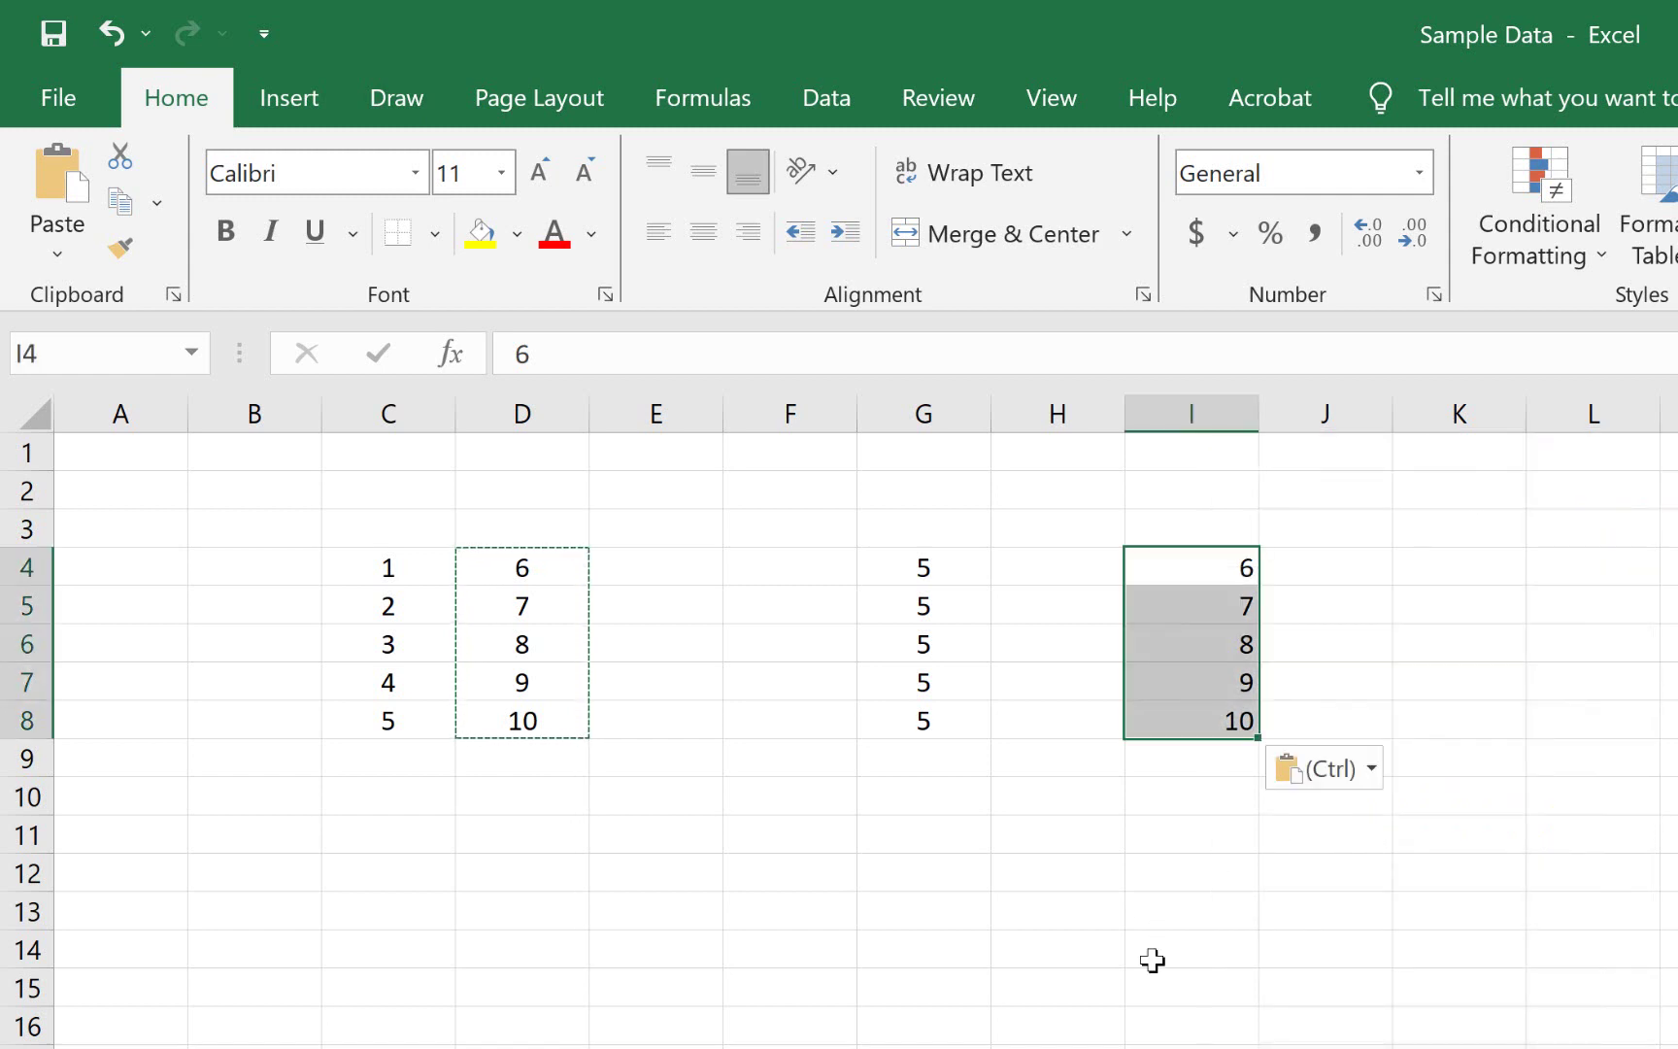
Check that cells I4 through I8 hold plain values, not formulas.
{"action": "left_click", "coordinate": [1186, 567]}
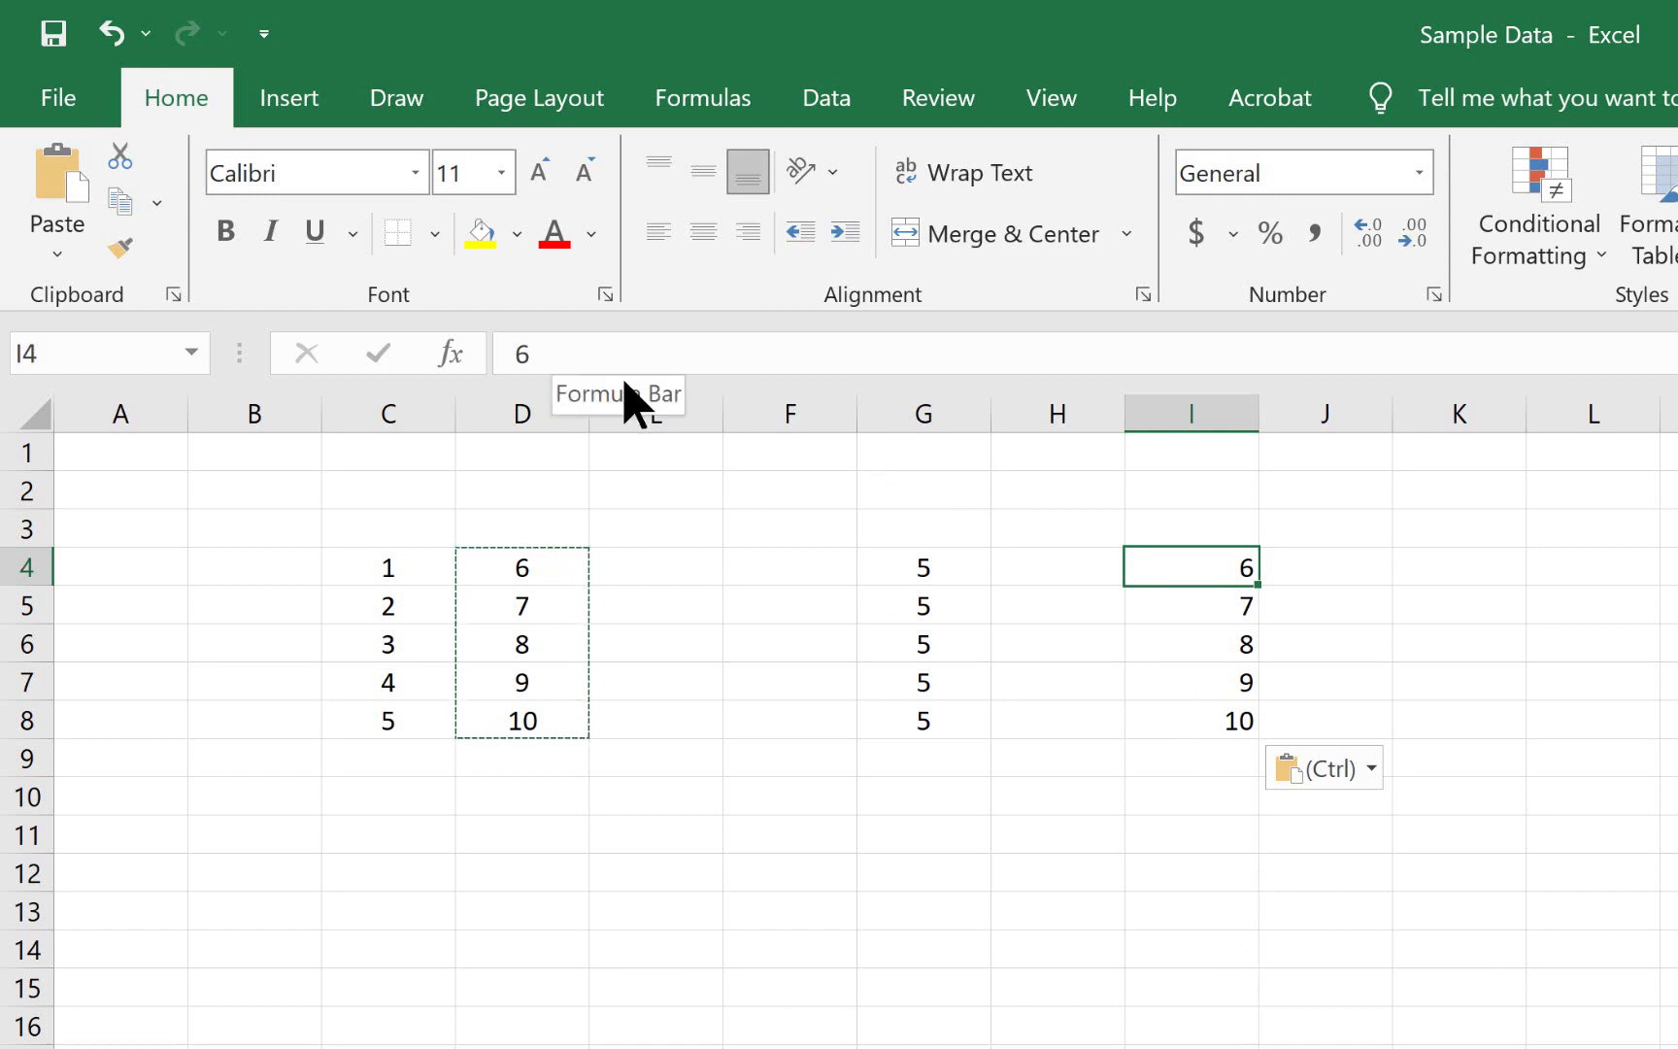
{"action": "left_click", "coordinate": [1242, 604]}
{"action": "left_click", "coordinate": [1240, 641]}
{"action": "left_click", "coordinate": [1240, 678]}
{"action": "left_click", "coordinate": [1240, 715]}
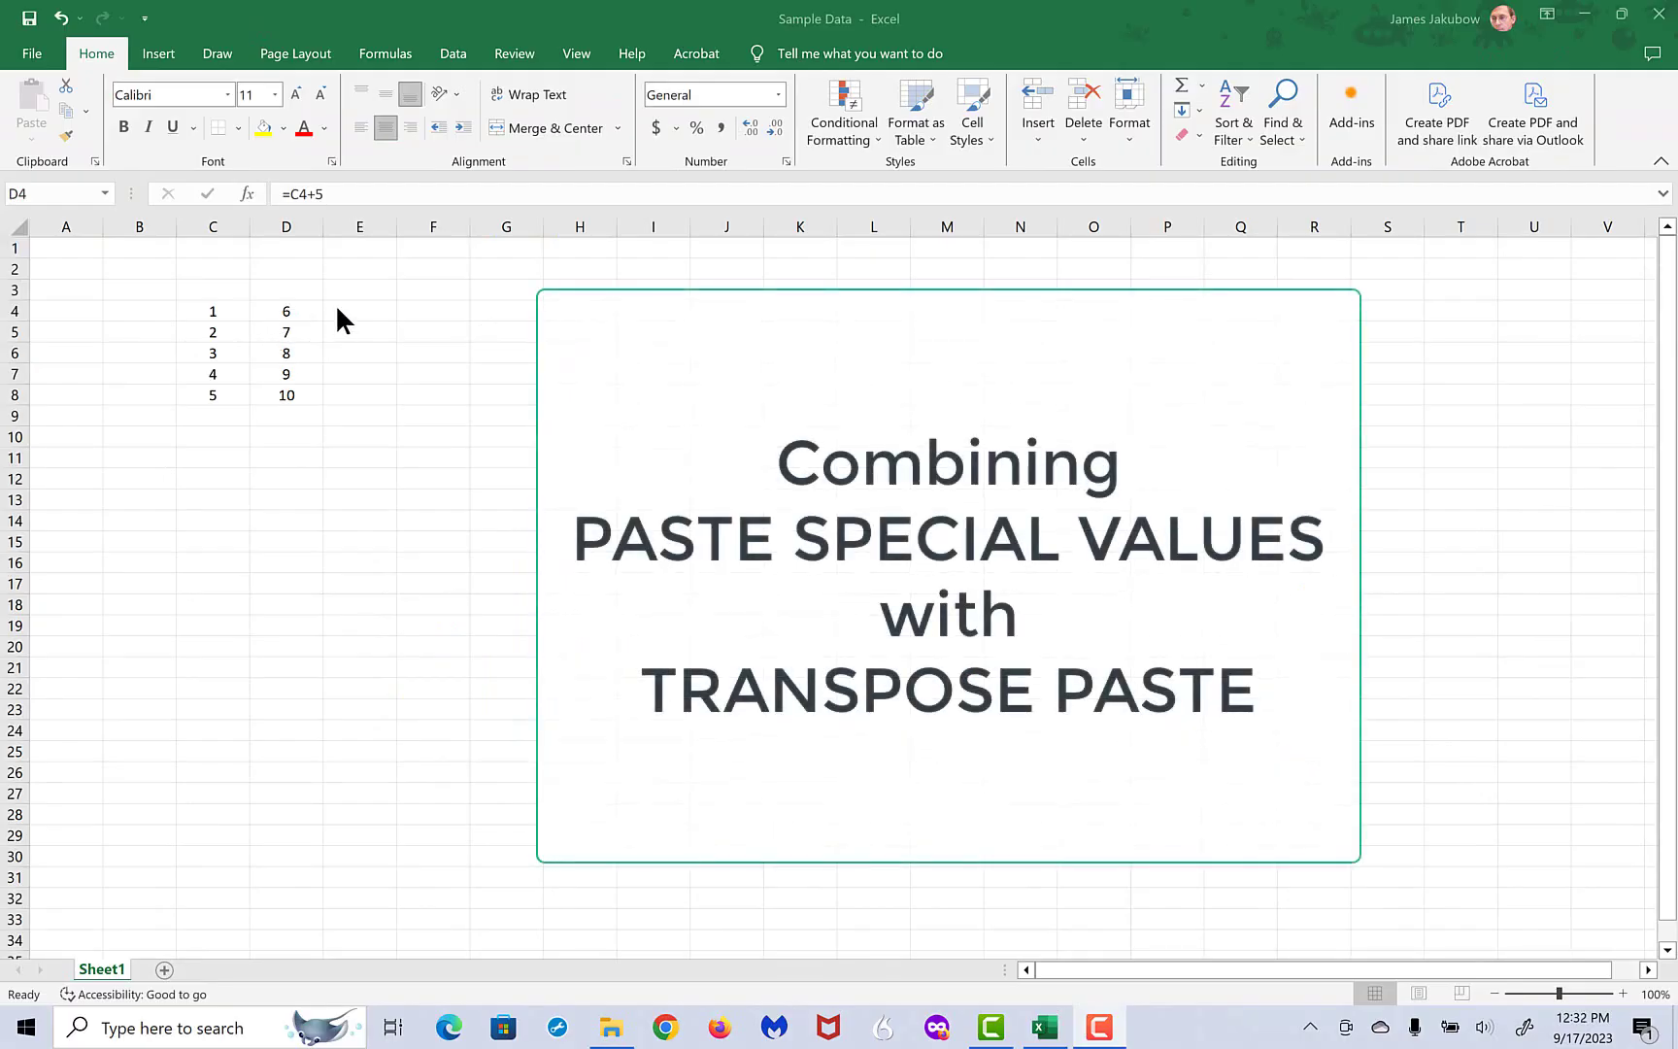
{"action": "left_click", "coordinate": [297, 310]}
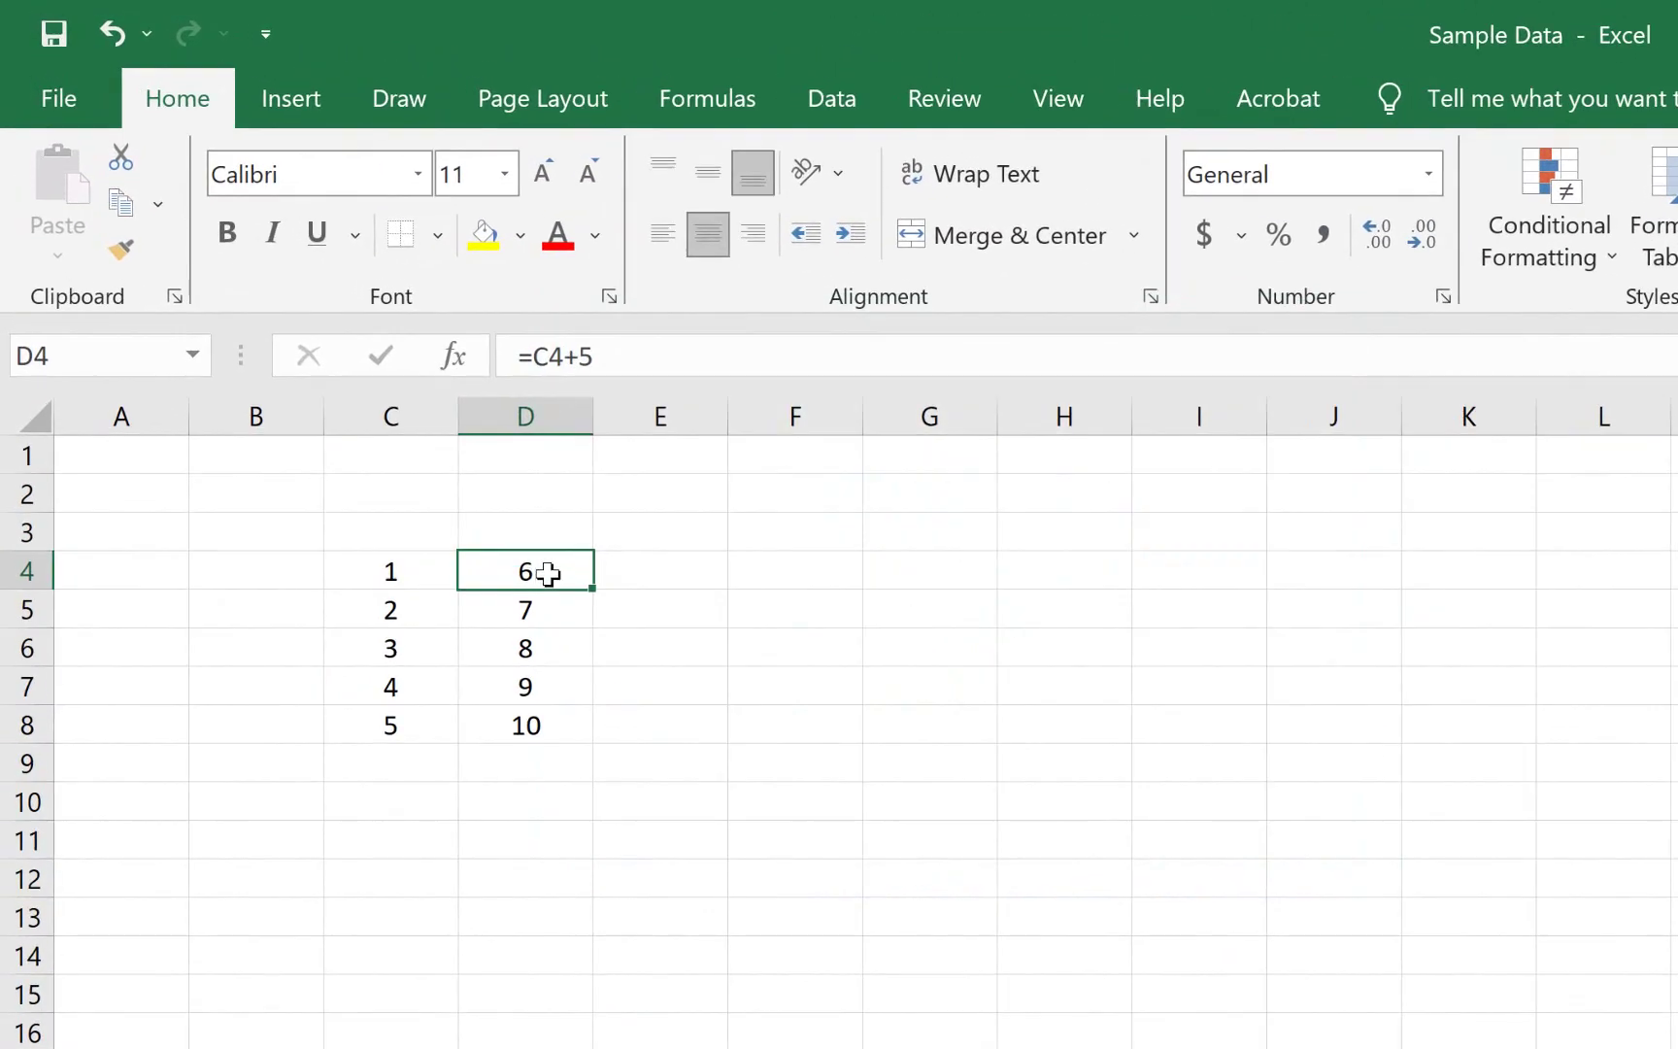
{"action": "left_click_drag", "start_coordinate": [549, 574], "coordinate": [540, 721]}
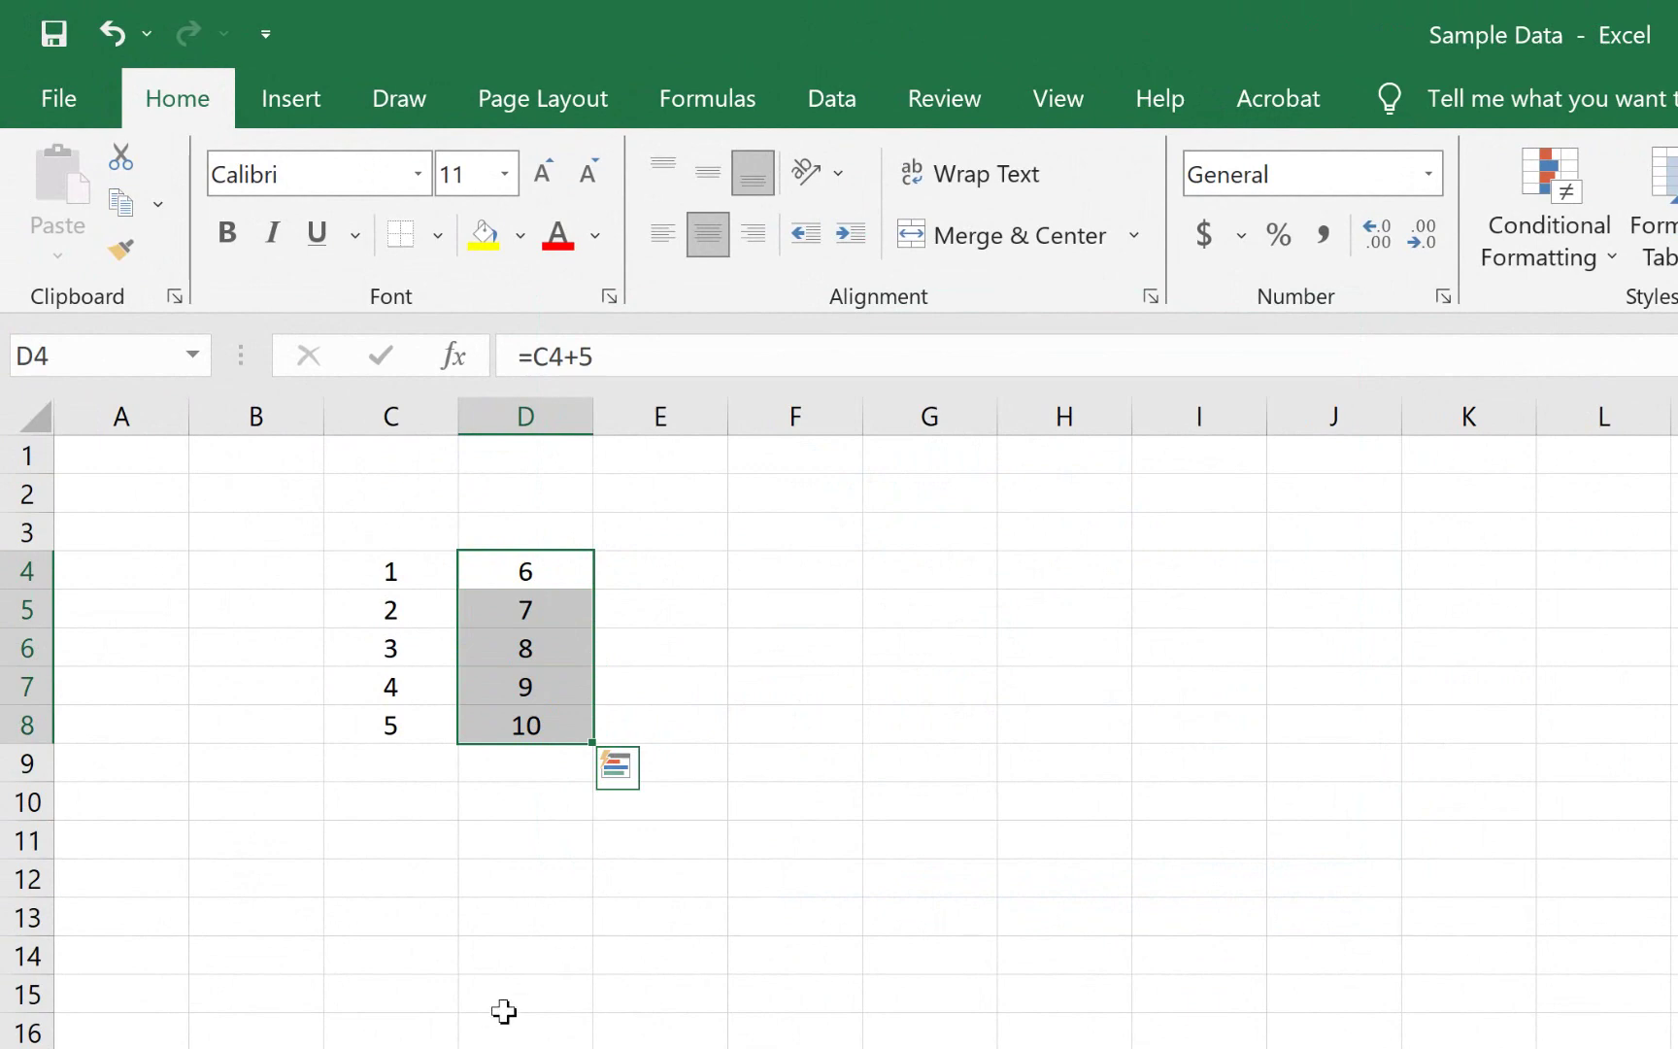
{"action": "key", "text": "ctrl+c"}
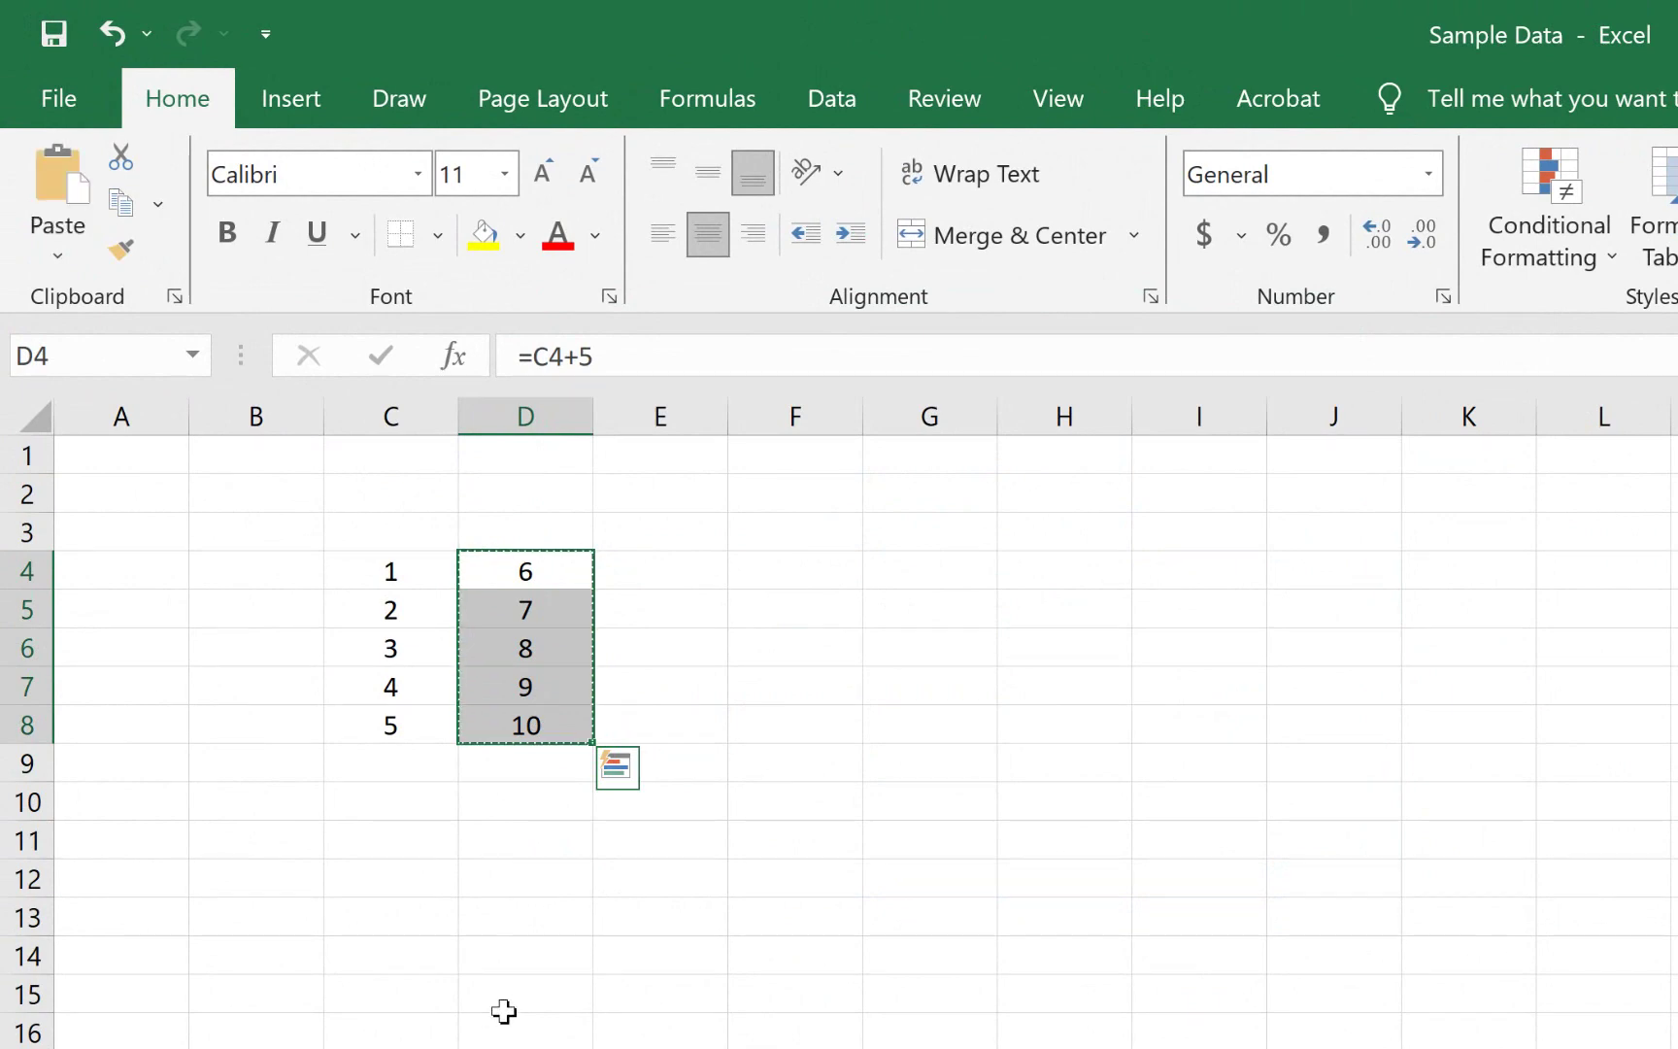
{"action": "left_click", "coordinate": [938, 579]}
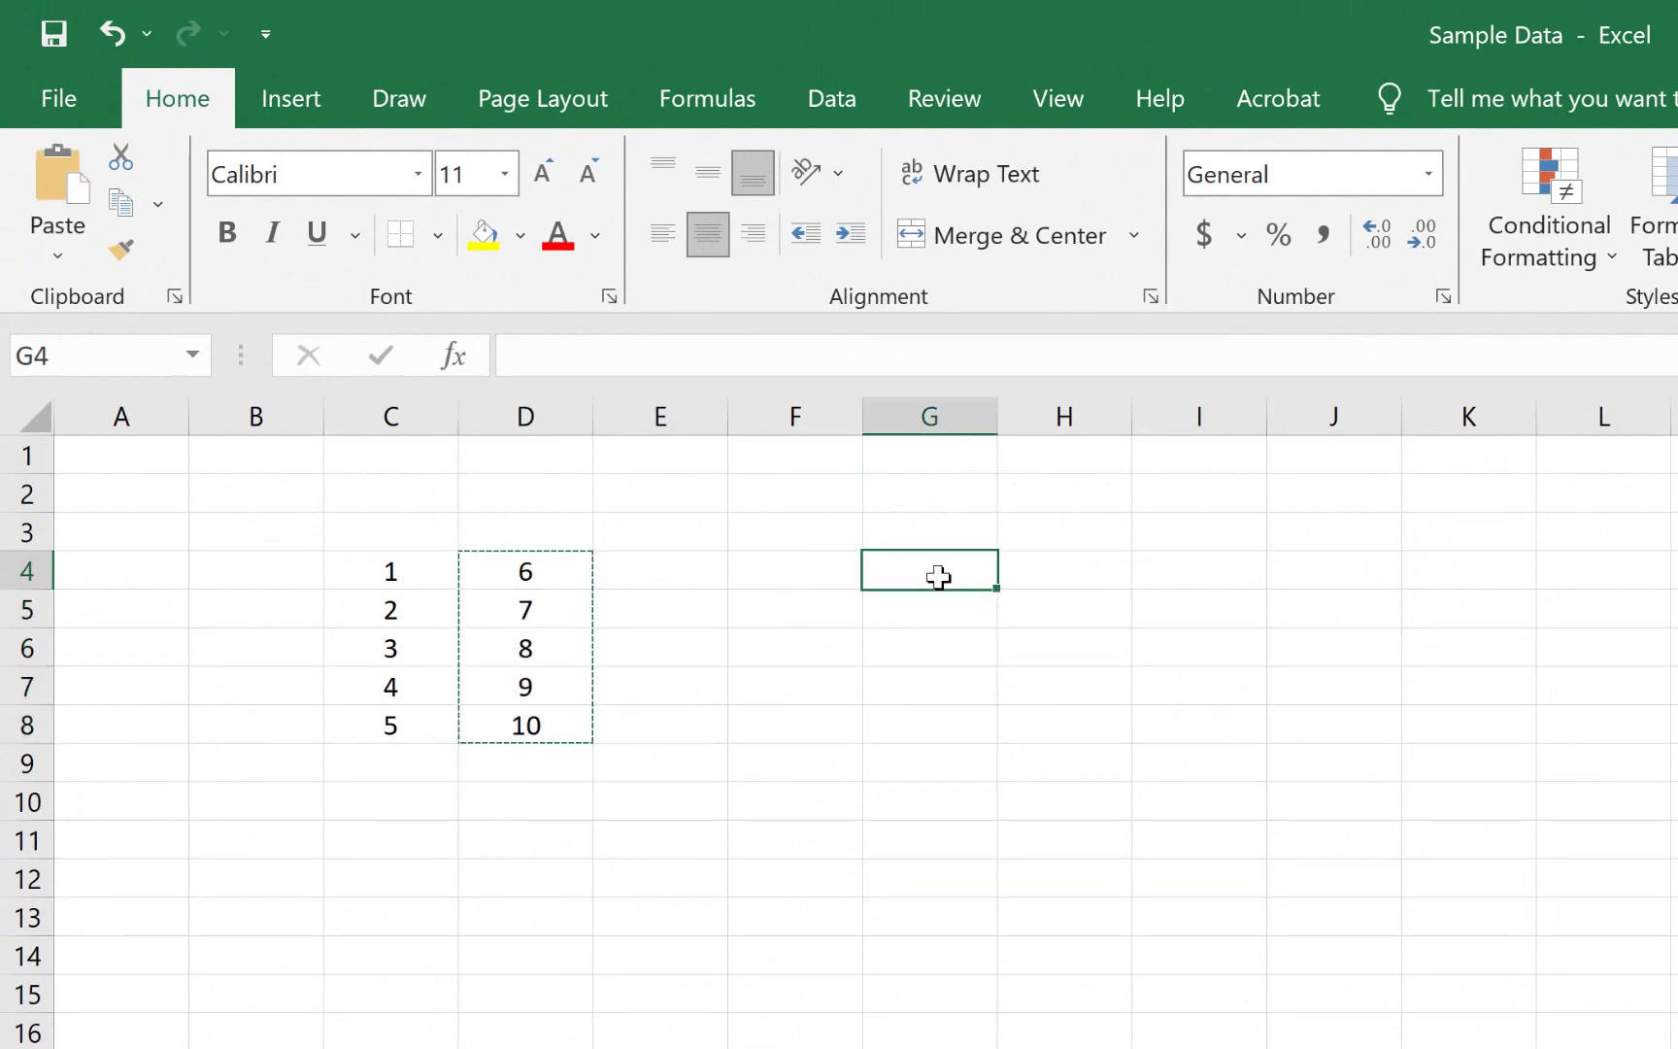
{"action": "right_click", "coordinate": [940, 578]}
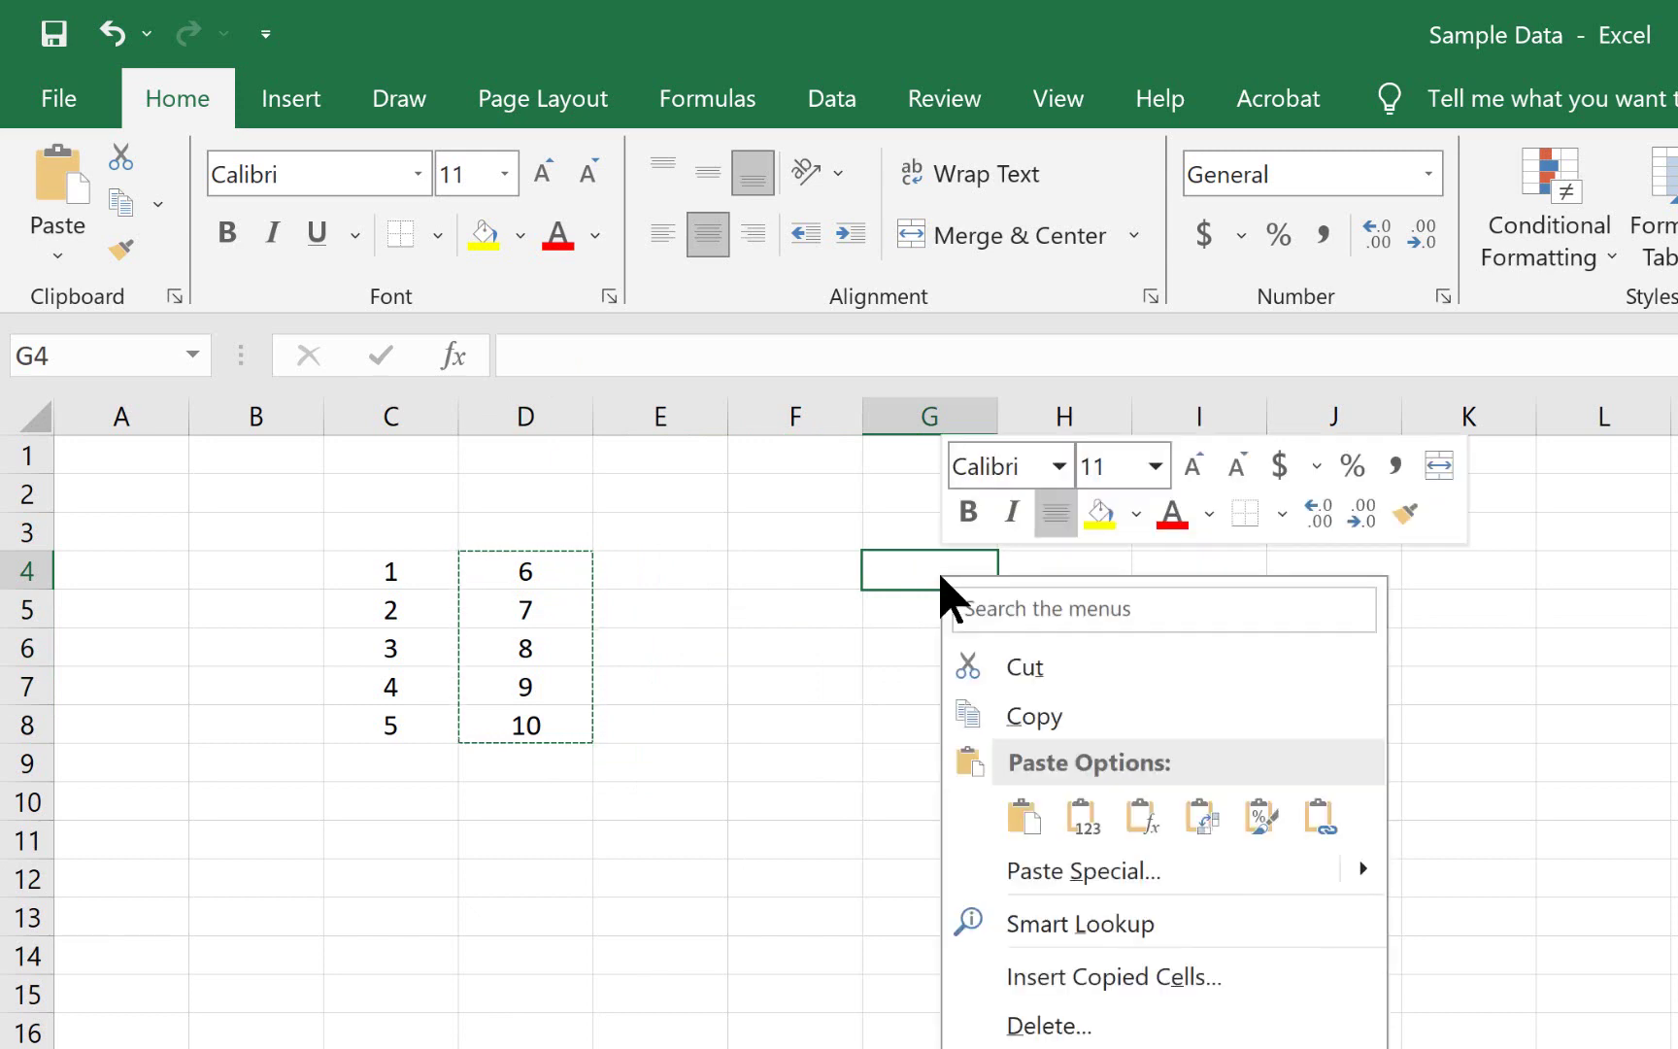
{"action": "left_click", "coordinate": [1200, 826]}
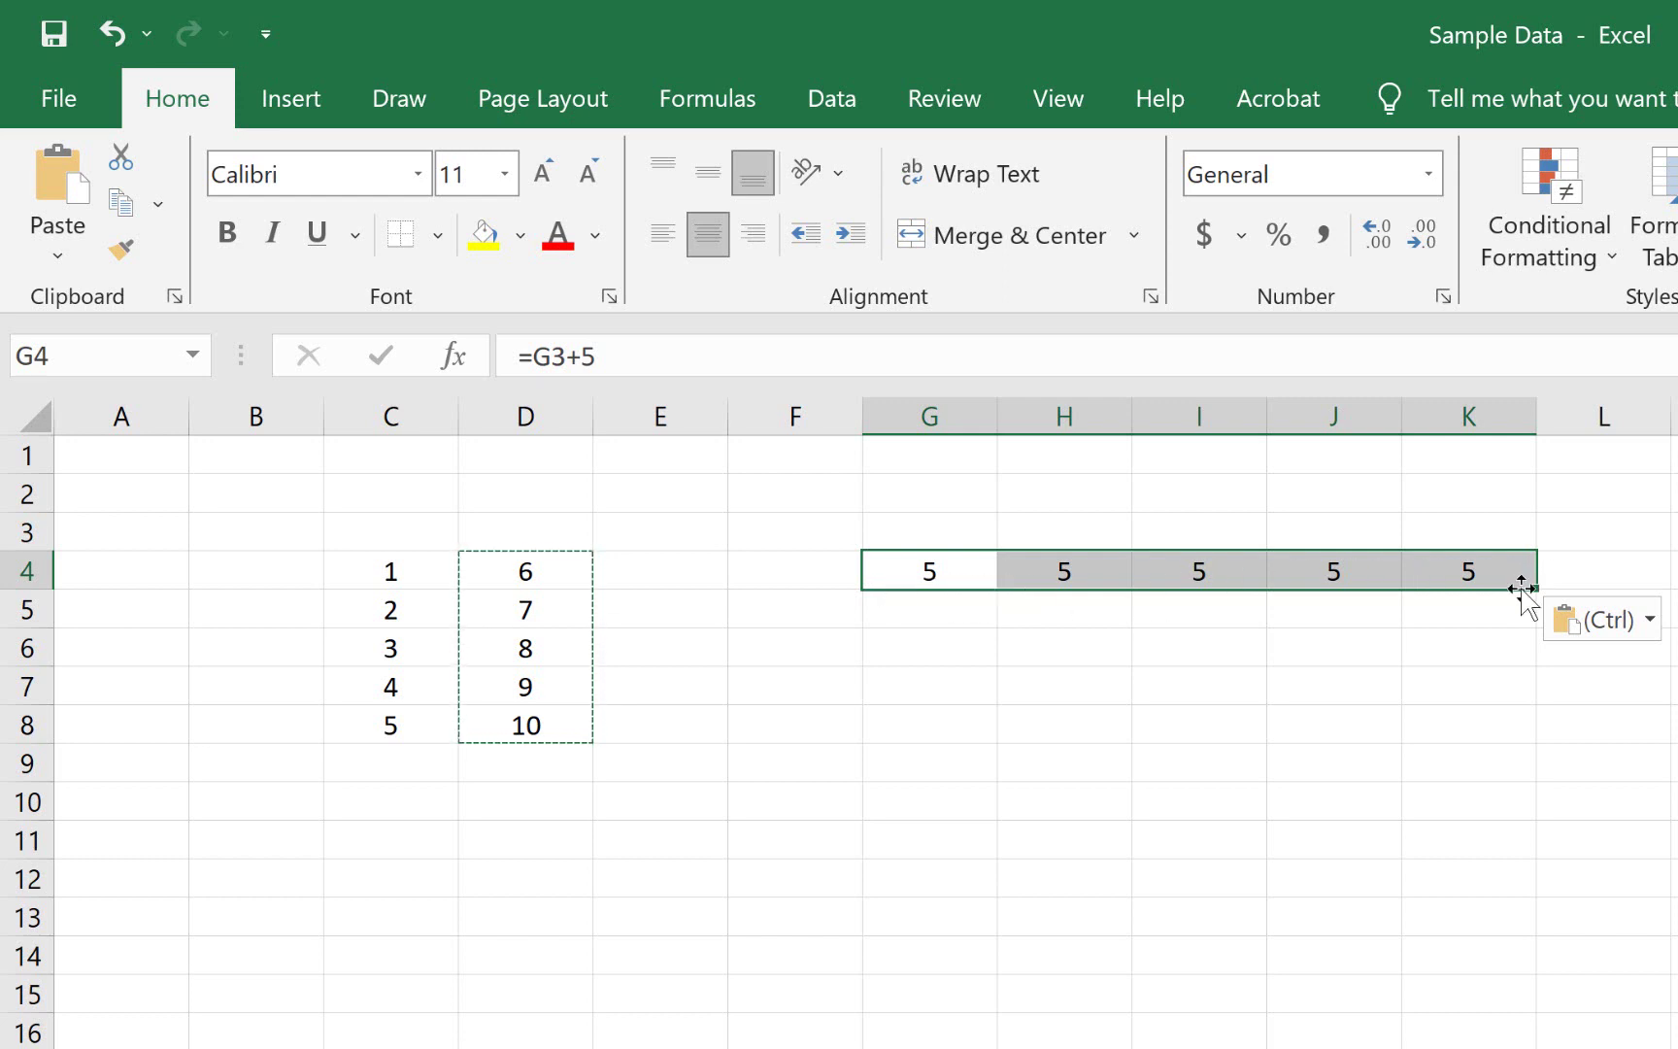
{"action": "key", "text": "Delete"}
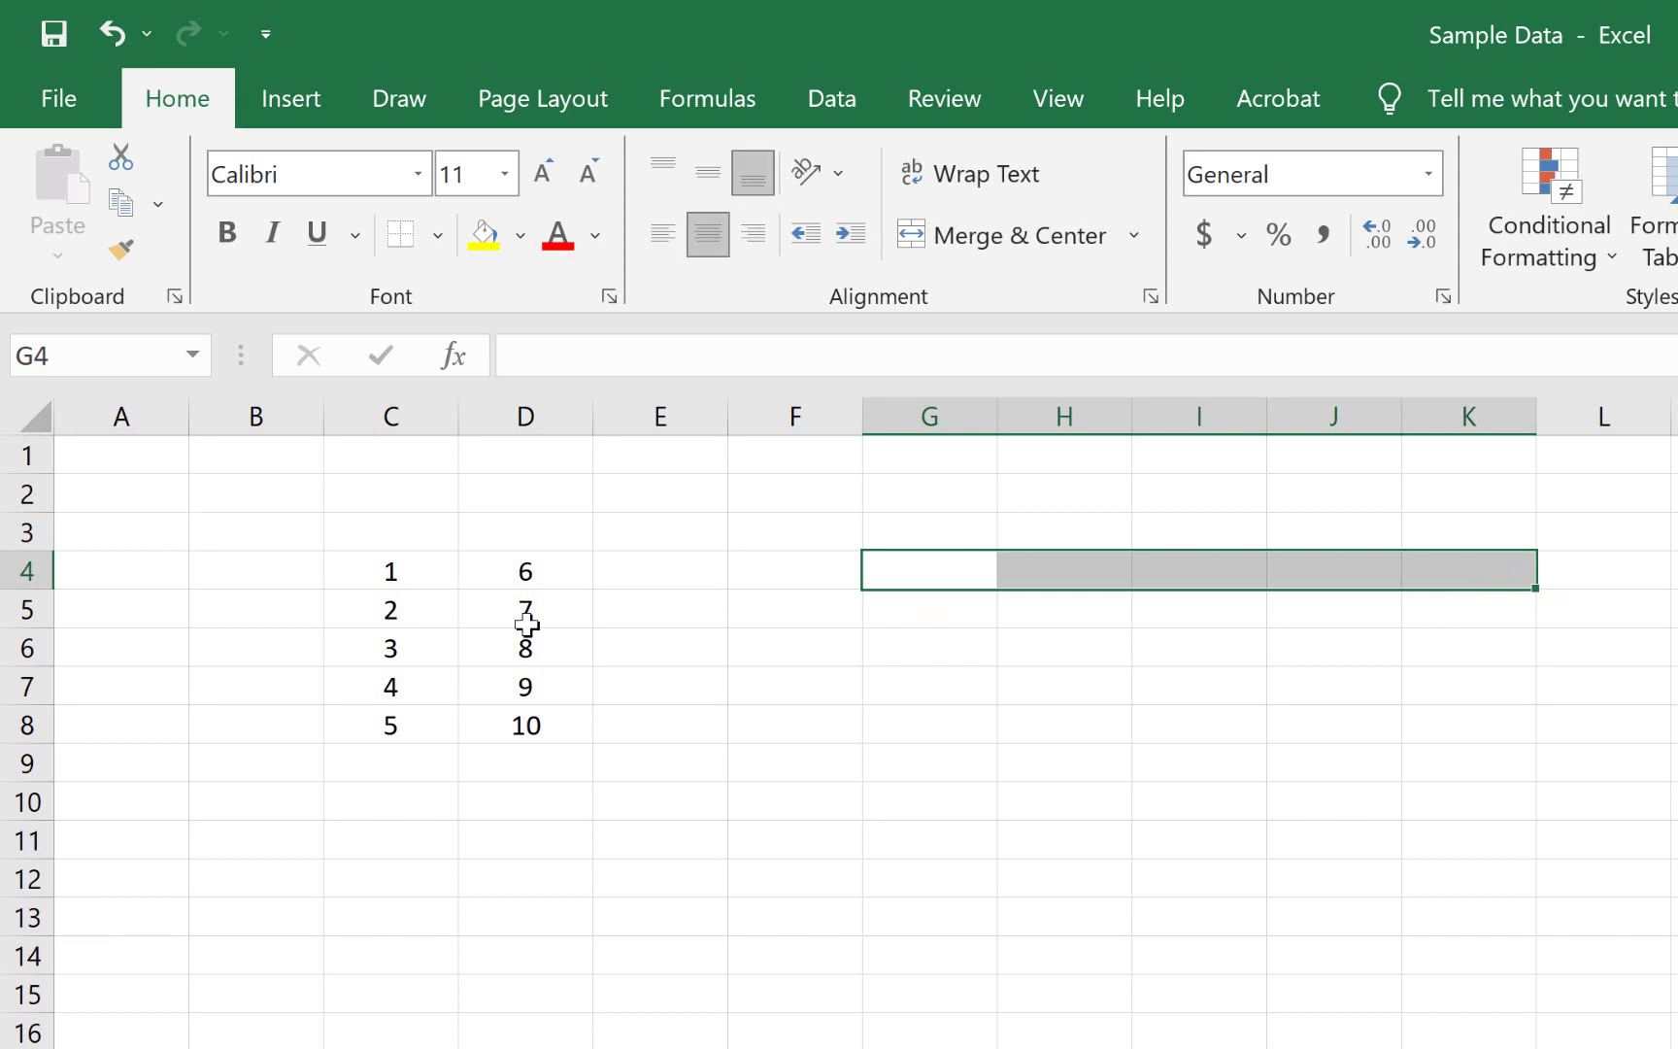
Paste D4:D8 into H4 as plain values 6 to 10.
{"action": "left_click_drag", "start_coordinate": [536, 579], "coordinate": [539, 730]}
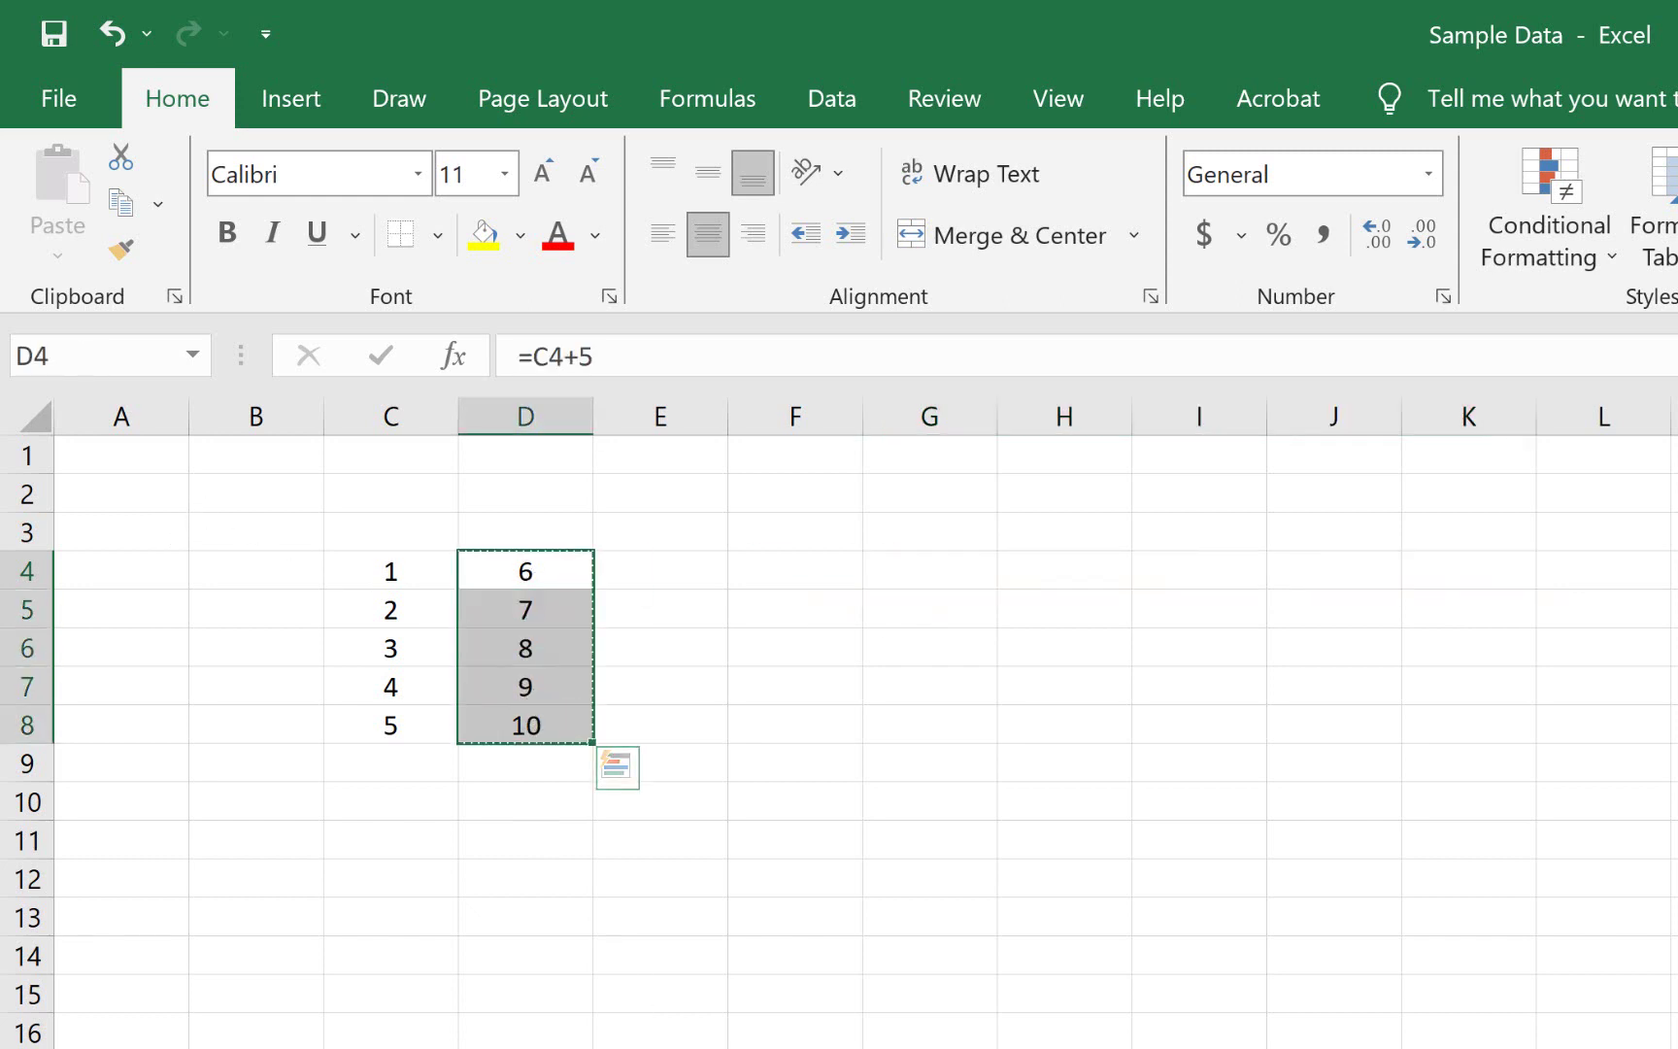
{"action": "key", "text": "ctrl+c"}
{"action": "left_click", "coordinate": [1052, 573]}
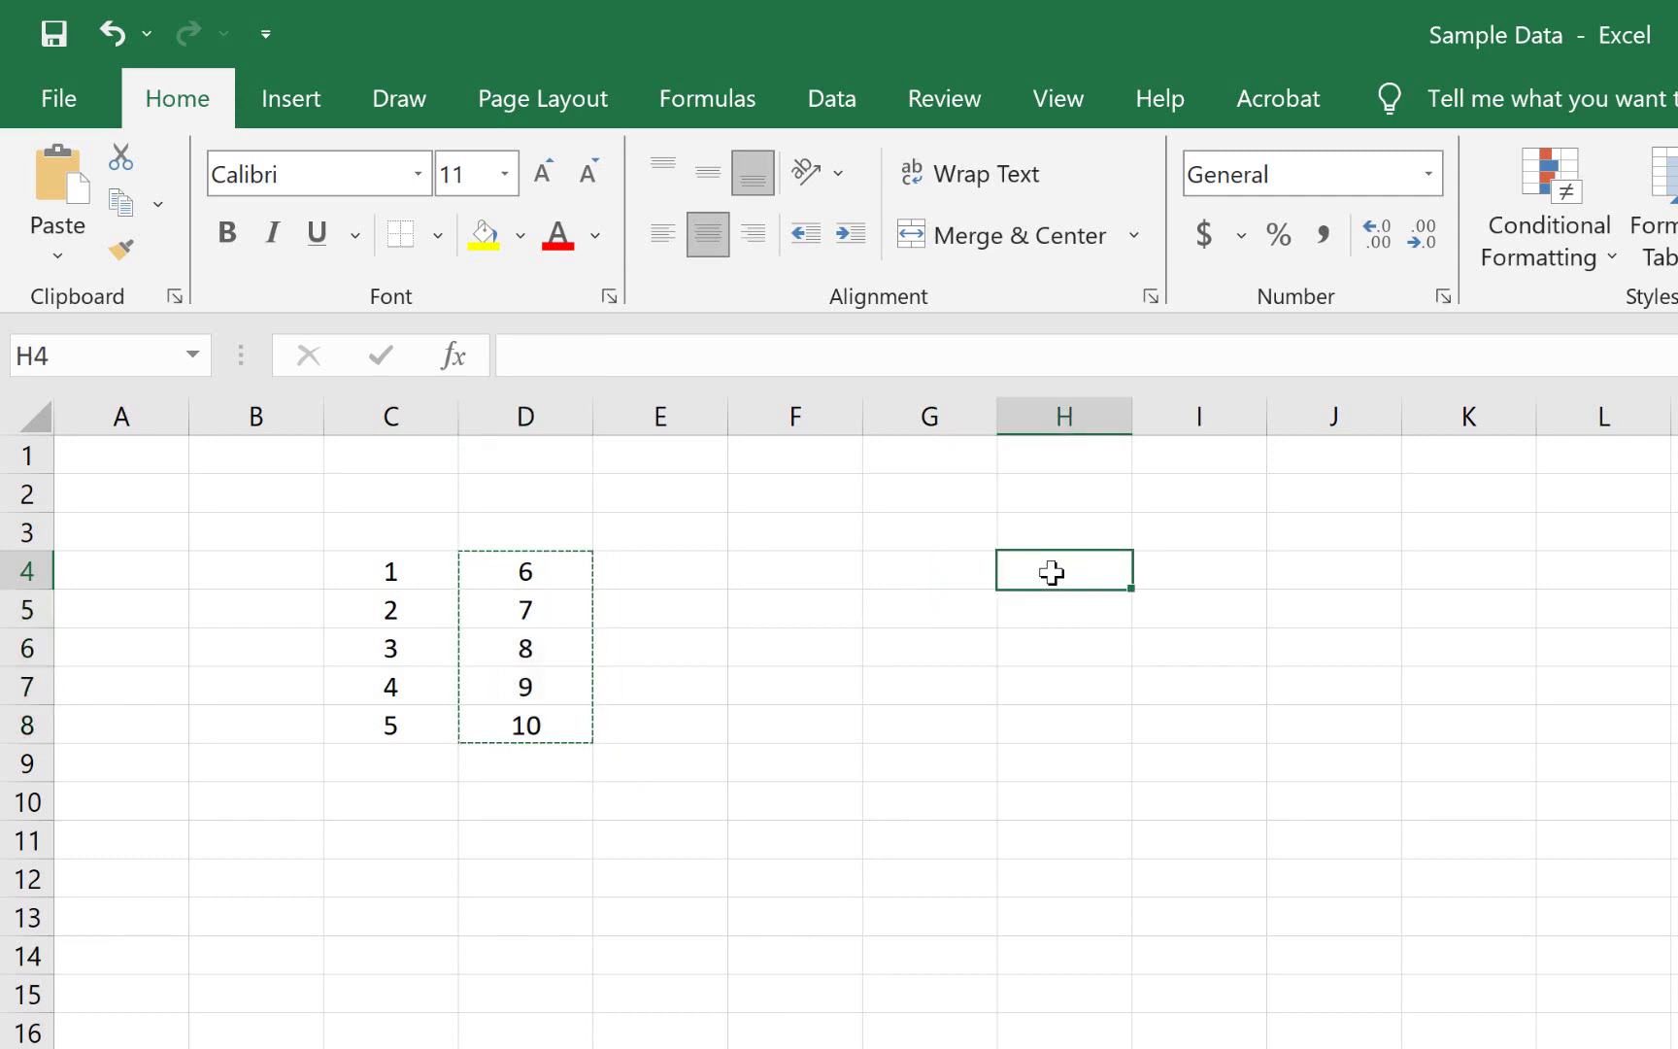
{"action": "right_click", "coordinate": [1052, 573]}
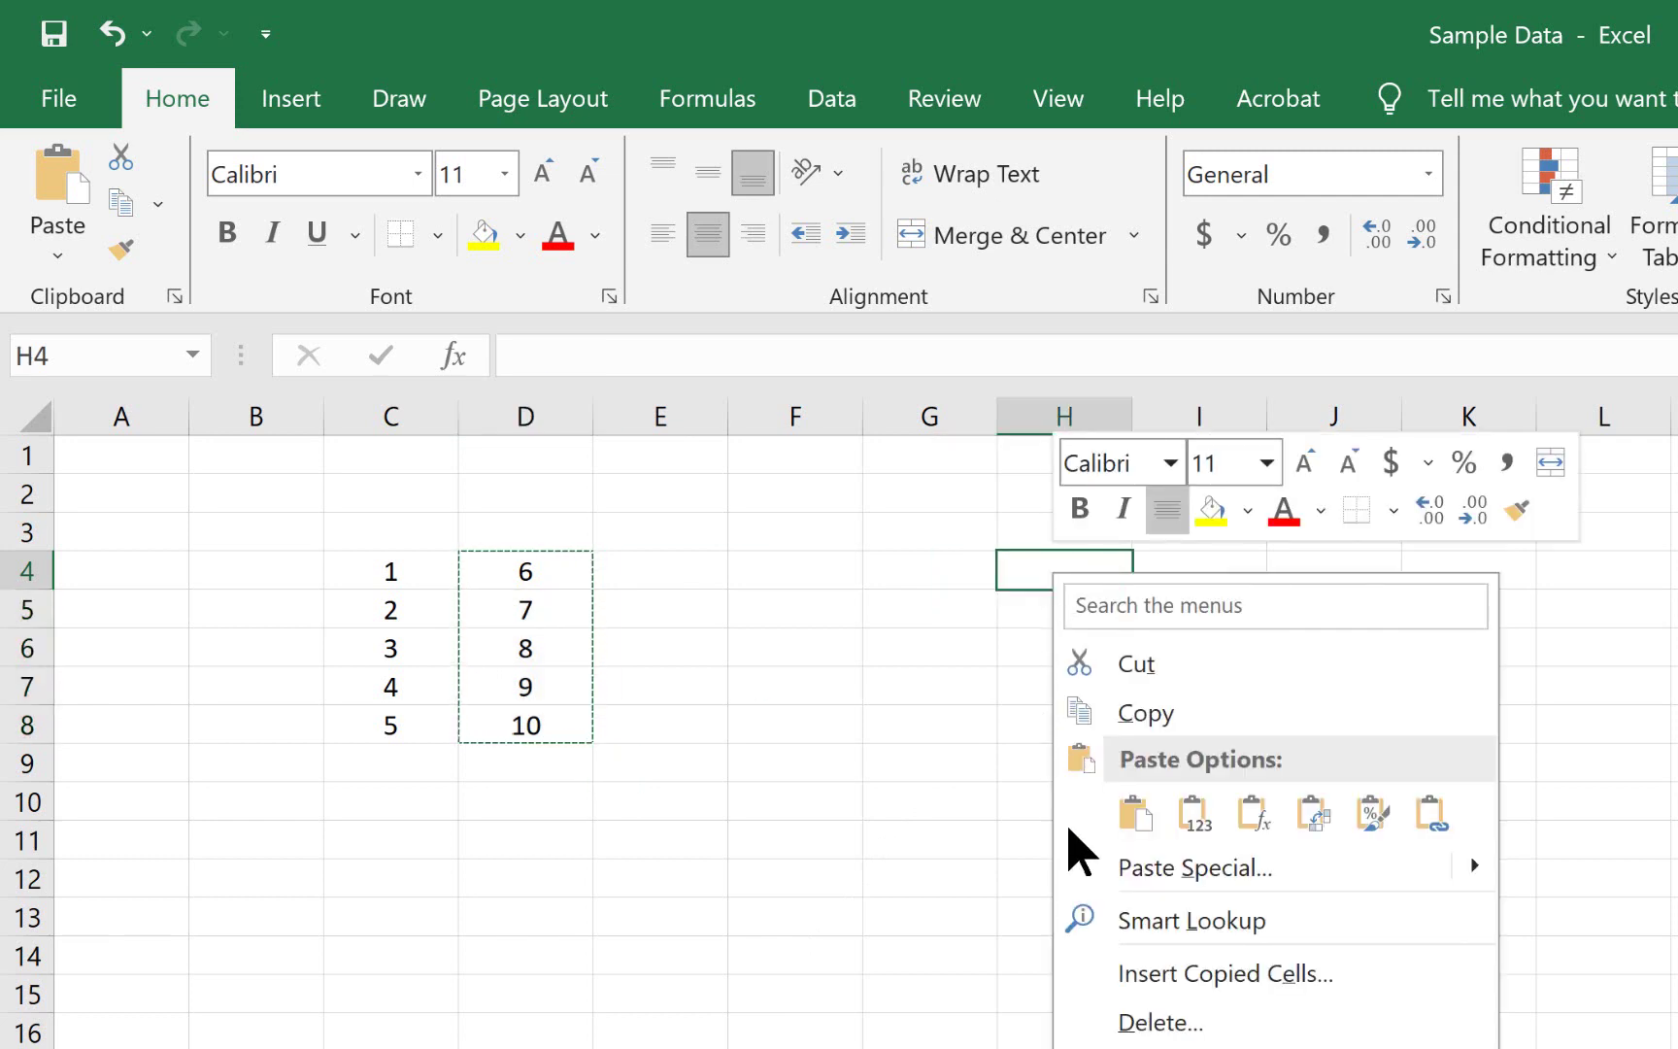
{"action": "left_click", "coordinate": [1195, 818]}
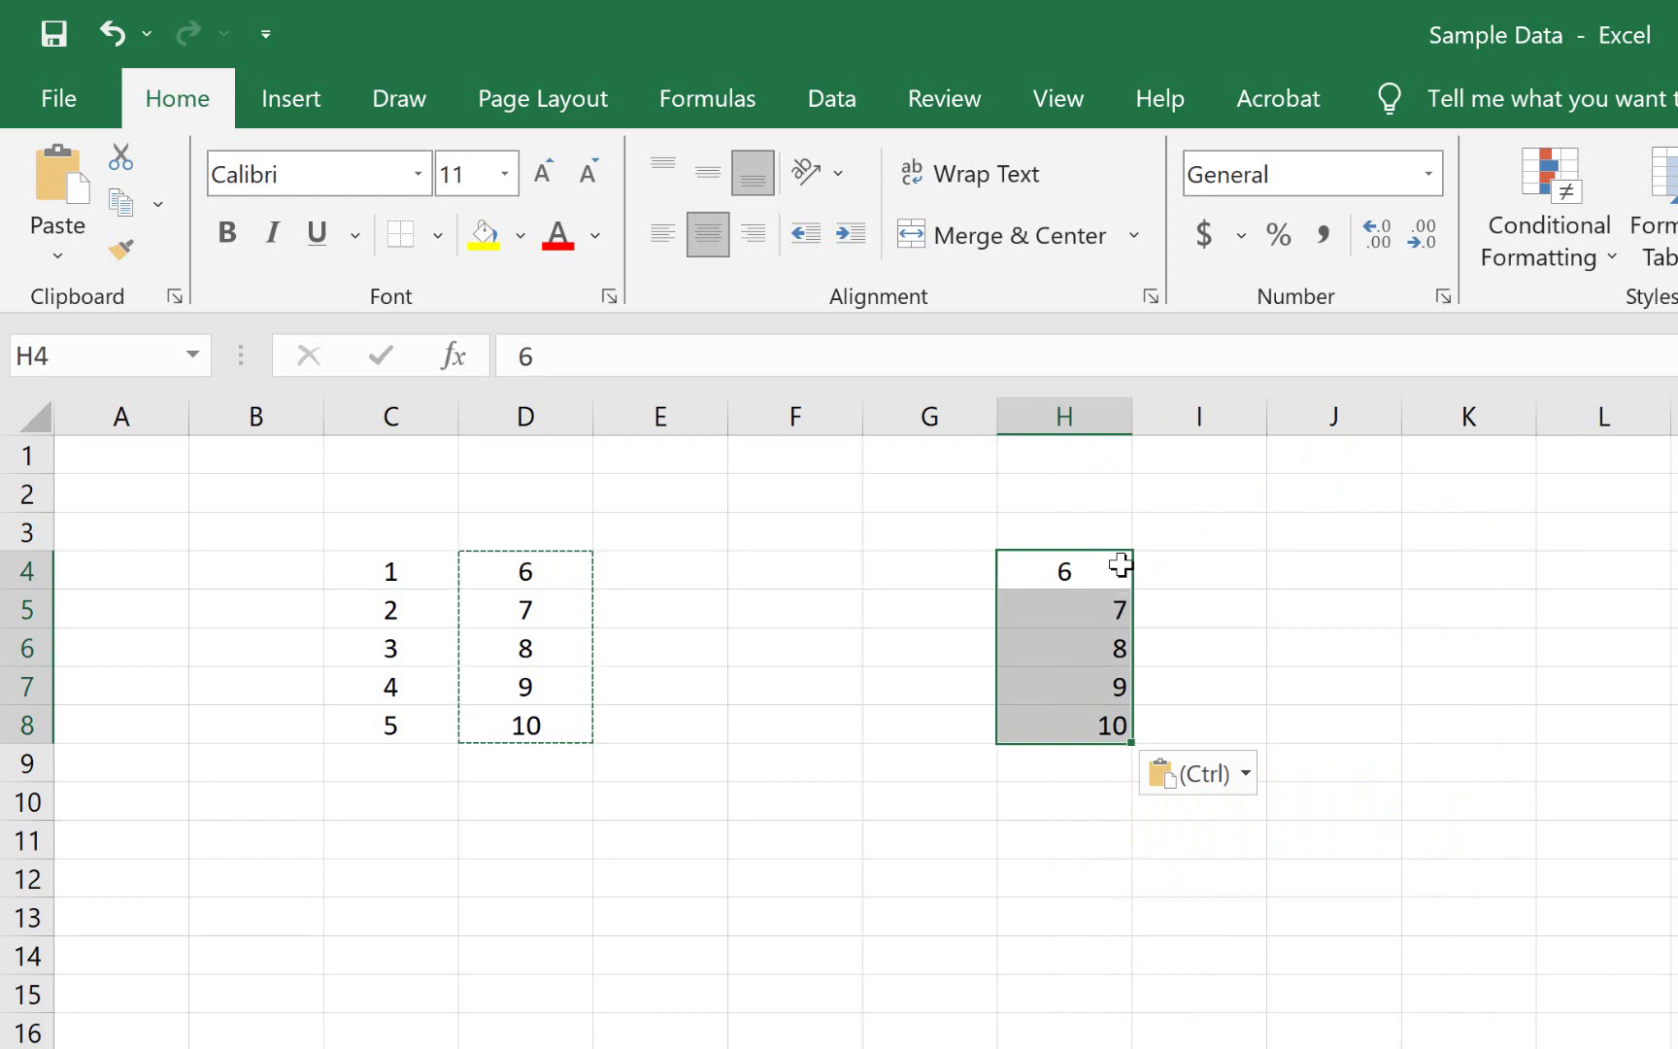
Remove centre alignment from H4:H8 and copy the values 6 to 10.
{"action": "left_click_drag", "start_coordinate": [1116, 563], "coordinate": [1115, 752]}
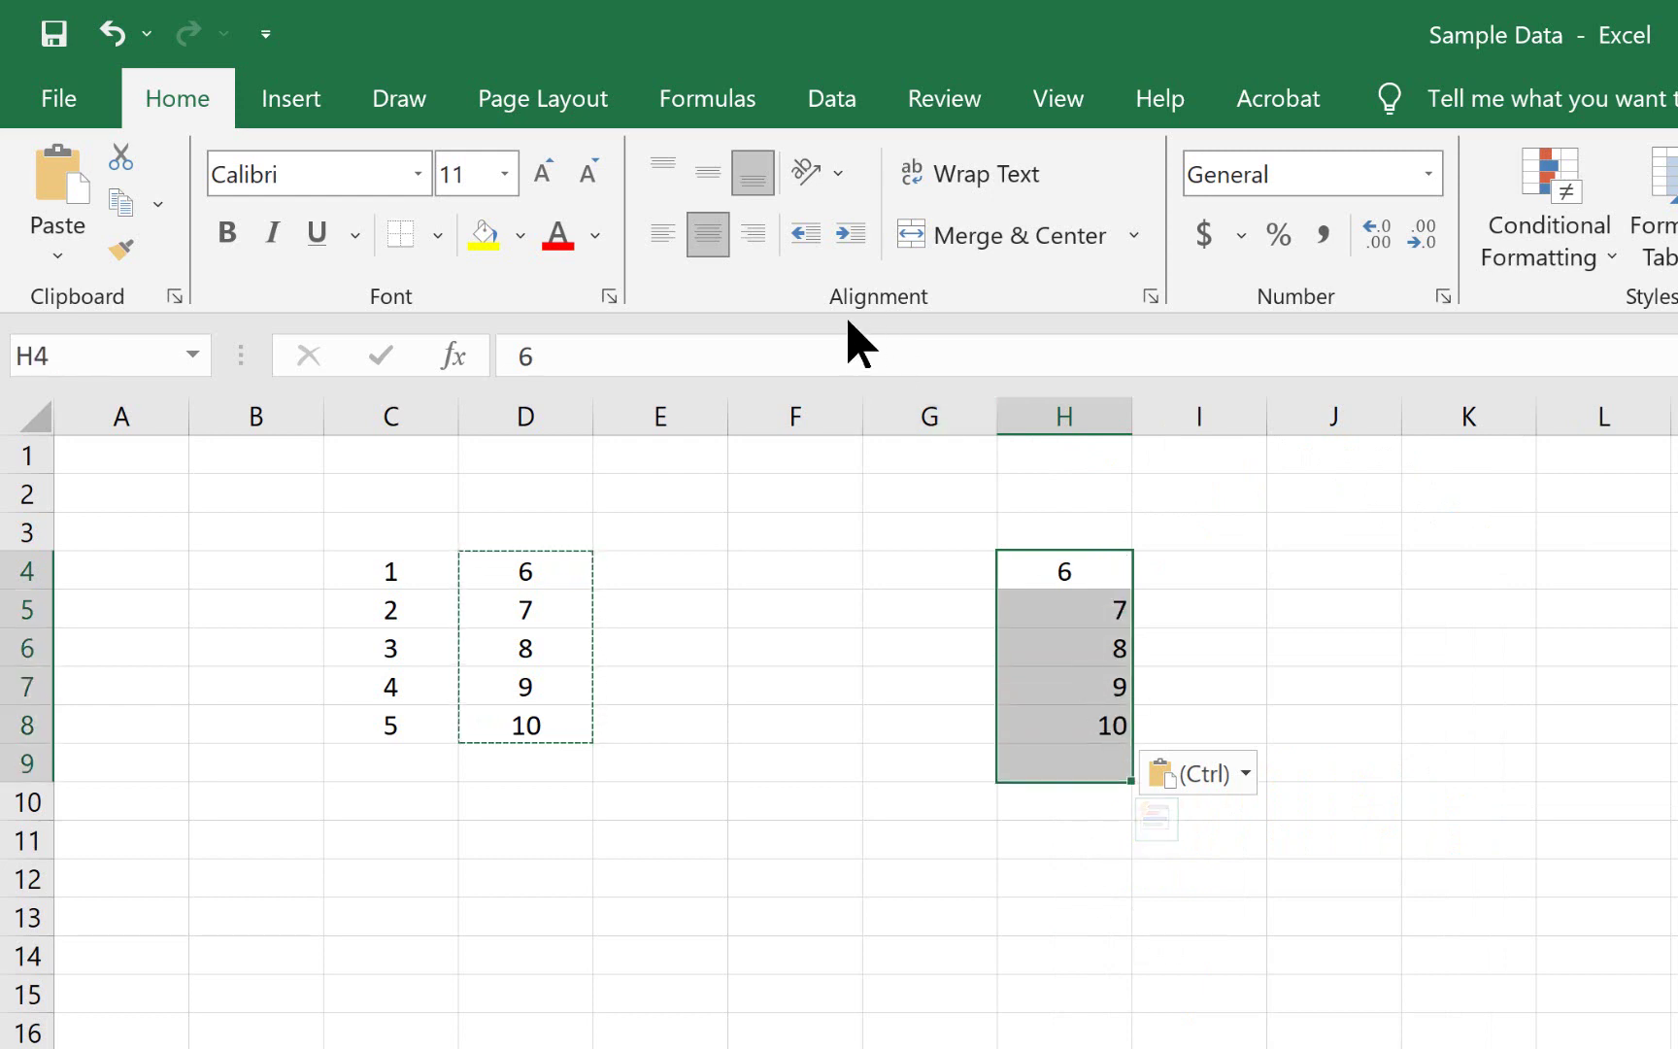
{"action": "left_click", "coordinate": [726, 251]}
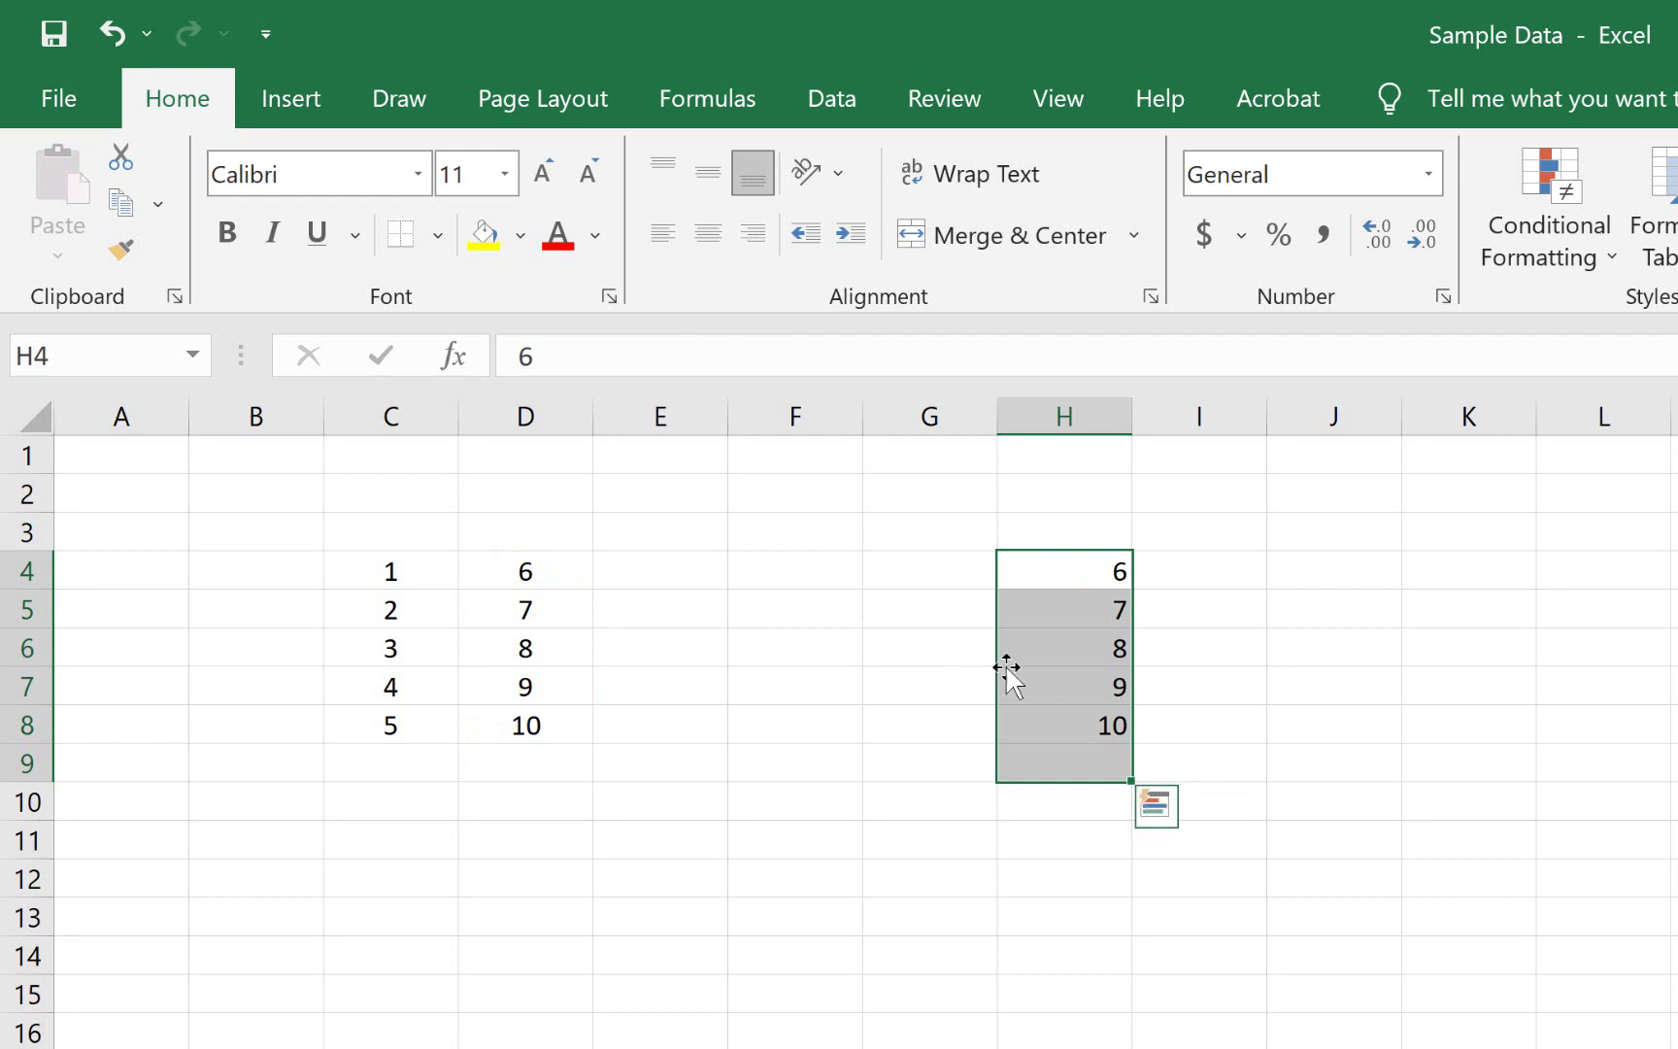
{"action": "left_click", "coordinate": [1090, 924]}
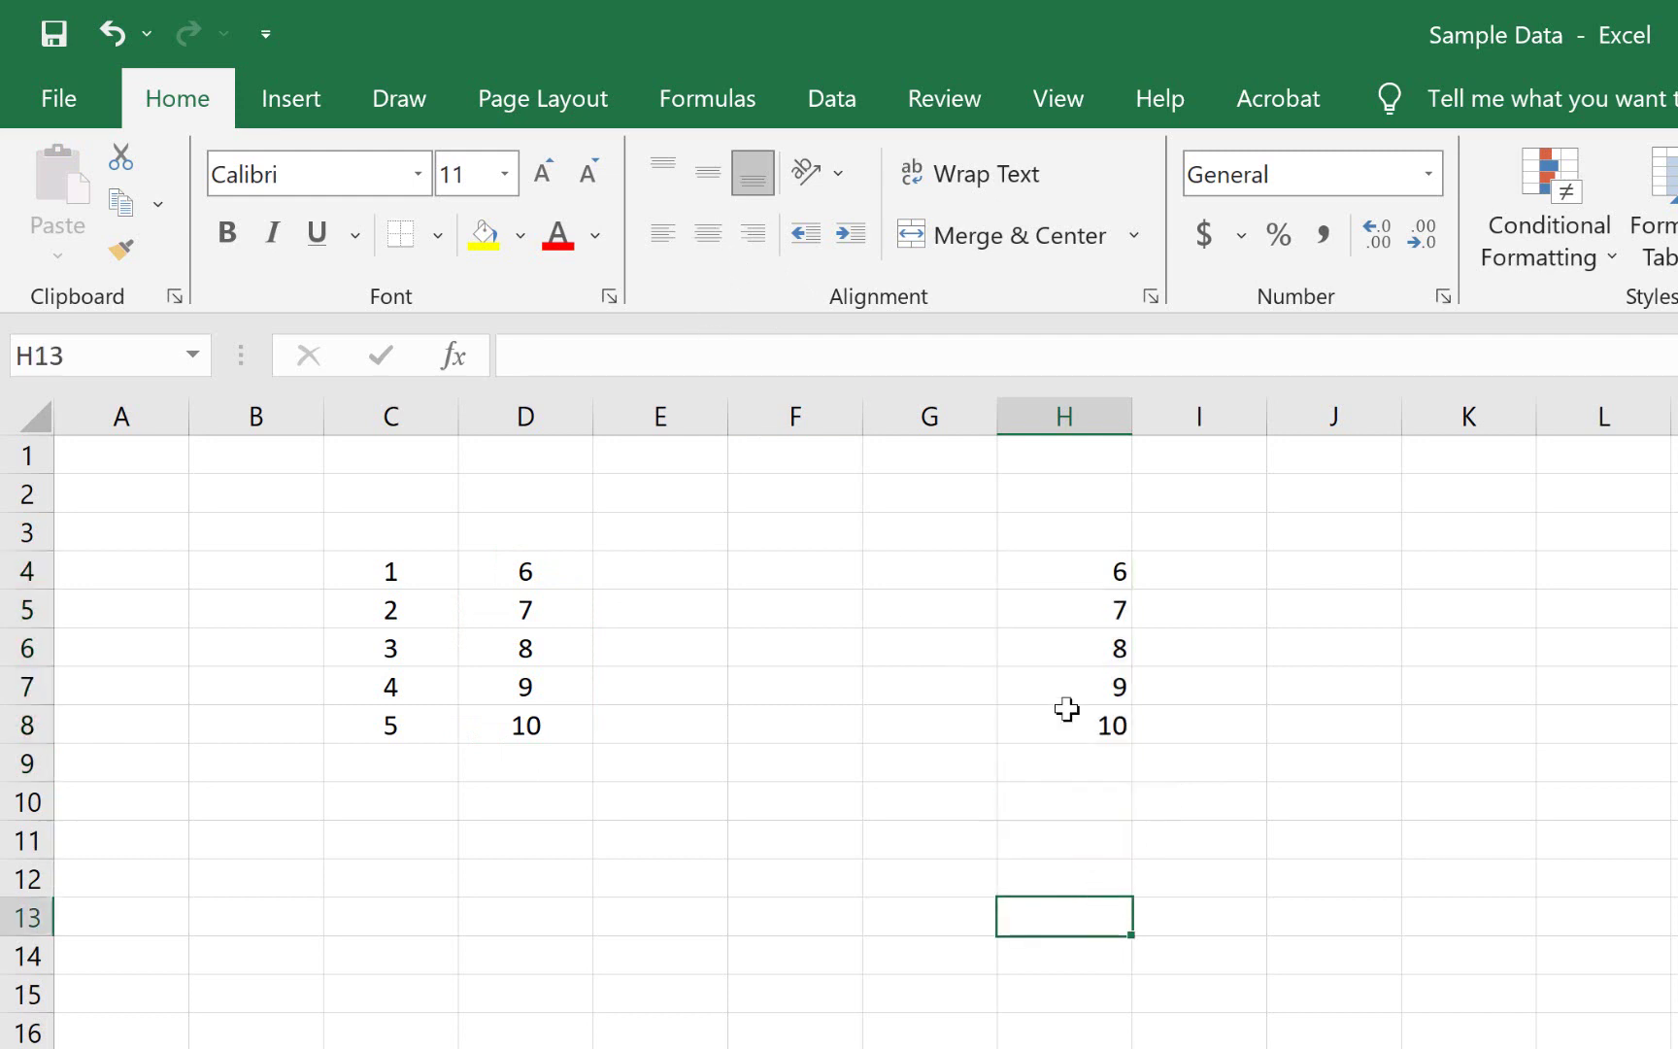
{"action": "left_click_drag", "start_coordinate": [1080, 574], "coordinate": [1079, 724]}
{"action": "key", "text": "ctrl+c"}
Paste the copied column H values transposed across row 4 in J4:N4.
{"action": "left_click", "coordinate": [1335, 571]}
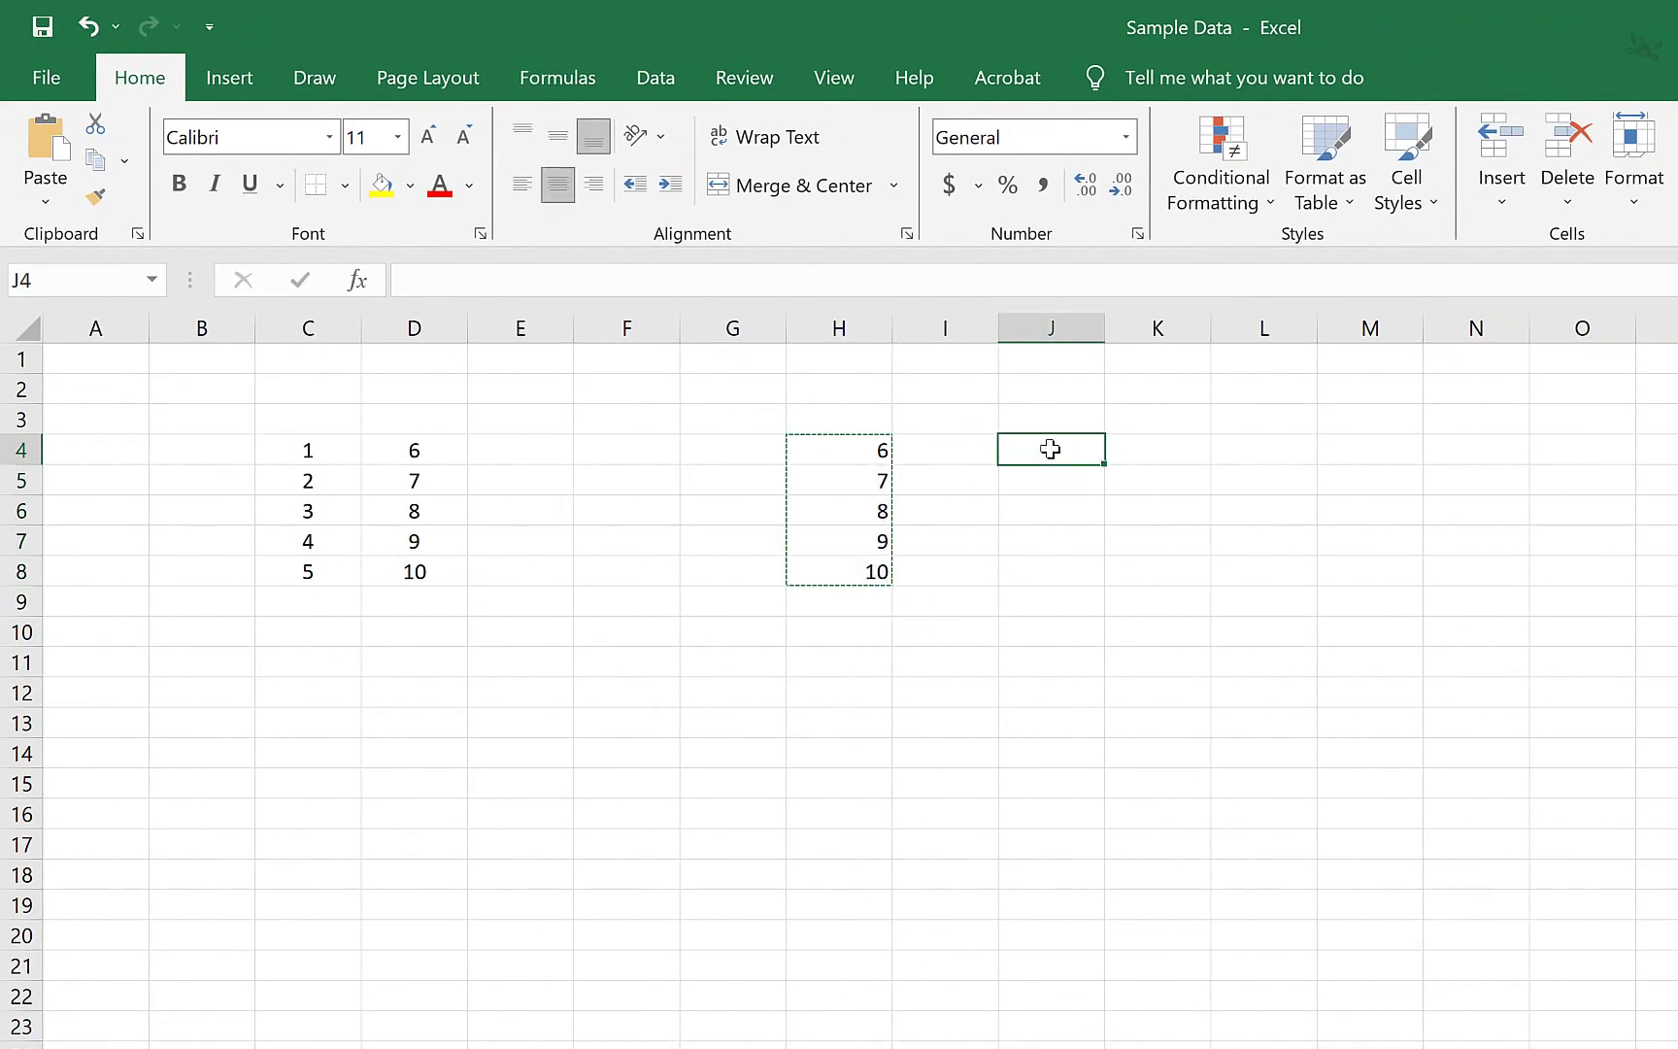
{"action": "right_click", "coordinate": [1049, 450]}
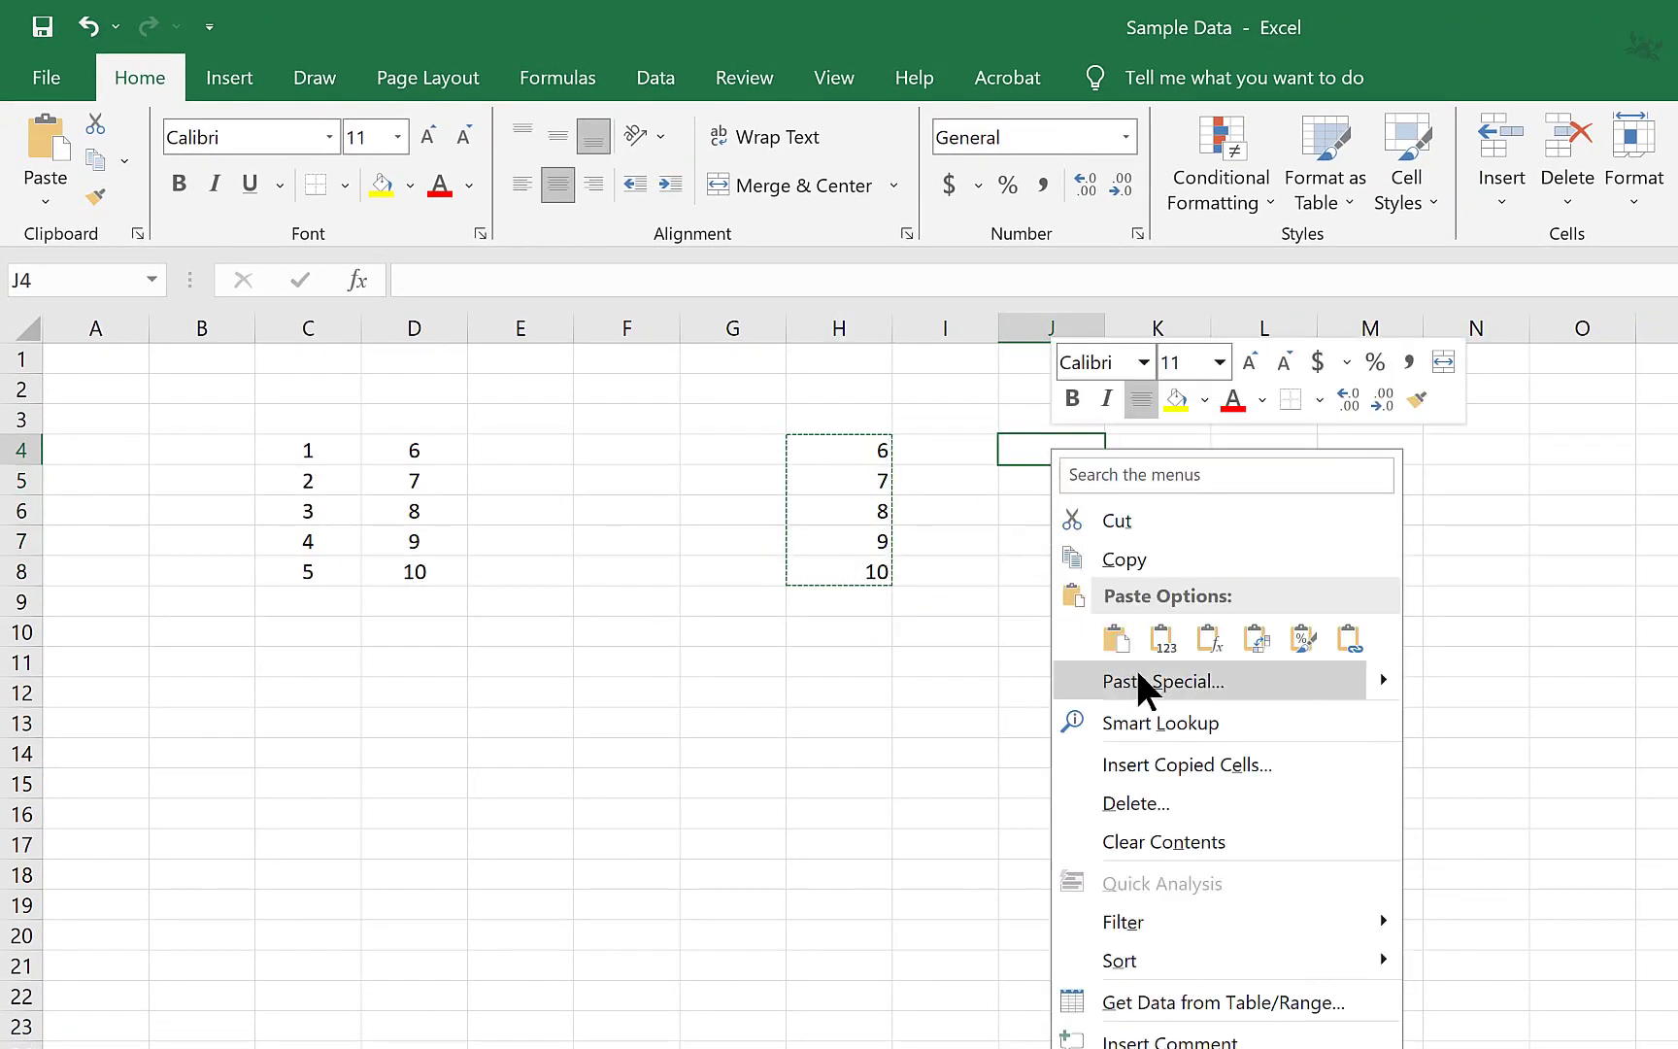
{"action": "left_click", "coordinate": [1257, 638]}
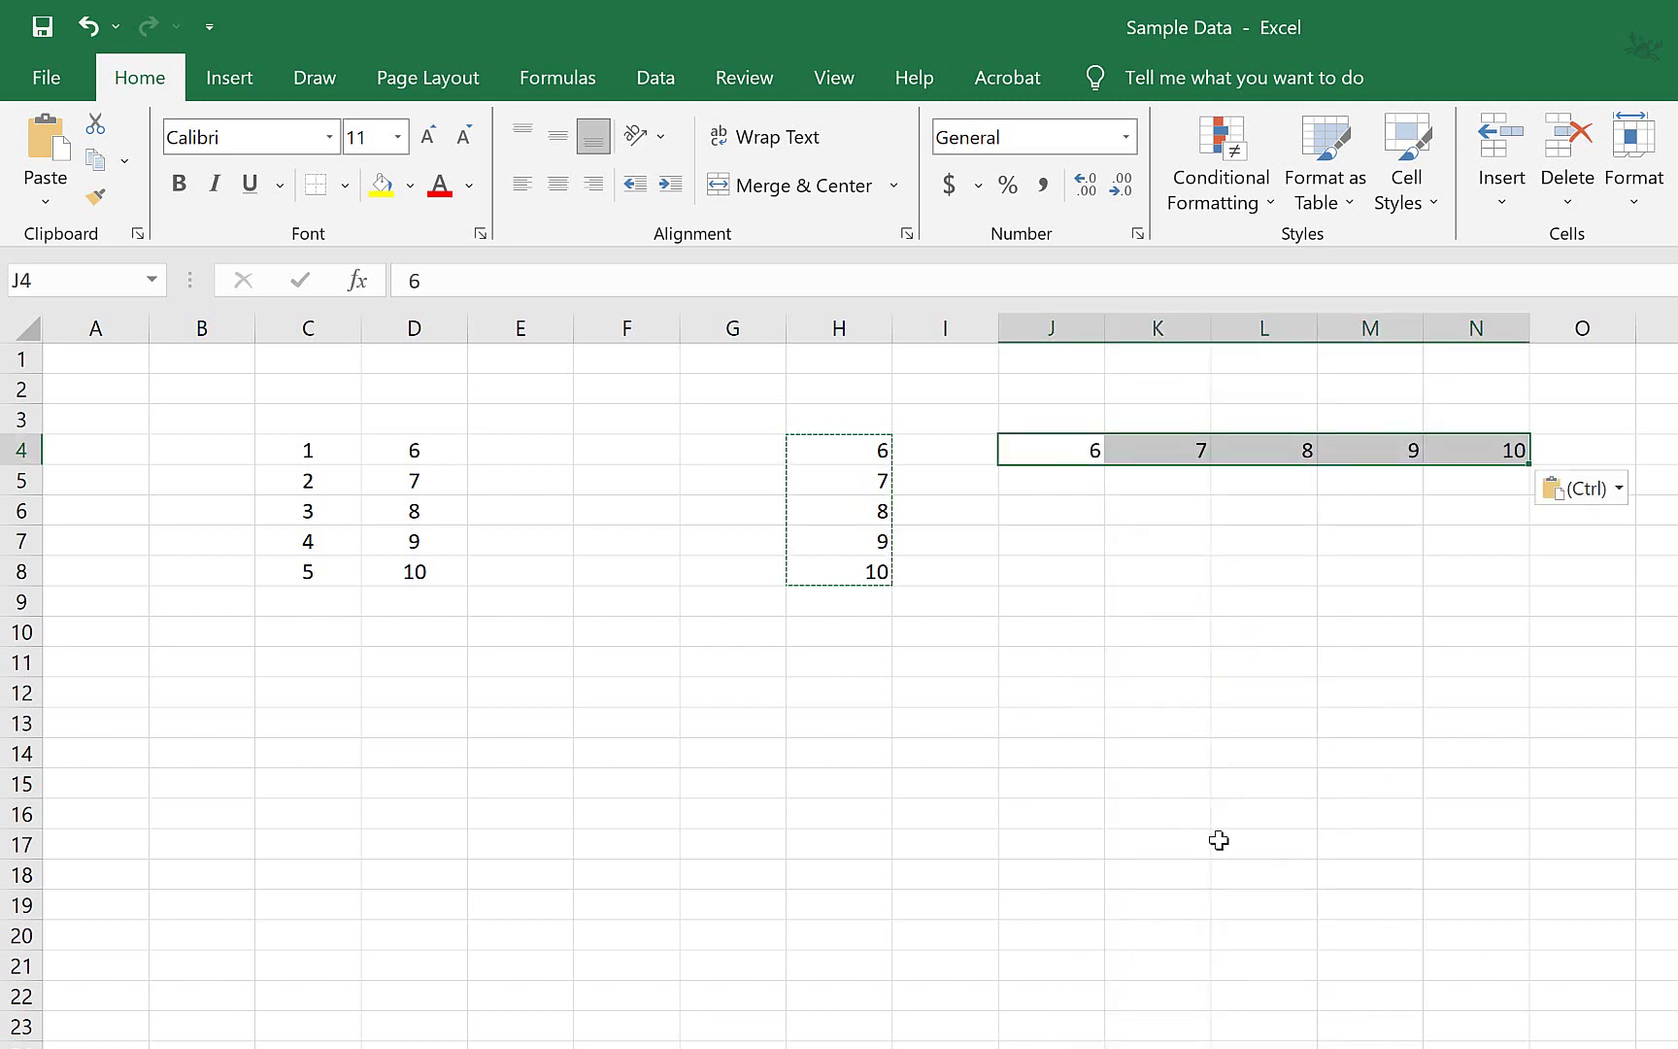
{"action": "left_click", "coordinate": [1170, 681]}
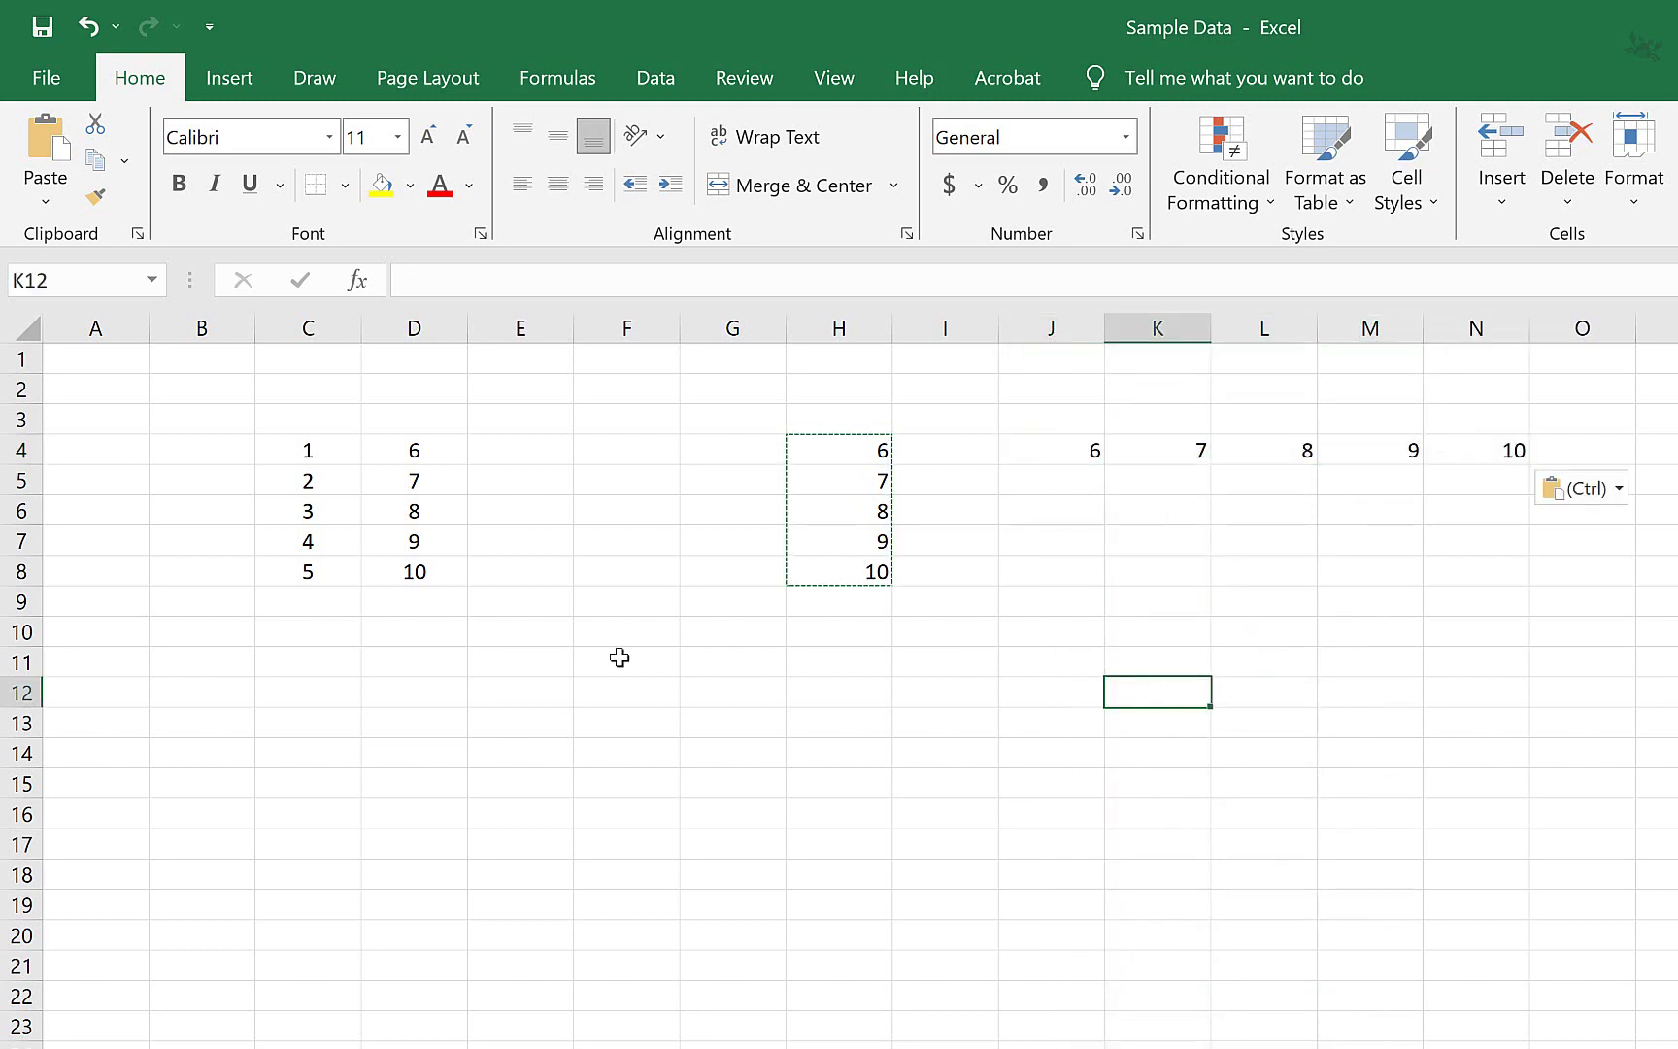
{"action": "left_click", "coordinate": [1183, 476]}
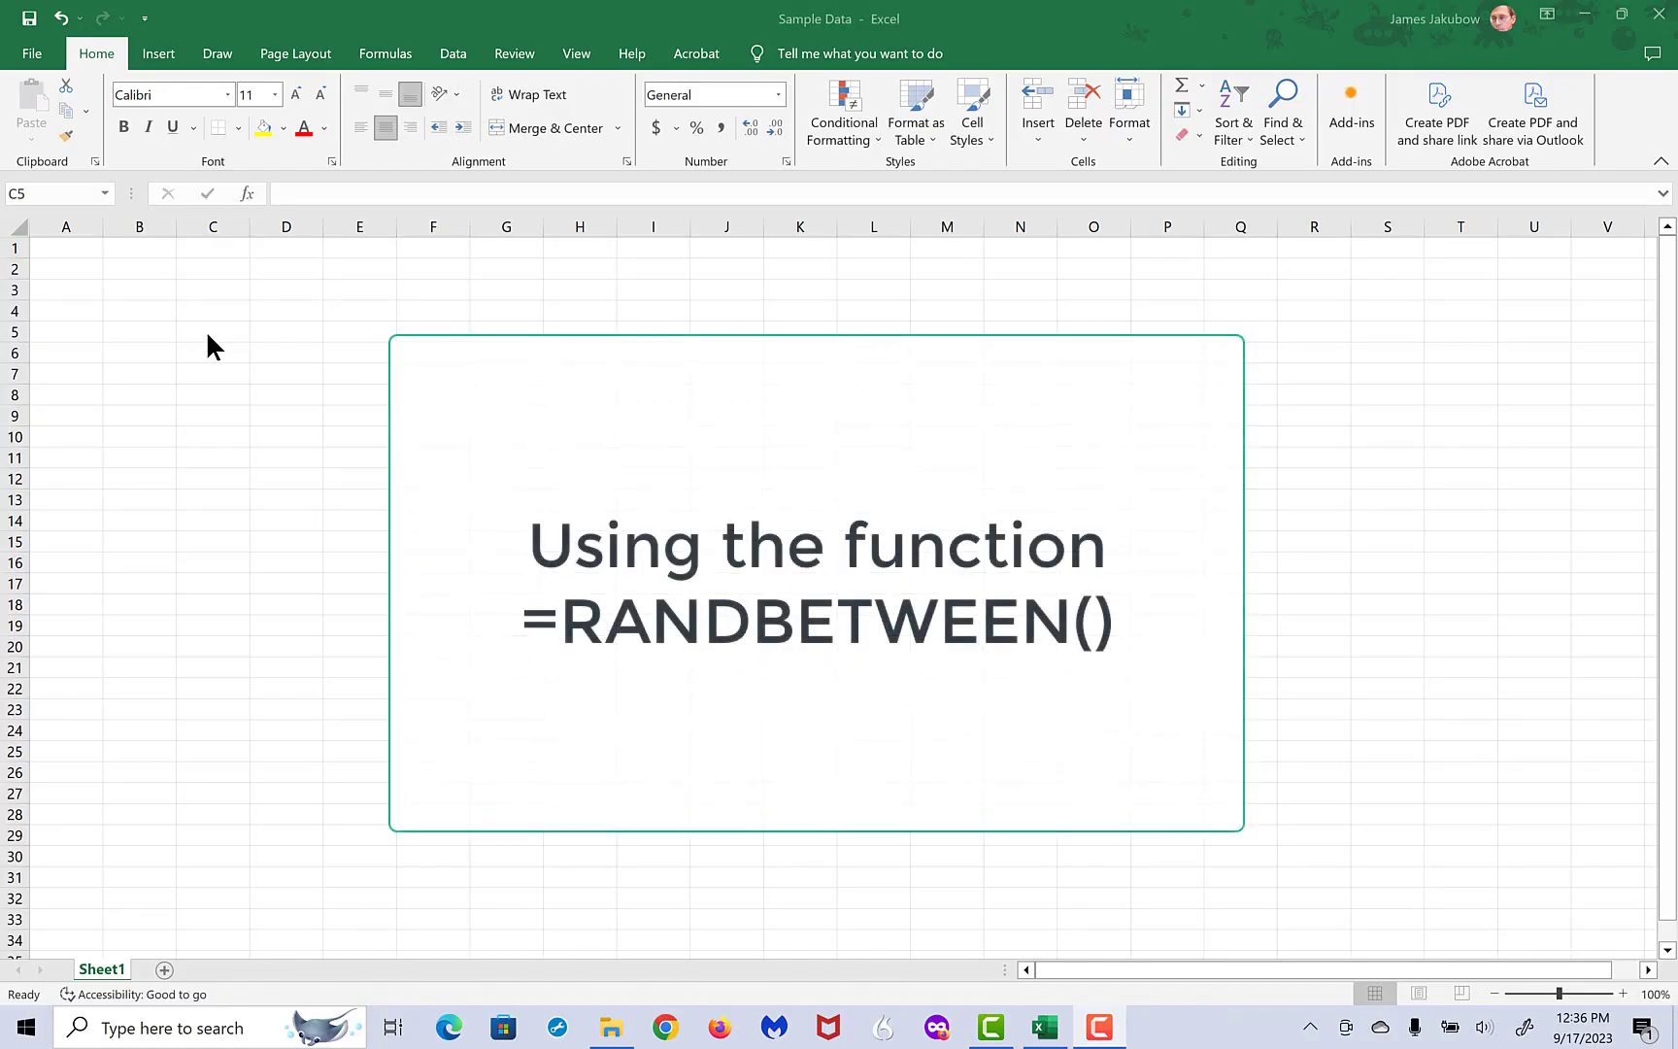
{"action": "left_click", "coordinate": [208, 333]}
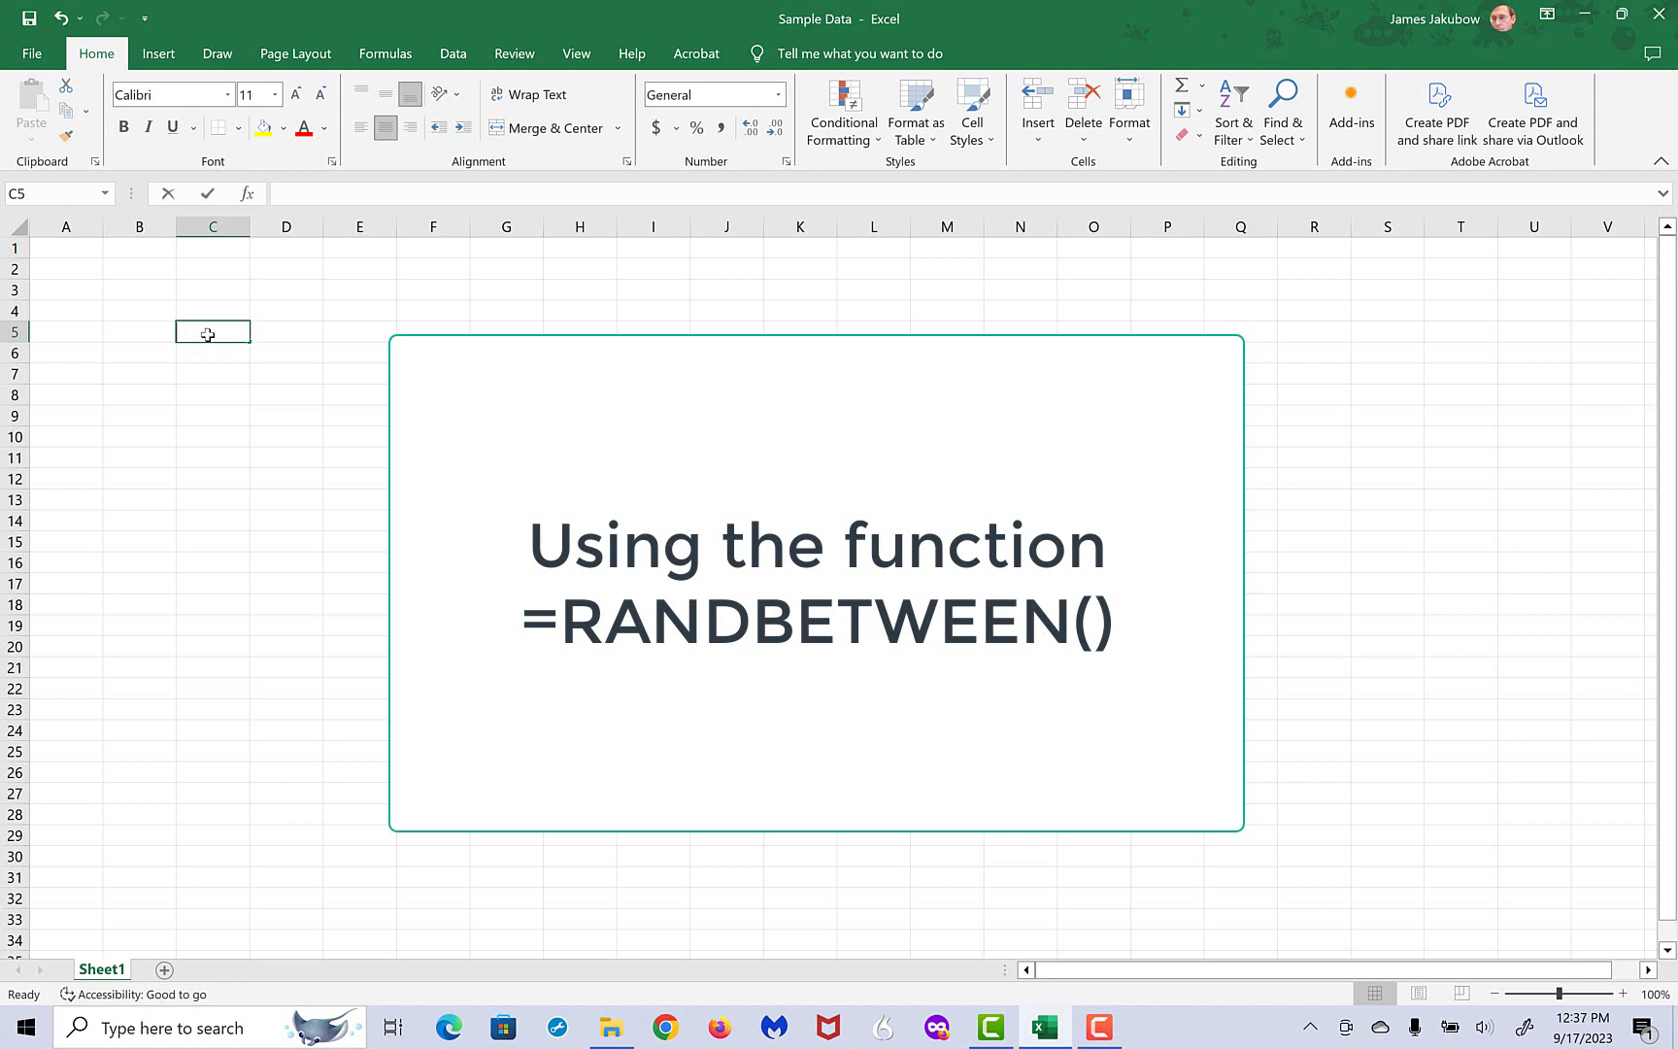
{"action": "type", "text": "="}
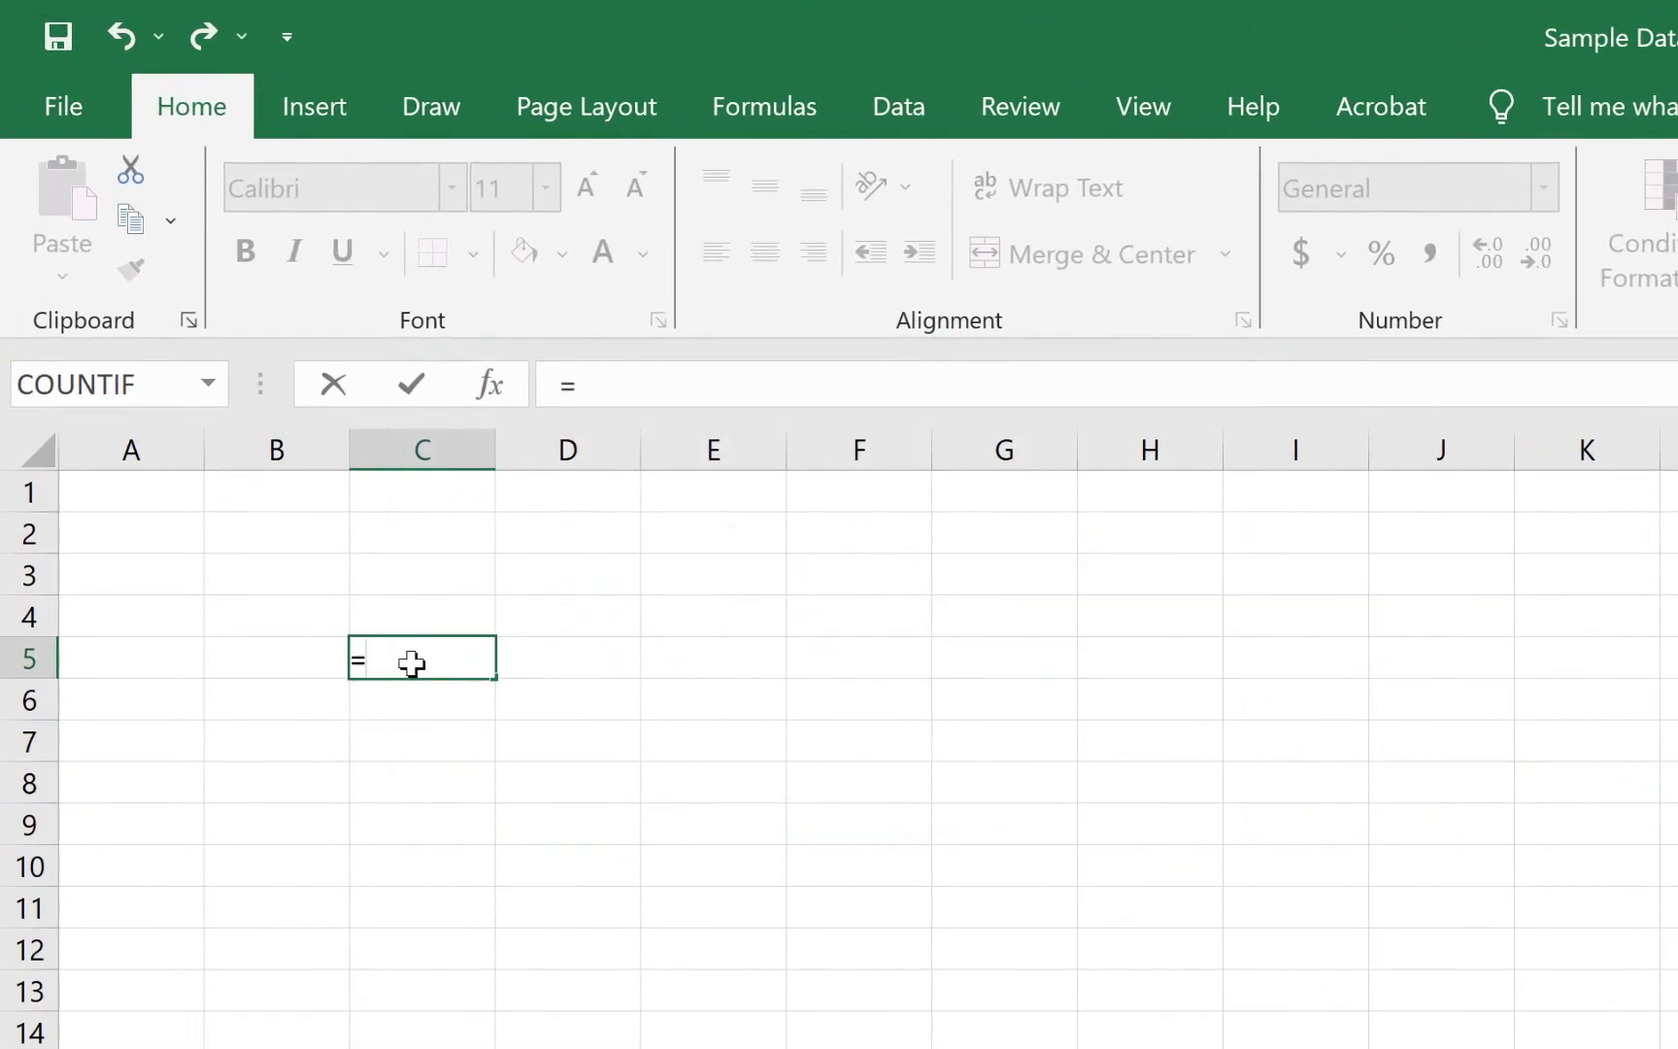
{"action": "type", "text": "rand"}
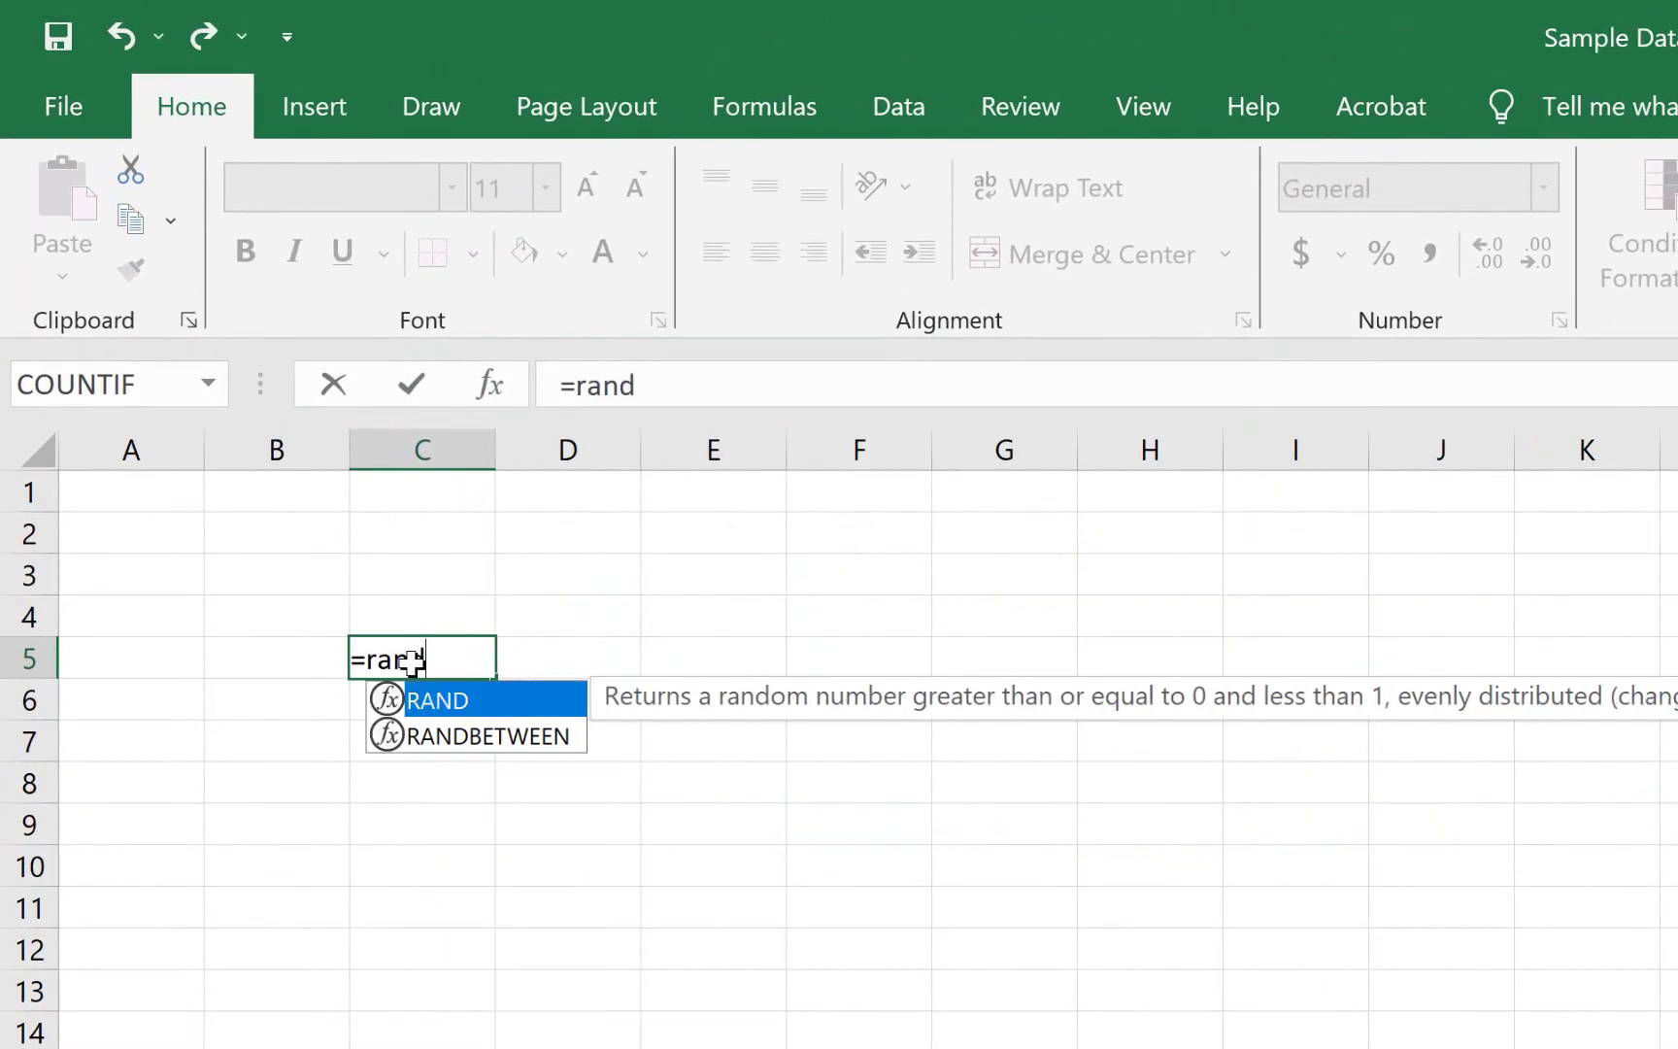
{"action": "type", "text": "between"}
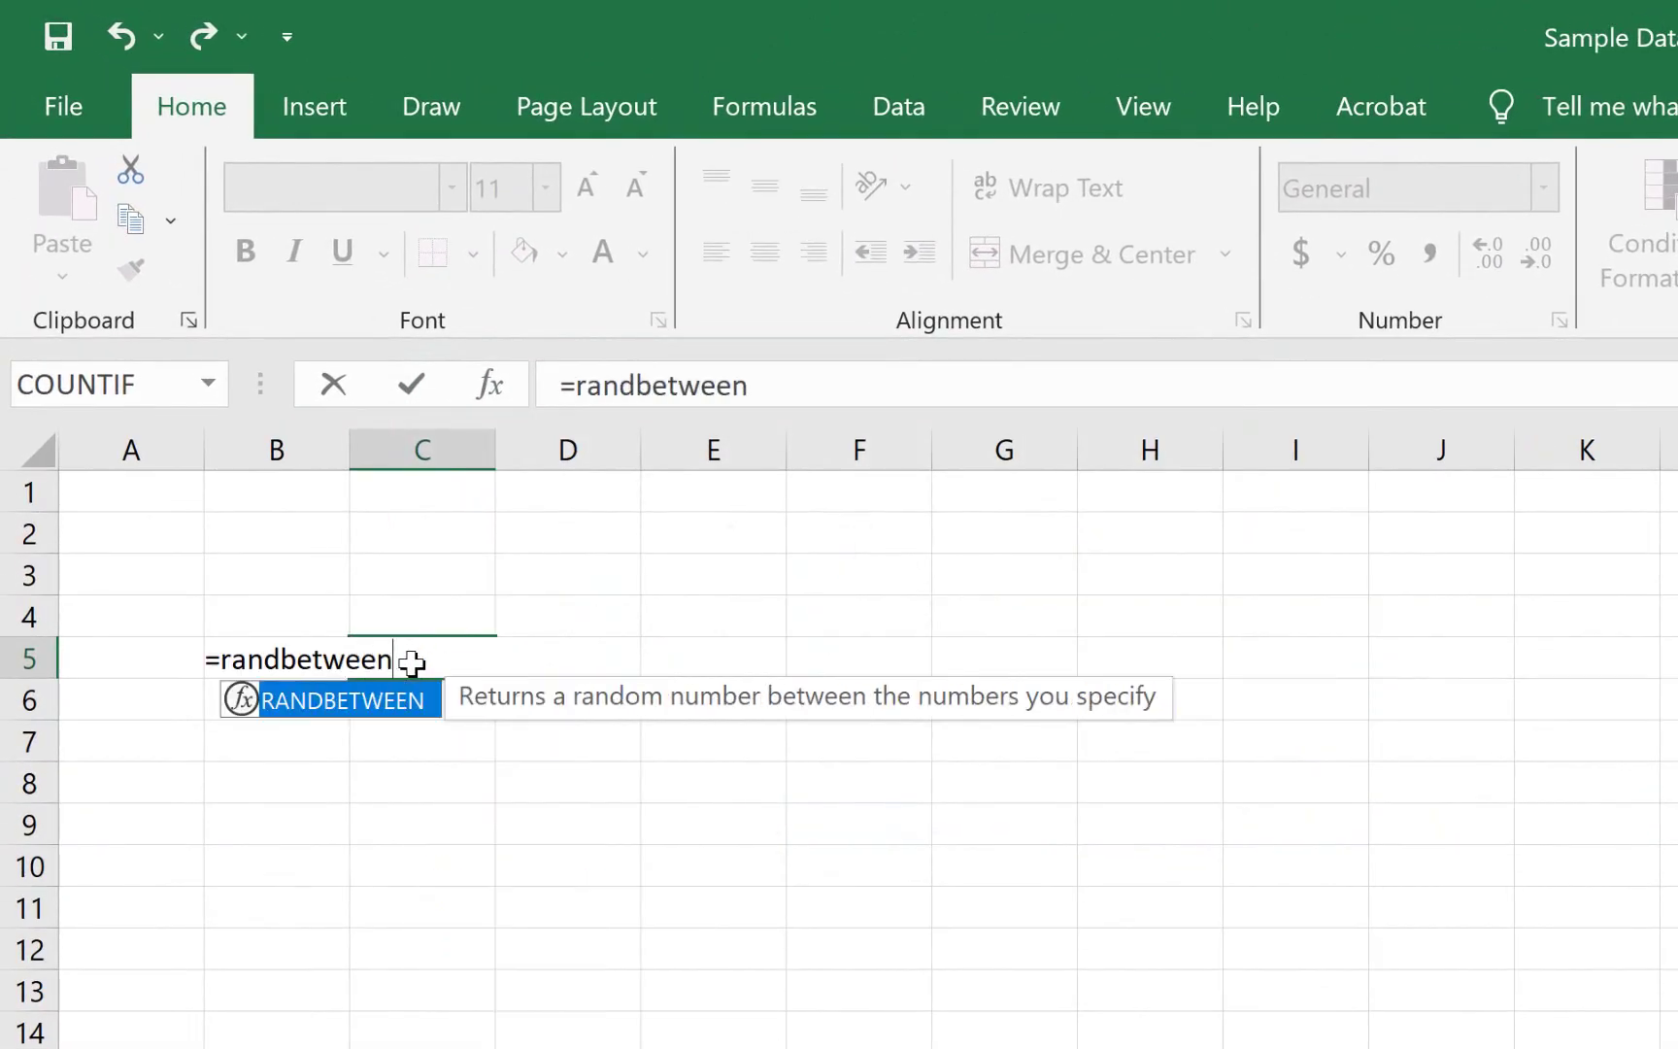
{"action": "type", "text": "("}
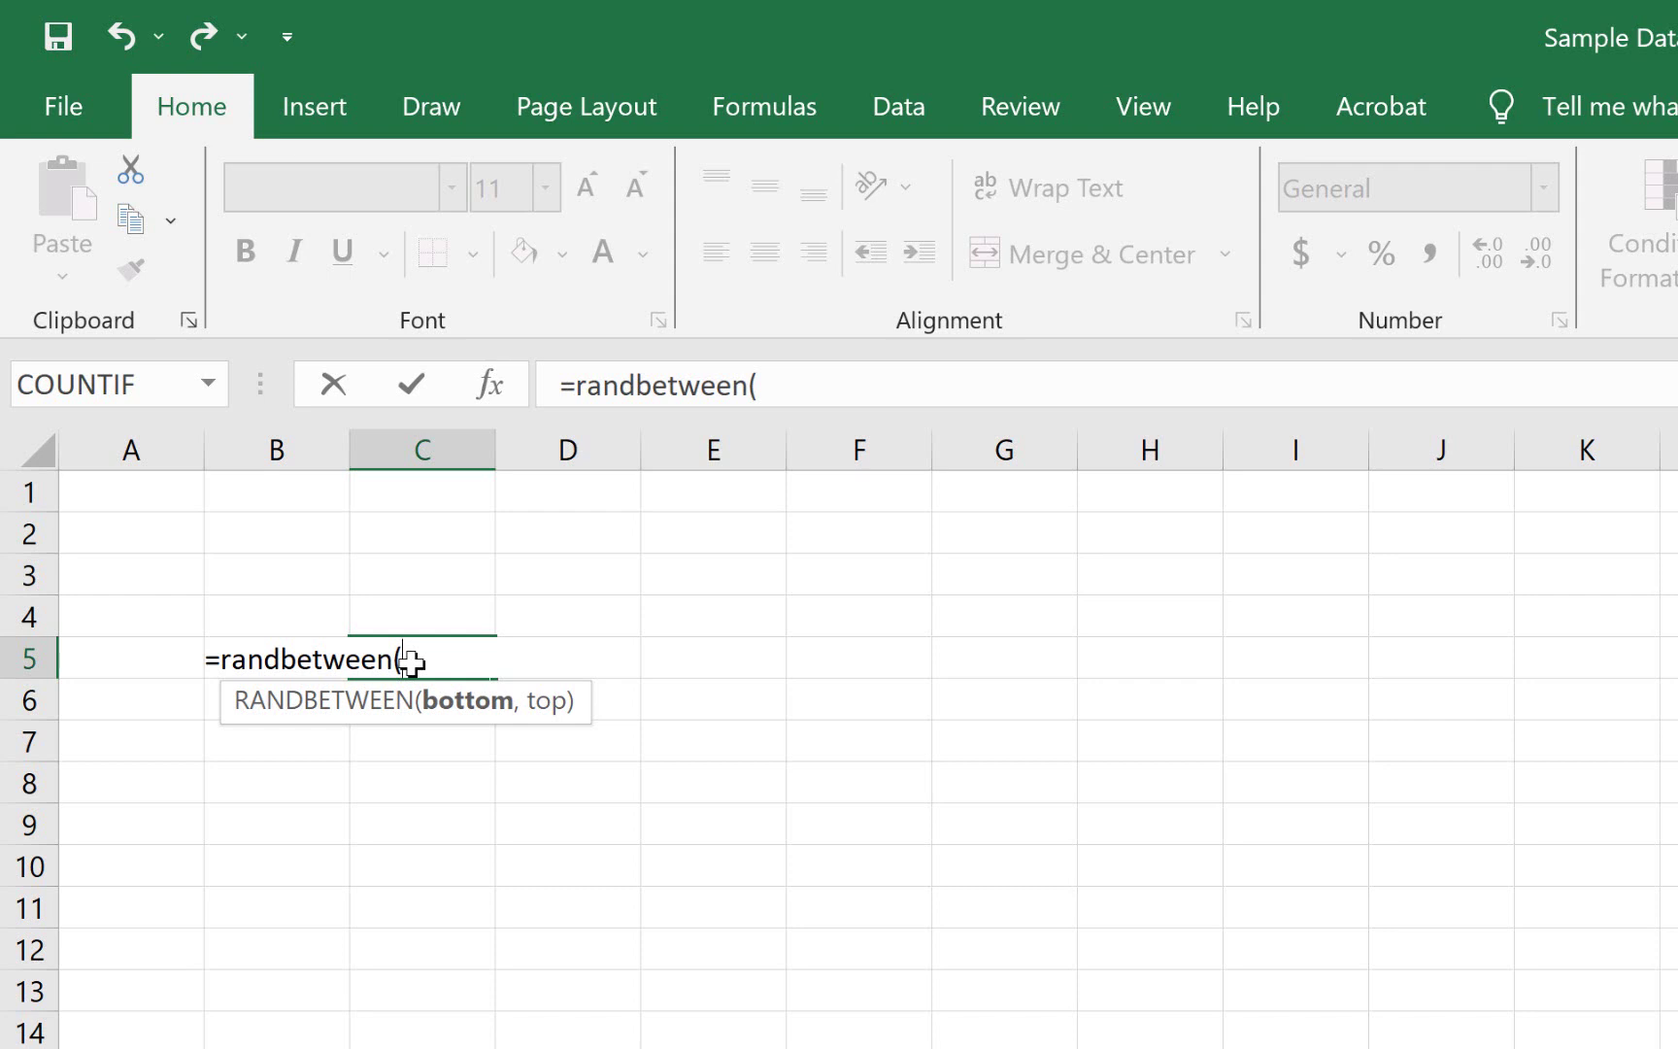
Complete and commit =randbetween(1,10) in C5, which displays 7.
{"action": "type", "text": "1,10"}
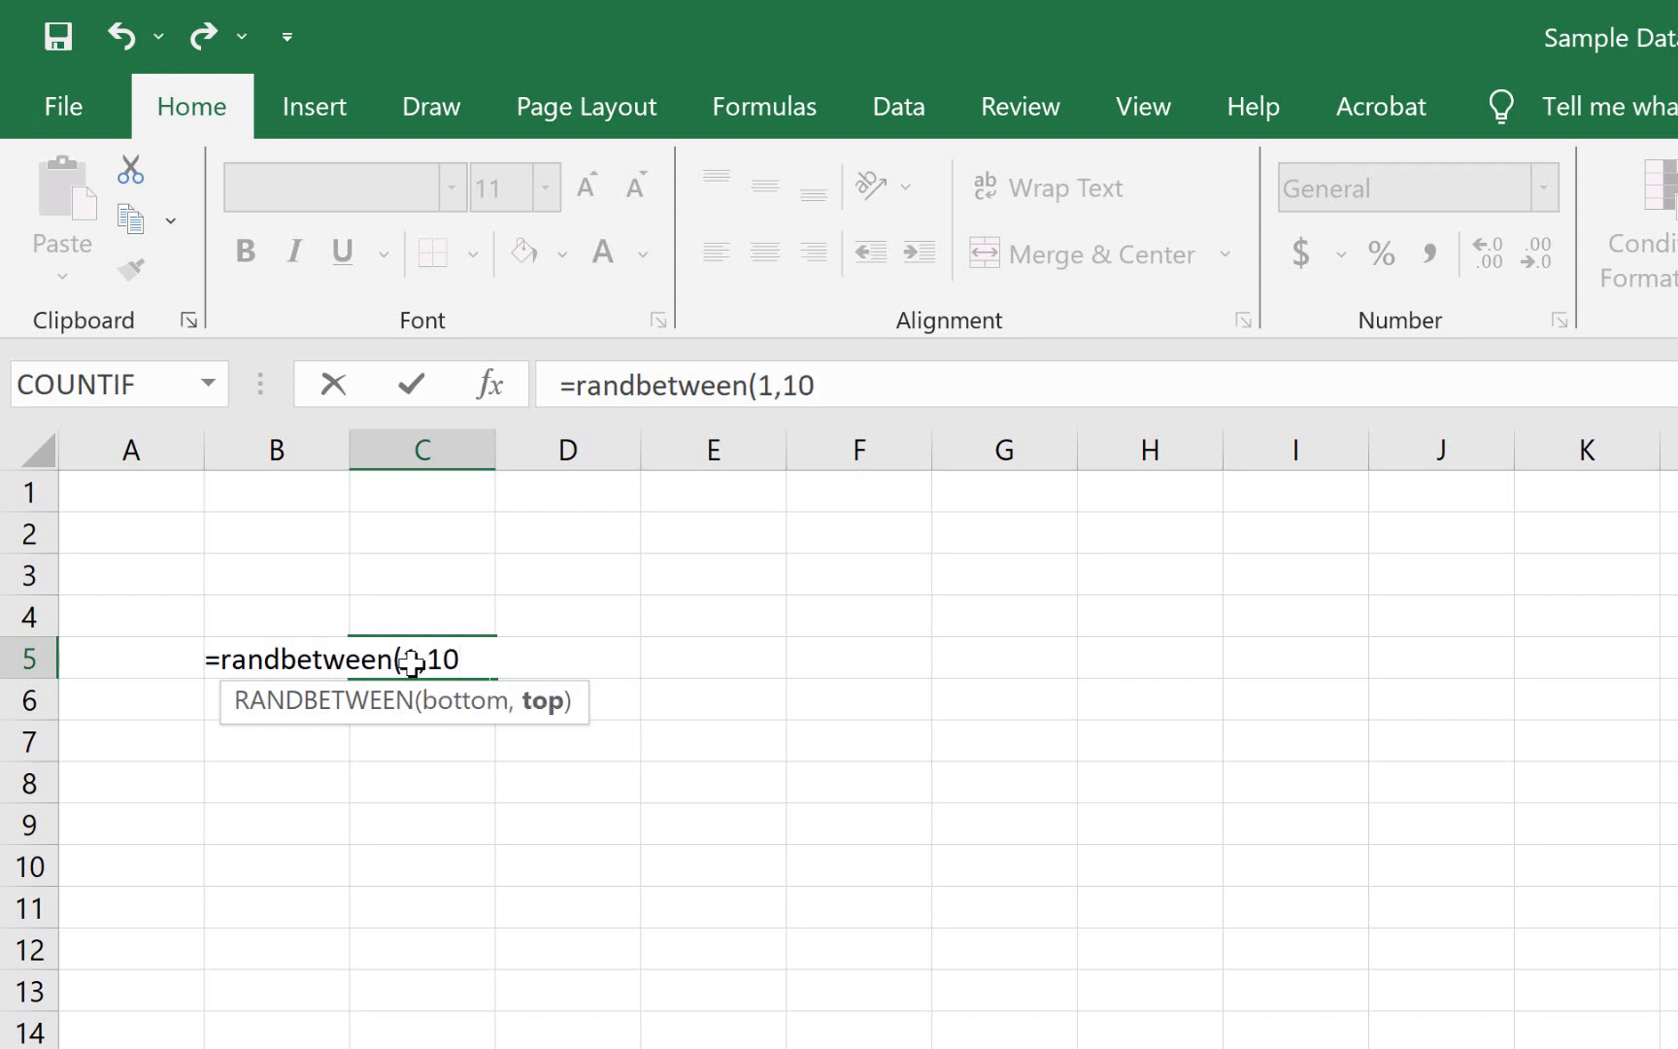
{"action": "type", "text": ")"}
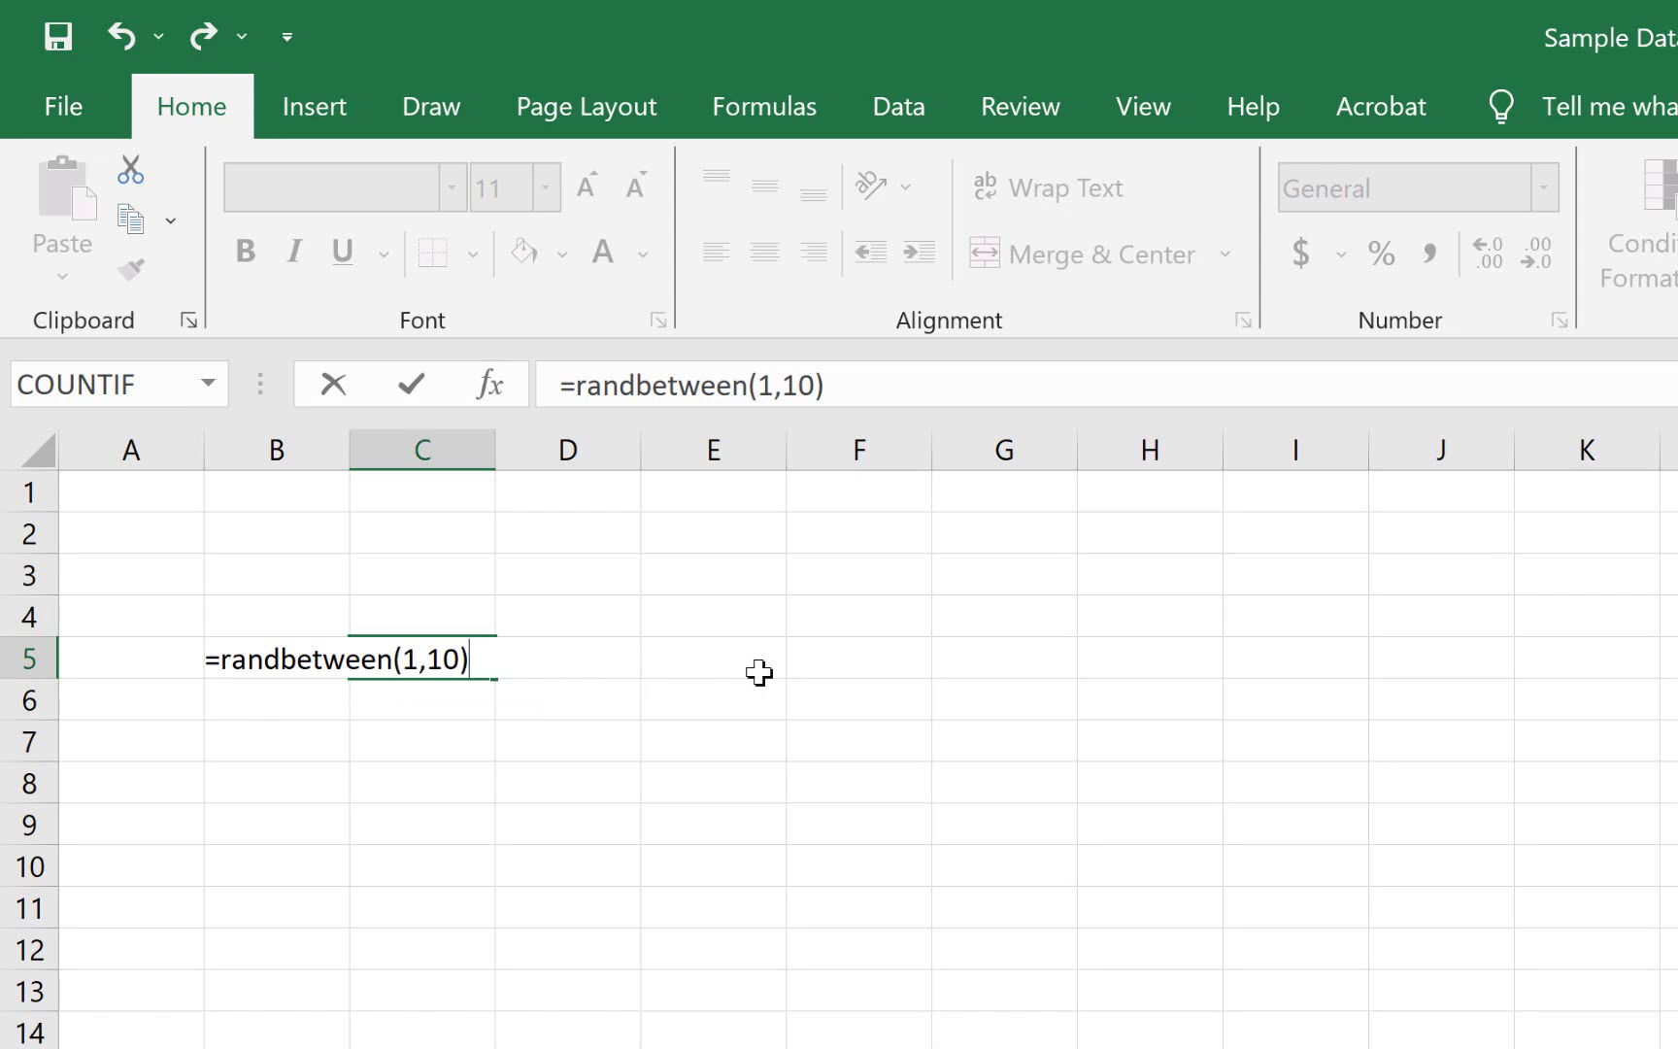
{"action": "key", "text": "Return"}
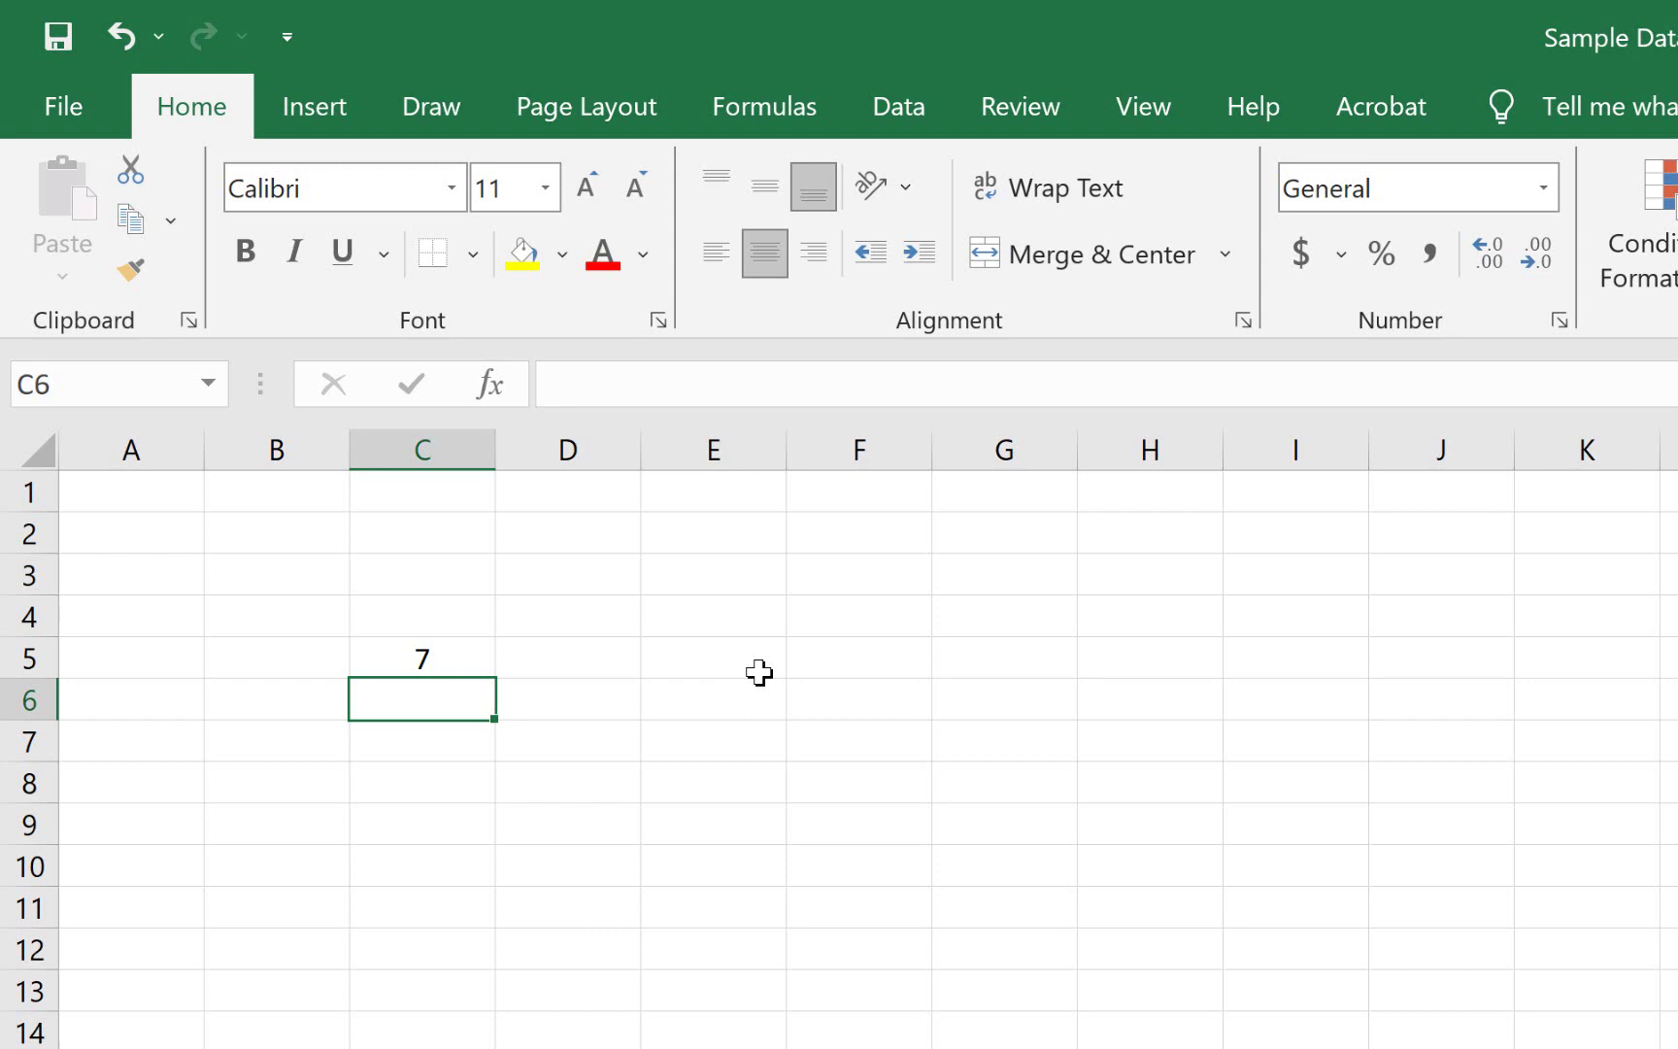
Fill the RANDBETWEEN formula in C5 down to C17, giving random values from 1 to 10.
{"action": "left_click", "coordinate": [446, 660]}
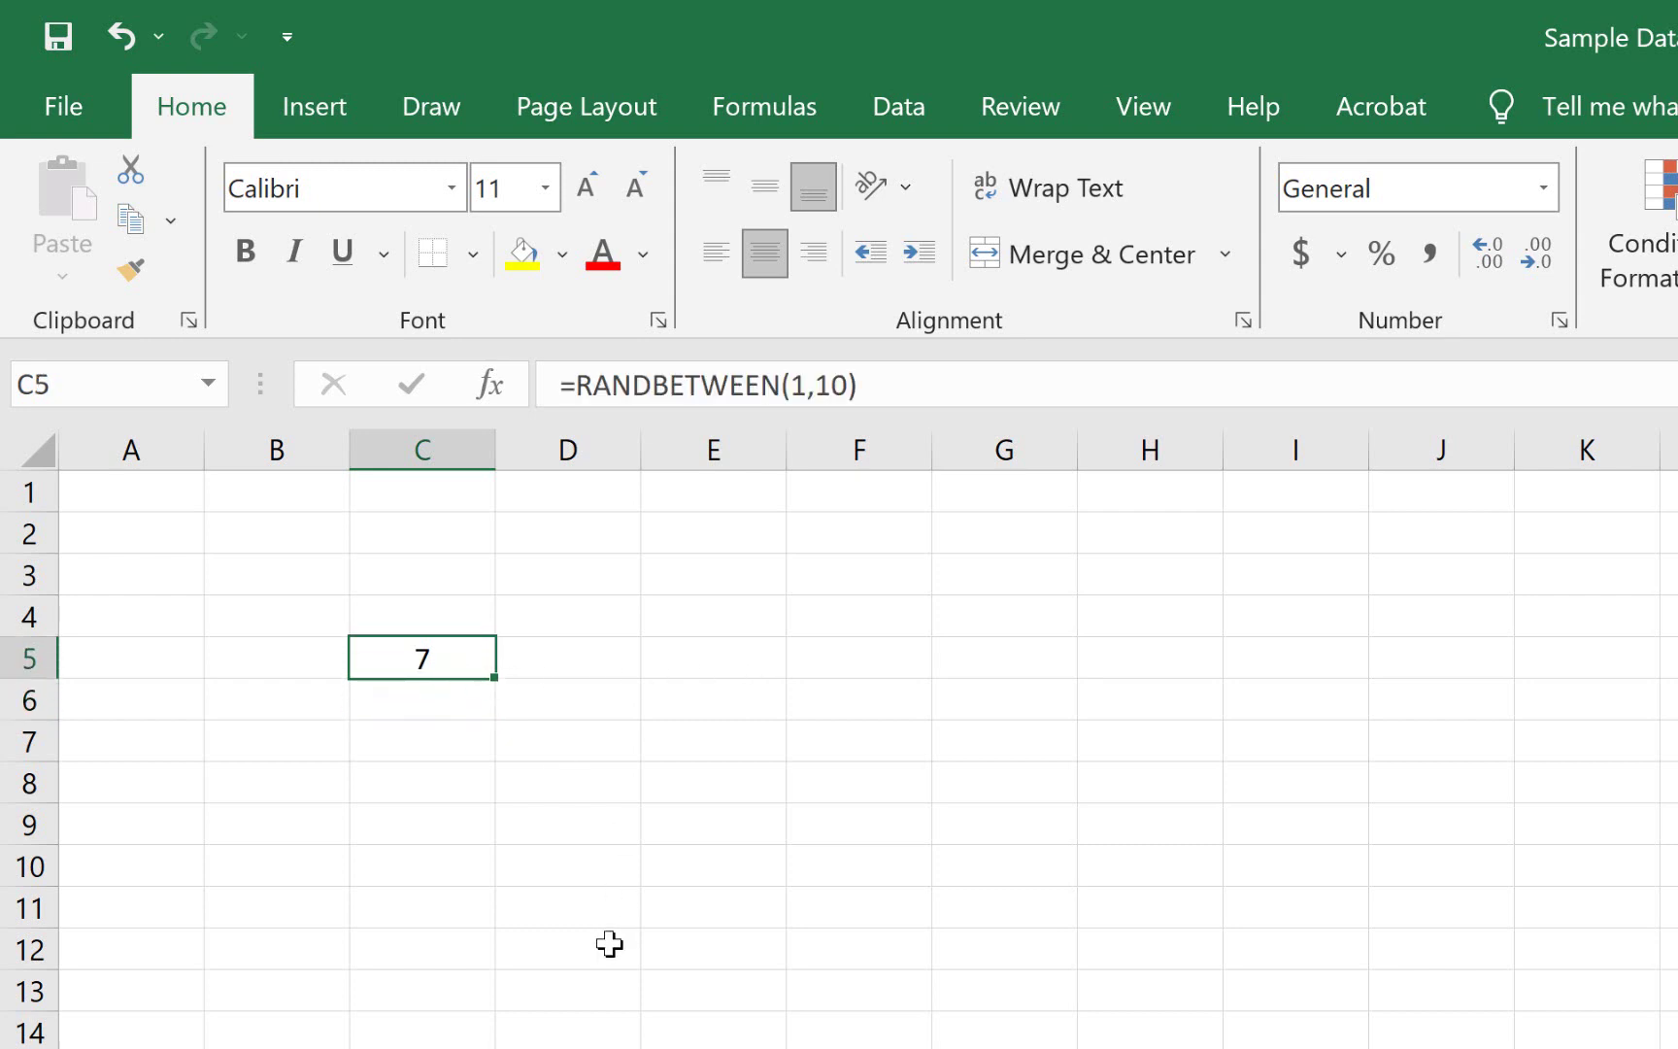
{"action": "key", "text": "ctrl+c"}
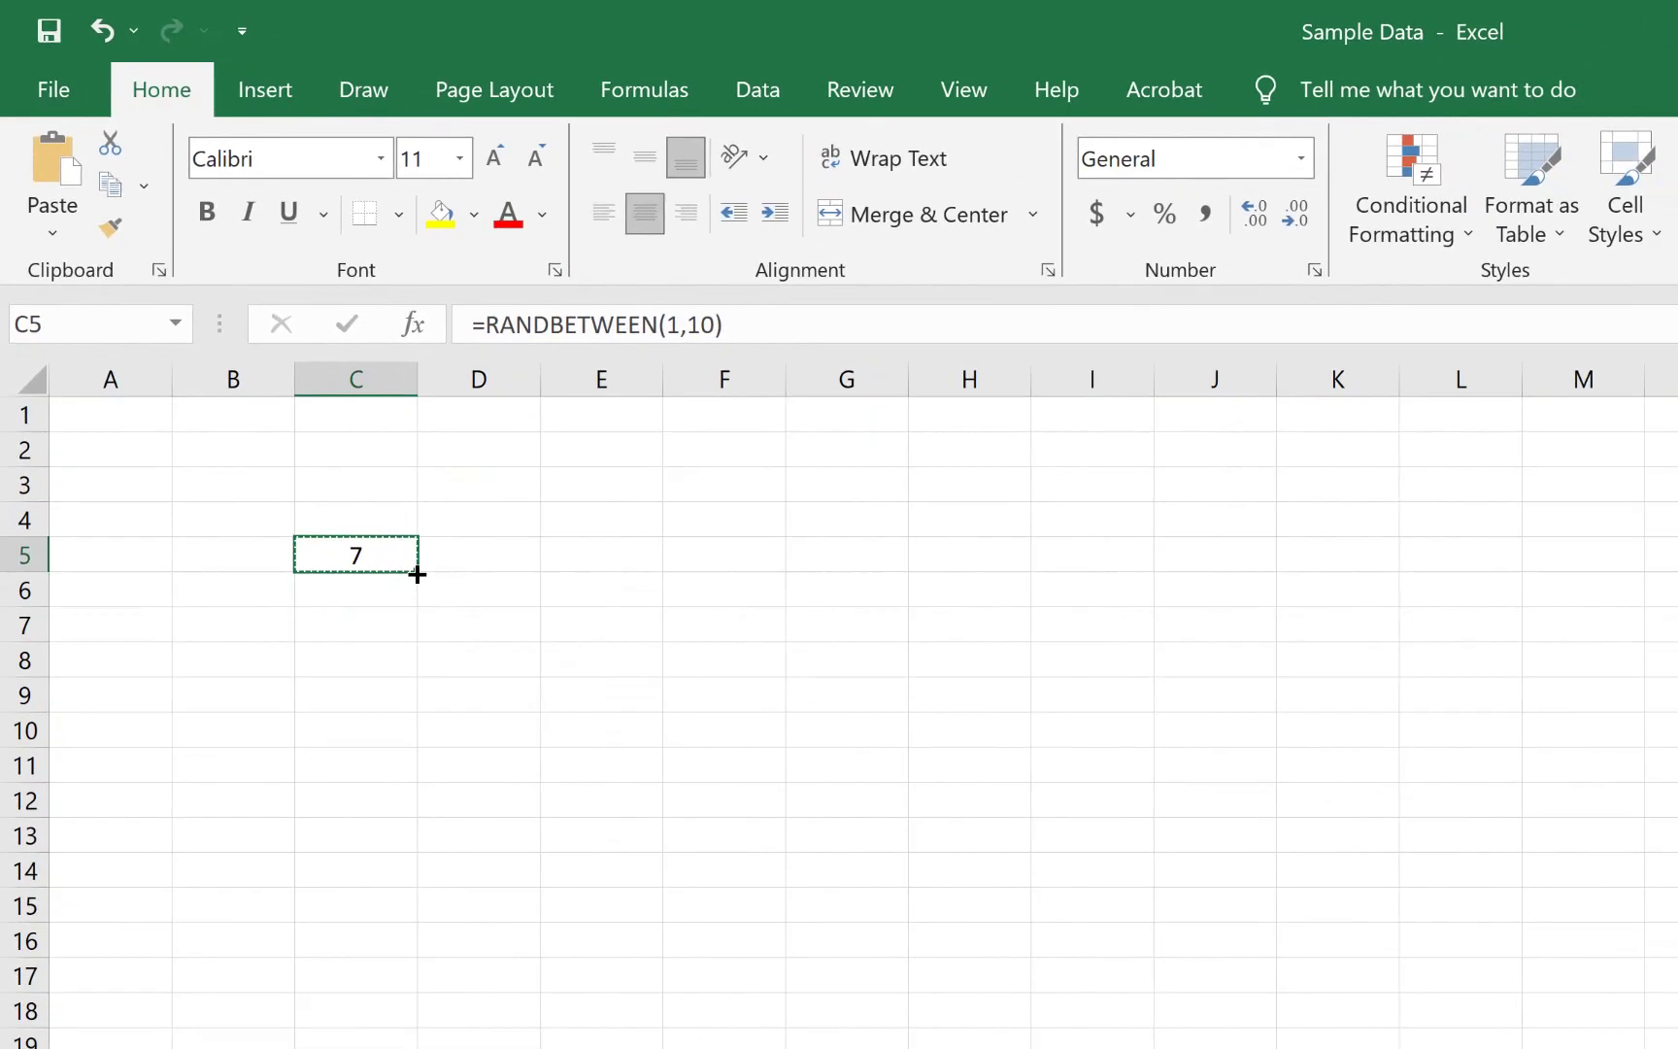
{"action": "left_click_drag", "start_coordinate": [488, 680], "coordinate": [474, 1048]}
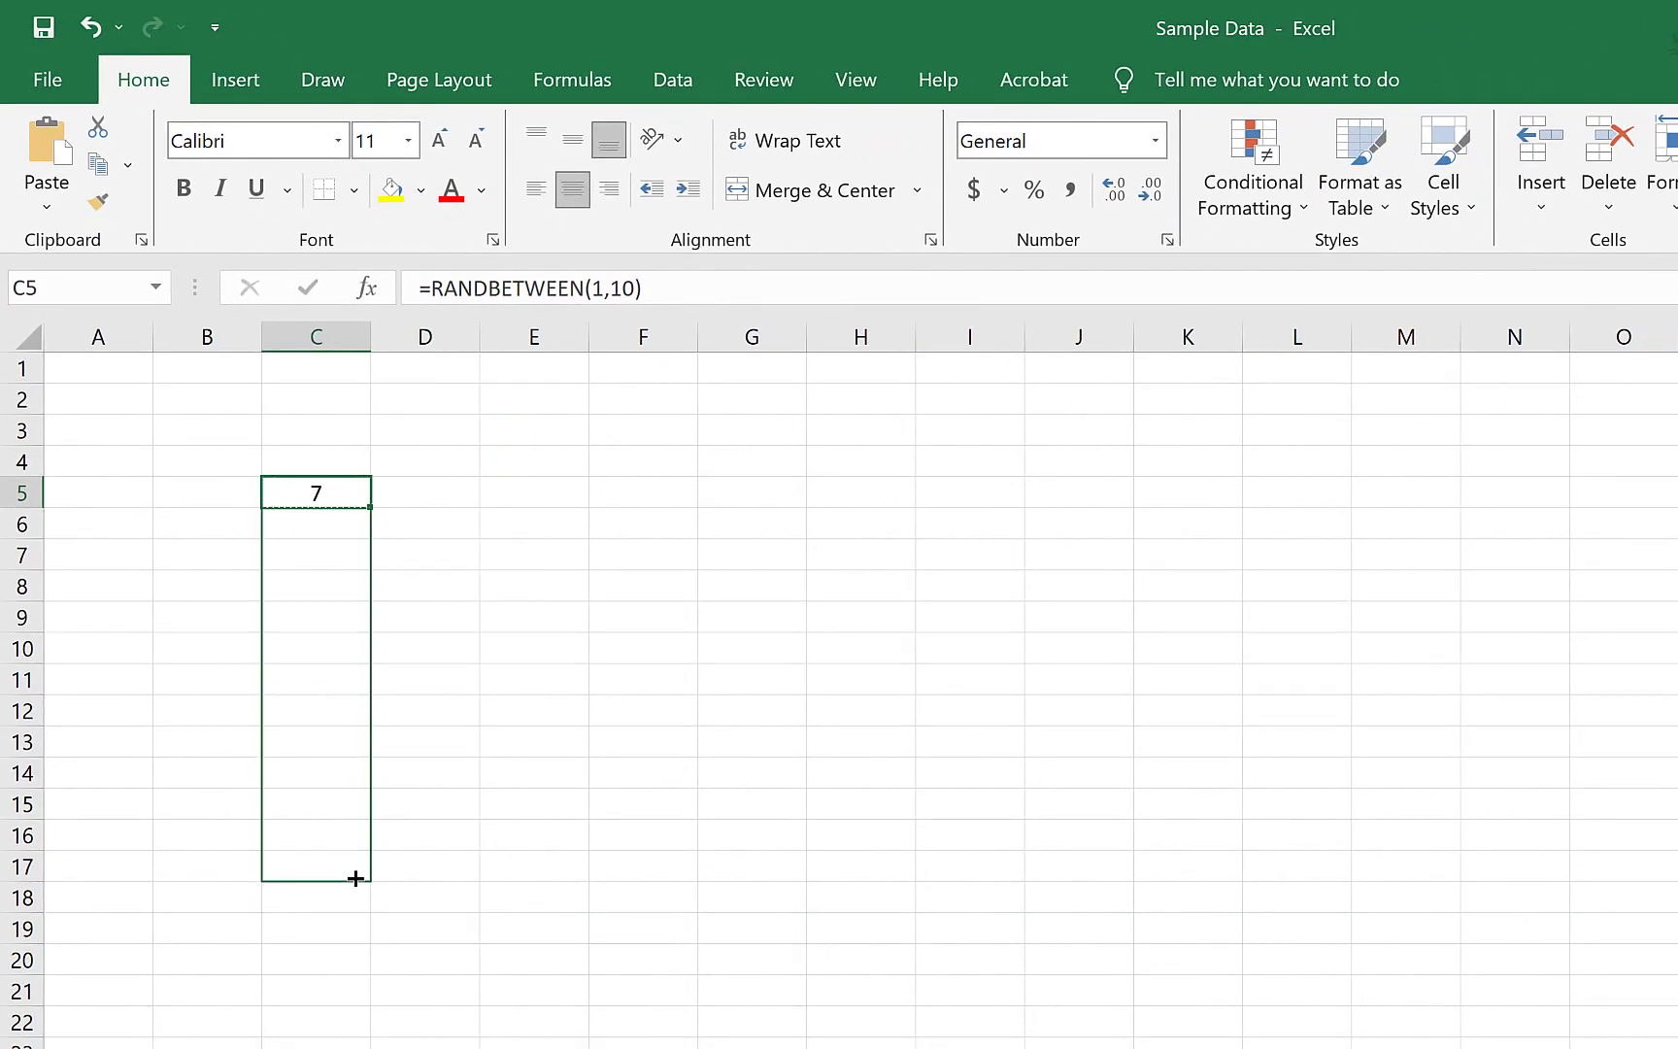
{"action": "left_click_drag", "start_coordinate": [355, 878], "coordinate": [355, 878]}
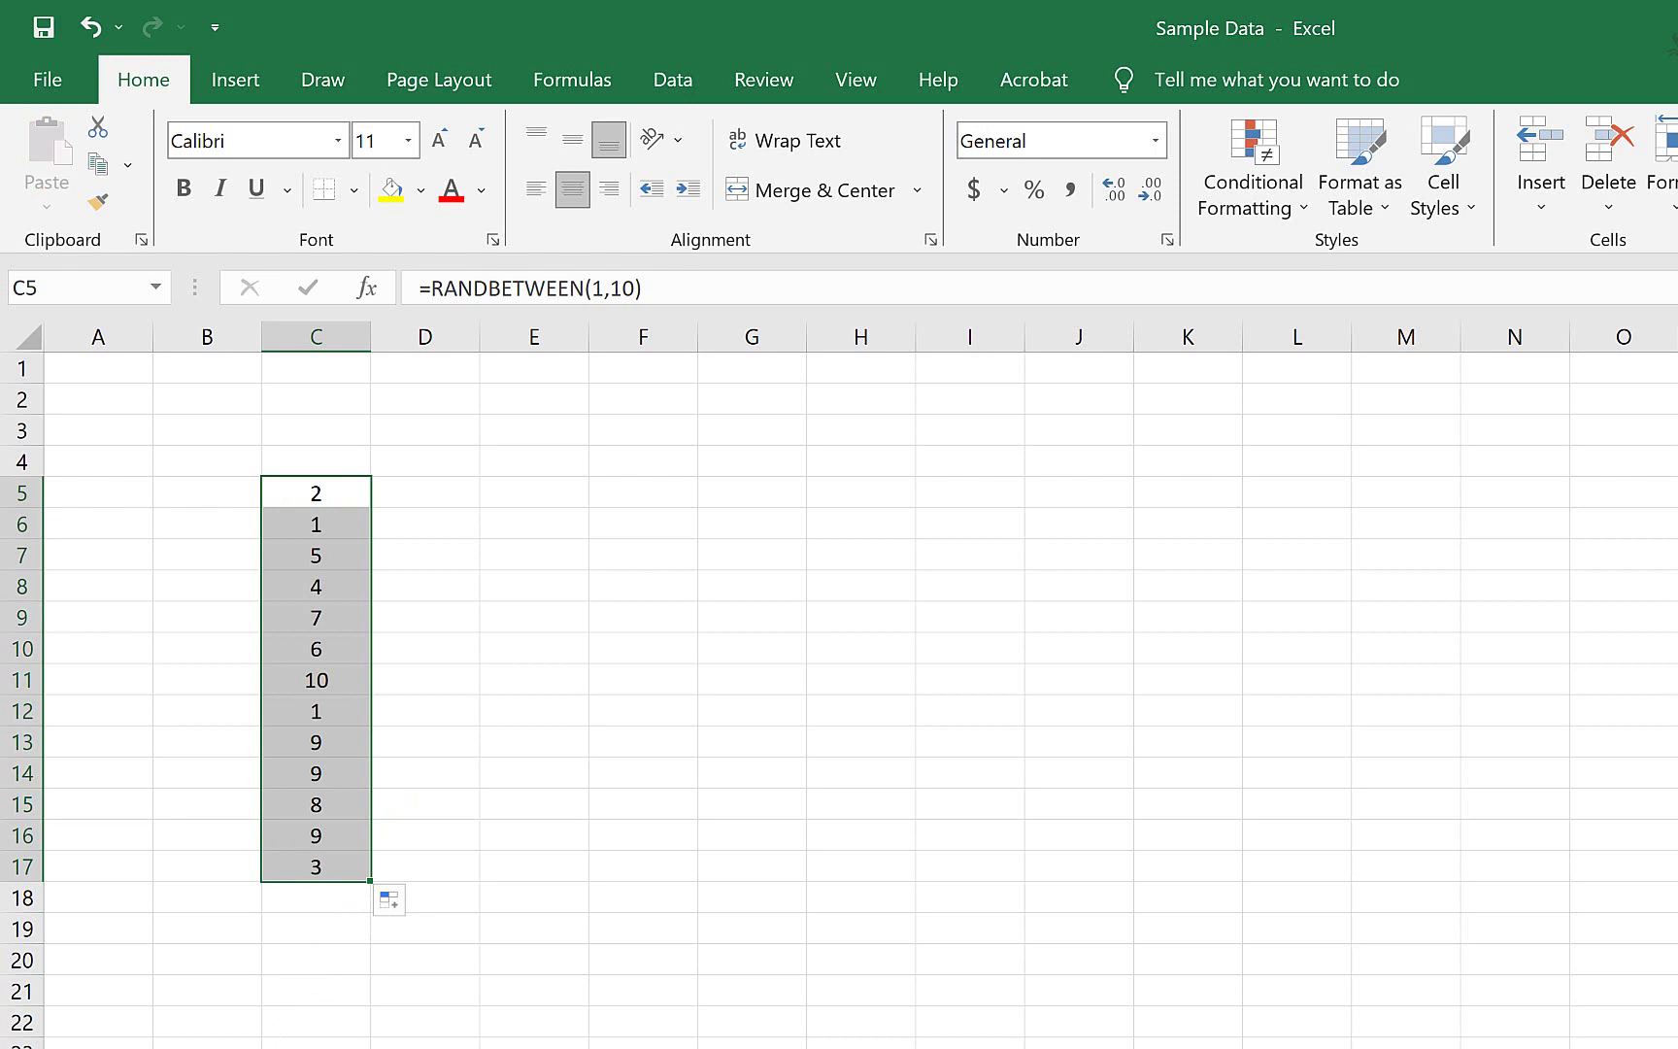
{"action": "left_click", "coordinate": [323, 929]}
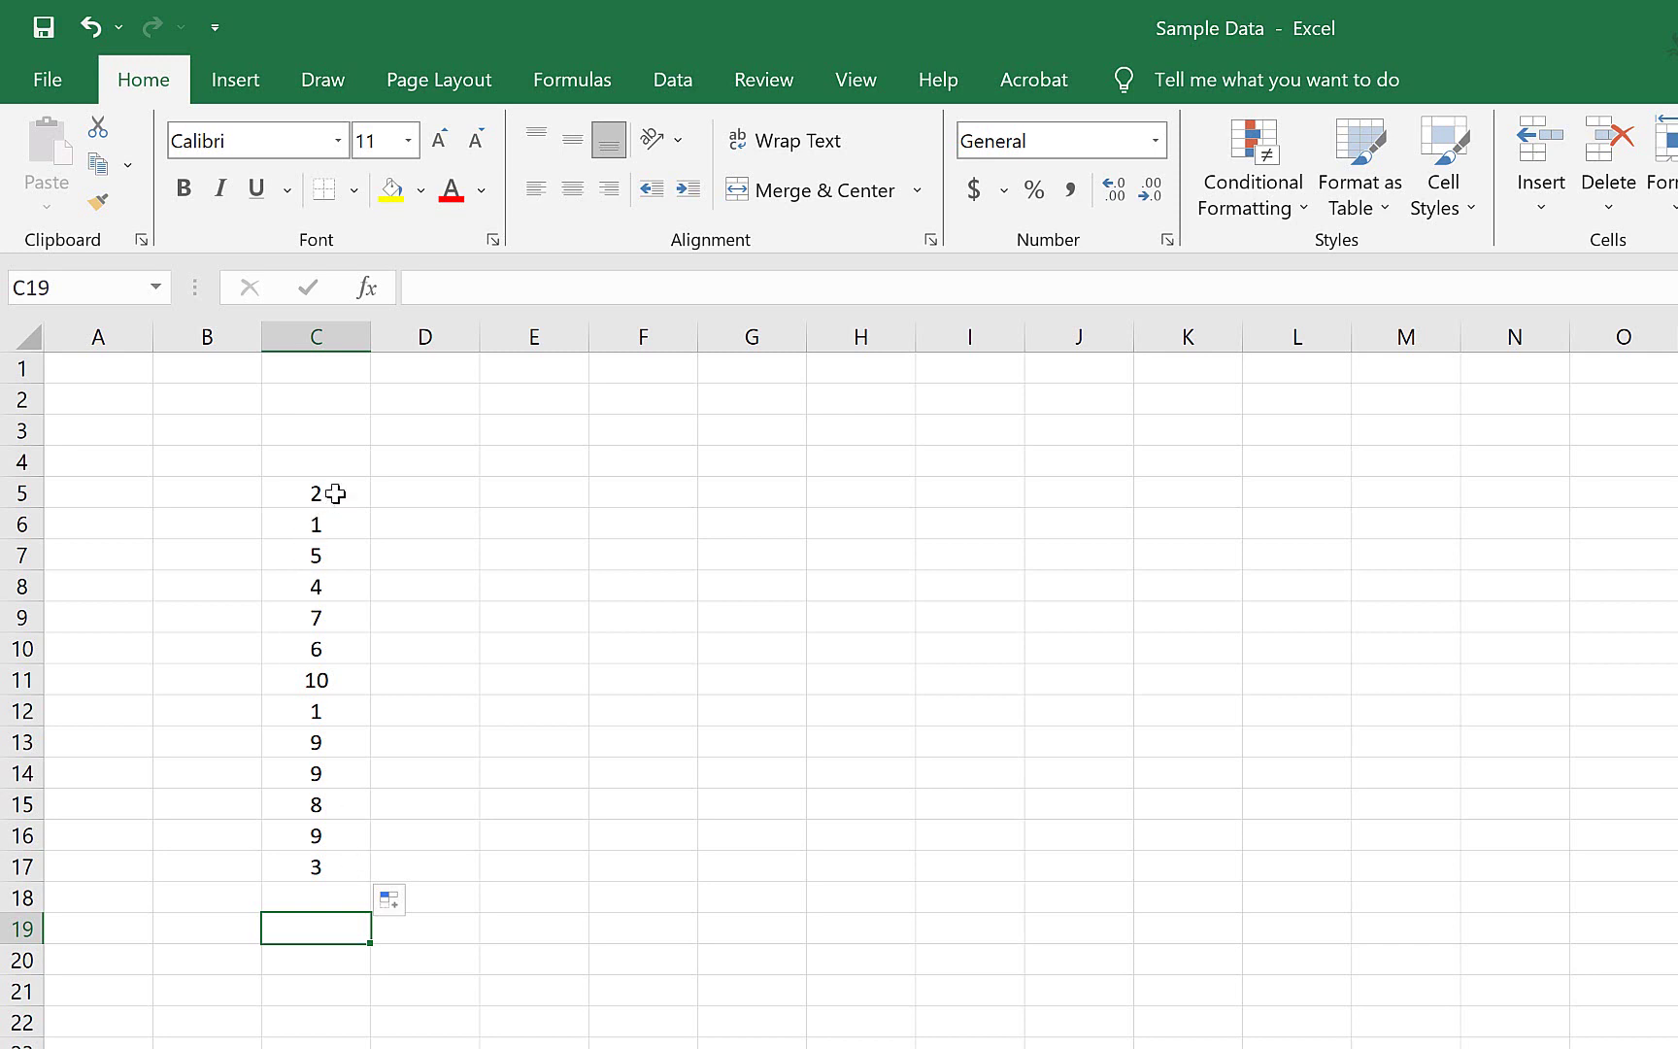
Copy the C5:C17 random formulas across to column K, filling the block C5:K17.
{"action": "left_click_drag", "start_coordinate": [333, 491], "coordinate": [333, 877]}
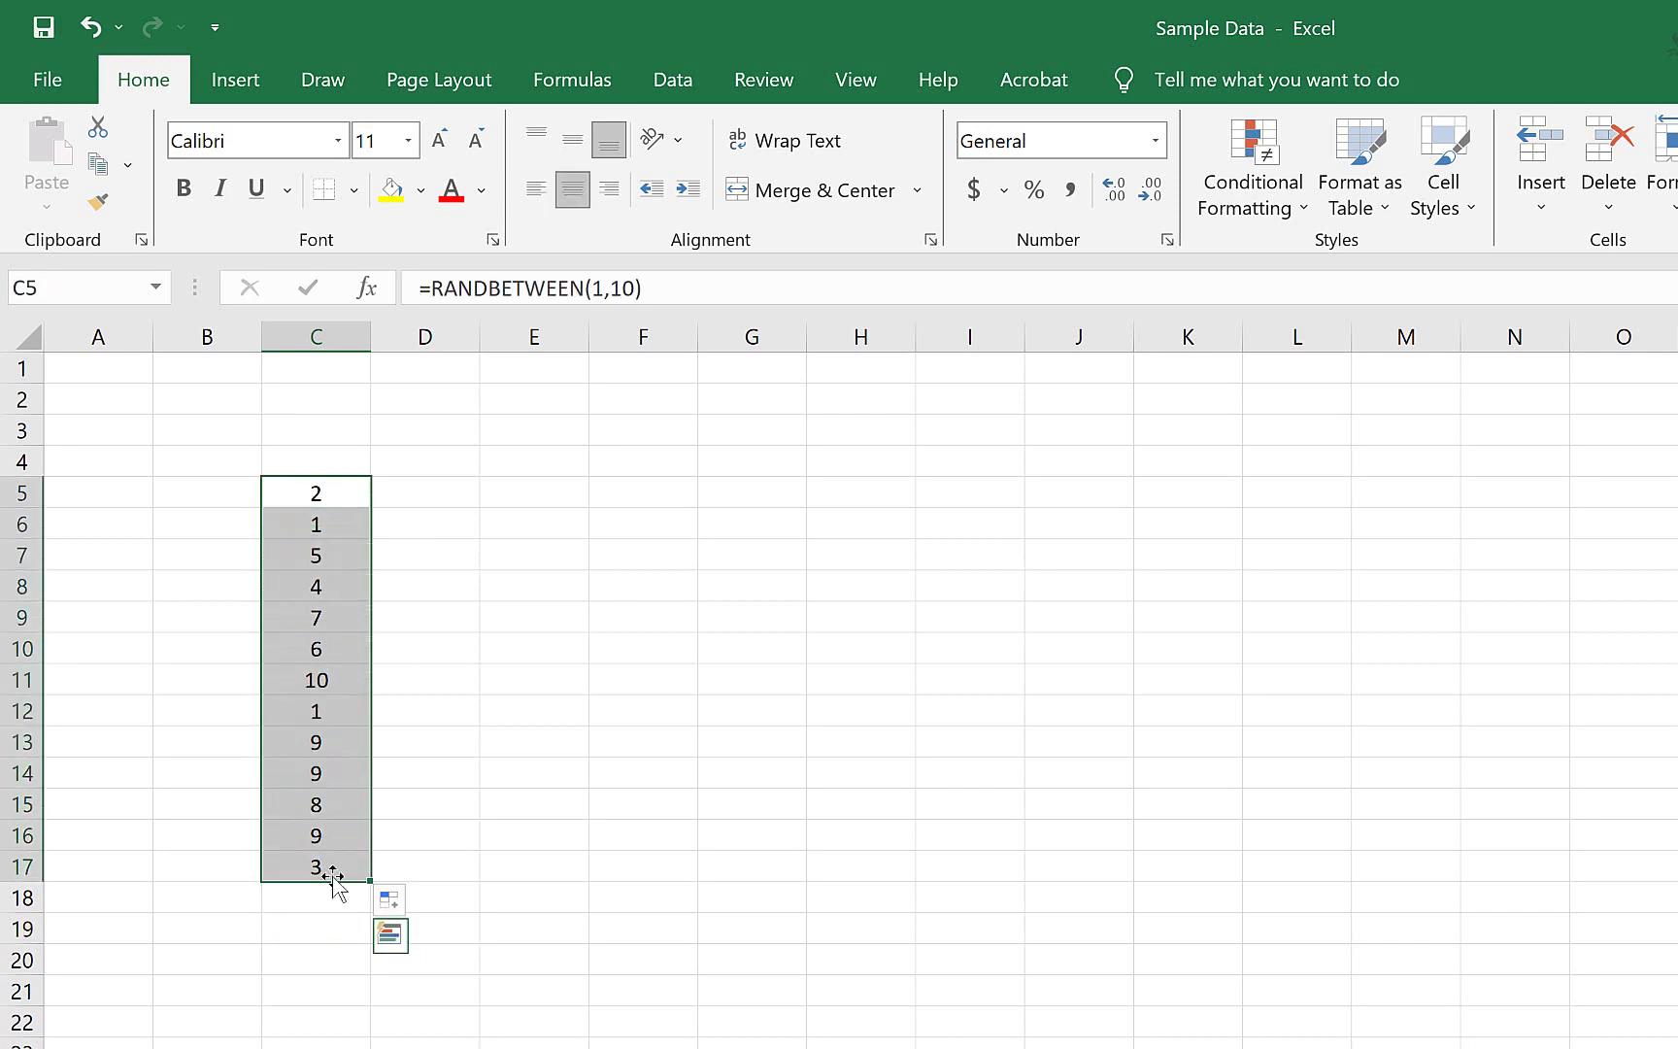
{"action": "key", "text": "ctrl+c"}
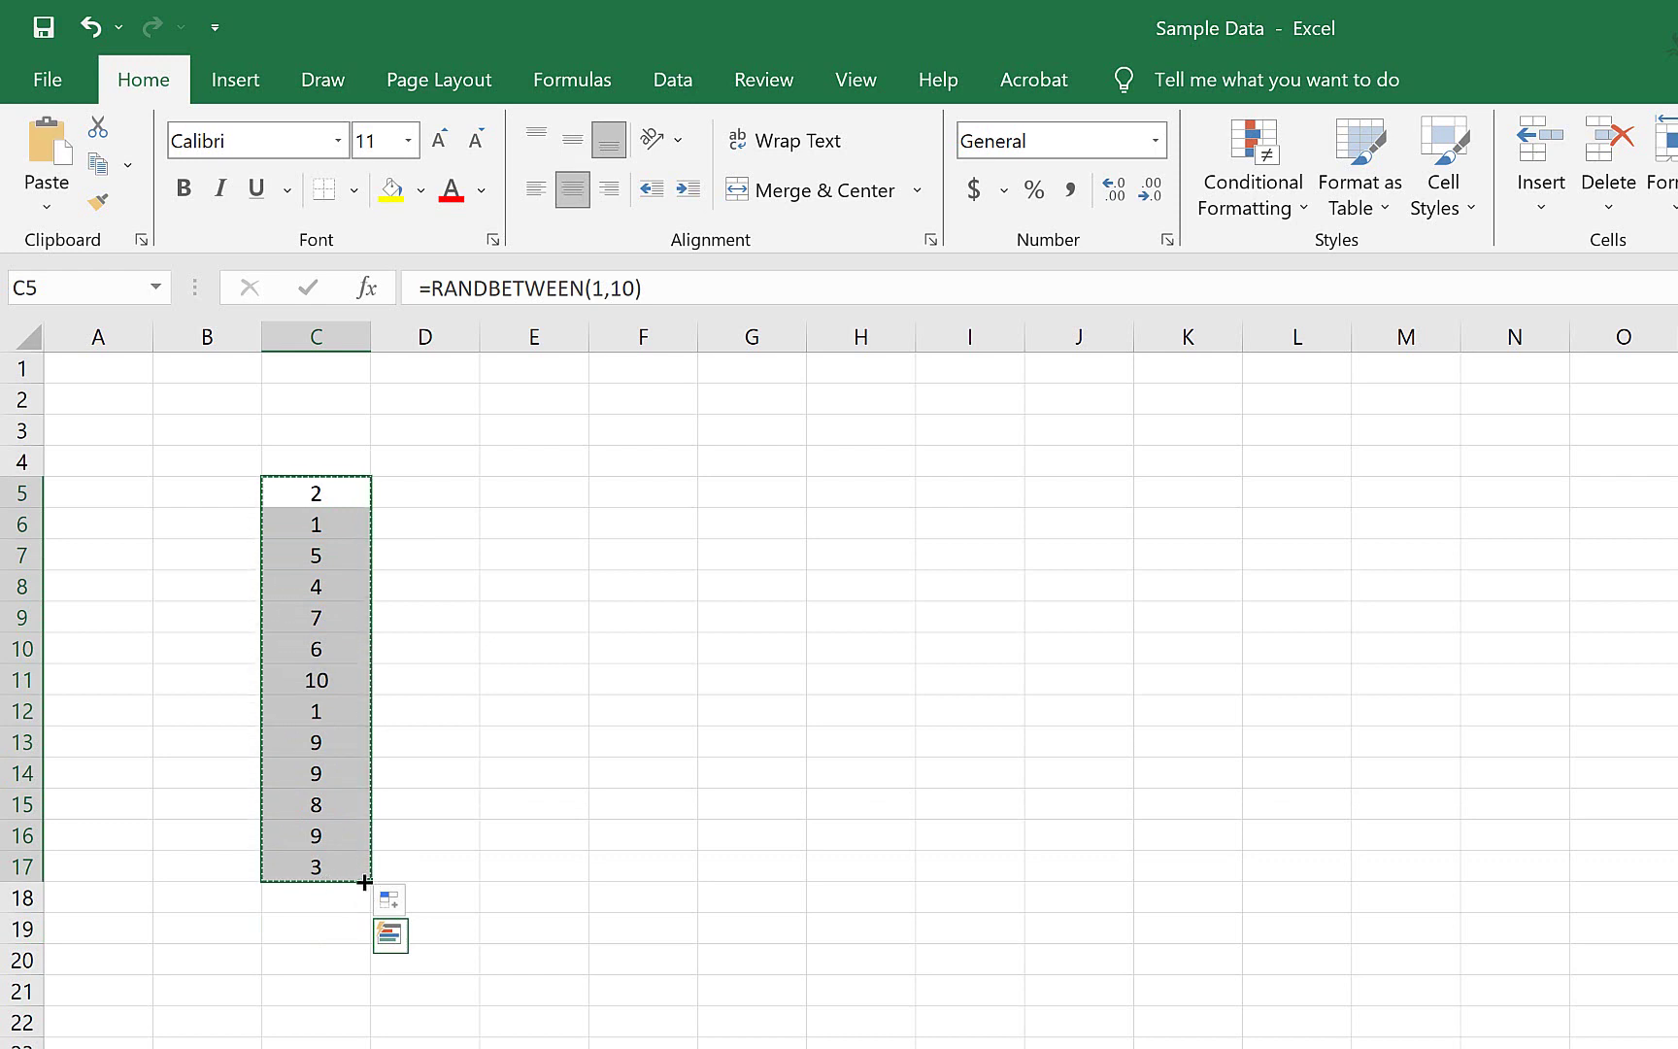
{"action": "left_click_drag", "start_coordinate": [368, 882], "coordinate": [1265, 891]}
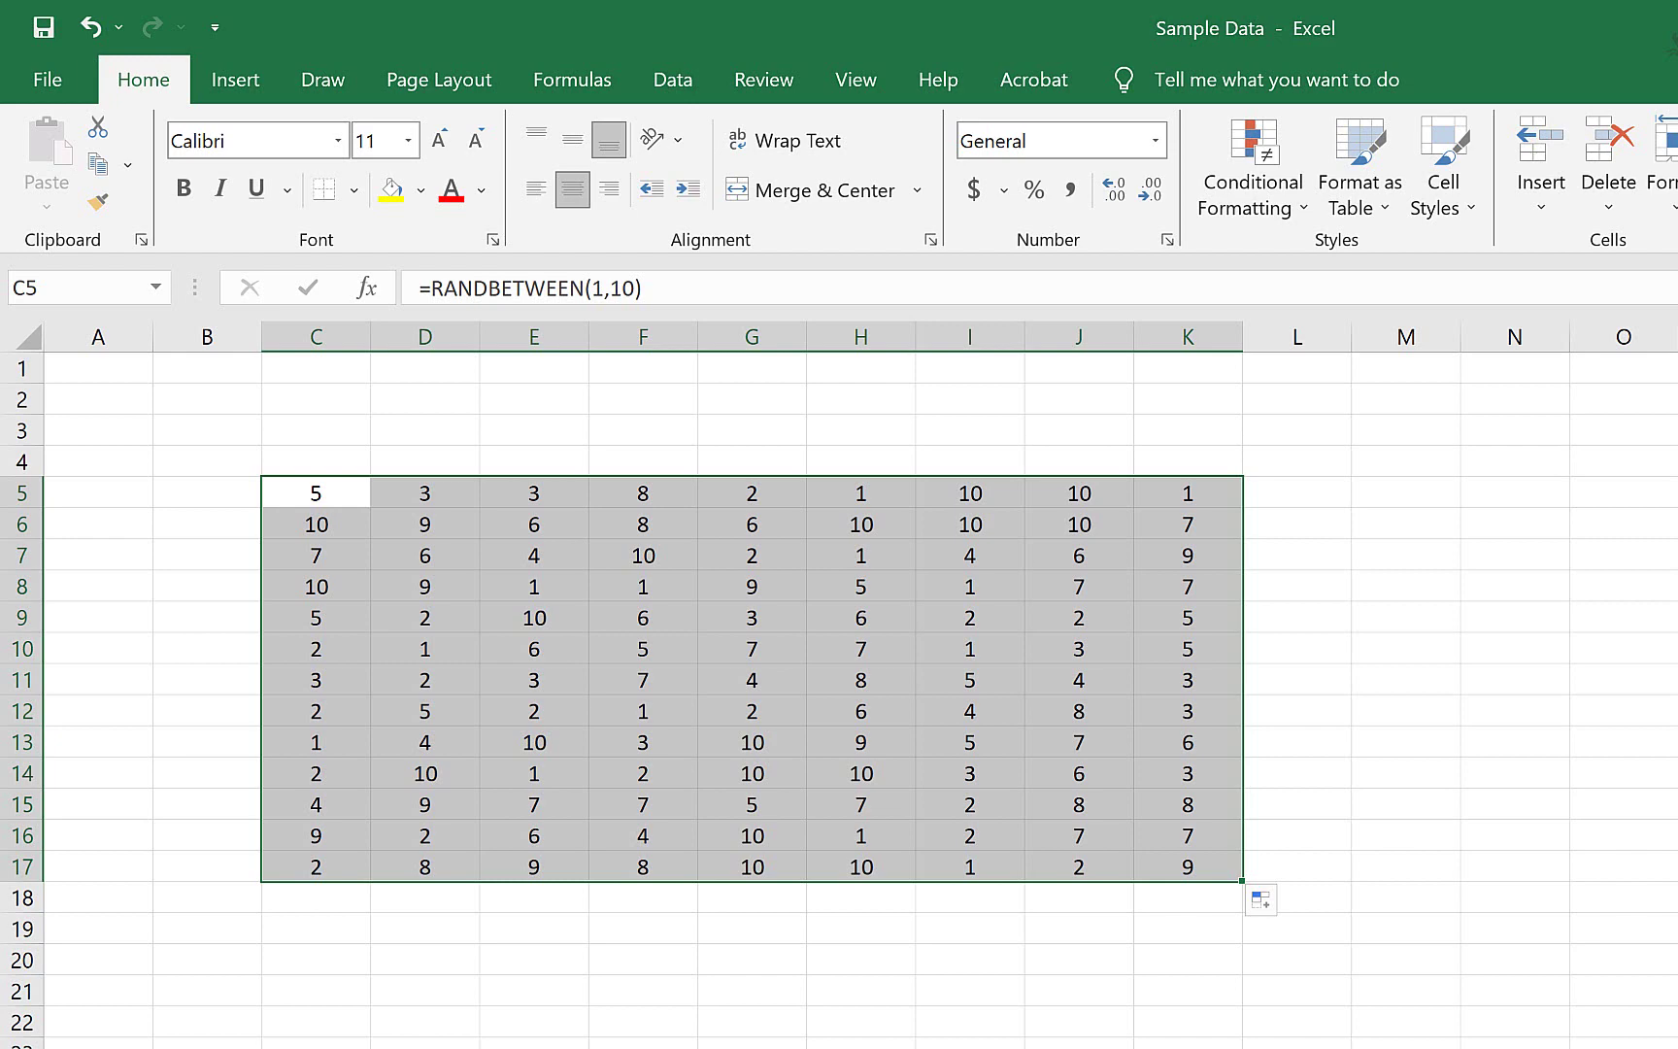
Deselect the filled block to show the X and Y data table in C3:D13.
{"action": "left_click", "coordinate": [340, 465]}
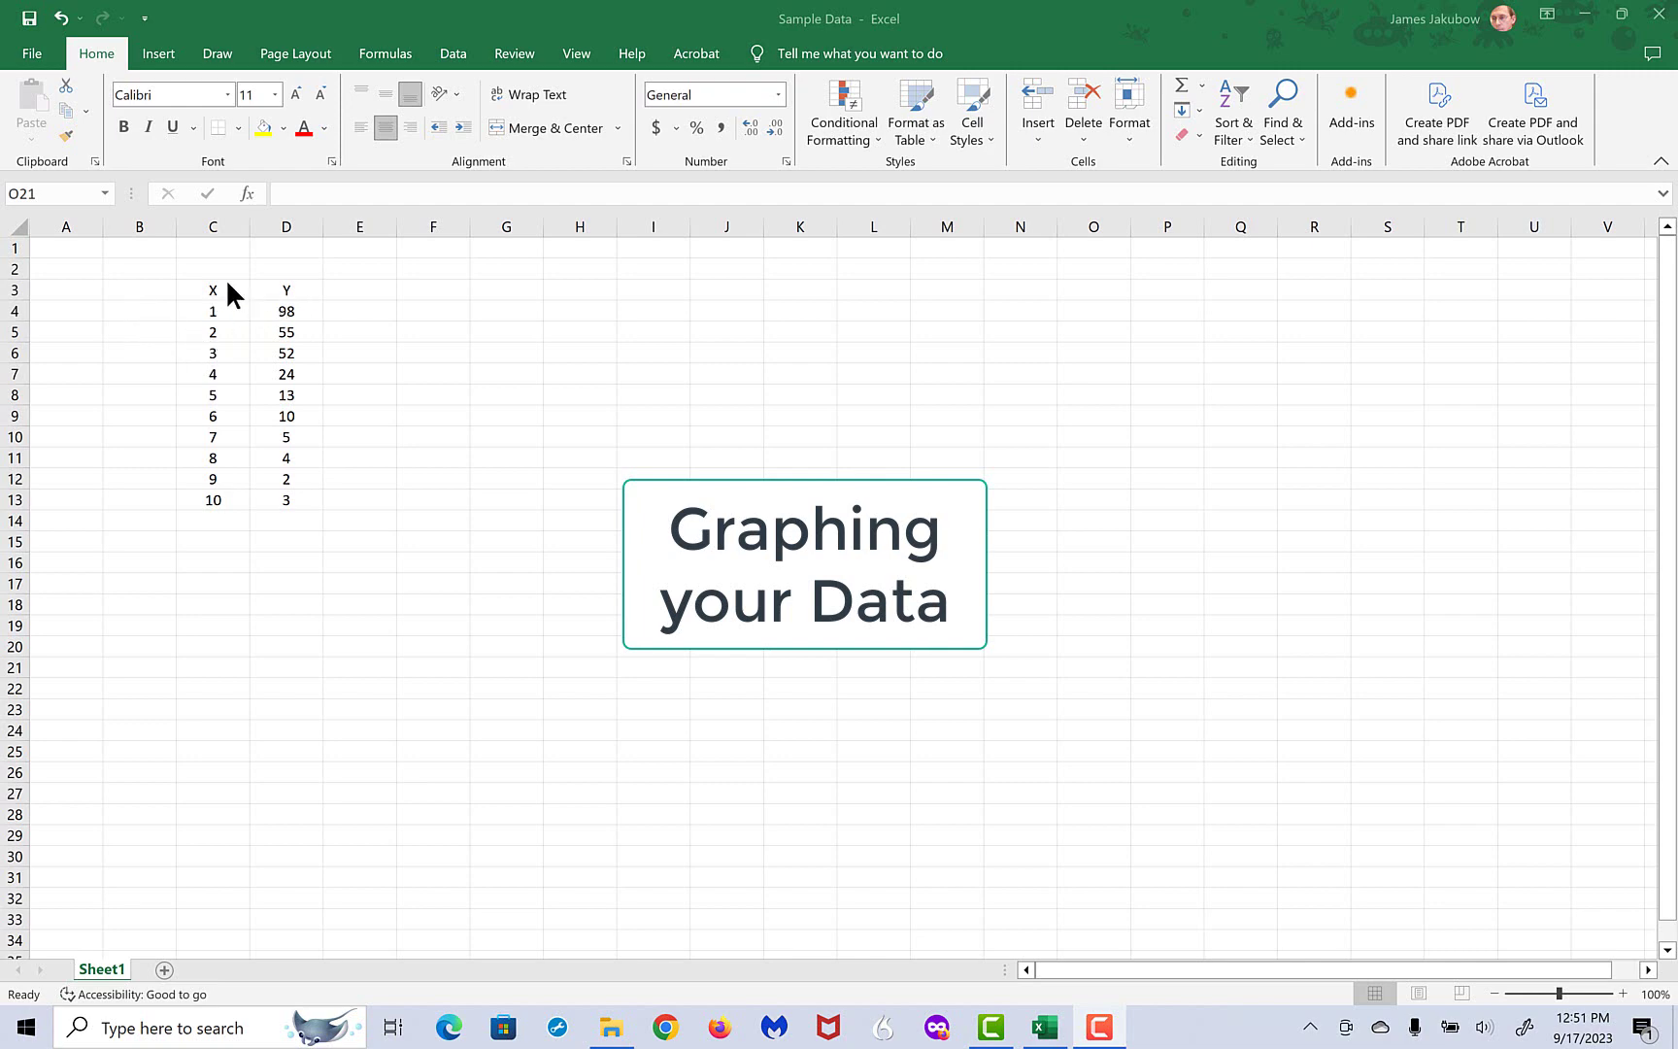
Insert a basic 2-D line chart of the X and Y table in C3:D13.
{"action": "left_click_drag", "start_coordinate": [230, 290], "coordinate": [307, 332]}
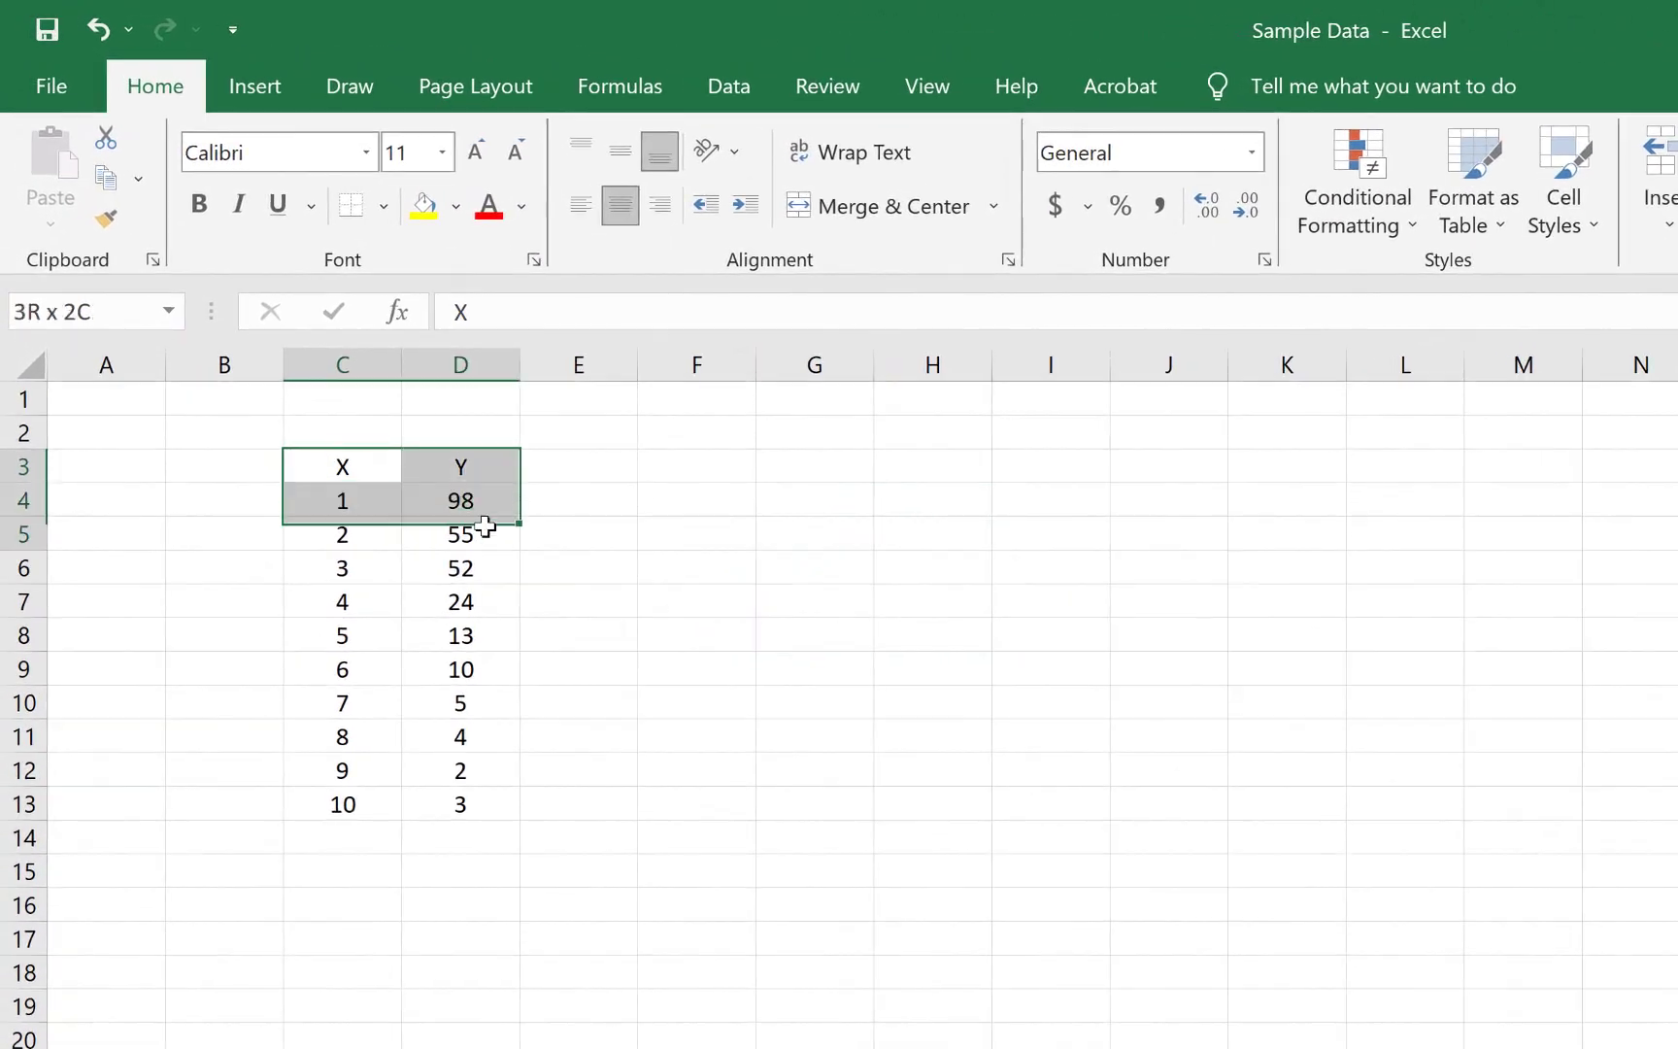
{"action": "left_click_drag", "start_coordinate": [492, 536], "coordinate": [487, 801]}
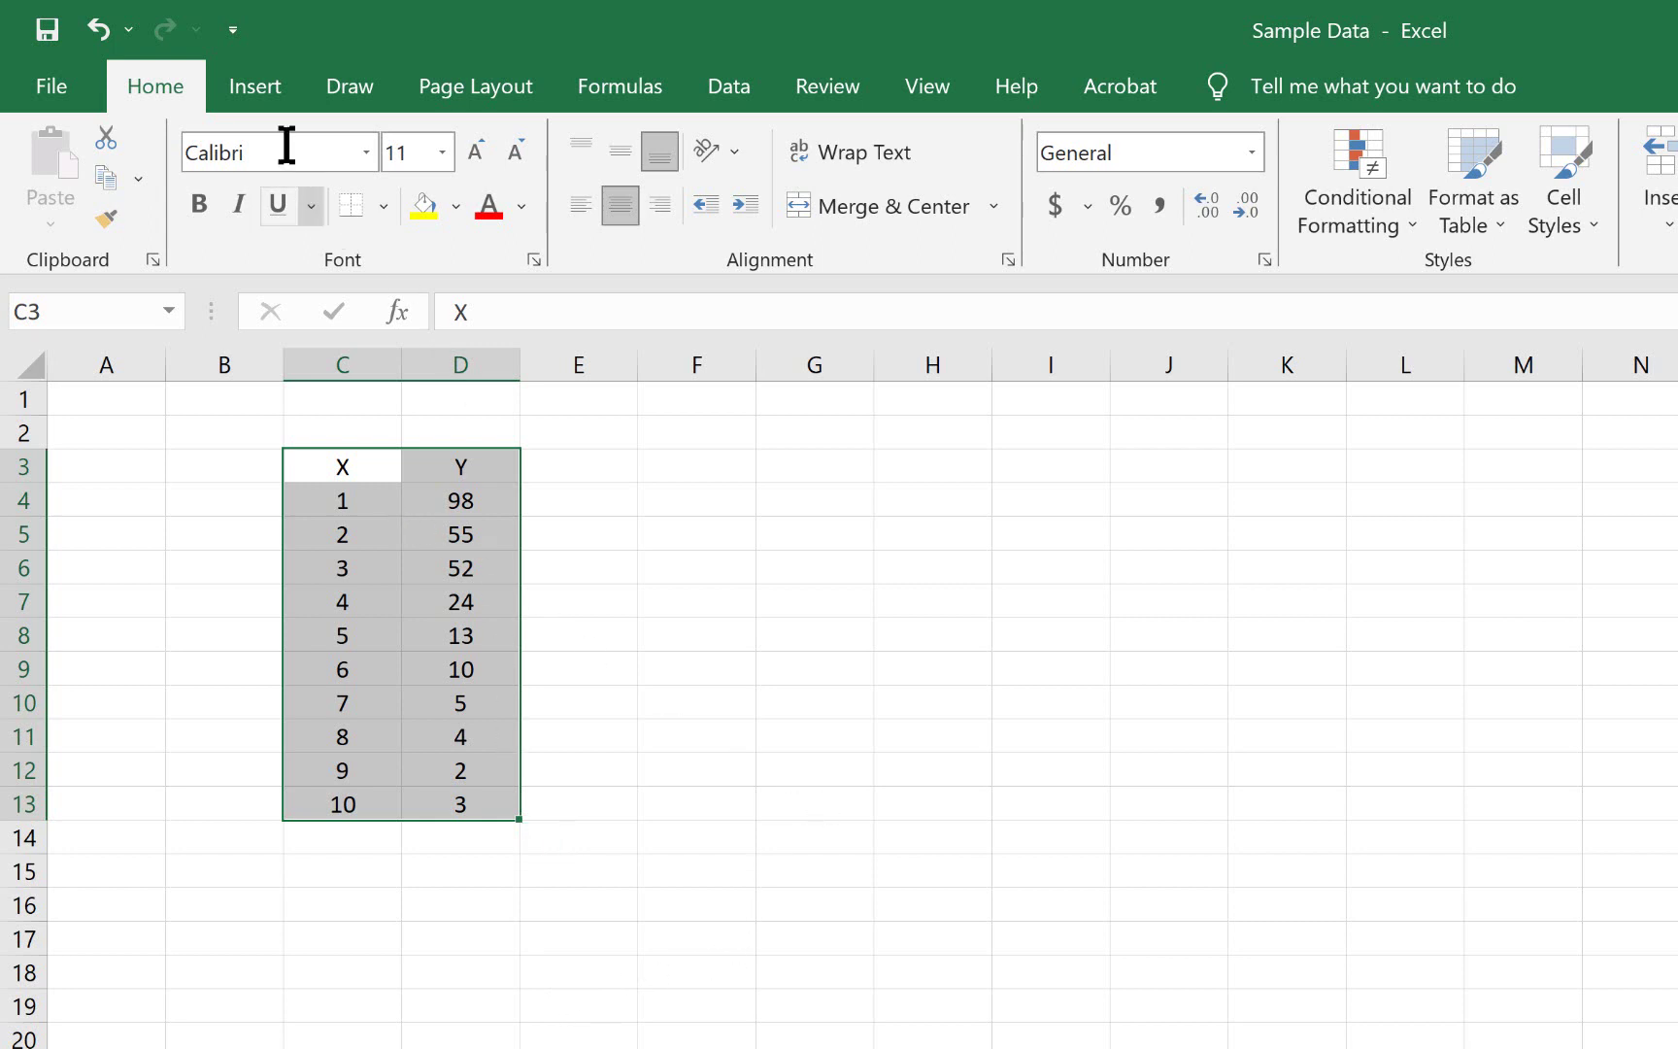
{"action": "left_click", "coordinate": [255, 87]}
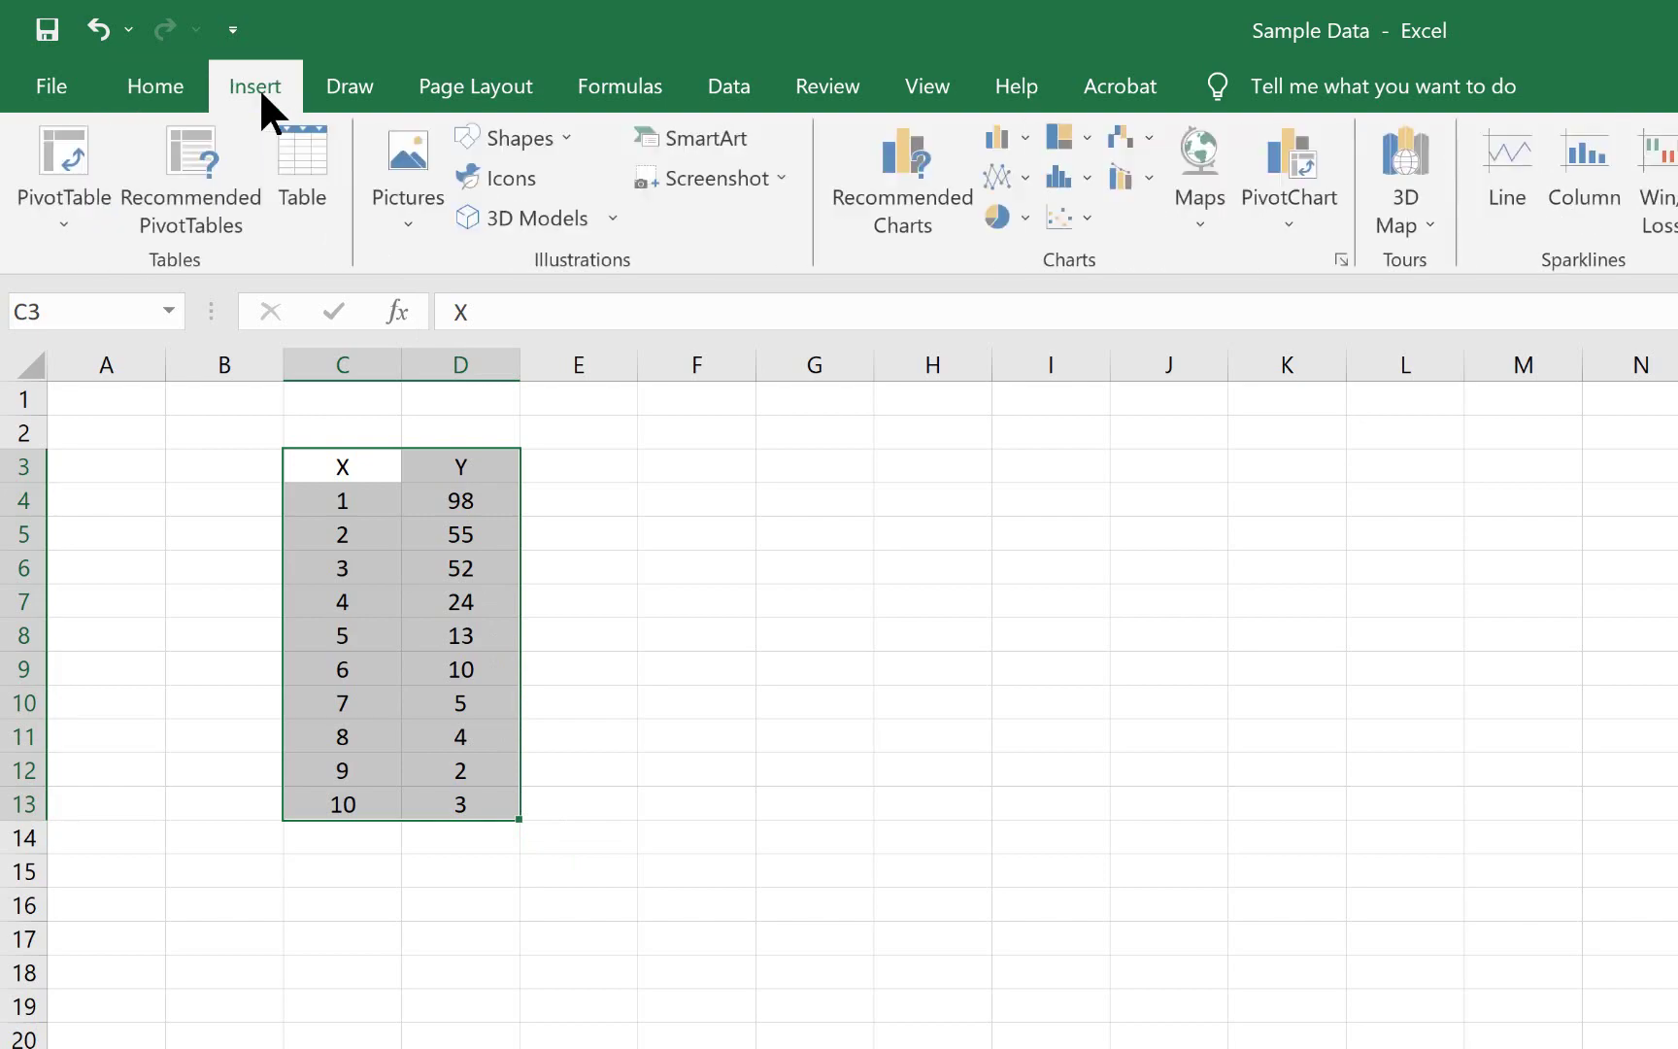
{"action": "left_click", "coordinate": [1026, 177]}
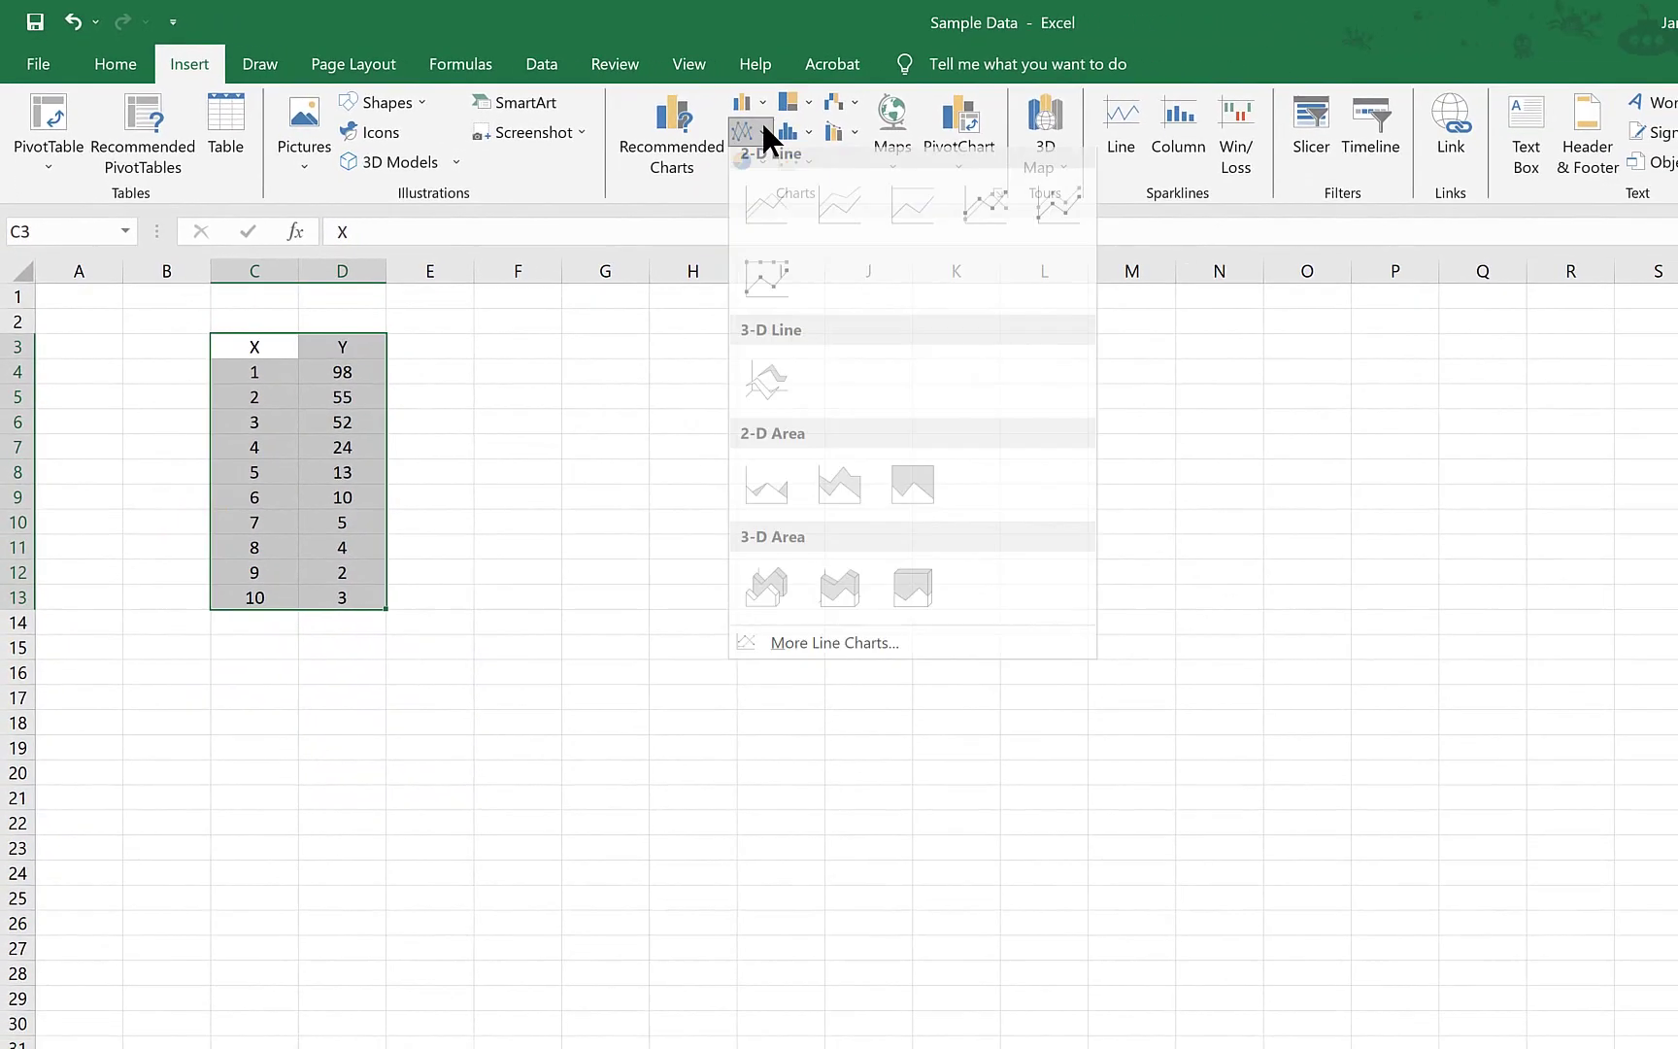
{"action": "left_click", "coordinate": [758, 206]}
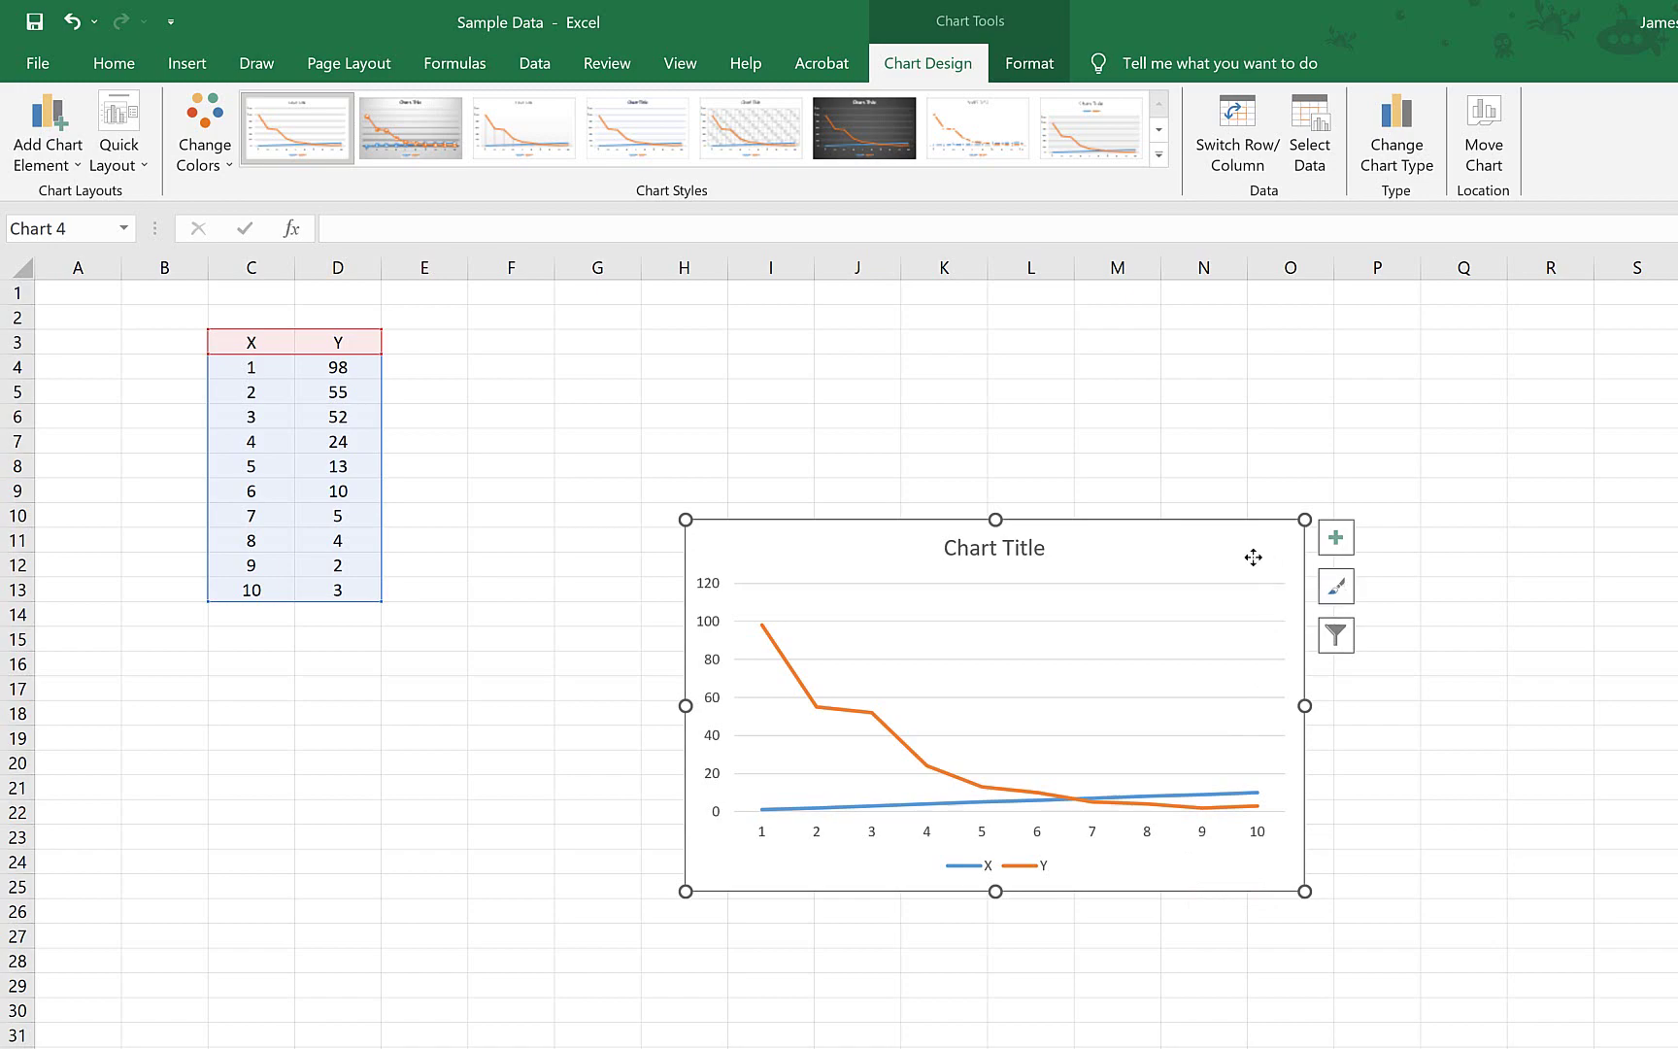
Delete the line chart and select only the Y values in D4:D13.
{"action": "key", "text": "Delete"}
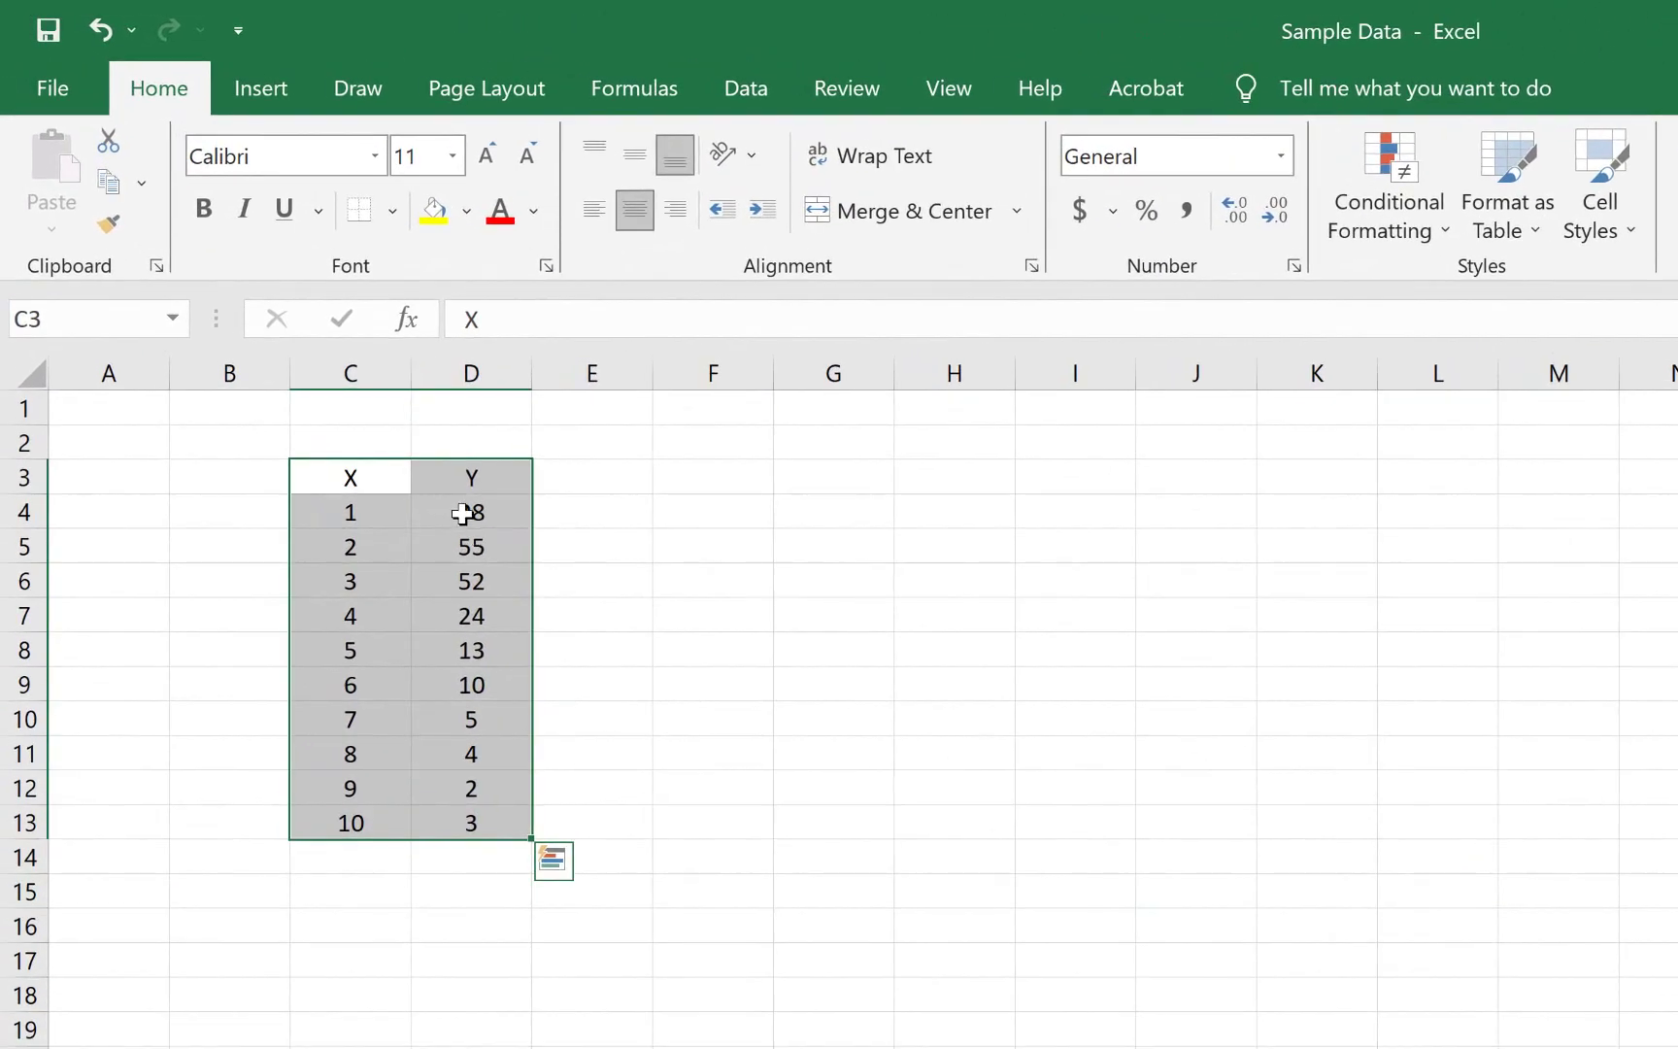
{"action": "left_click_drag", "start_coordinate": [462, 513], "coordinate": [436, 825]}
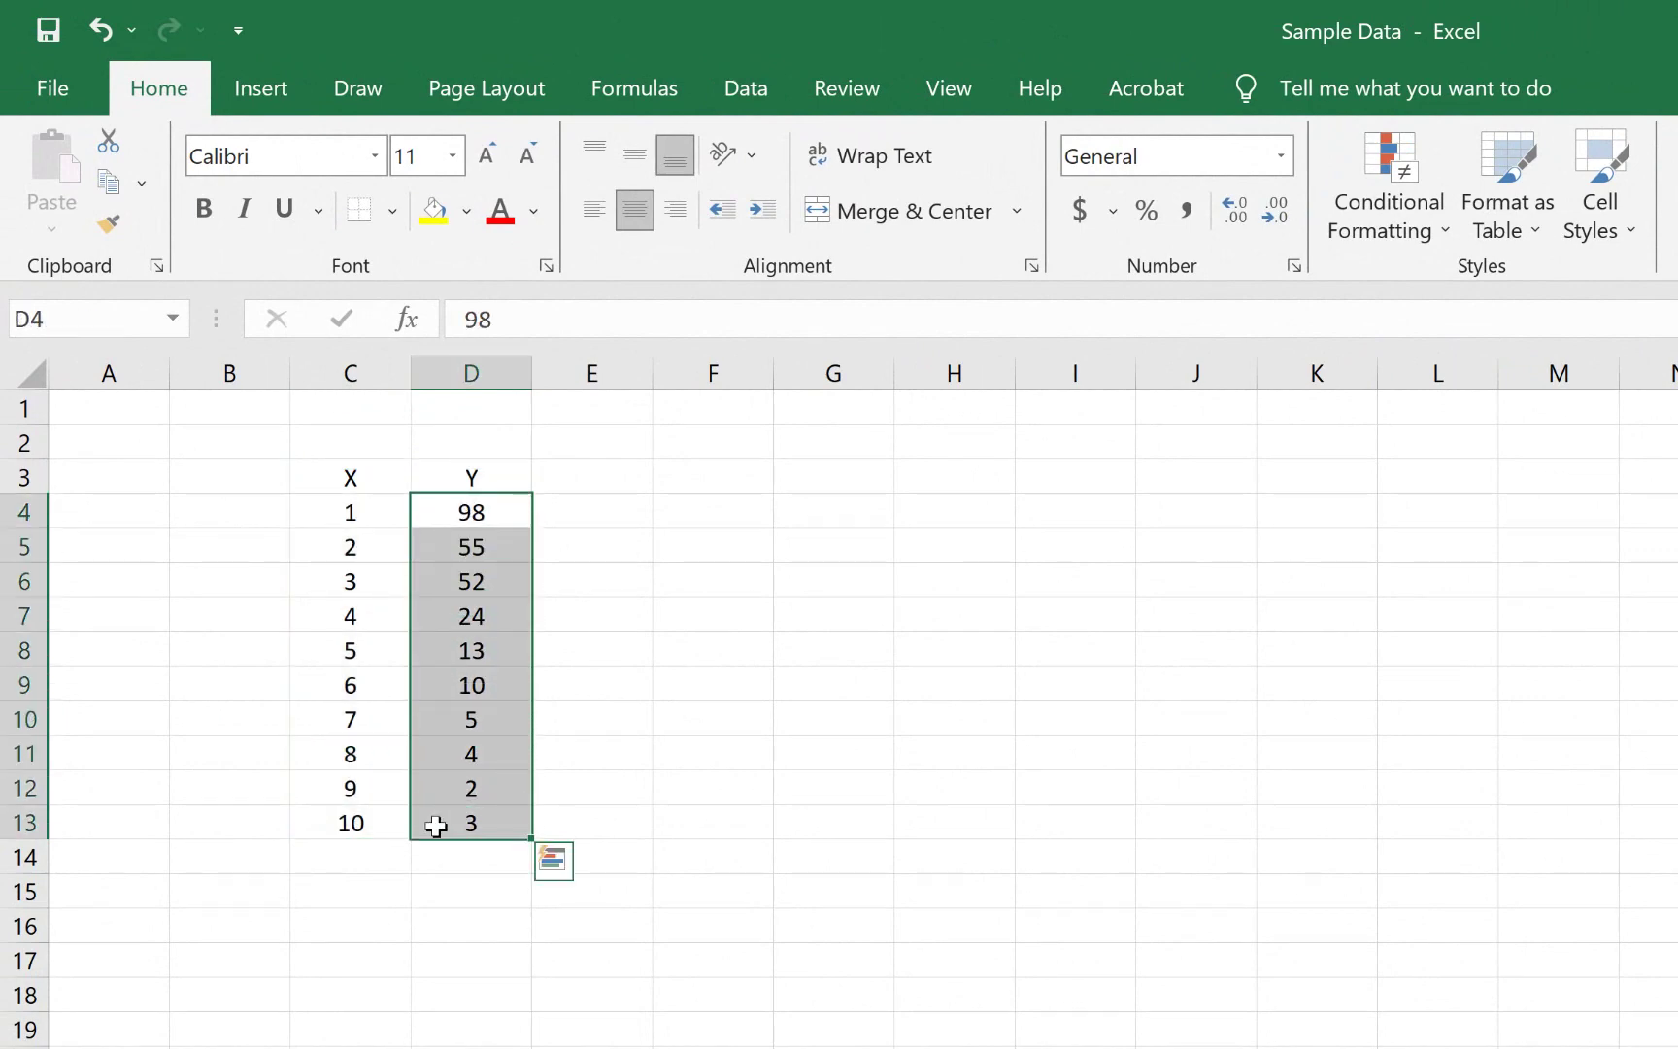
{"action": "left_click", "coordinate": [249, 95]}
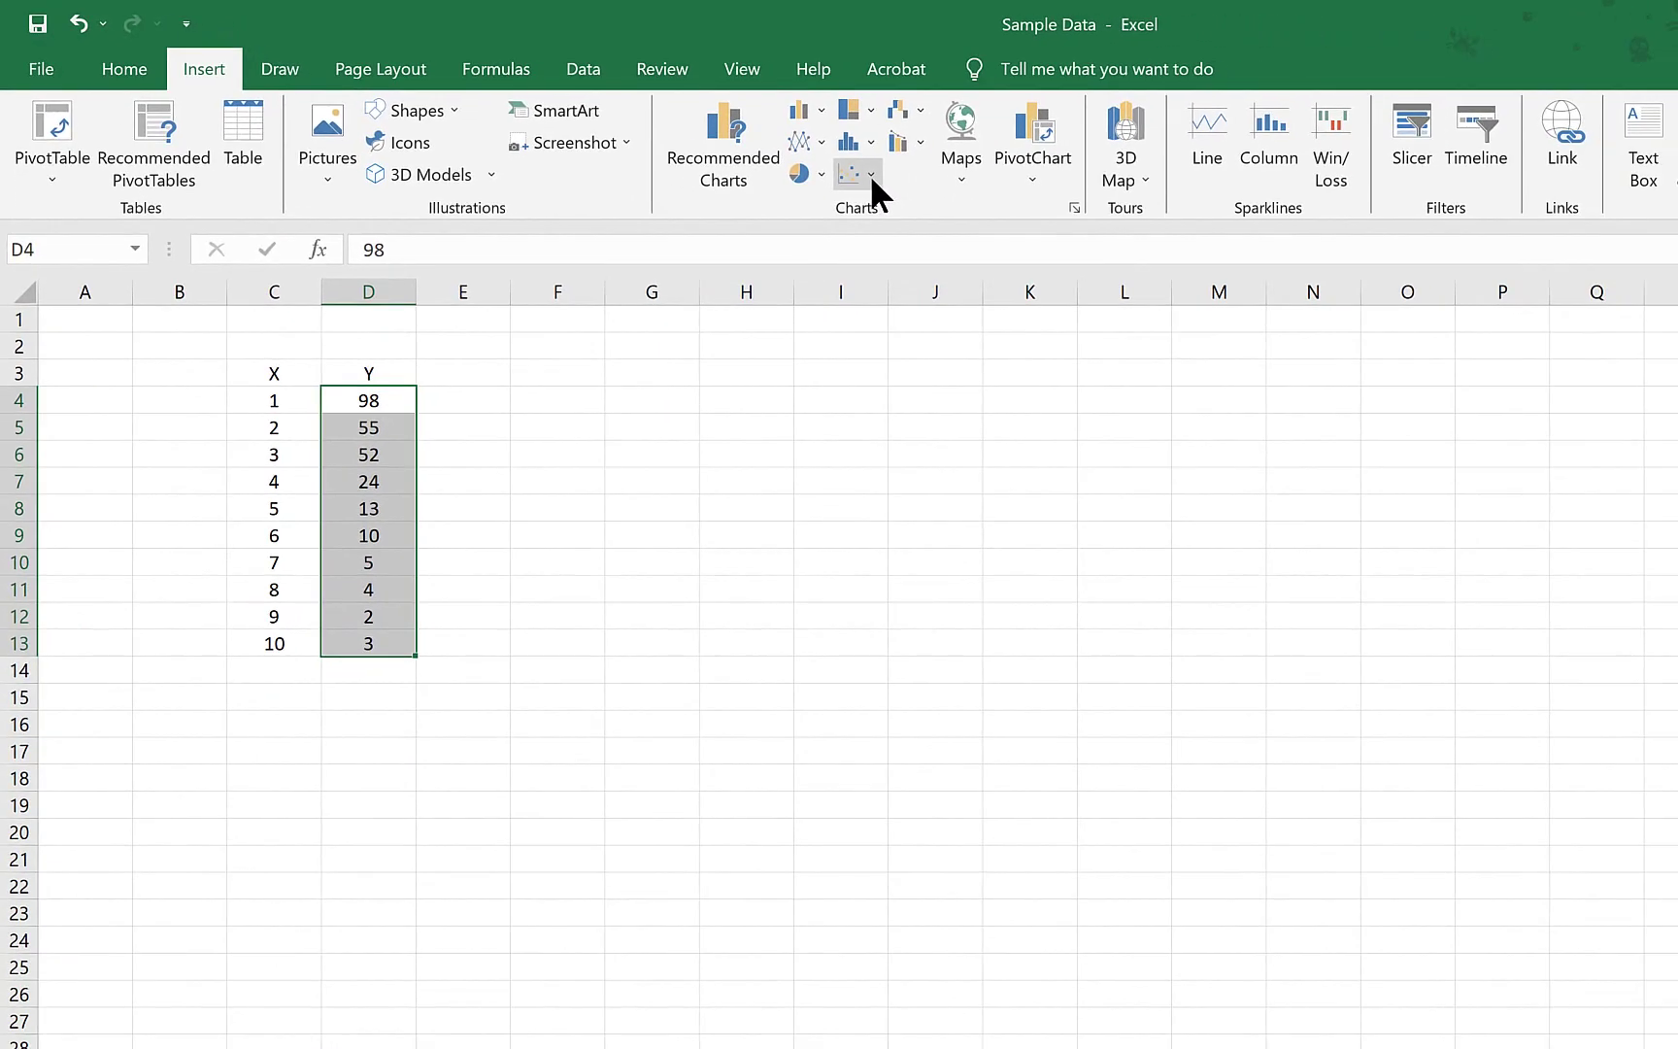
Insert a plain scatter chart of the Y values, briefly trying a 2-D line chart before reverting.
{"action": "left_click", "coordinate": [871, 171]}
{"action": "left_click", "coordinate": [893, 257]}
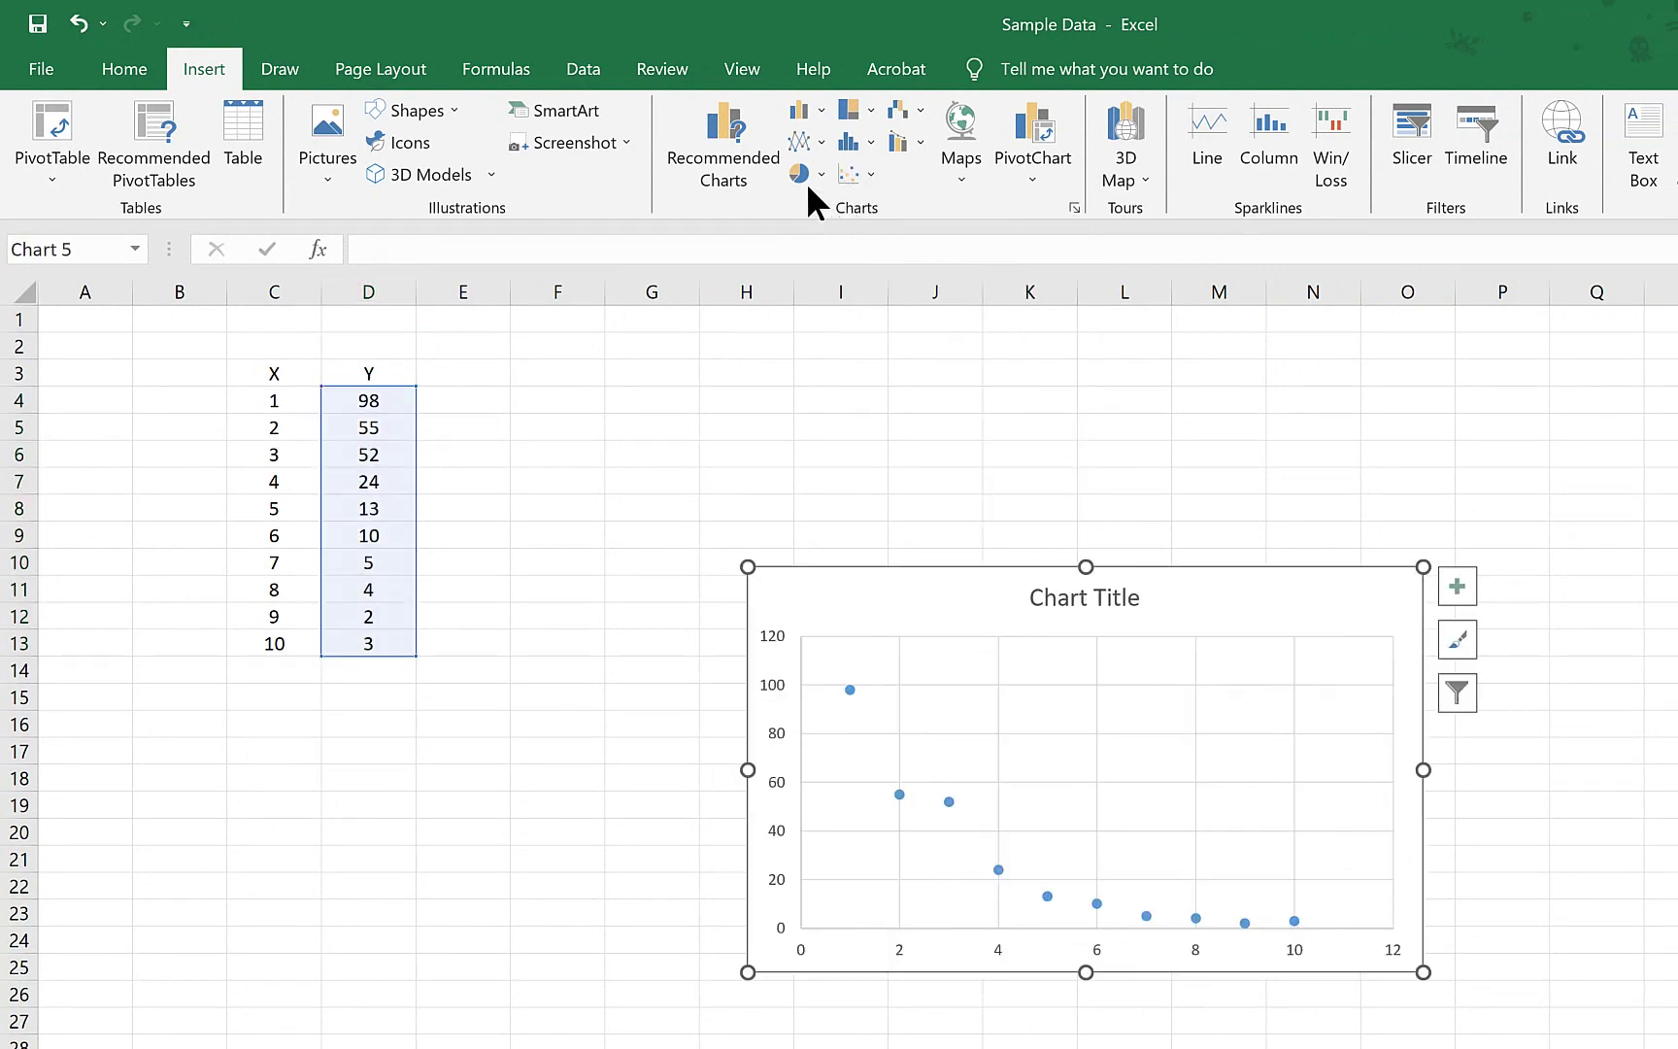
{"action": "left_click", "coordinate": [818, 146]}
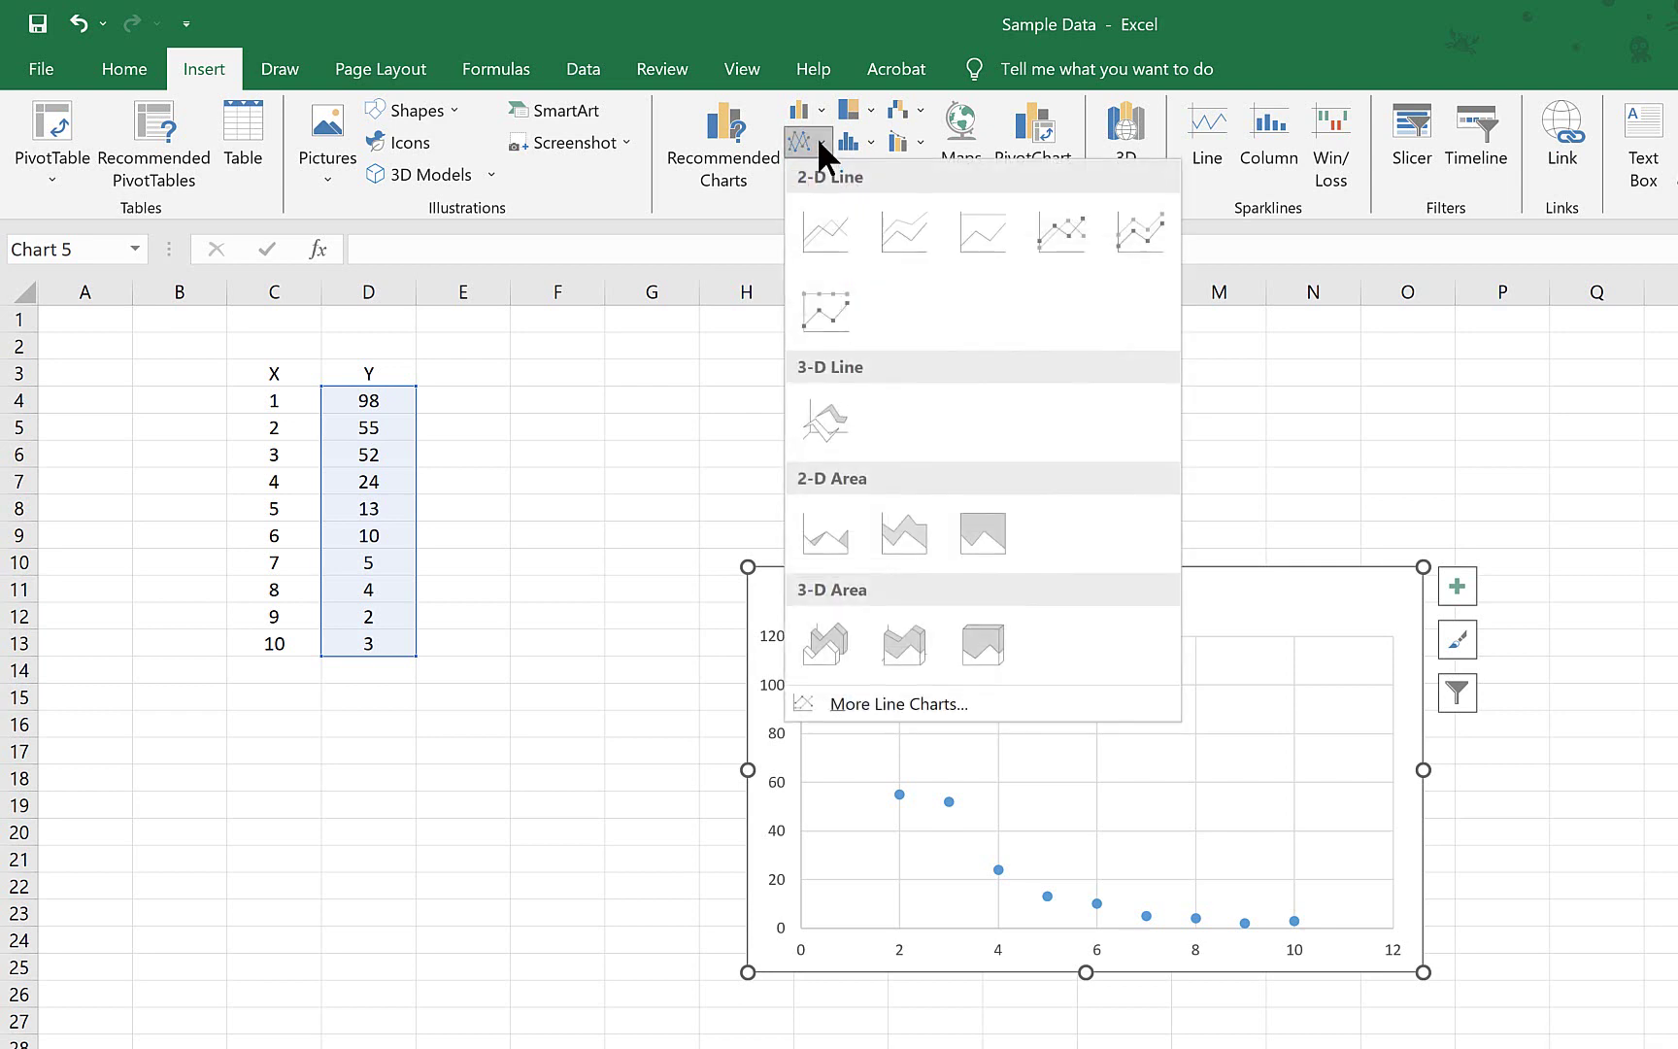
{"action": "left_click", "coordinate": [829, 231]}
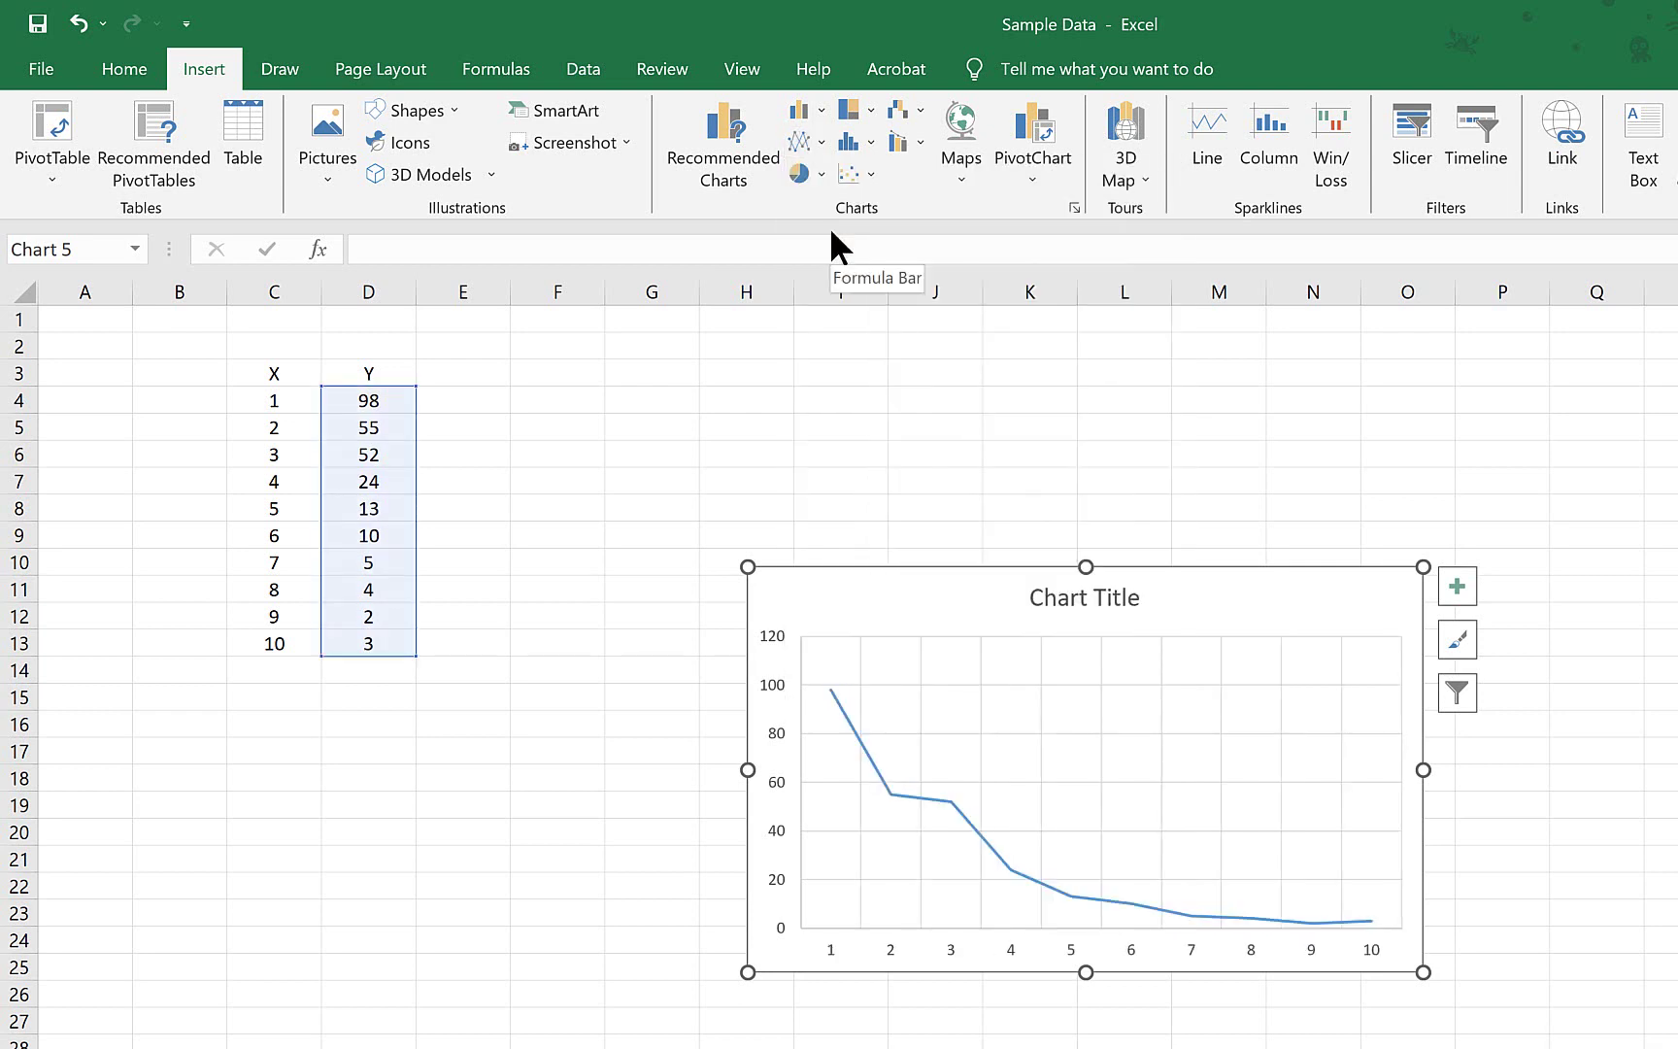
{"action": "left_click", "coordinate": [869, 172]}
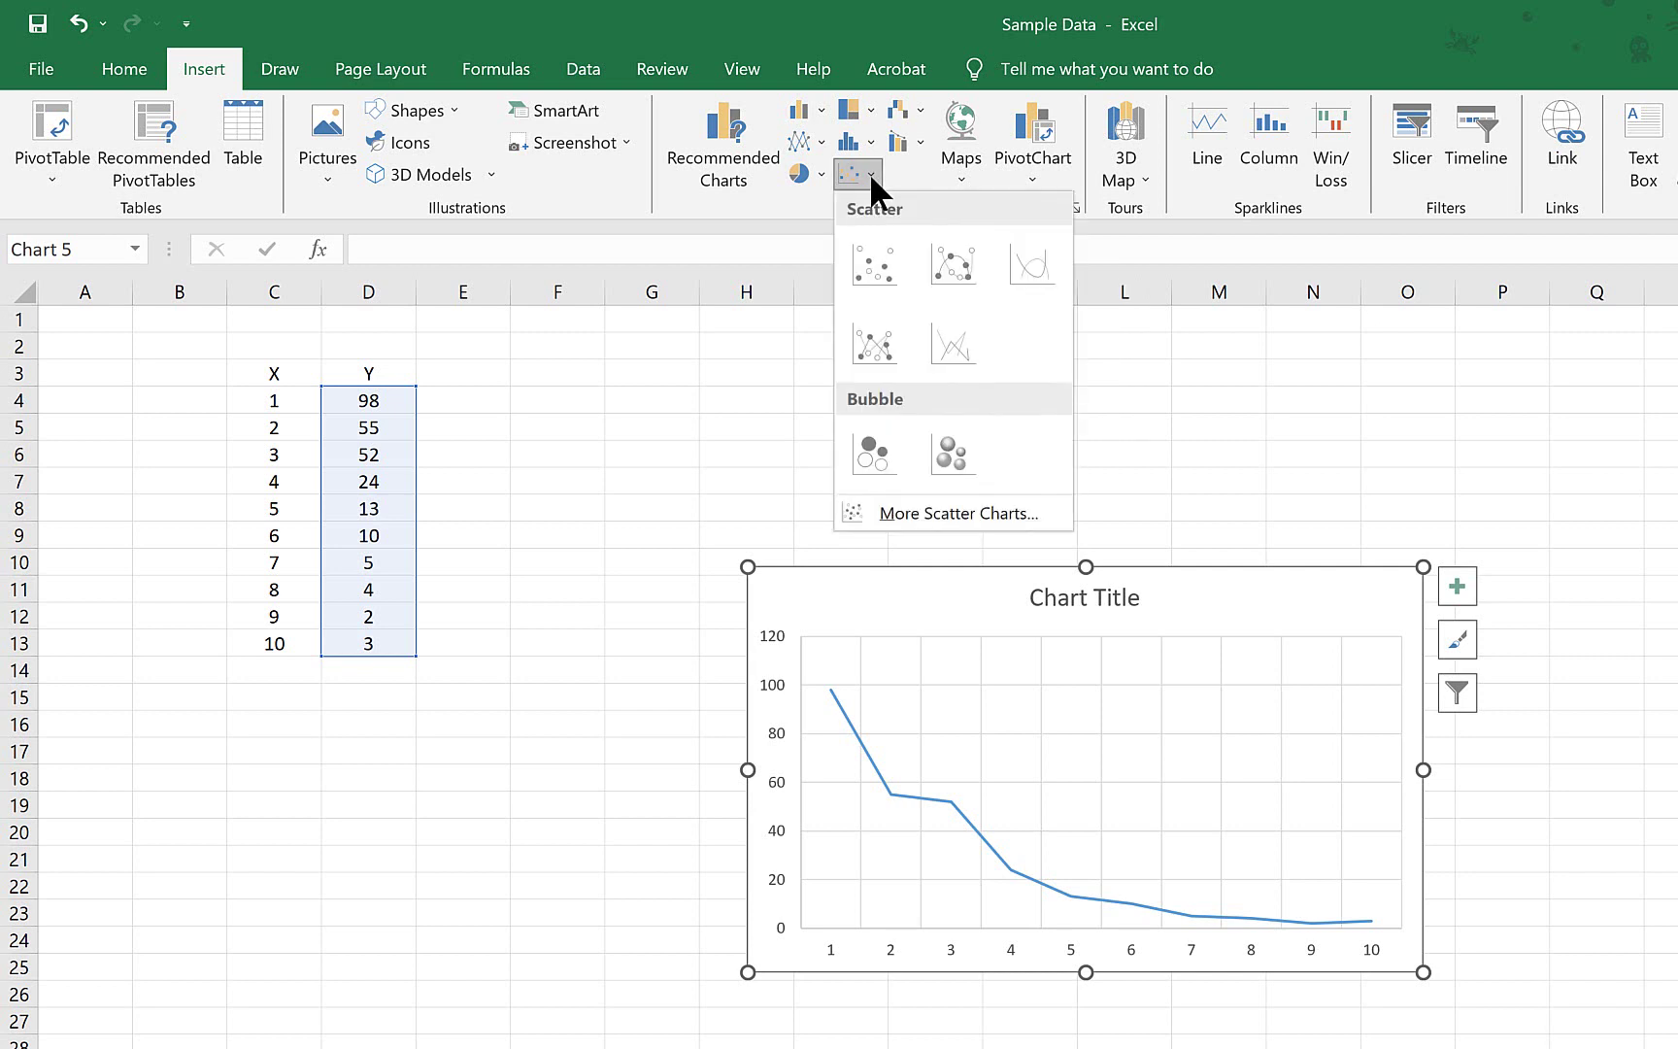
{"action": "left_click", "coordinate": [860, 255]}
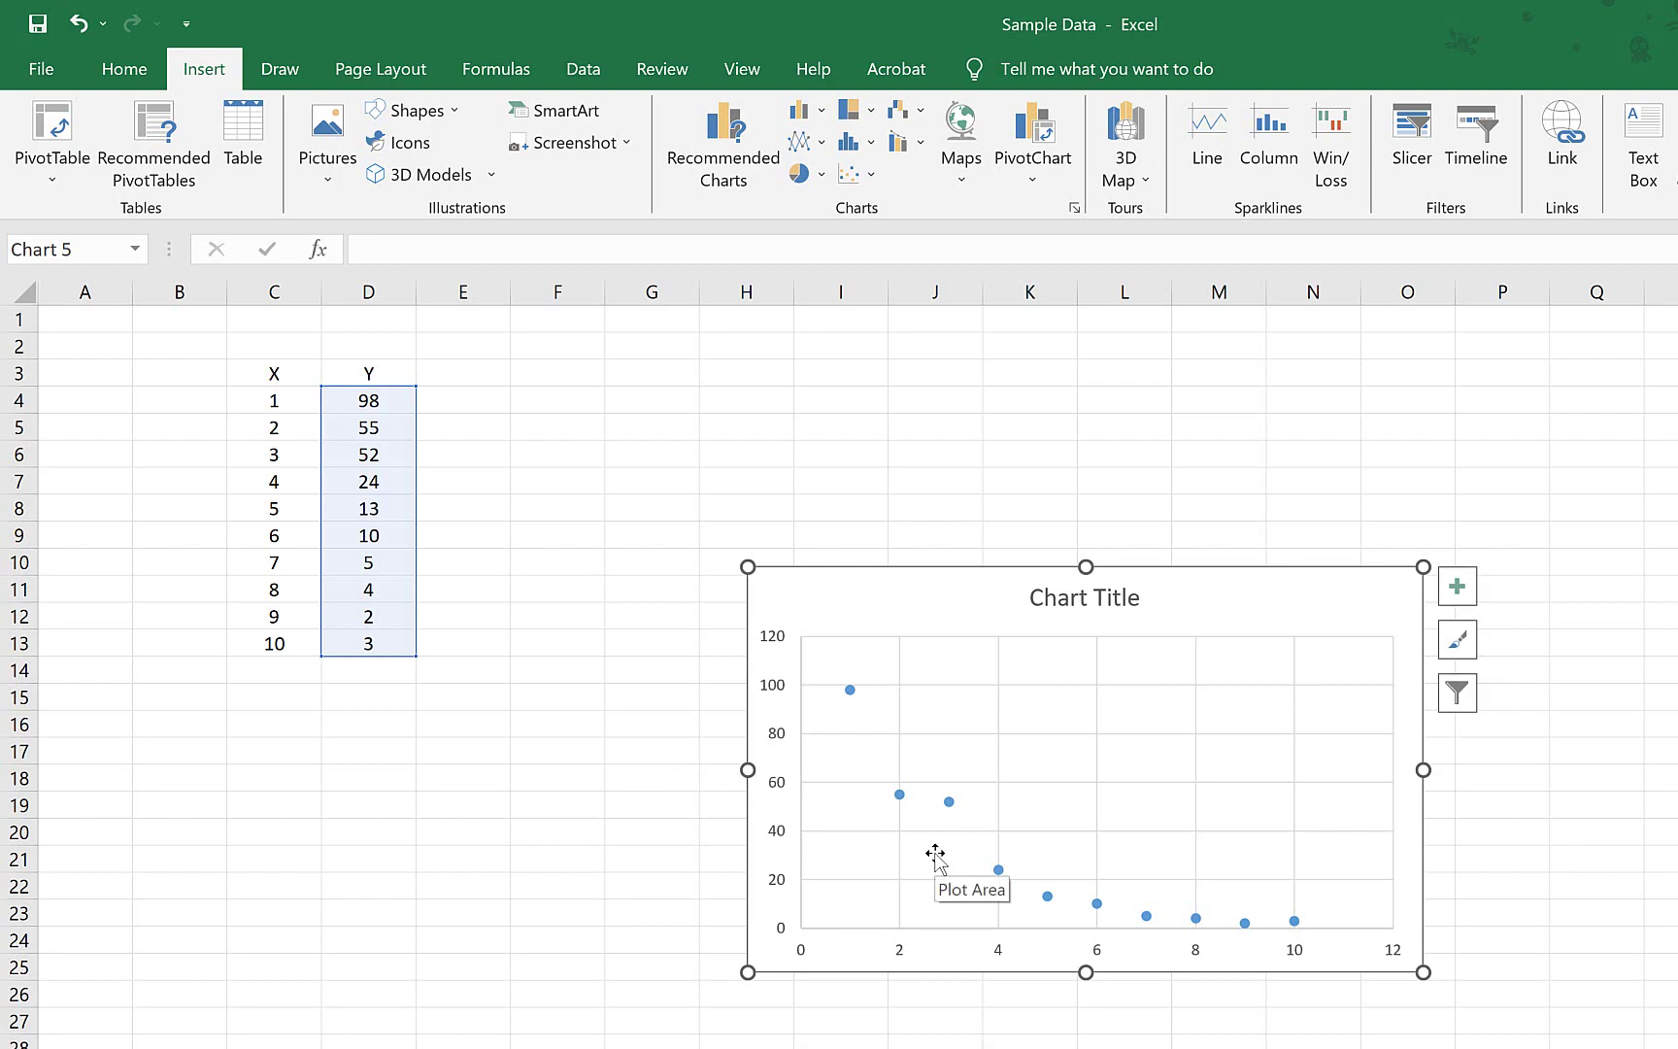
{"action": "left_click", "coordinate": [907, 609]}
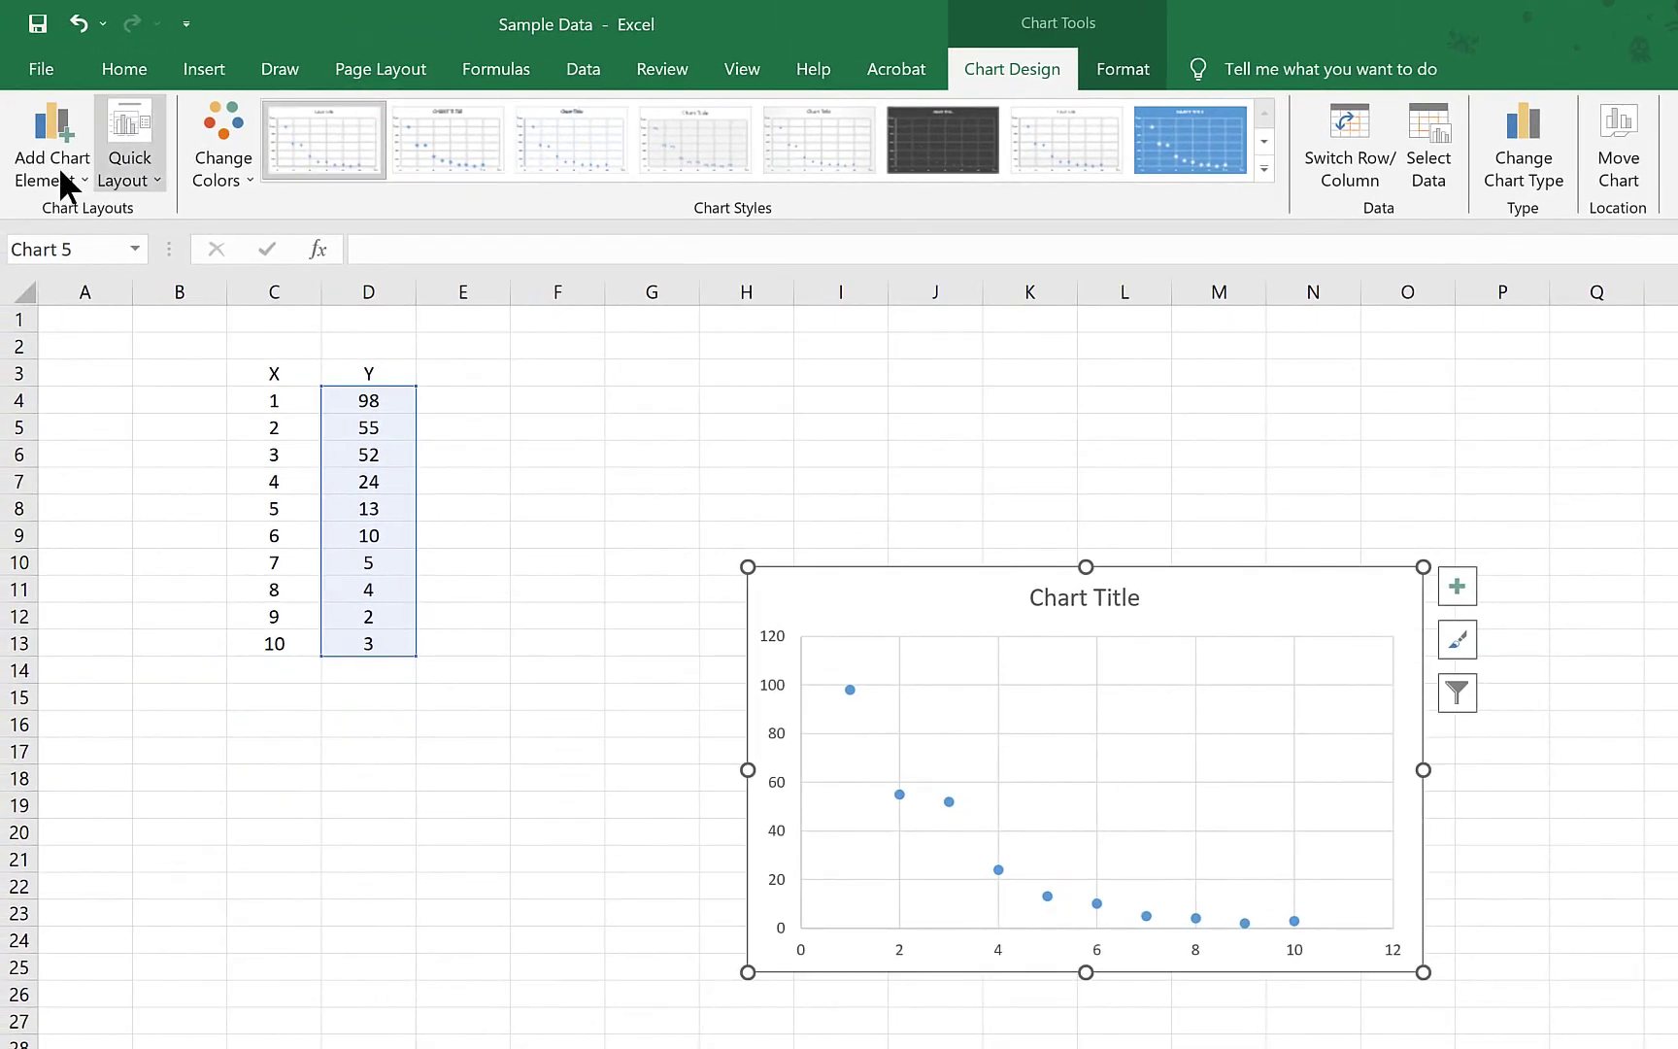
Add a primary horizontal axis title to the scatter chart and change its text to 'X axis'.
{"action": "left_click", "coordinate": [52, 160]}
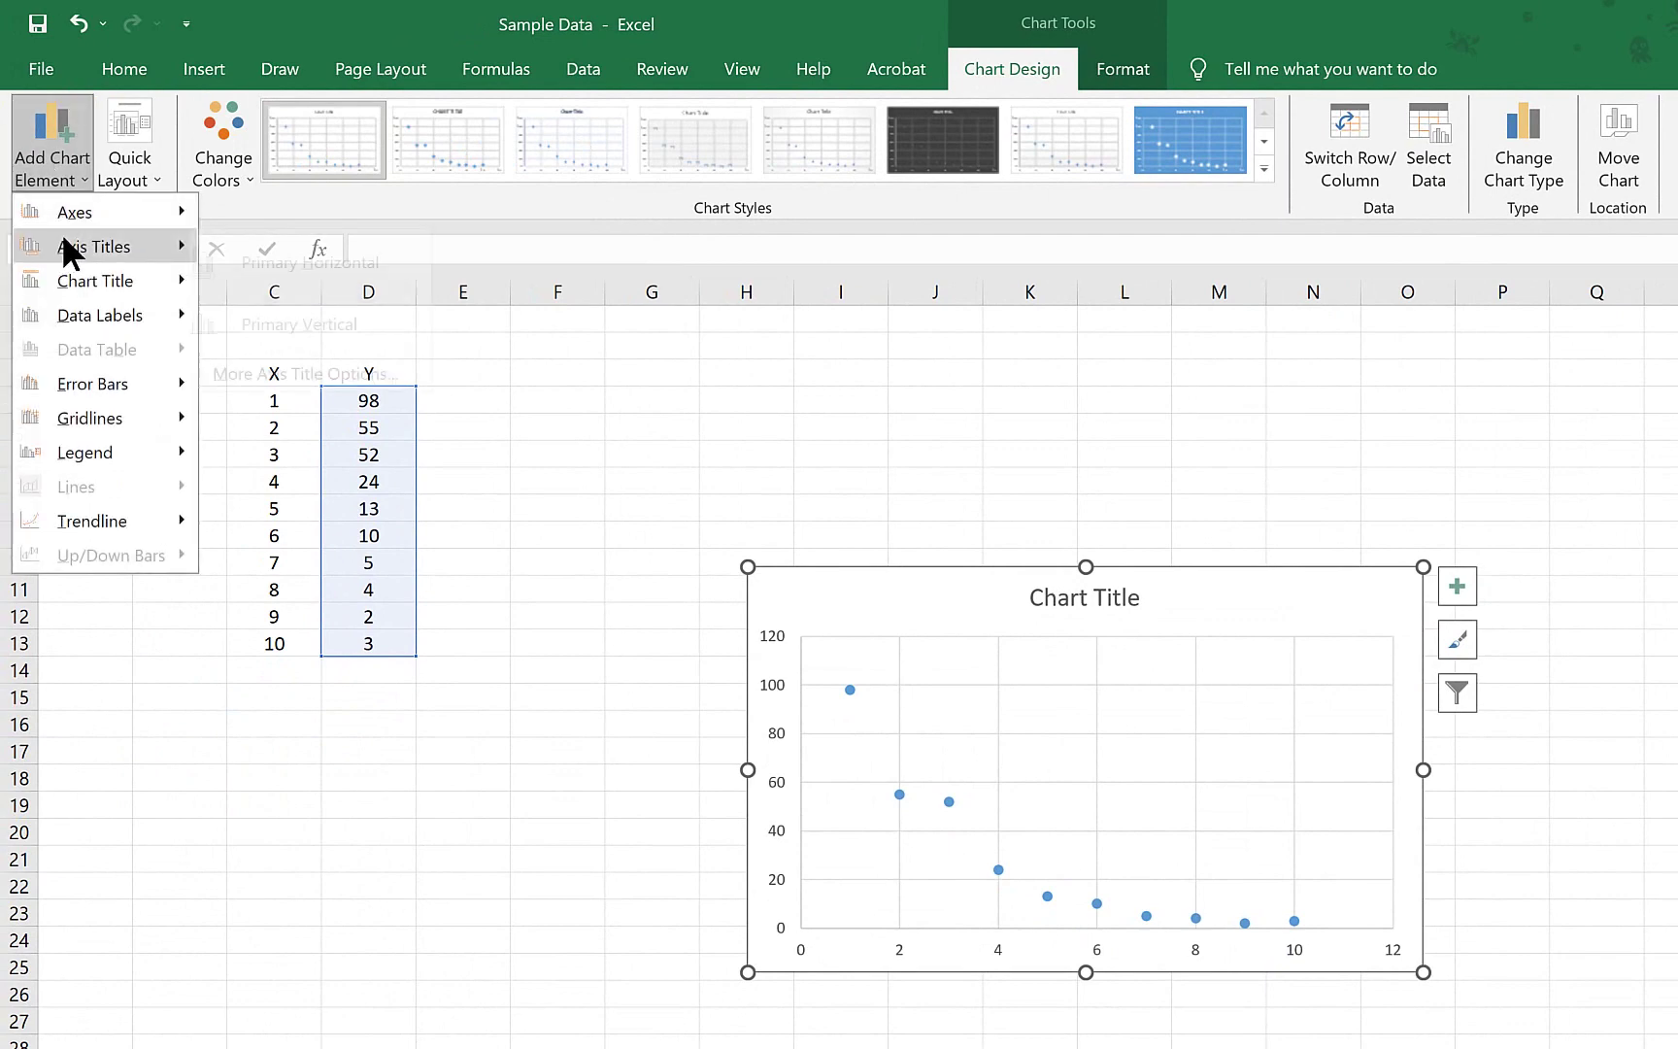
{"action": "mouse_move", "coordinate": [61, 238]}
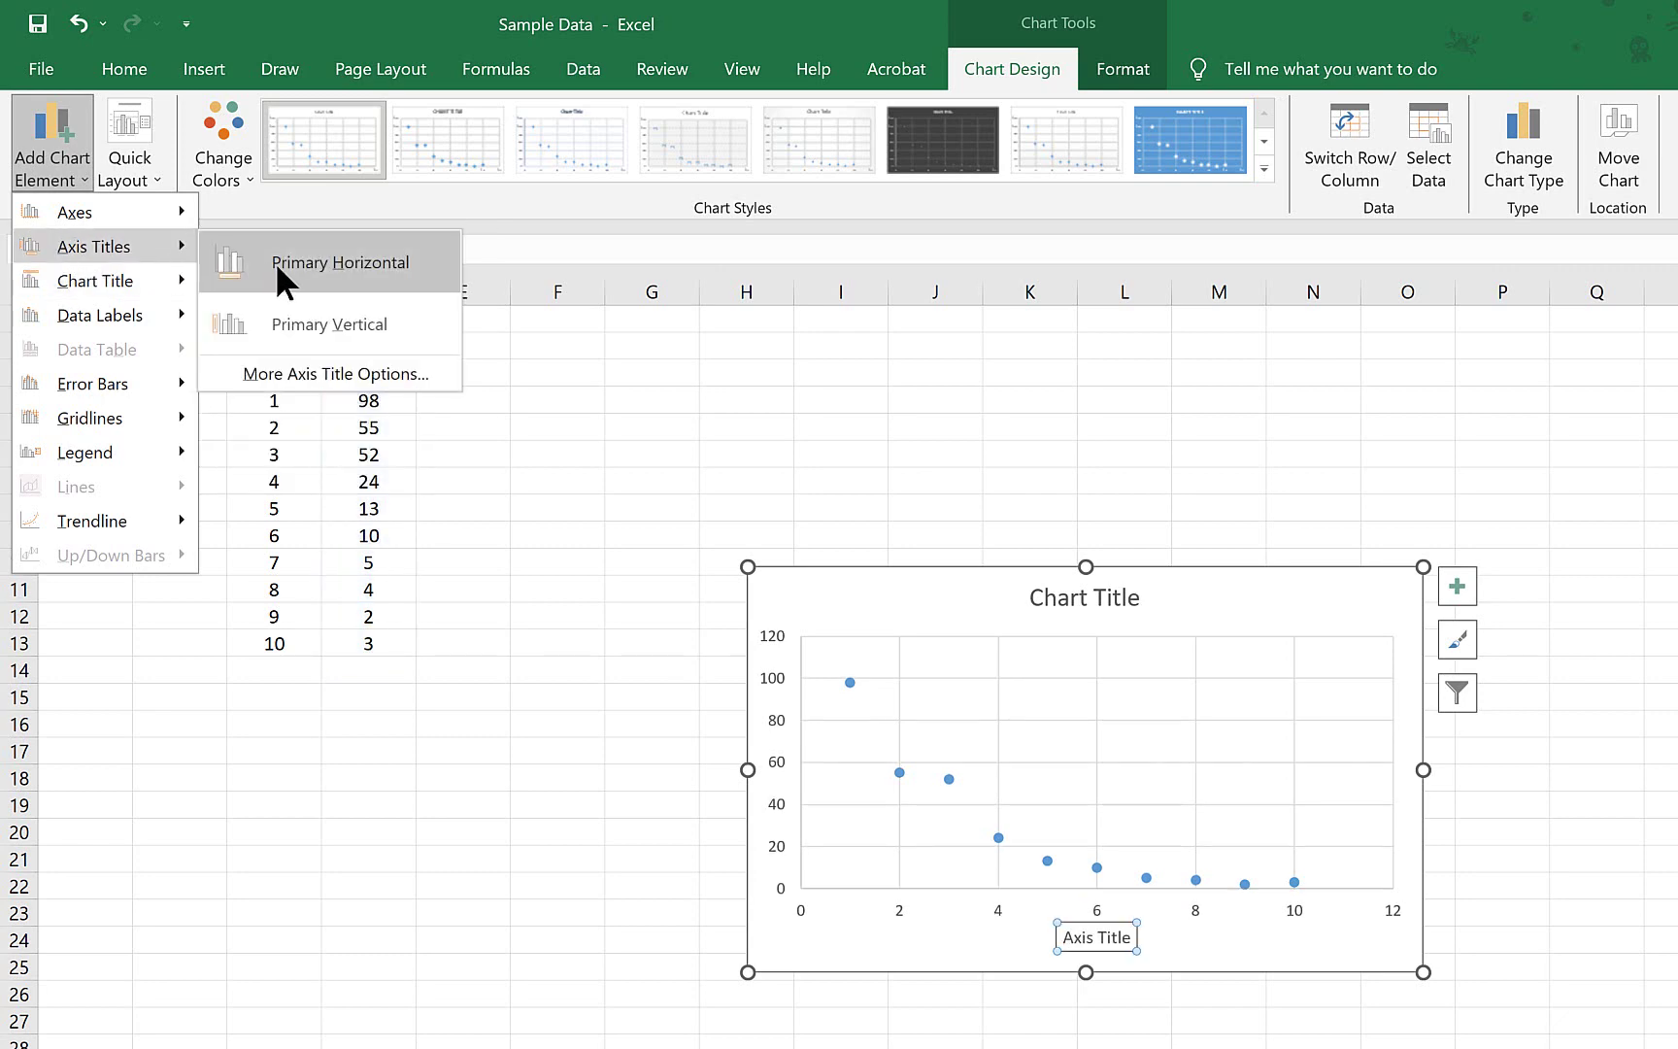
{"action": "left_click", "coordinate": [276, 263]}
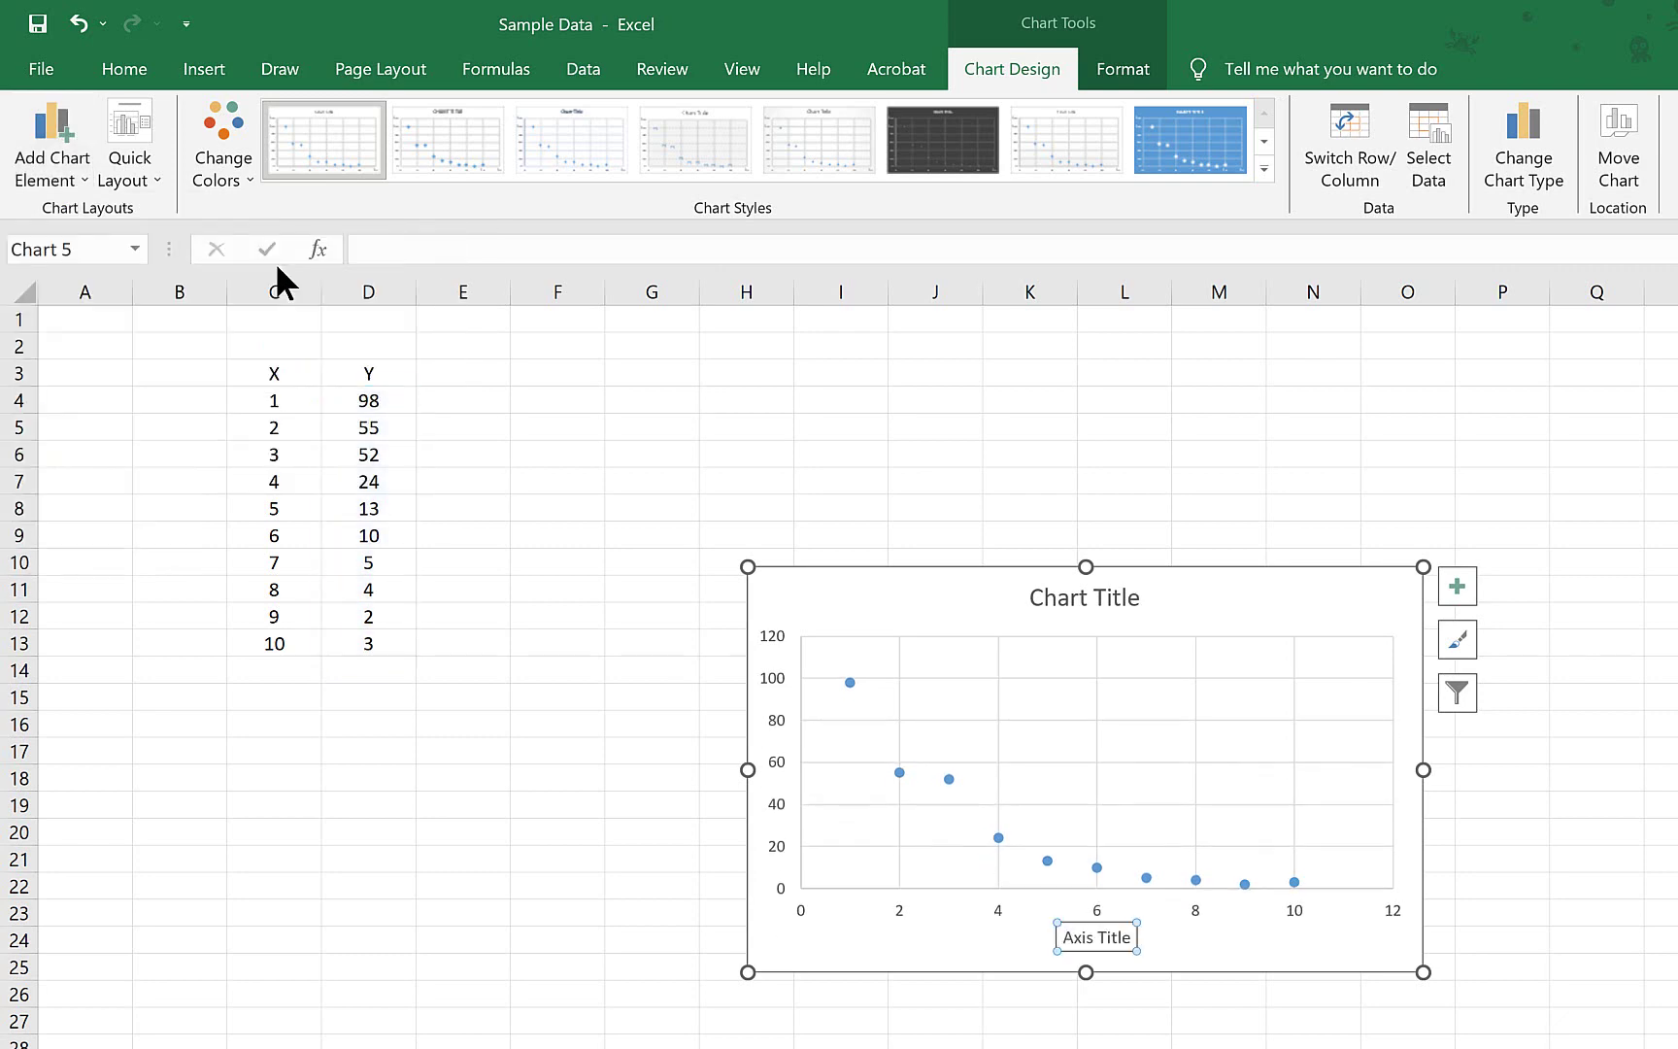
{"action": "left_click", "coordinate": [1131, 938]}
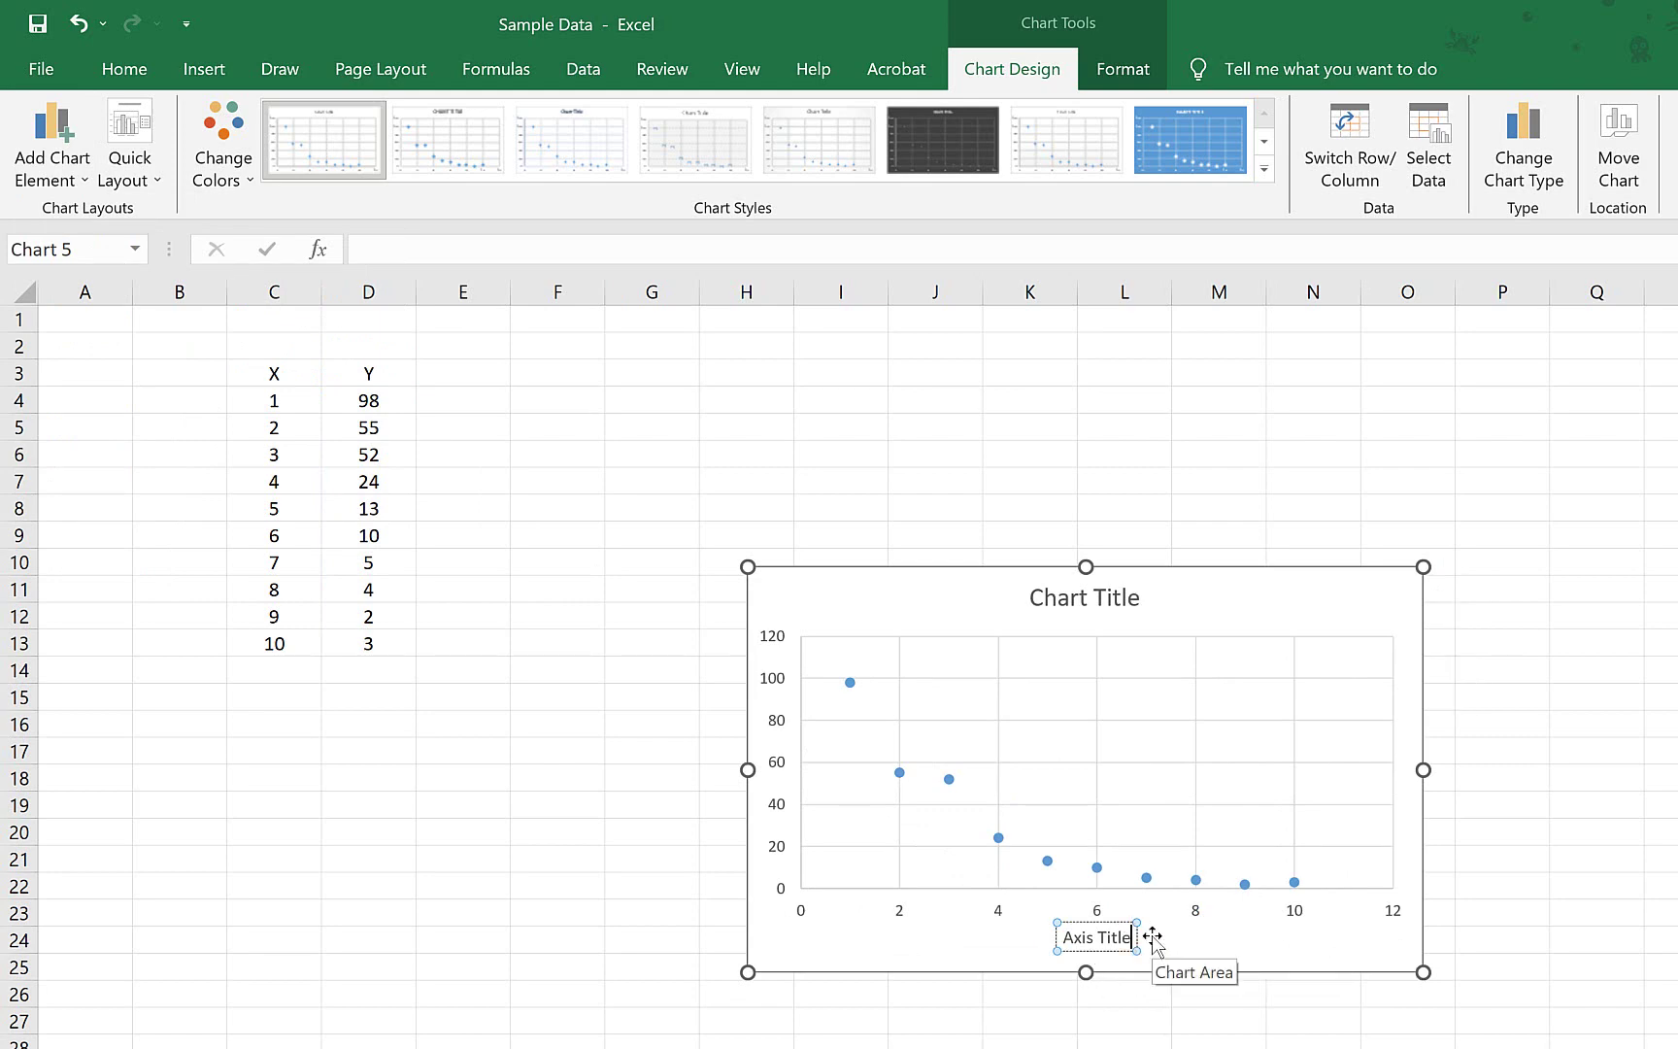
{"action": "key", "text": "shift+Left"}
{"action": "key", "text": "shift+Home"}
{"action": "type", "text": "X axis"}
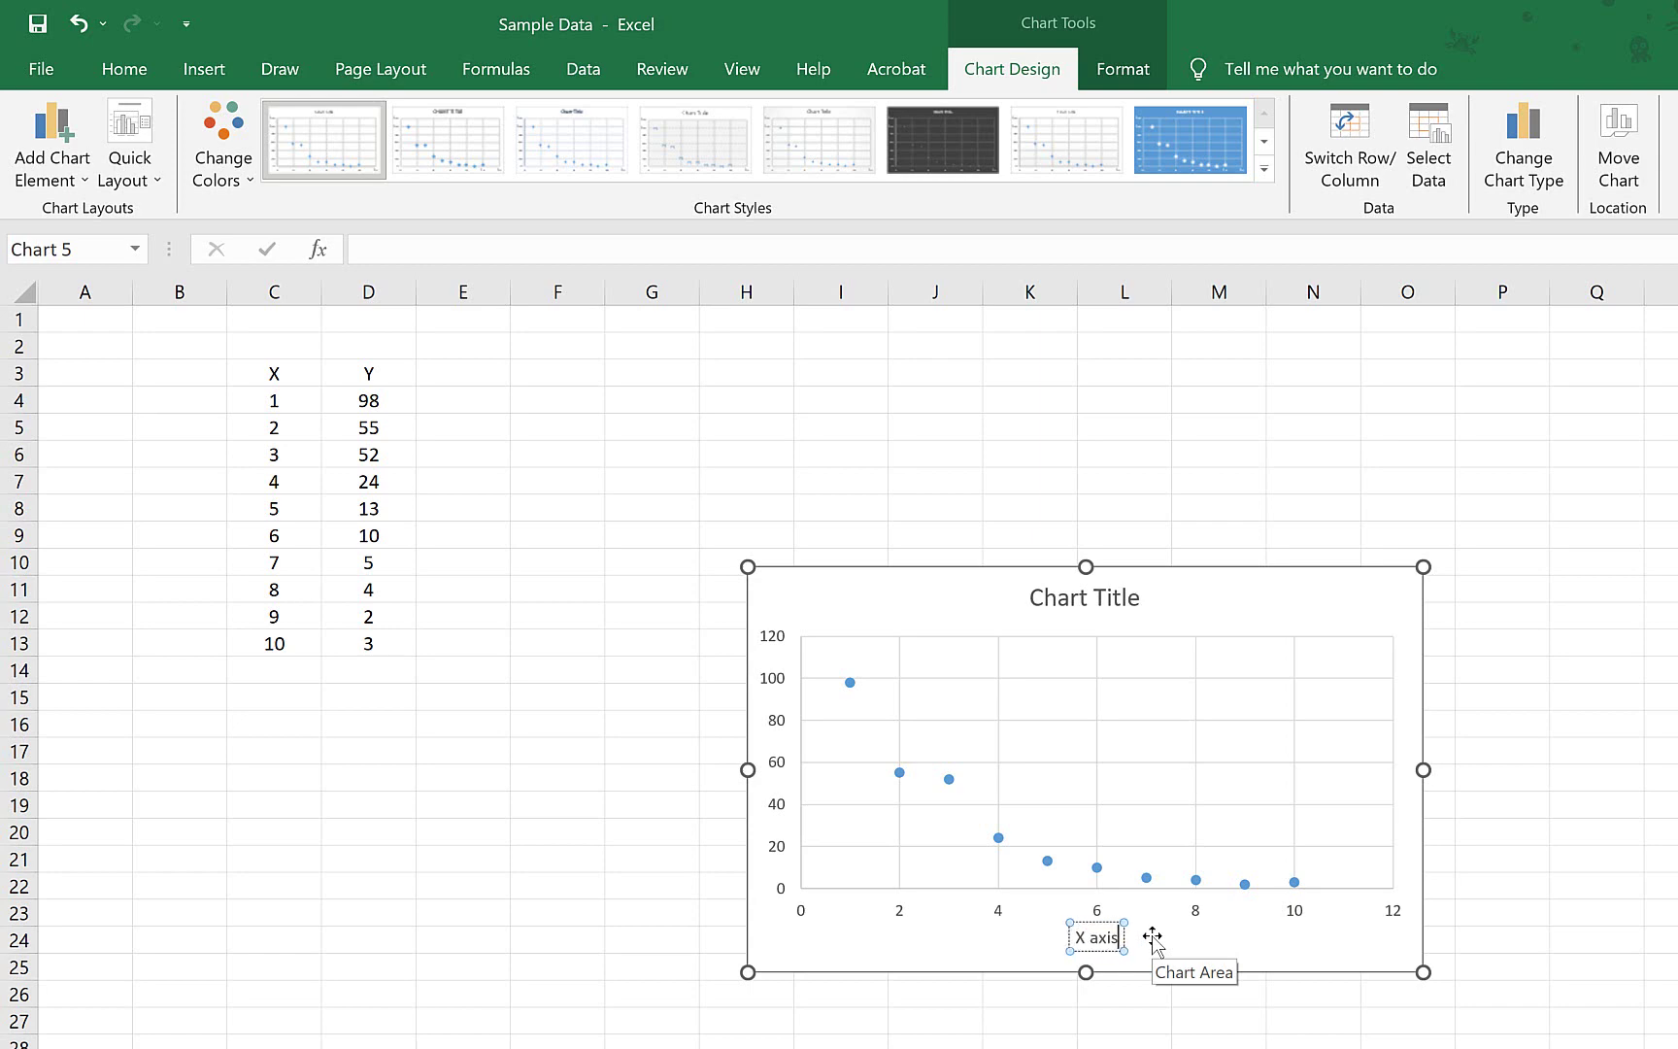
{"action": "key", "text": "Return"}
{"action": "key", "text": "BackSpace"}
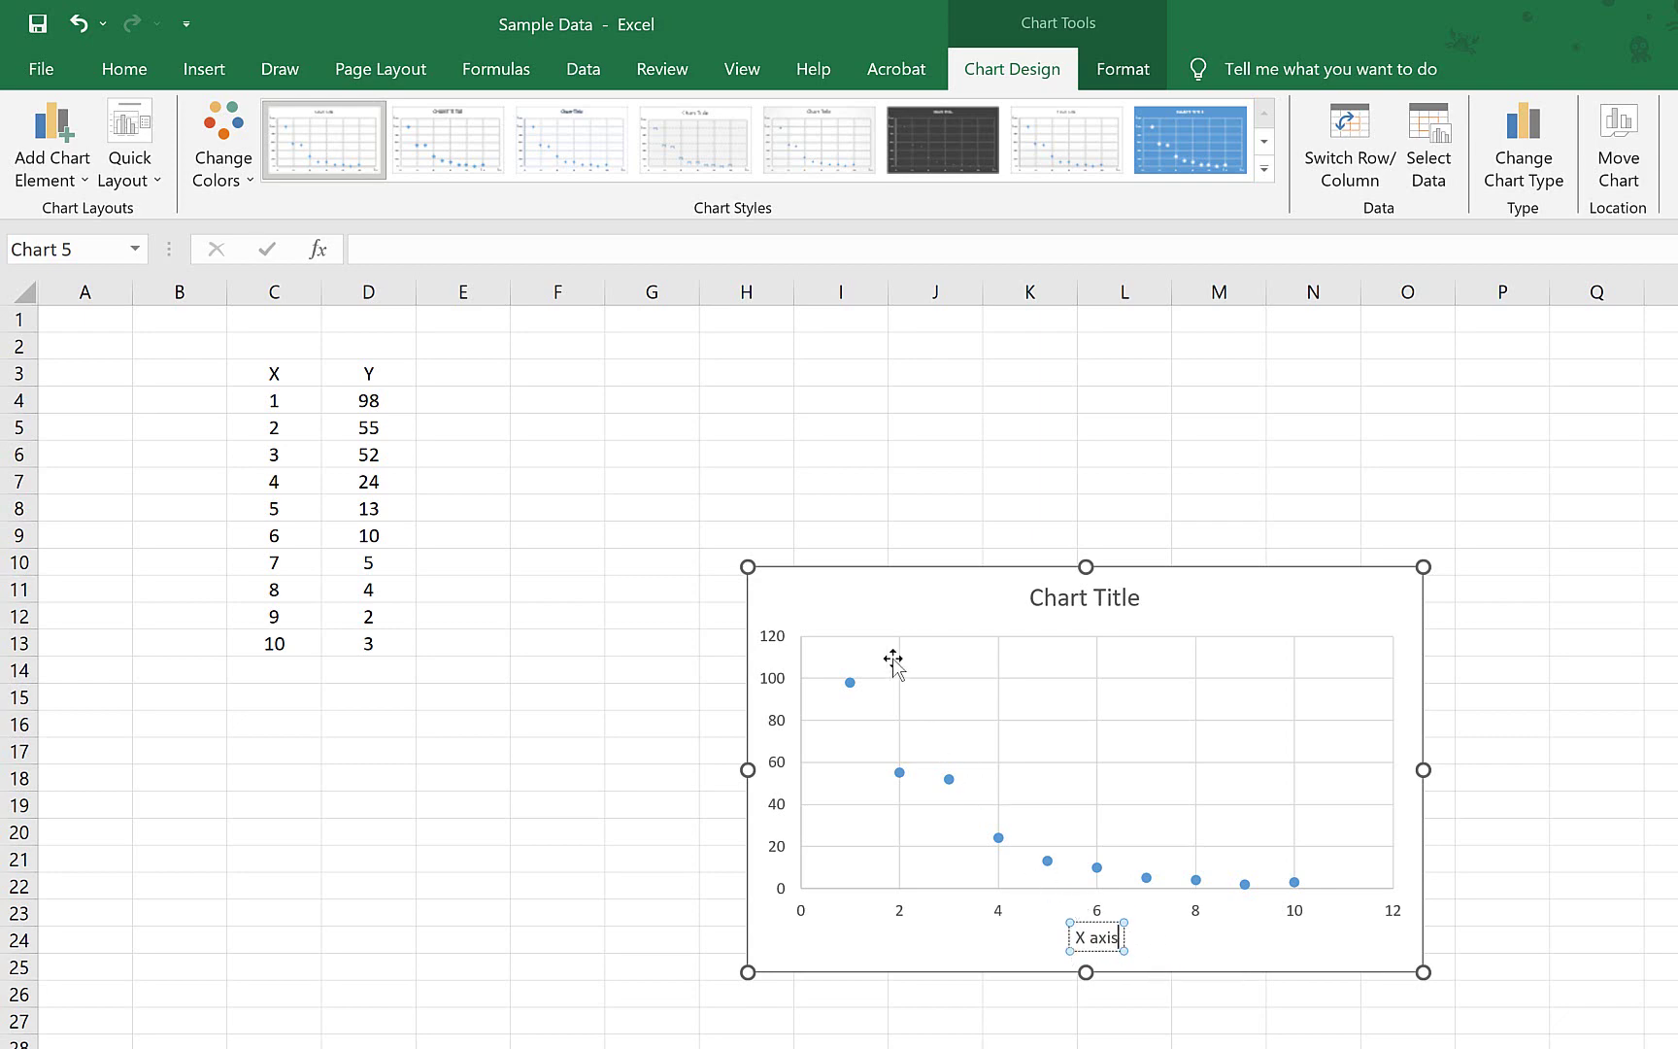
{"action": "left_click", "coordinate": [885, 612]}
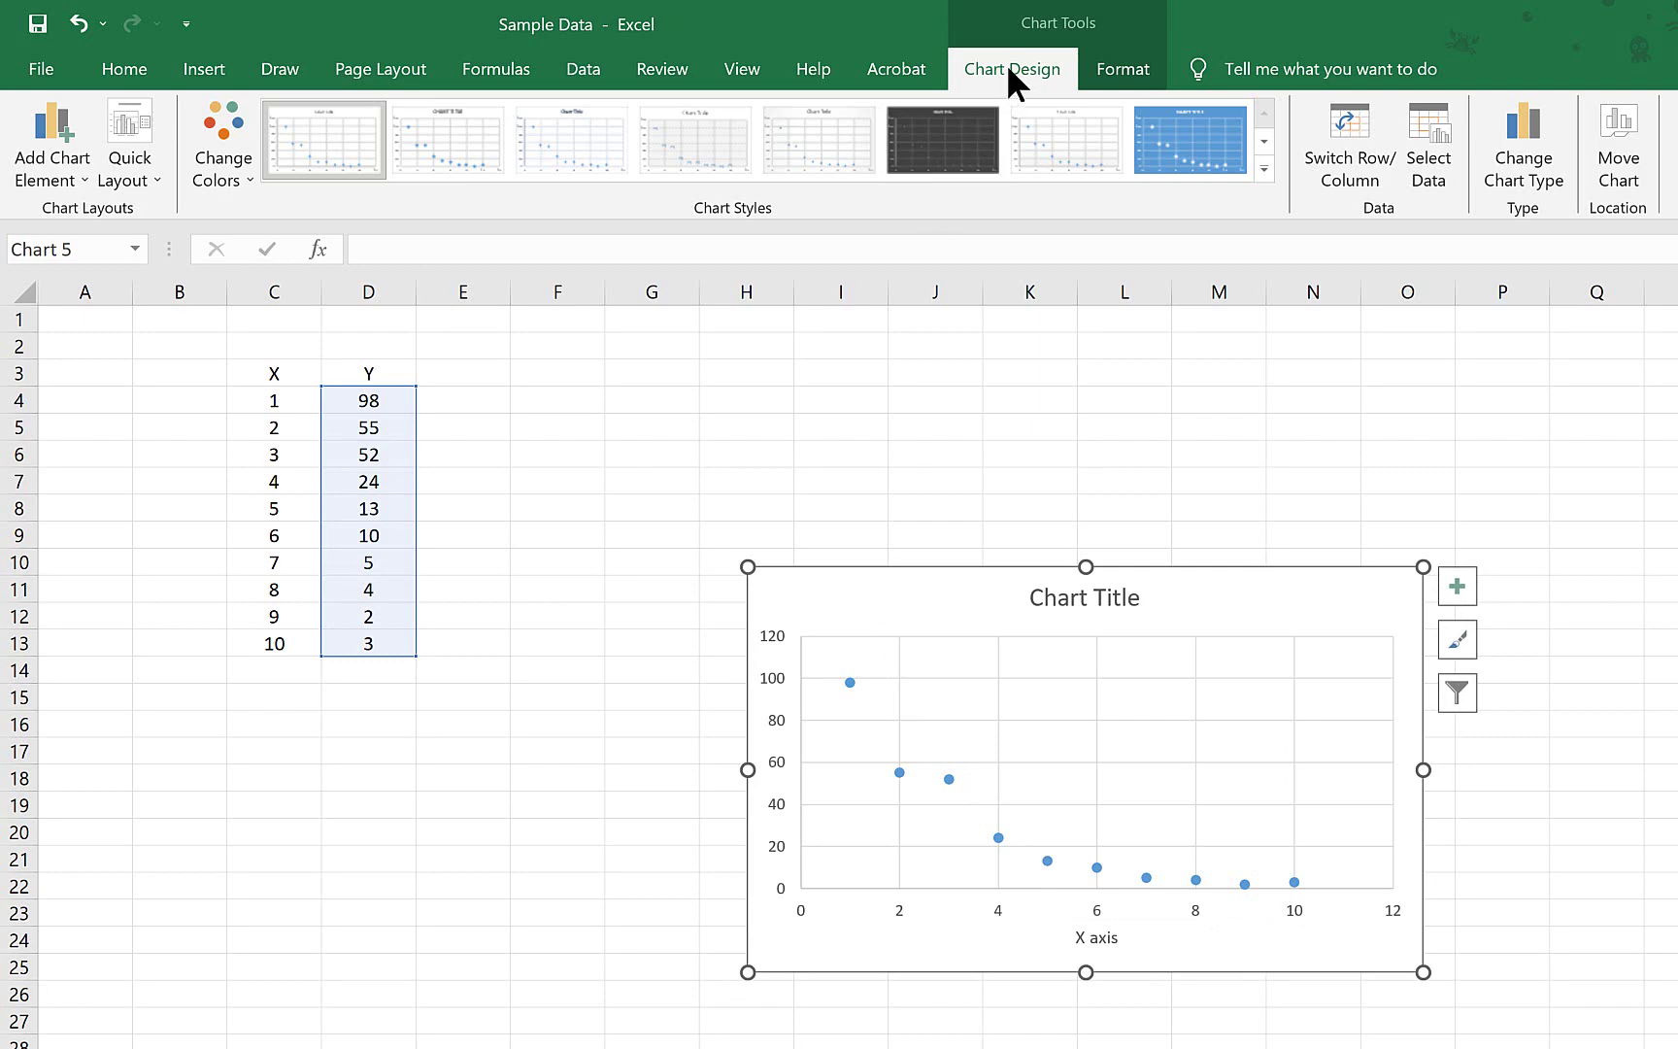
Add a primary vertical axis title reading 'Y axis' and move it beside the value scale.
{"action": "left_click", "coordinate": [65, 154]}
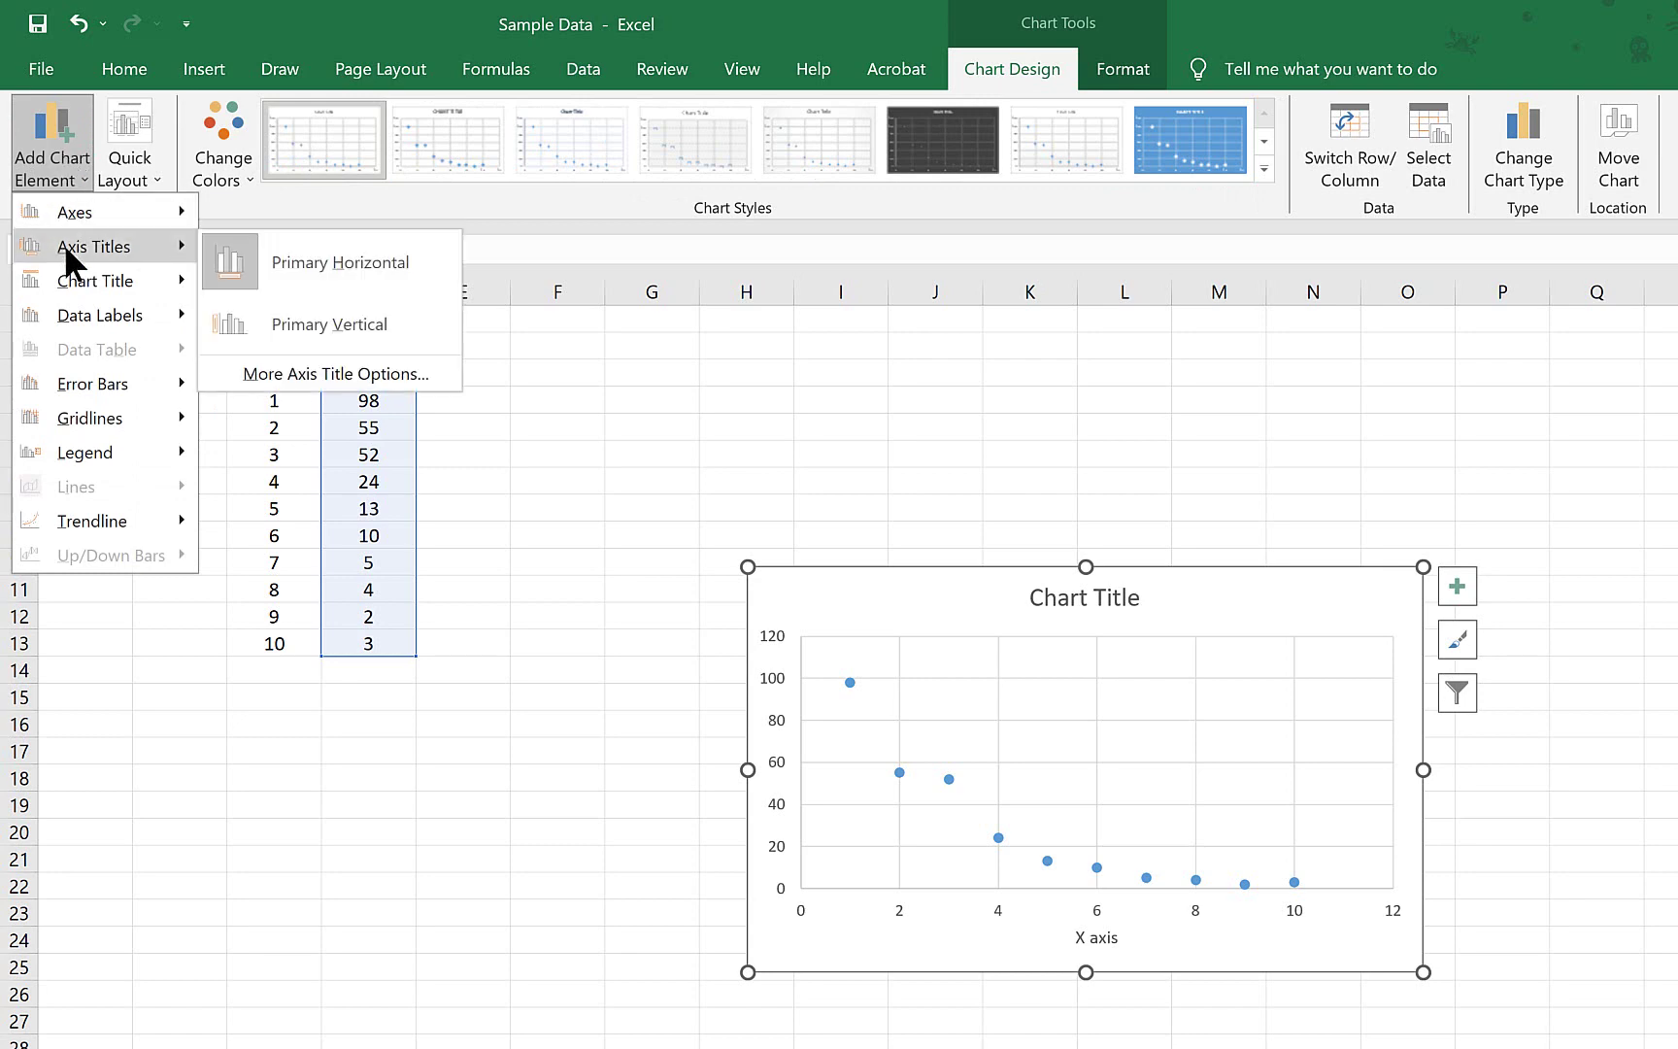
{"action": "left_click", "coordinate": [349, 328]}
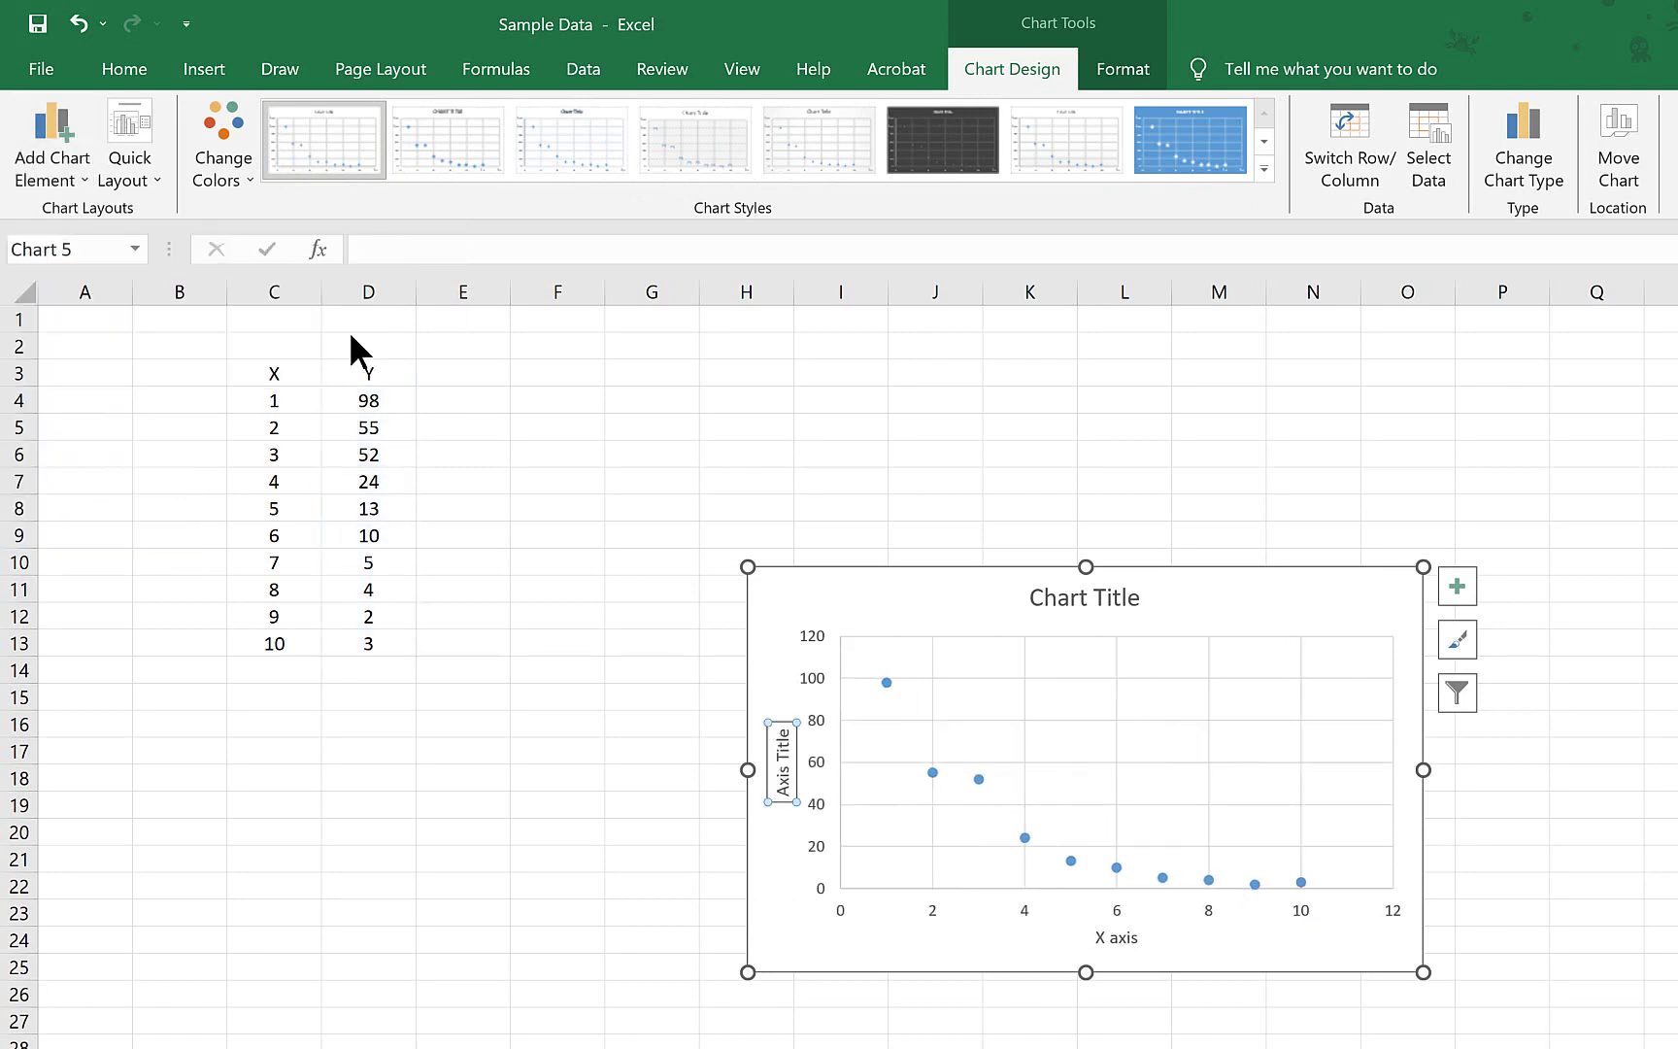
{"action": "left_click", "coordinate": [779, 743]}
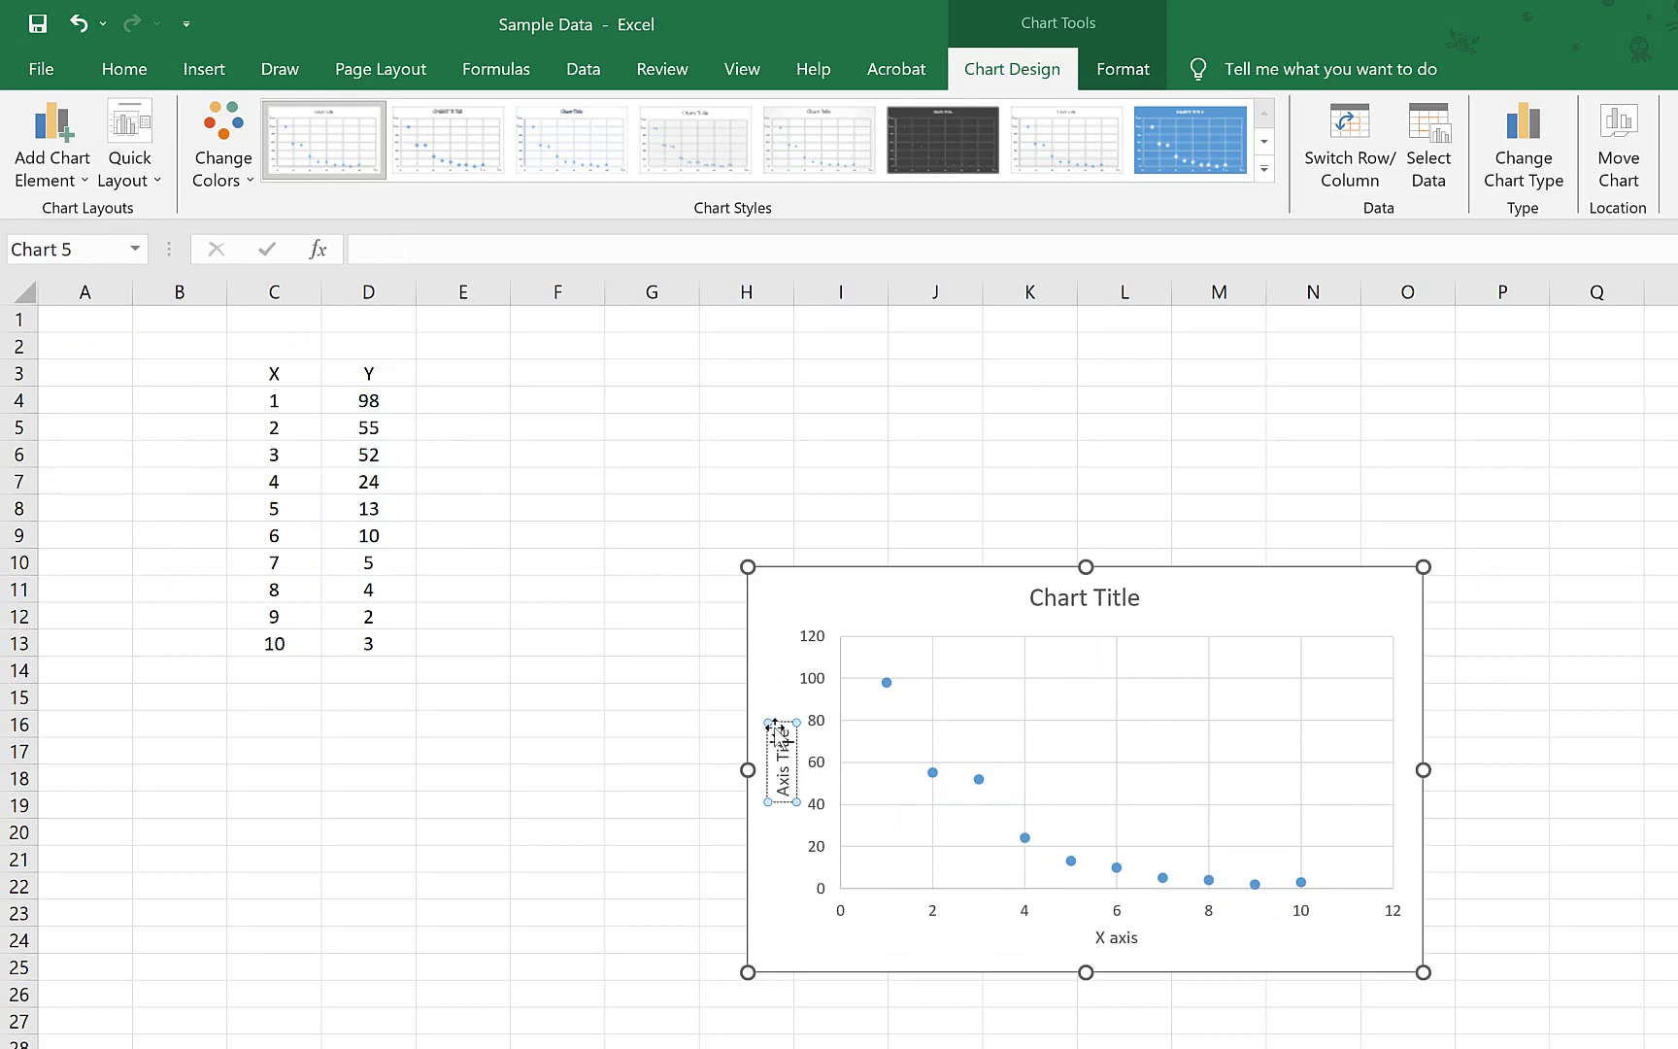
{"action": "left_click", "coordinate": [768, 734]}
{"action": "left_click_drag", "start_coordinate": [768, 734], "coordinate": [769, 784]}
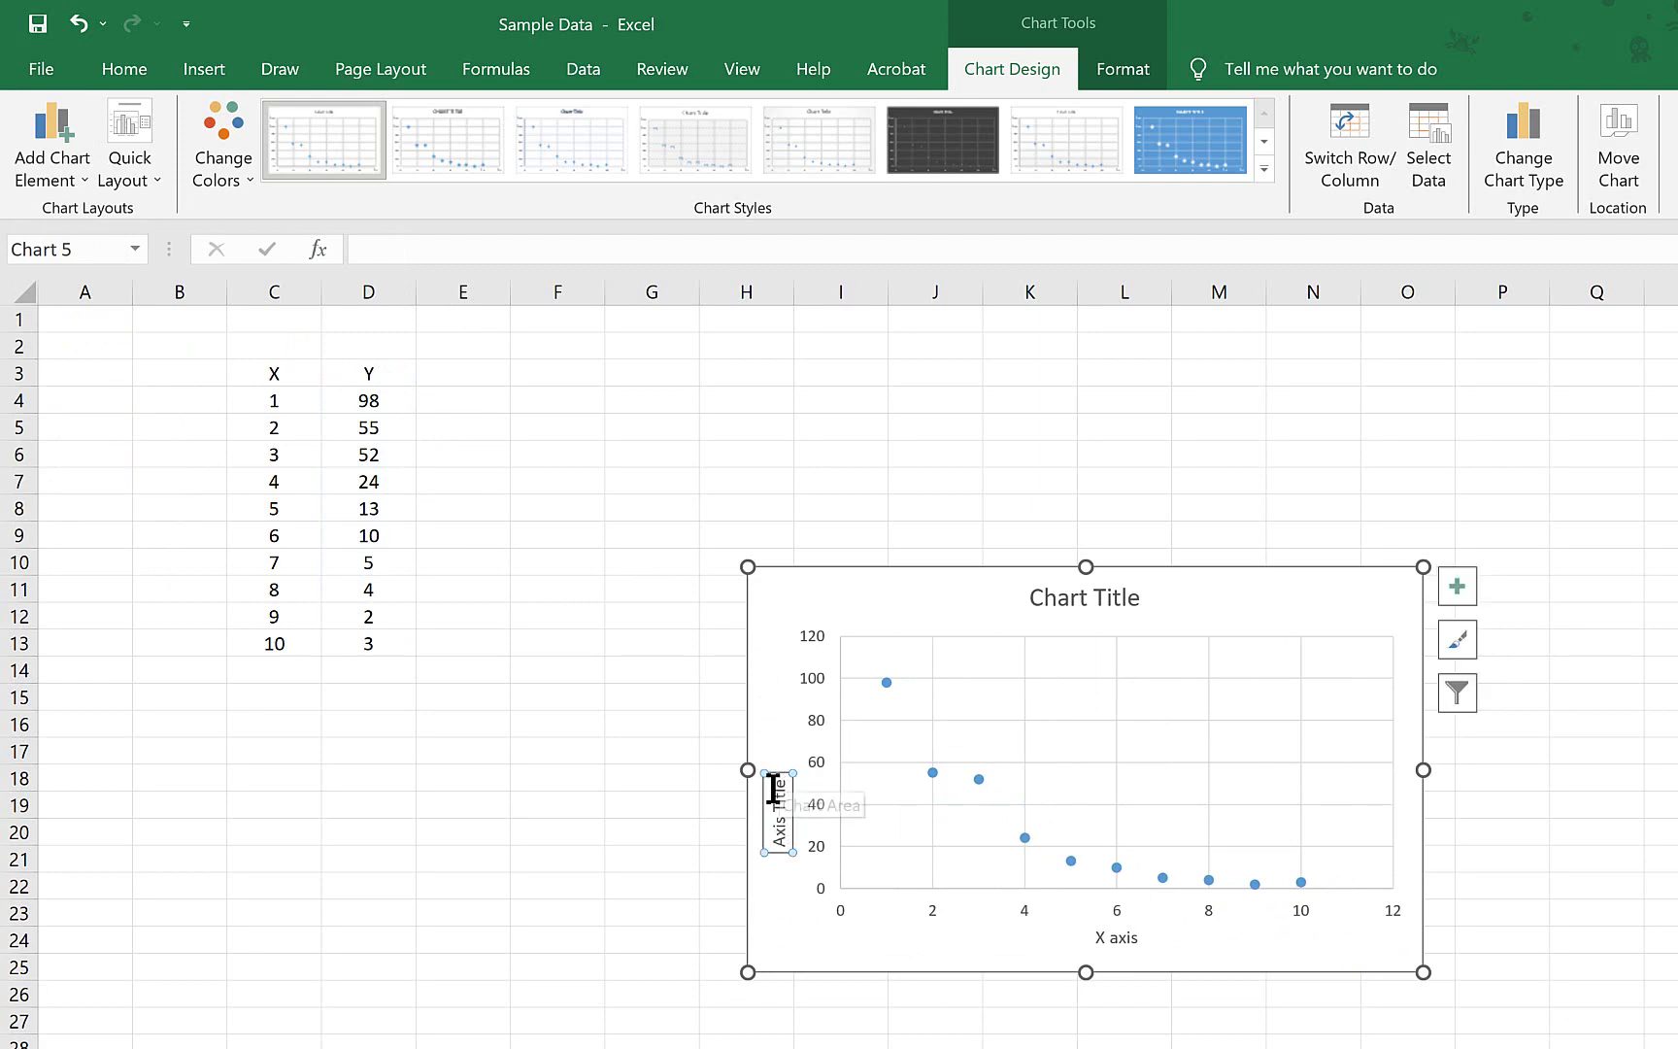
{"action": "double_click", "coordinate": [781, 792]}
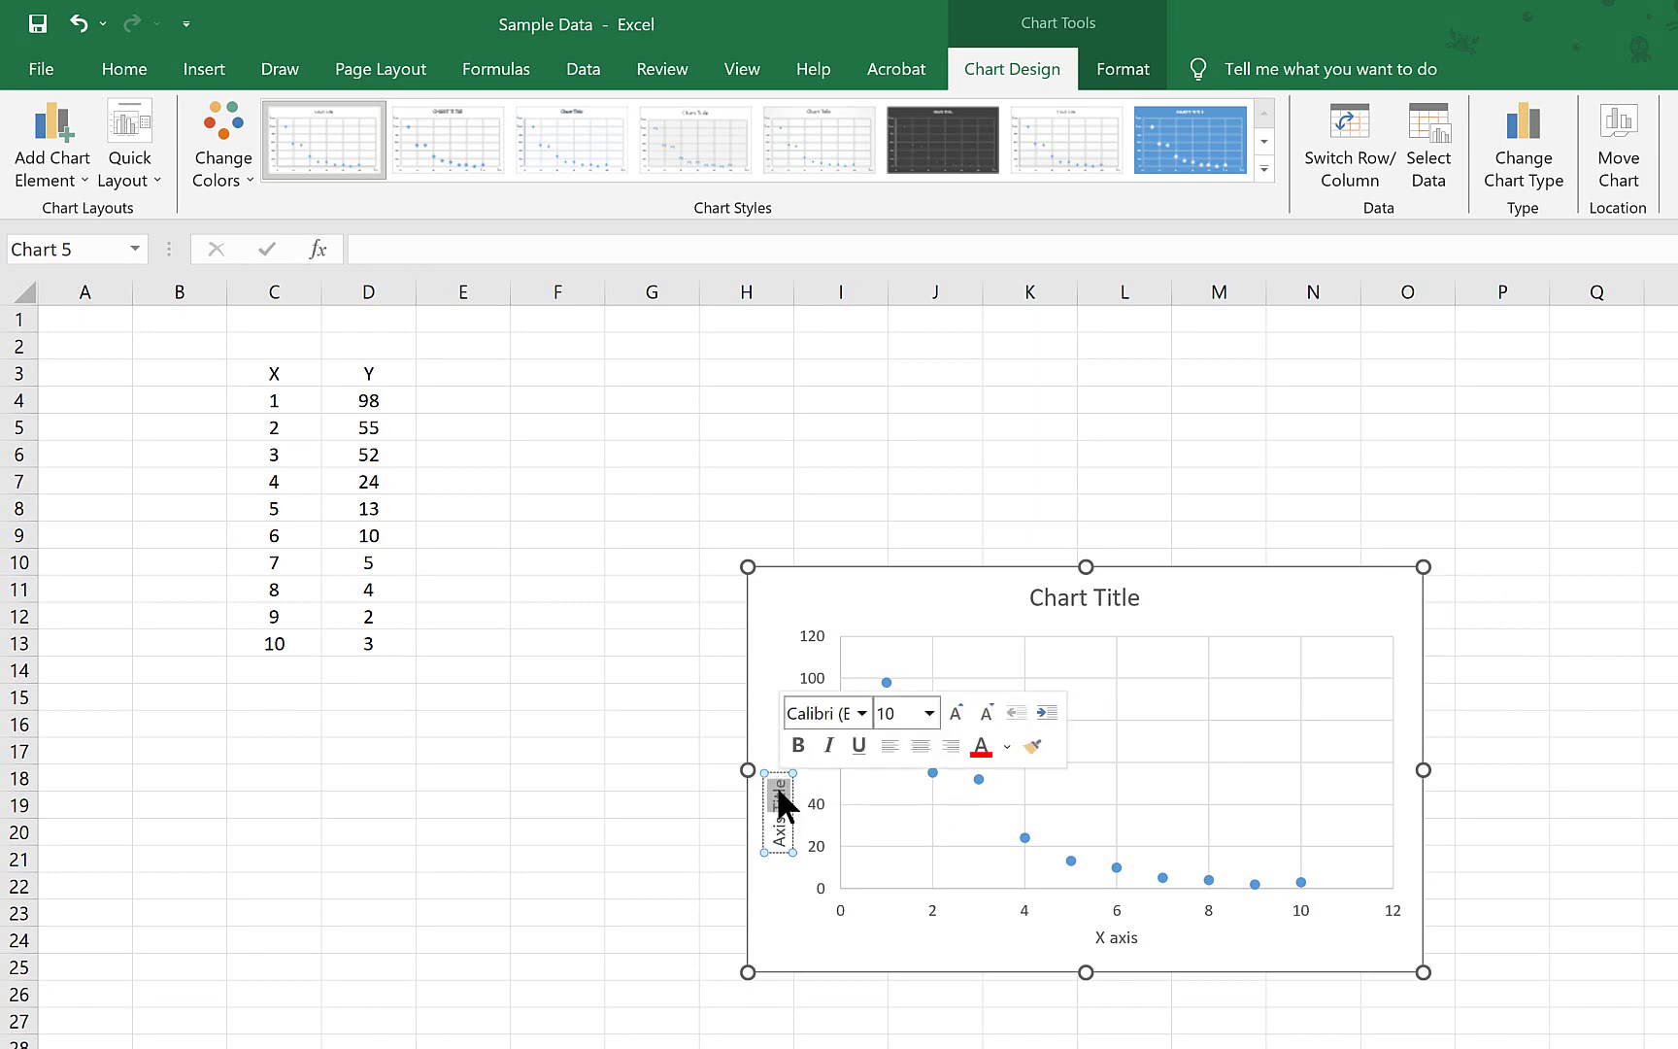
{"action": "key", "text": "BackSpace"}
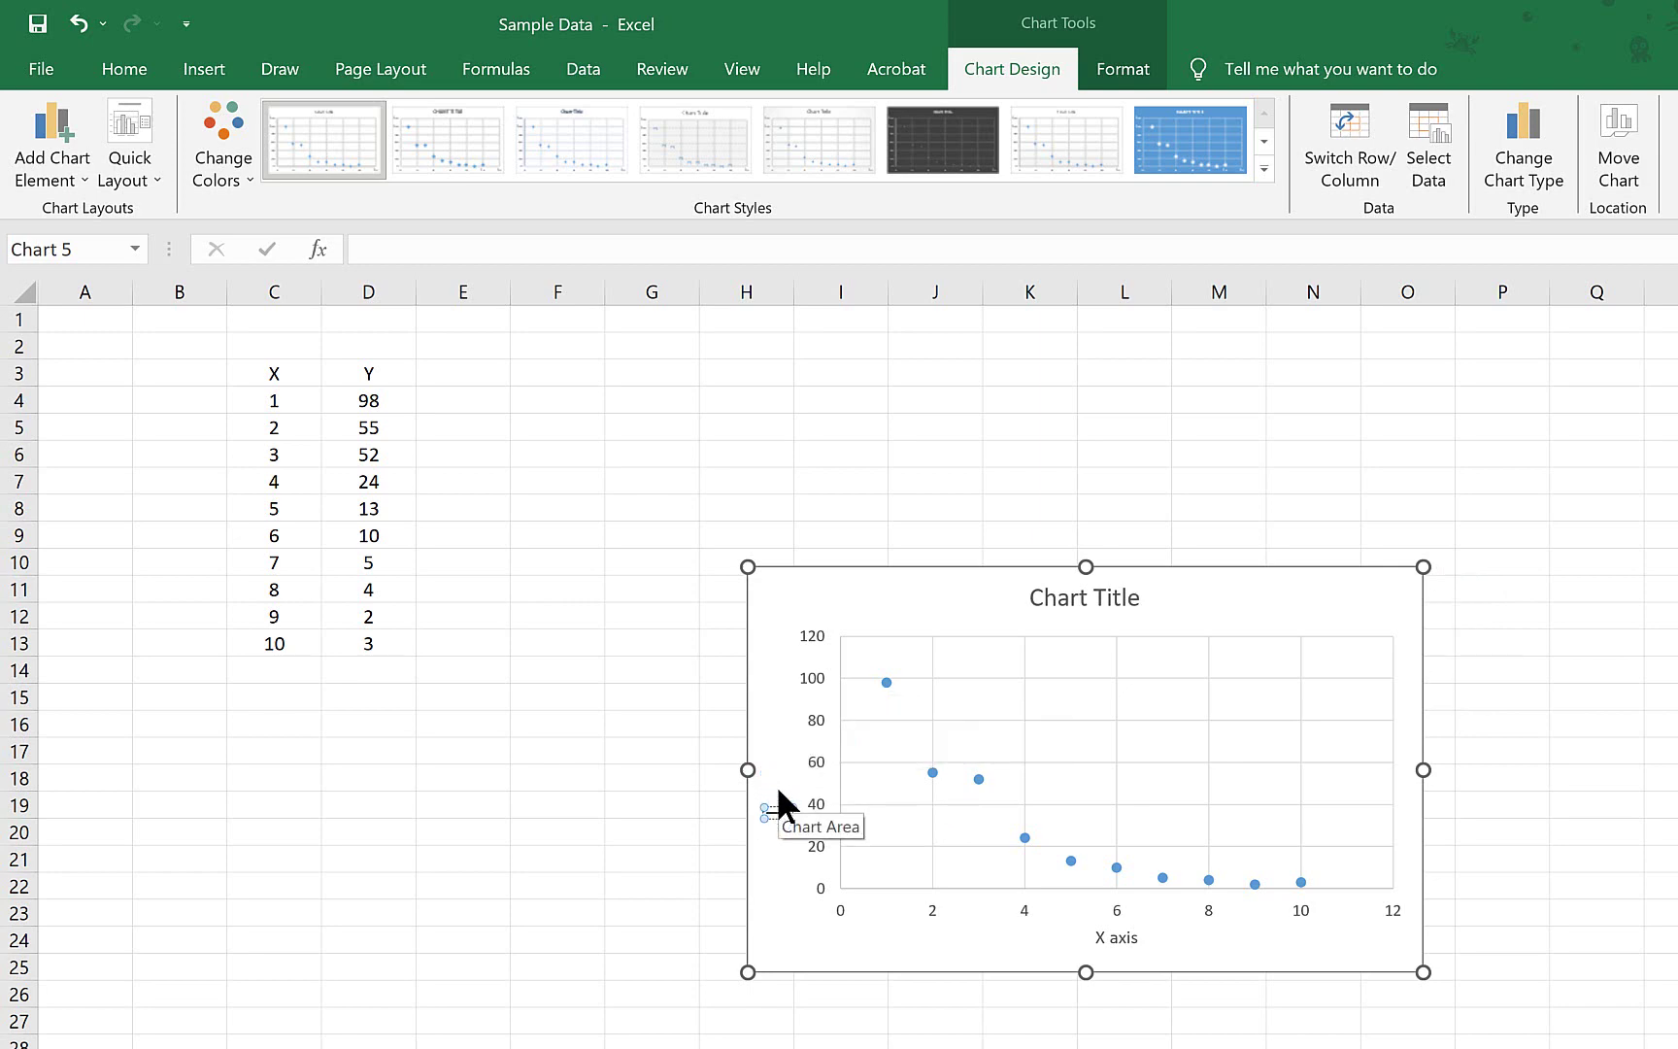
{"action": "type", "text": "Y axis"}
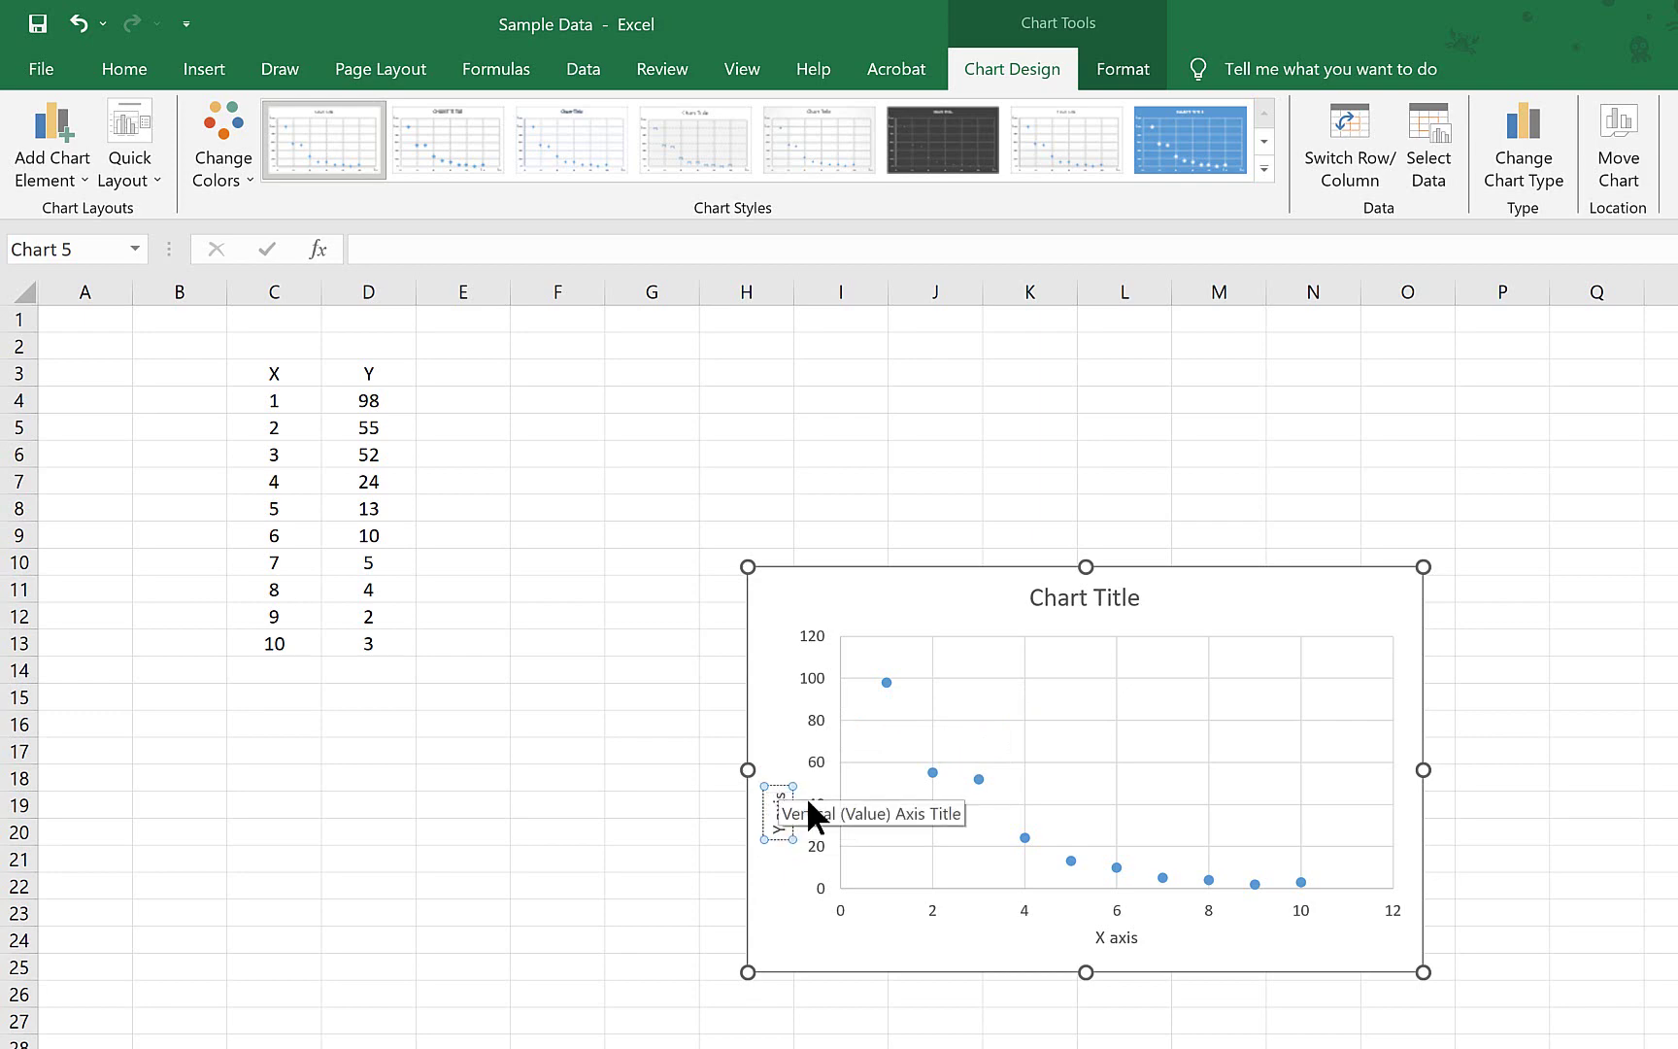
{"action": "left_click", "coordinate": [787, 902]}
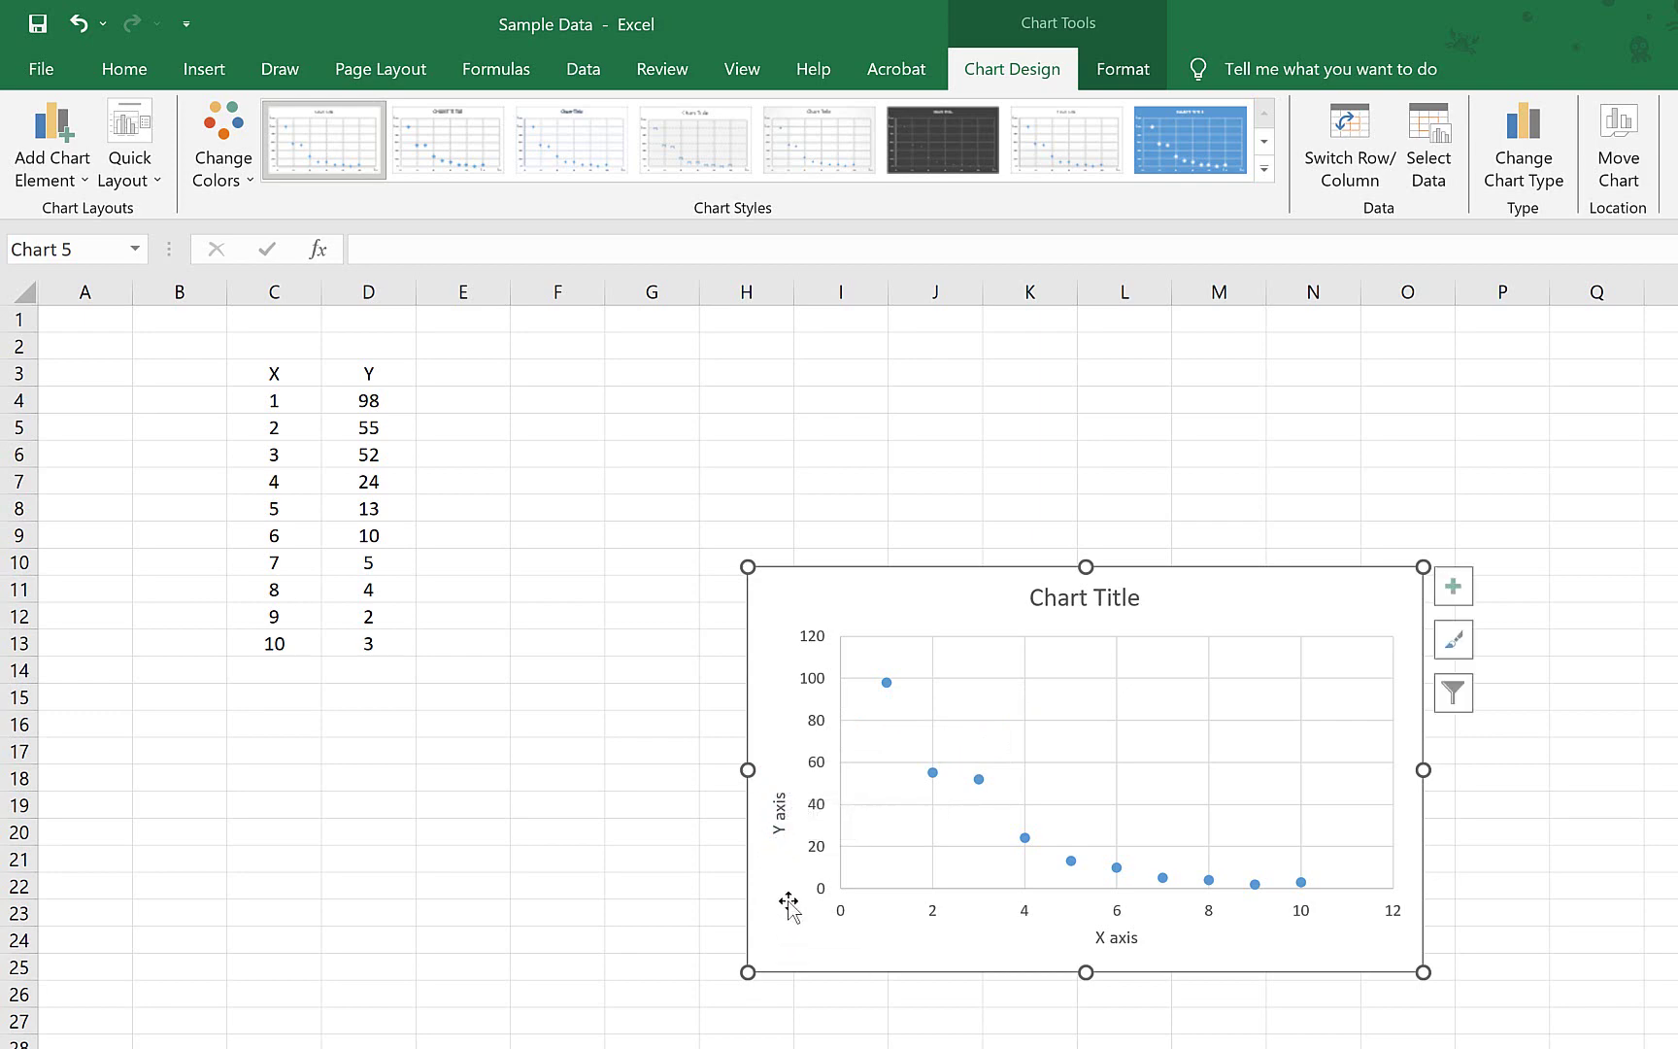
{"action": "left_click", "coordinate": [778, 806]}
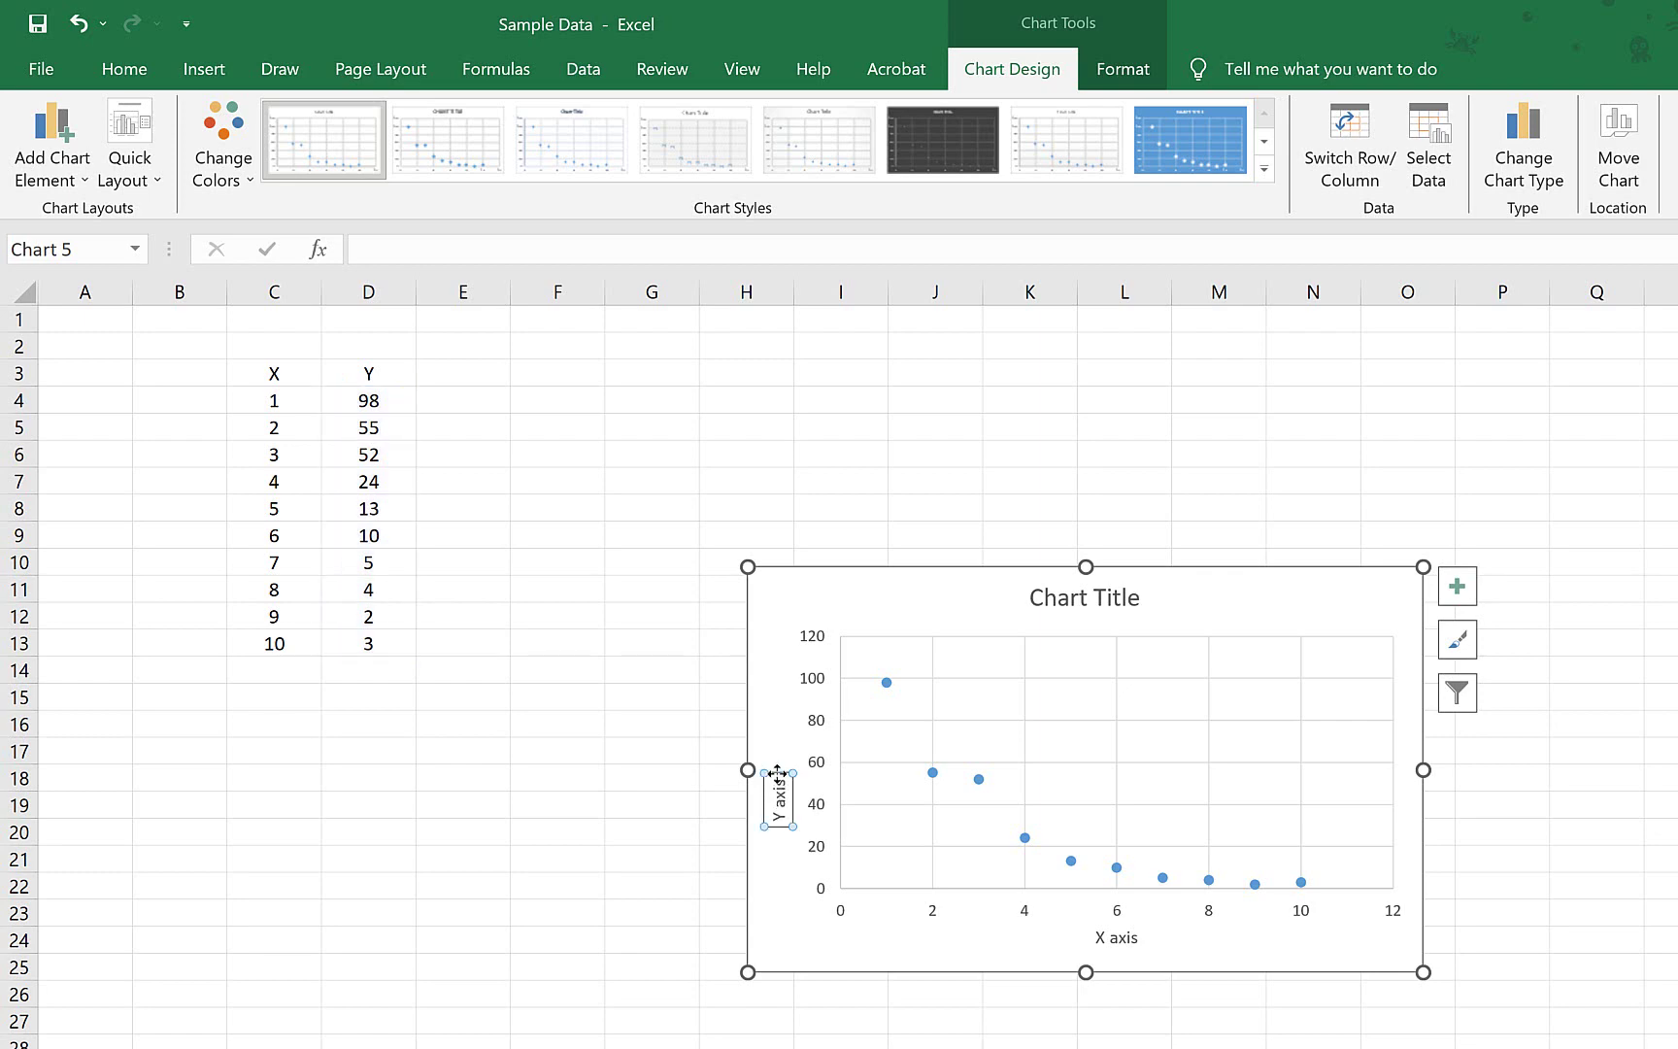
{"action": "left_click_drag", "start_coordinate": [777, 774], "coordinate": [775, 736]}
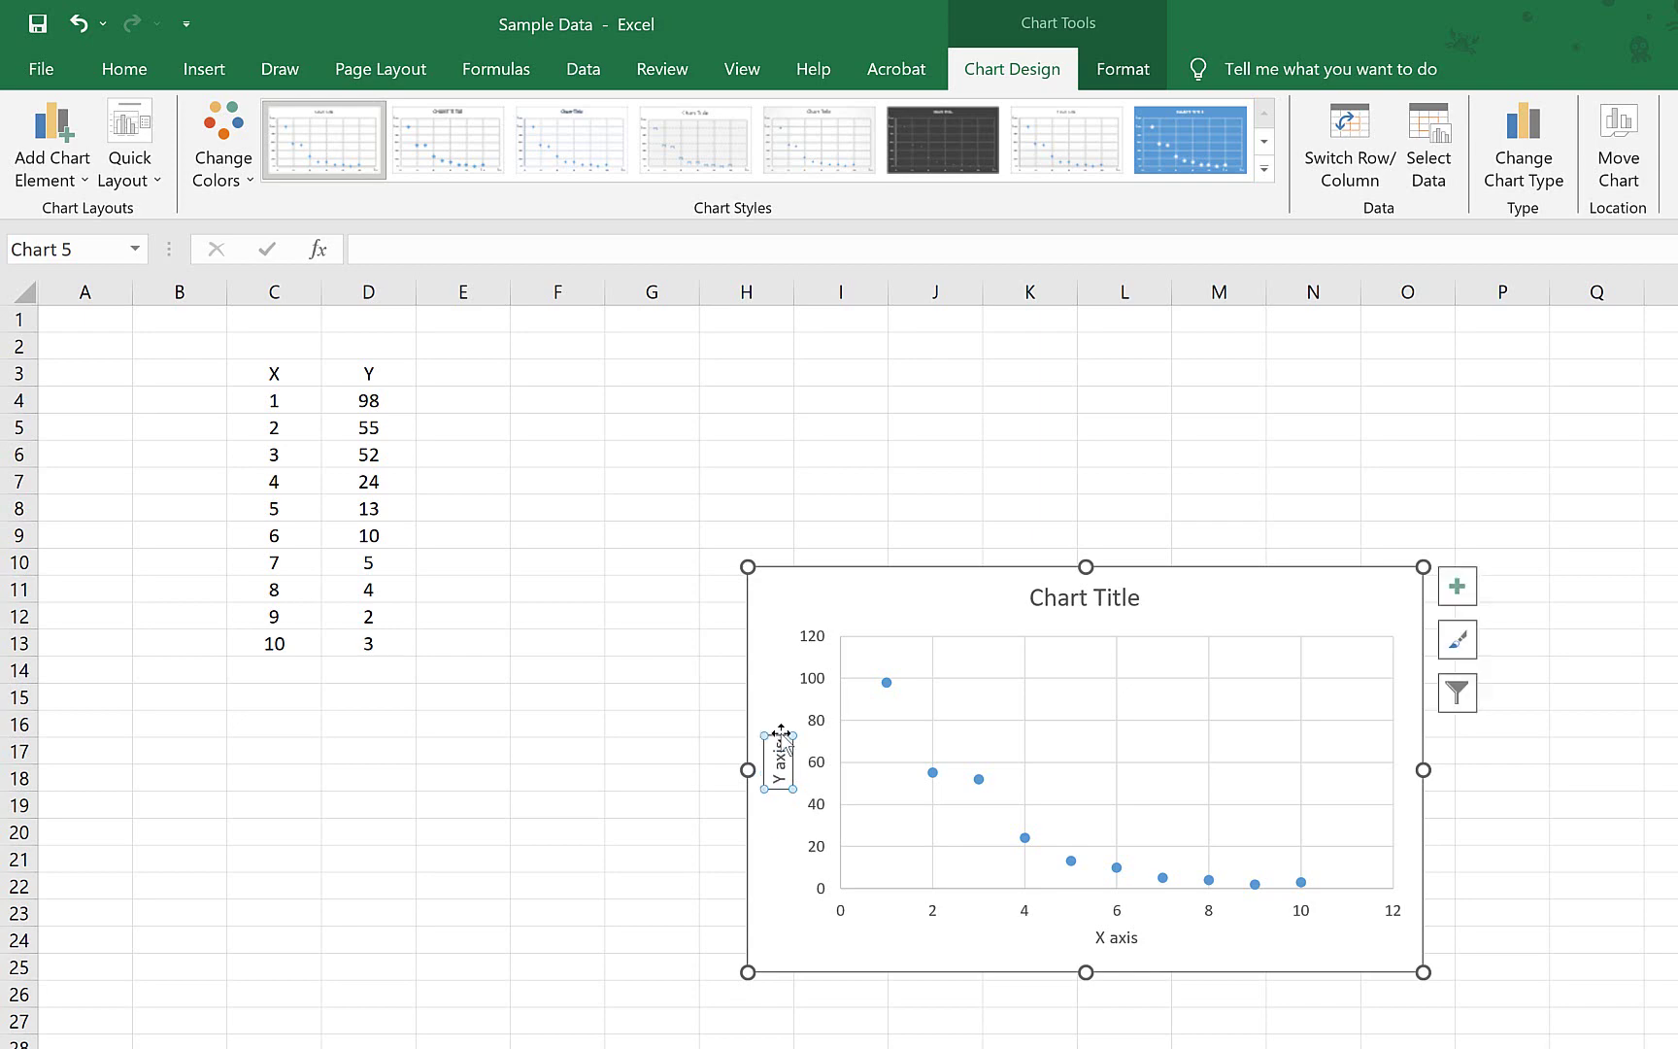
Retitle the chart 'Name of Graph' and open the Format Chart Area options.
{"action": "left_click", "coordinate": [1093, 600]}
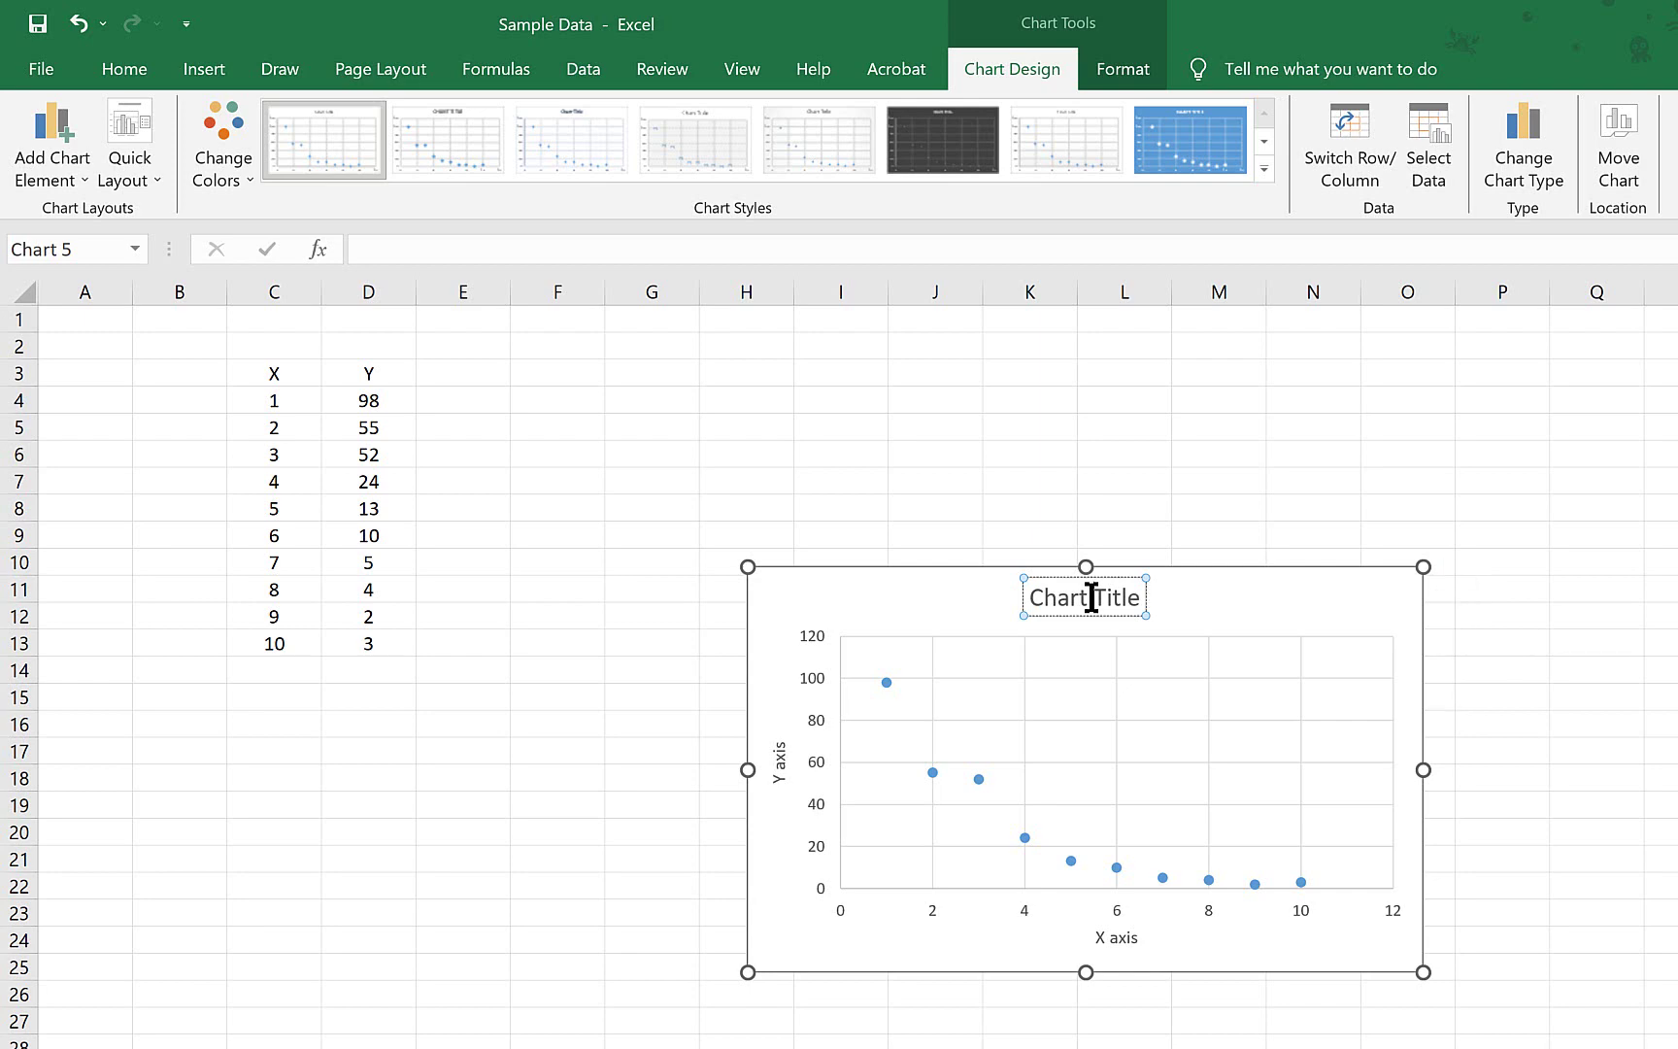
{"action": "triple_click", "coordinate": [1091, 598]}
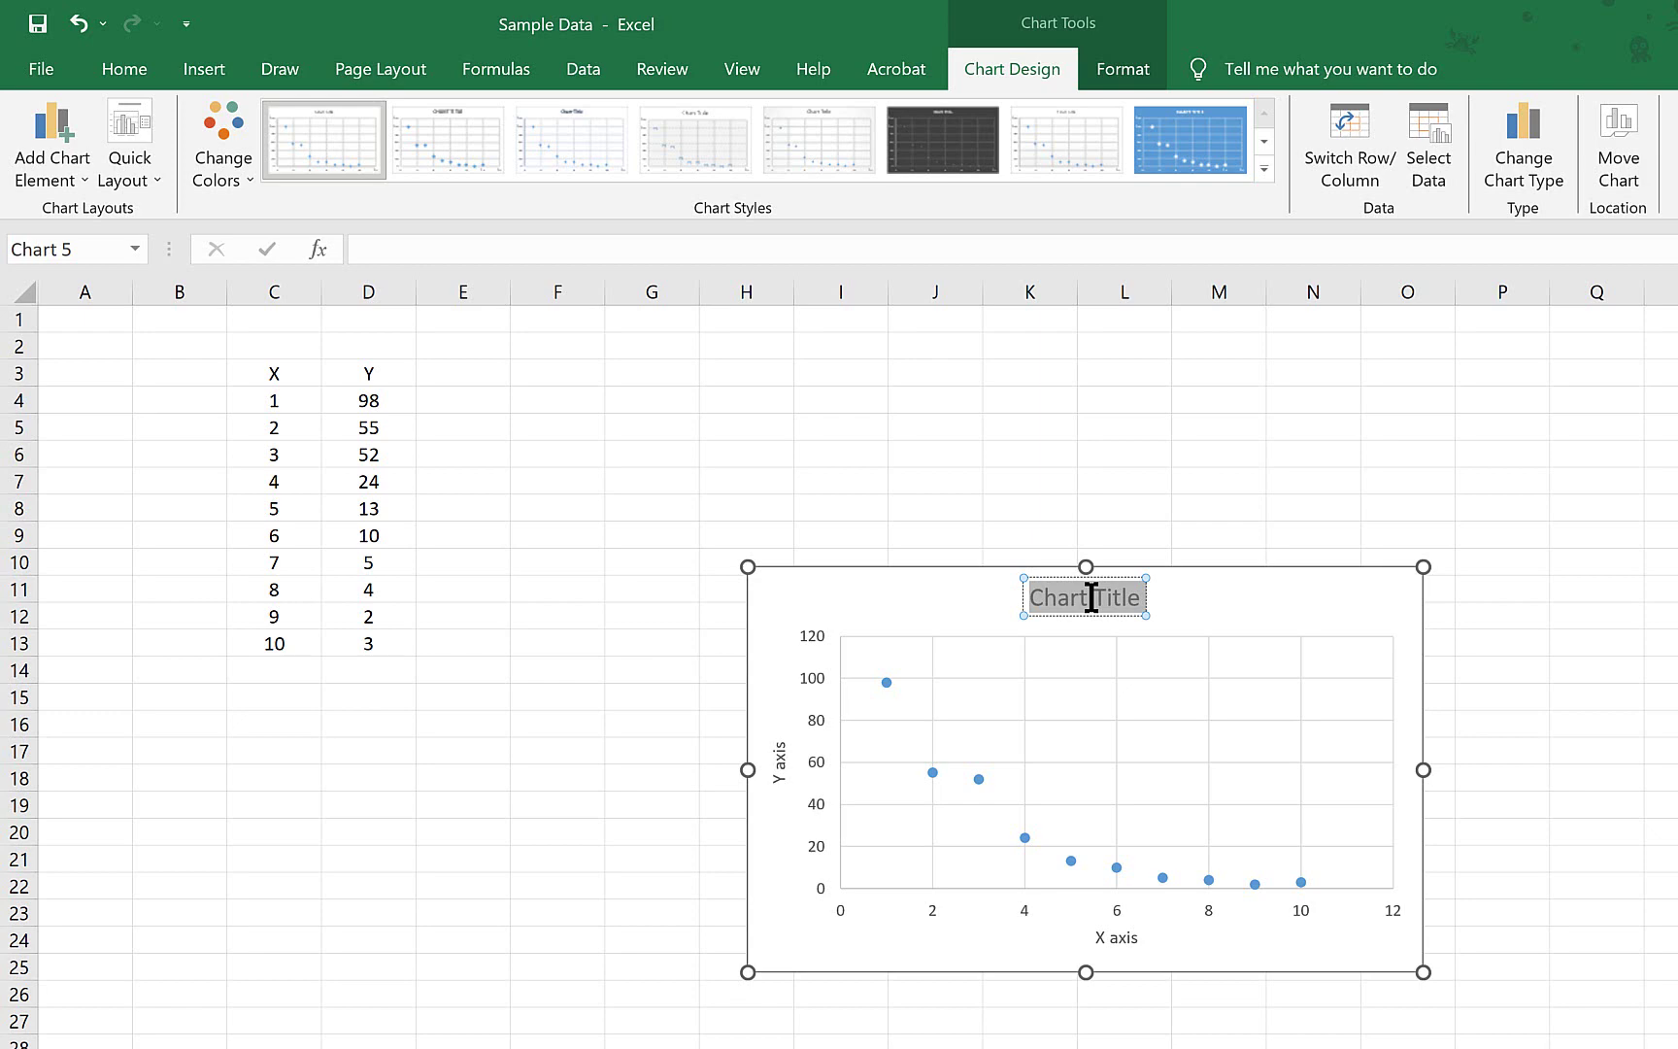
{"action": "type", "text": "Name"}
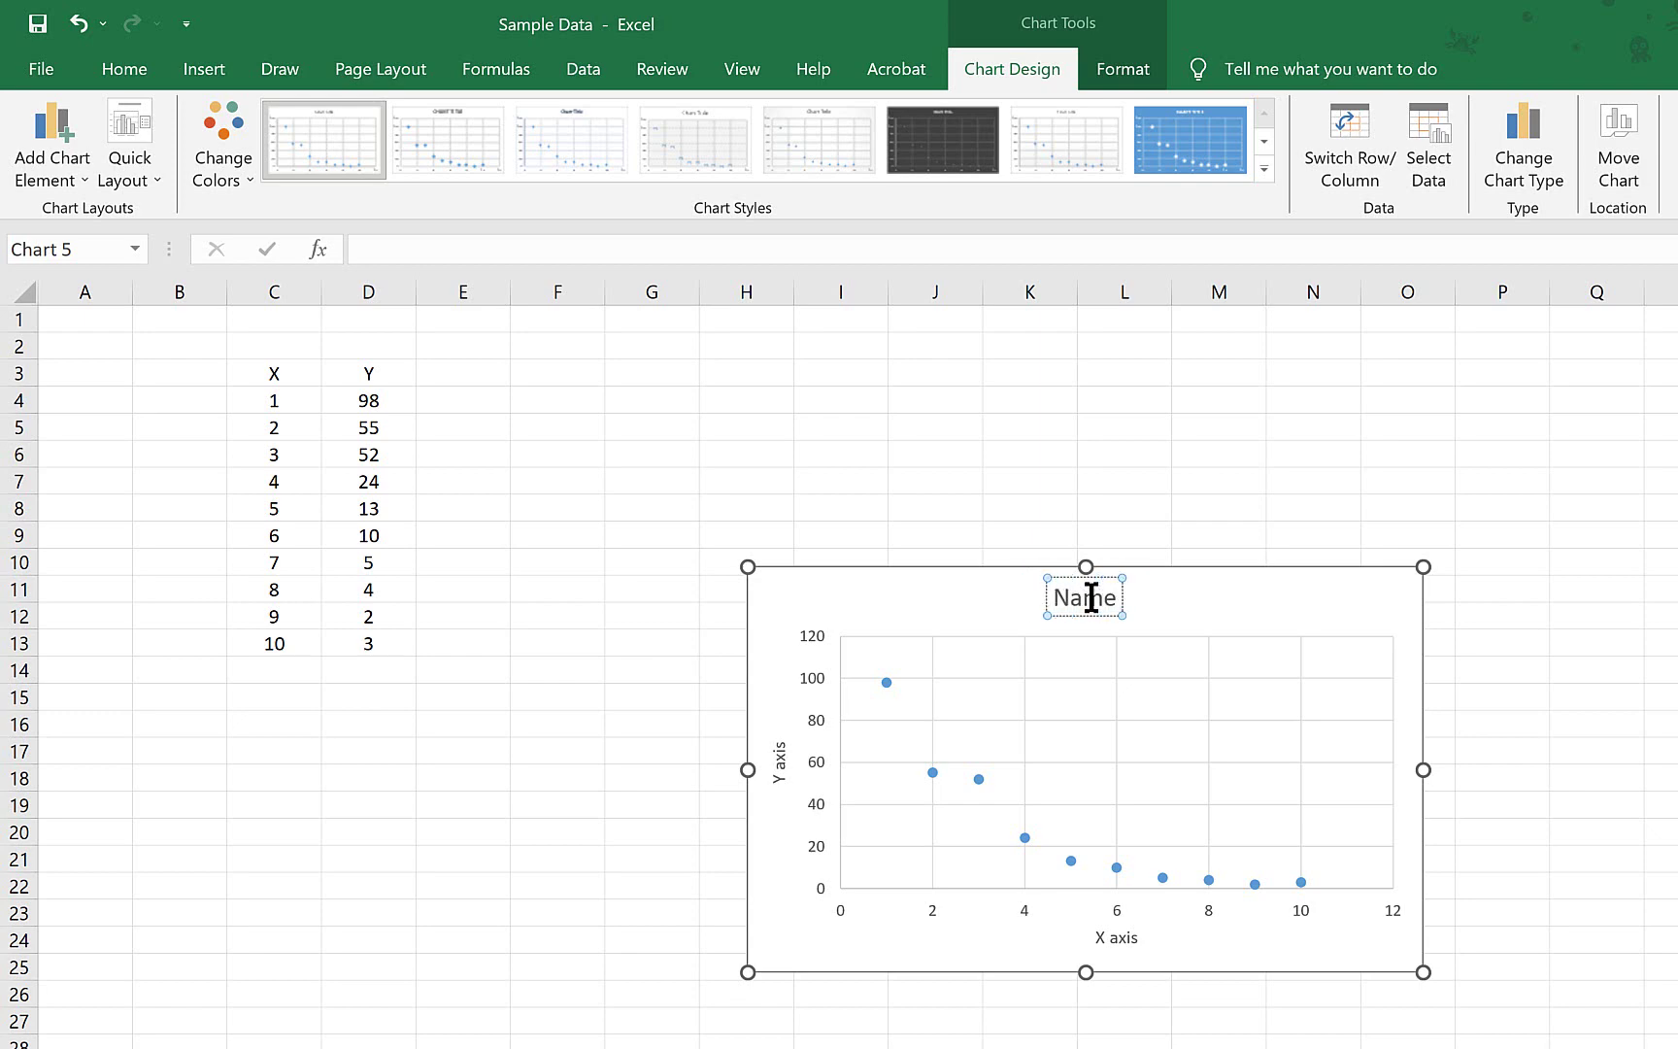
{"action": "type", "text": " of Graph"}
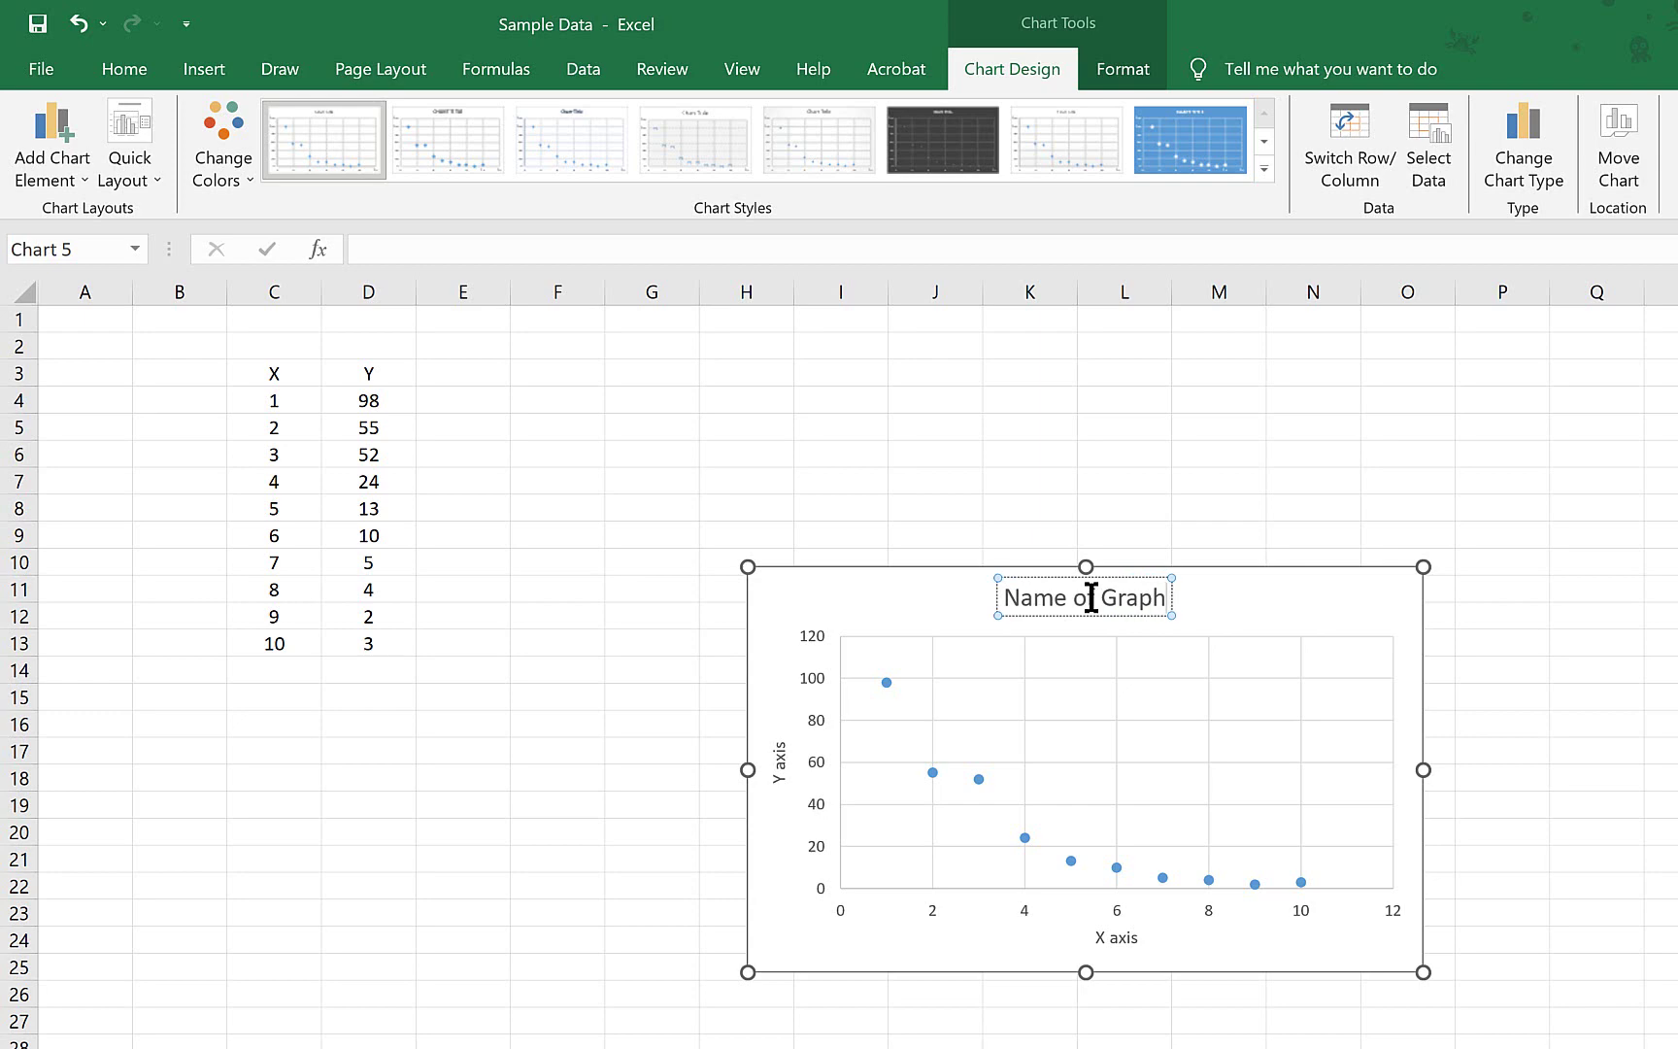
{"action": "left_click", "coordinate": [1302, 620]}
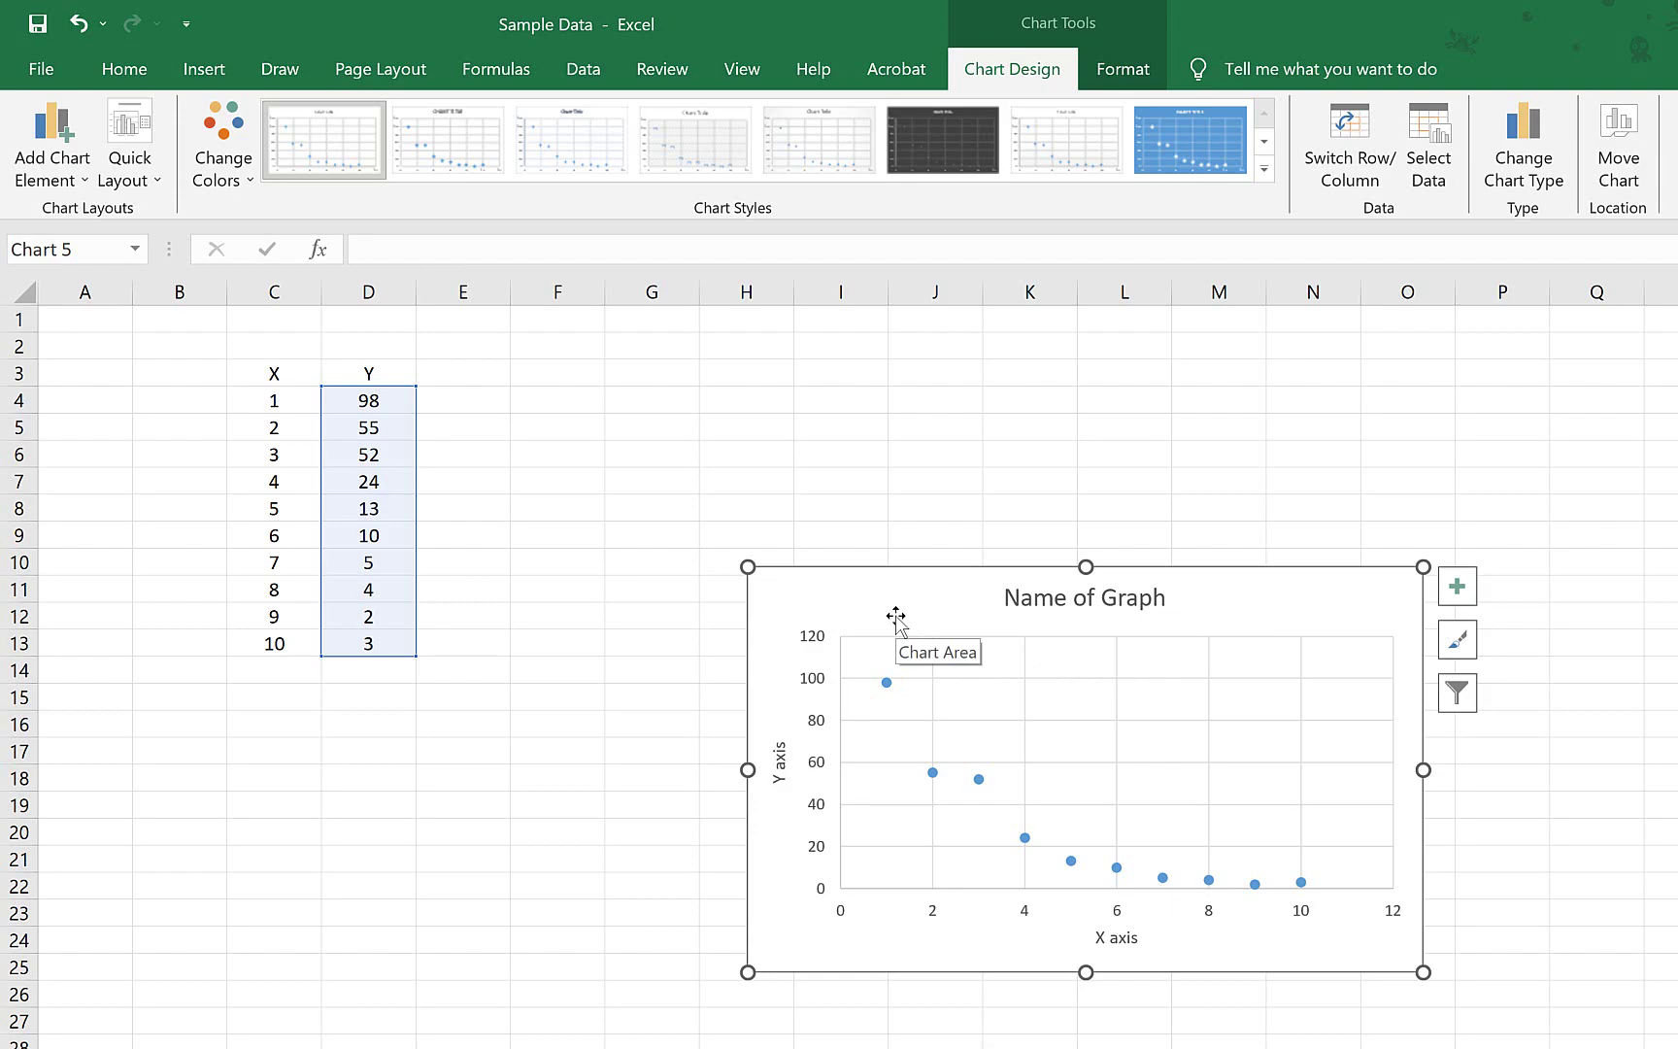
{"action": "double_click", "coordinate": [896, 618]}
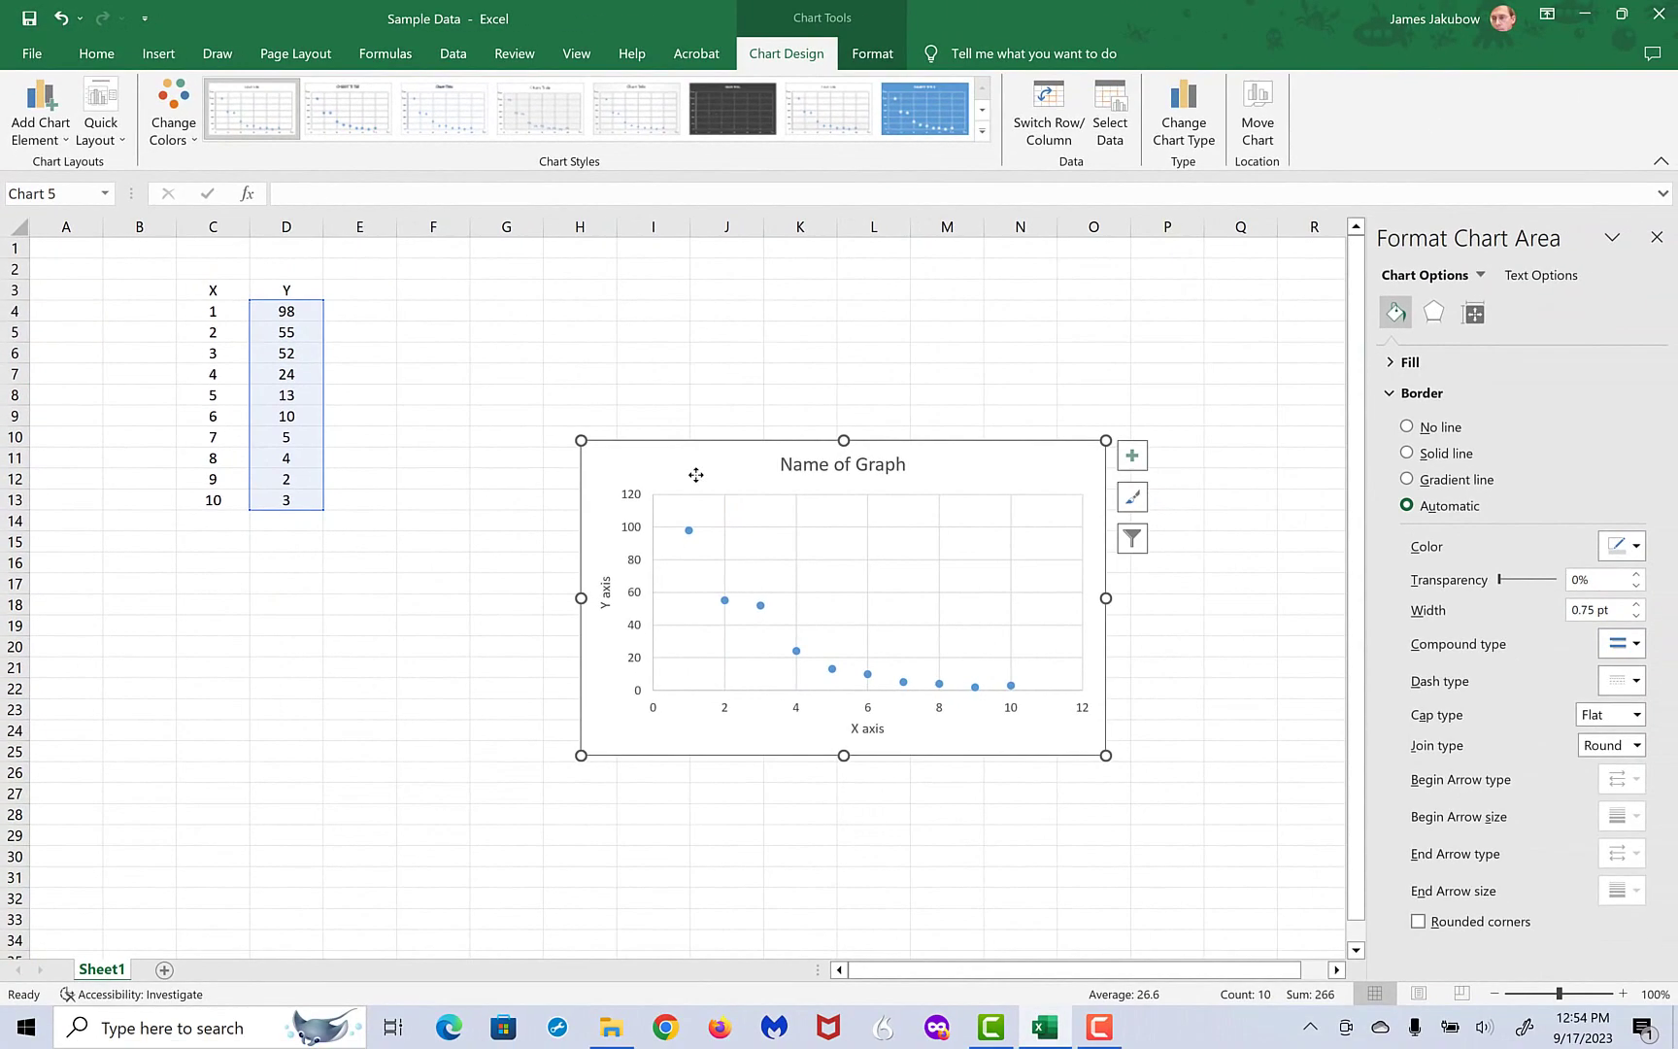
Close Format Chart Area and add a linear trendline through the scatter points.
{"action": "left_click", "coordinate": [1657, 237]}
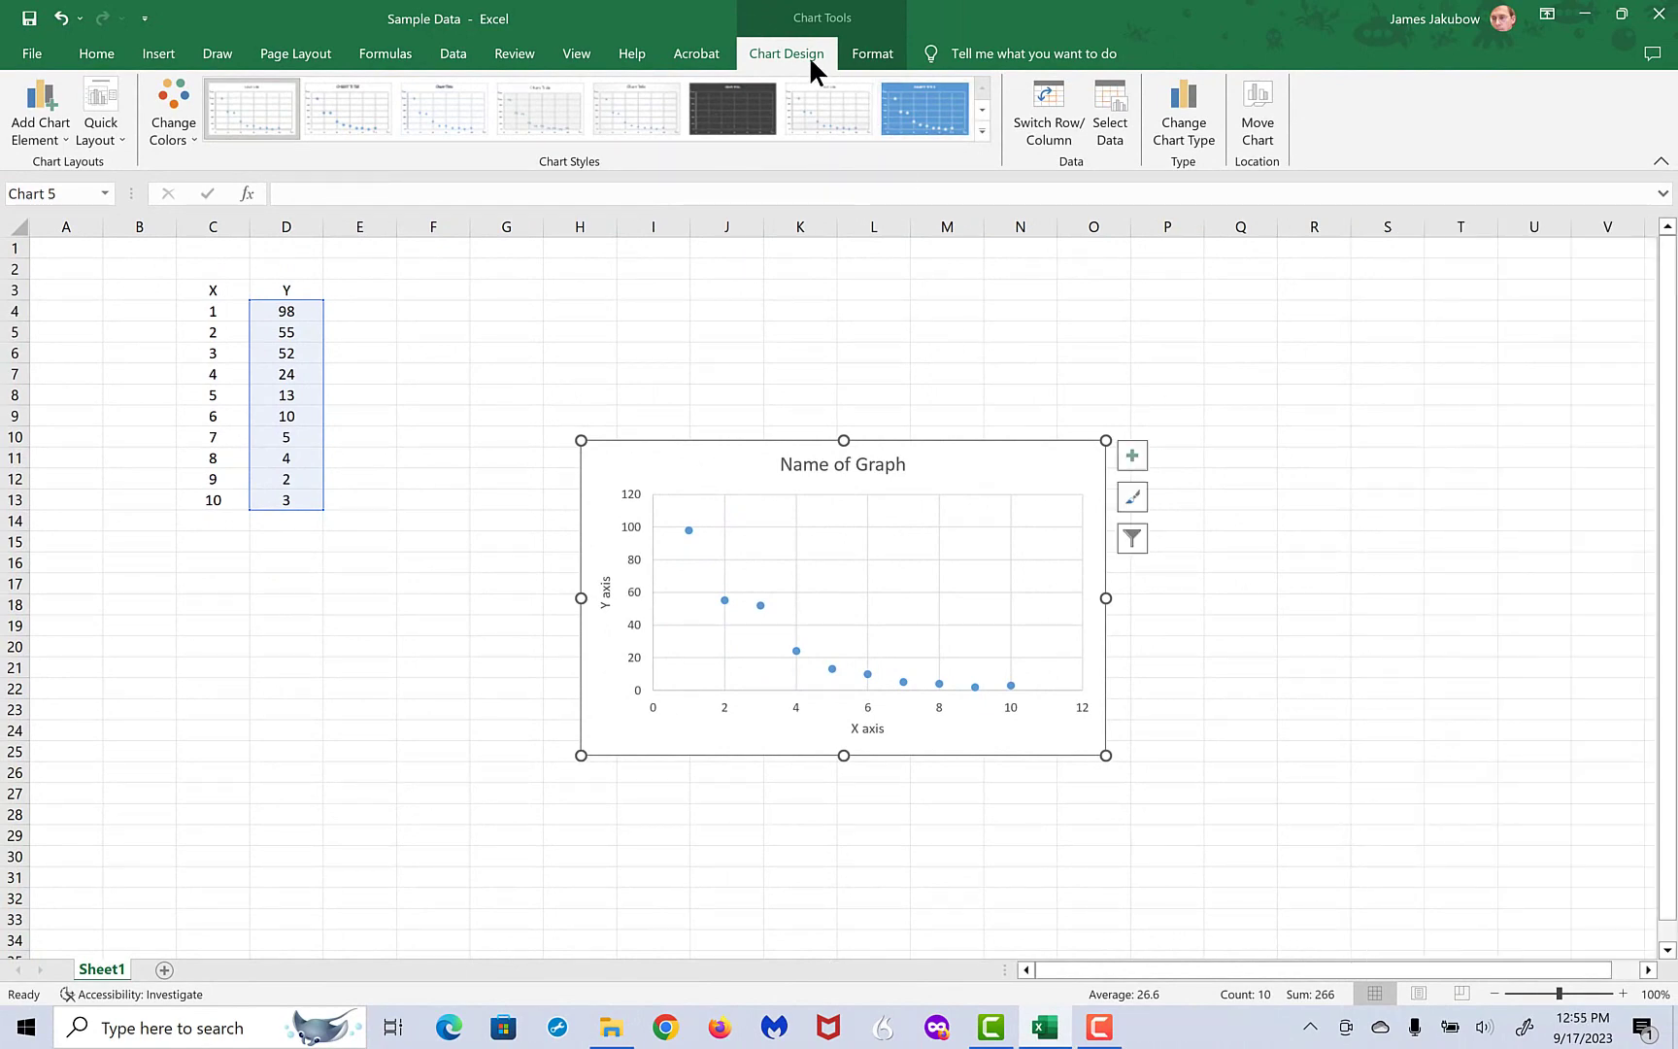
{"action": "left_click", "coordinate": [30, 136]}
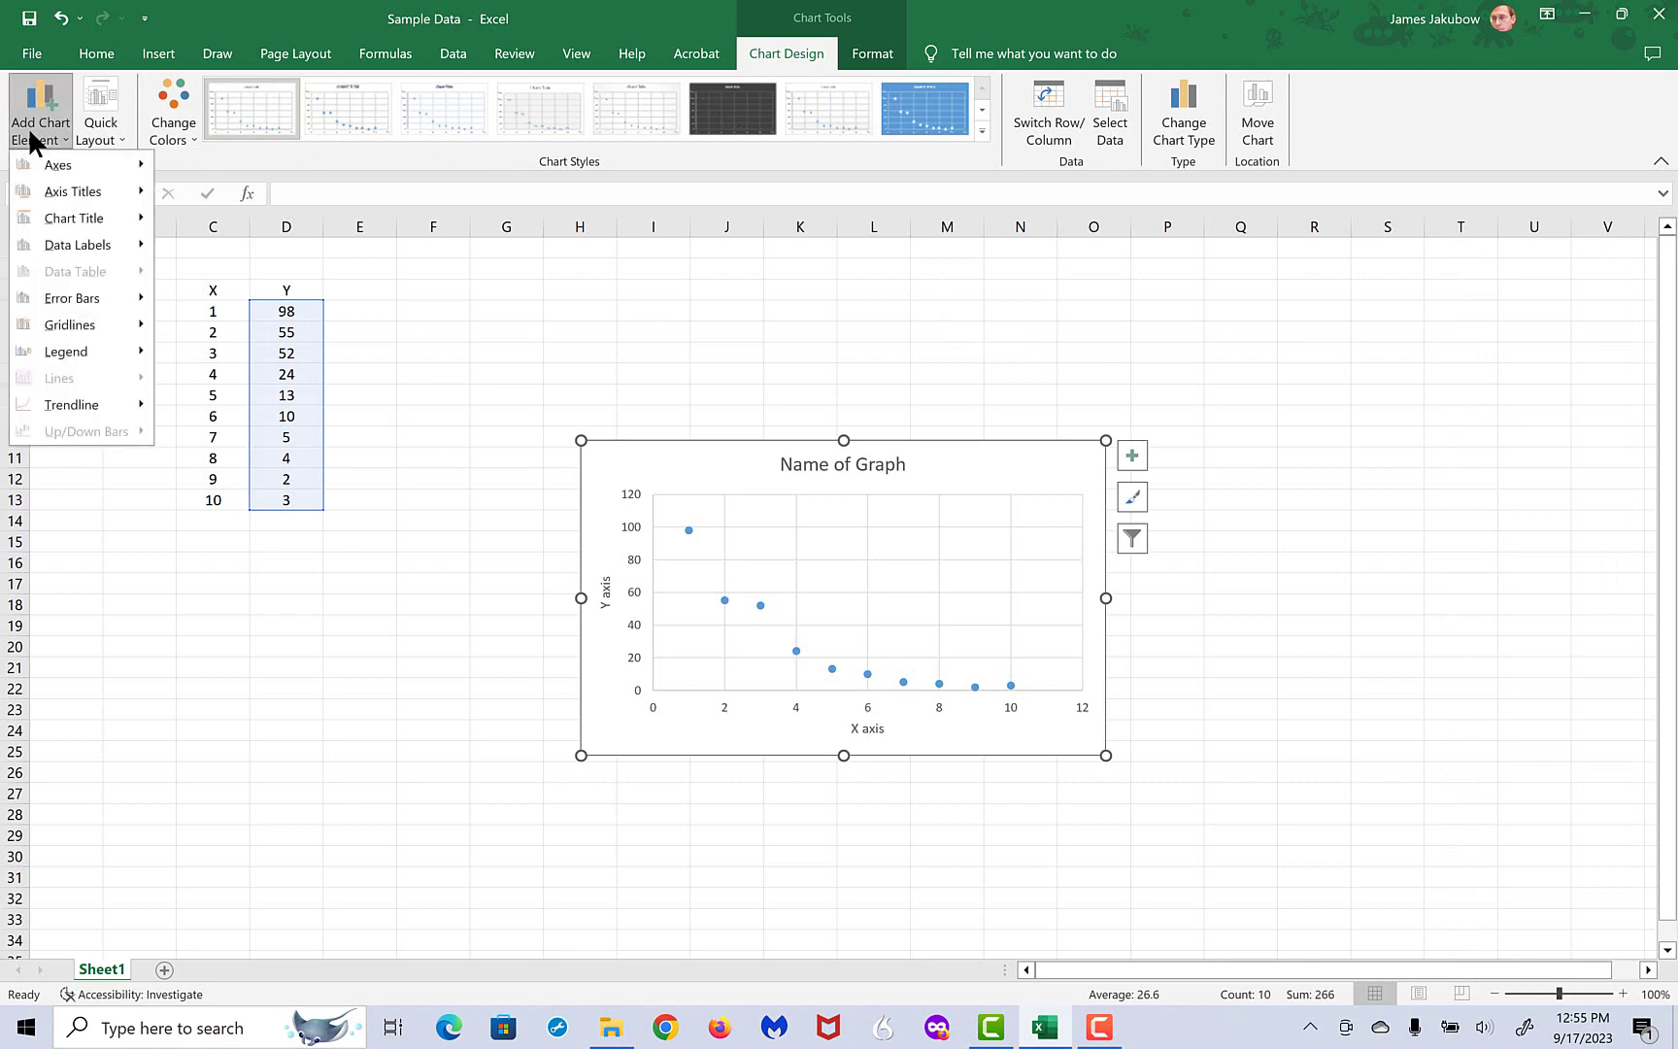
{"action": "mouse_move", "coordinate": [76, 408]}
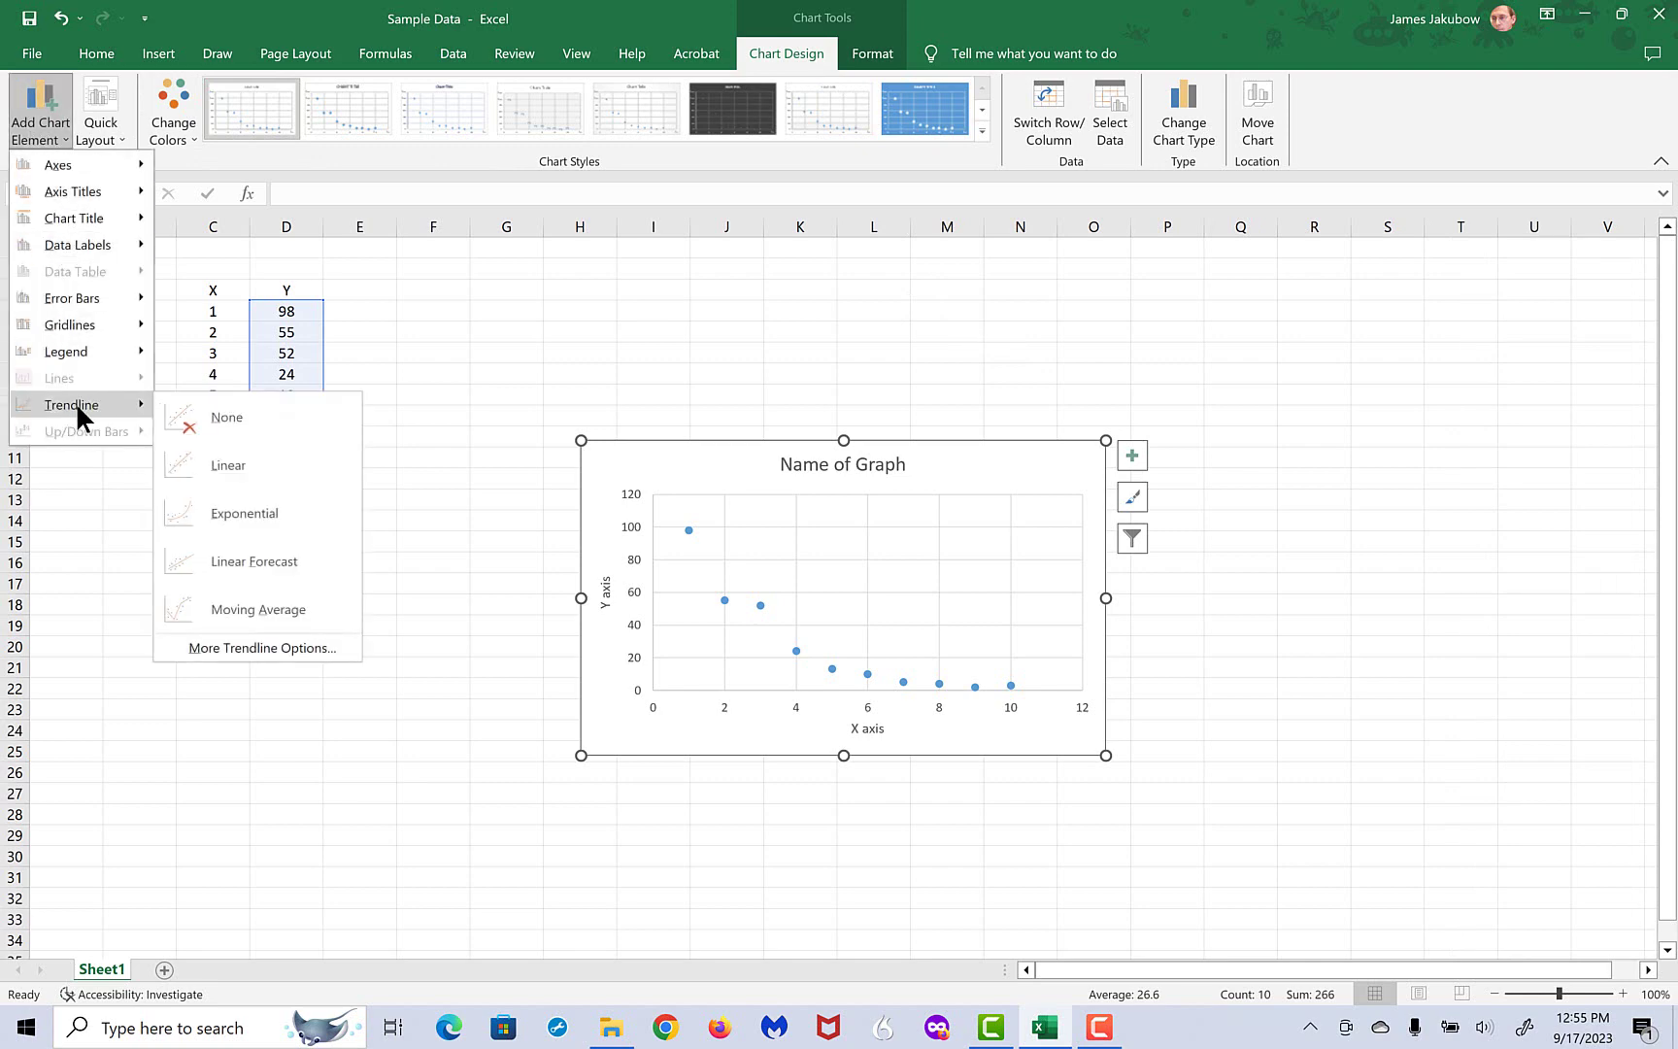
{"action": "left_click", "coordinate": [206, 459]}
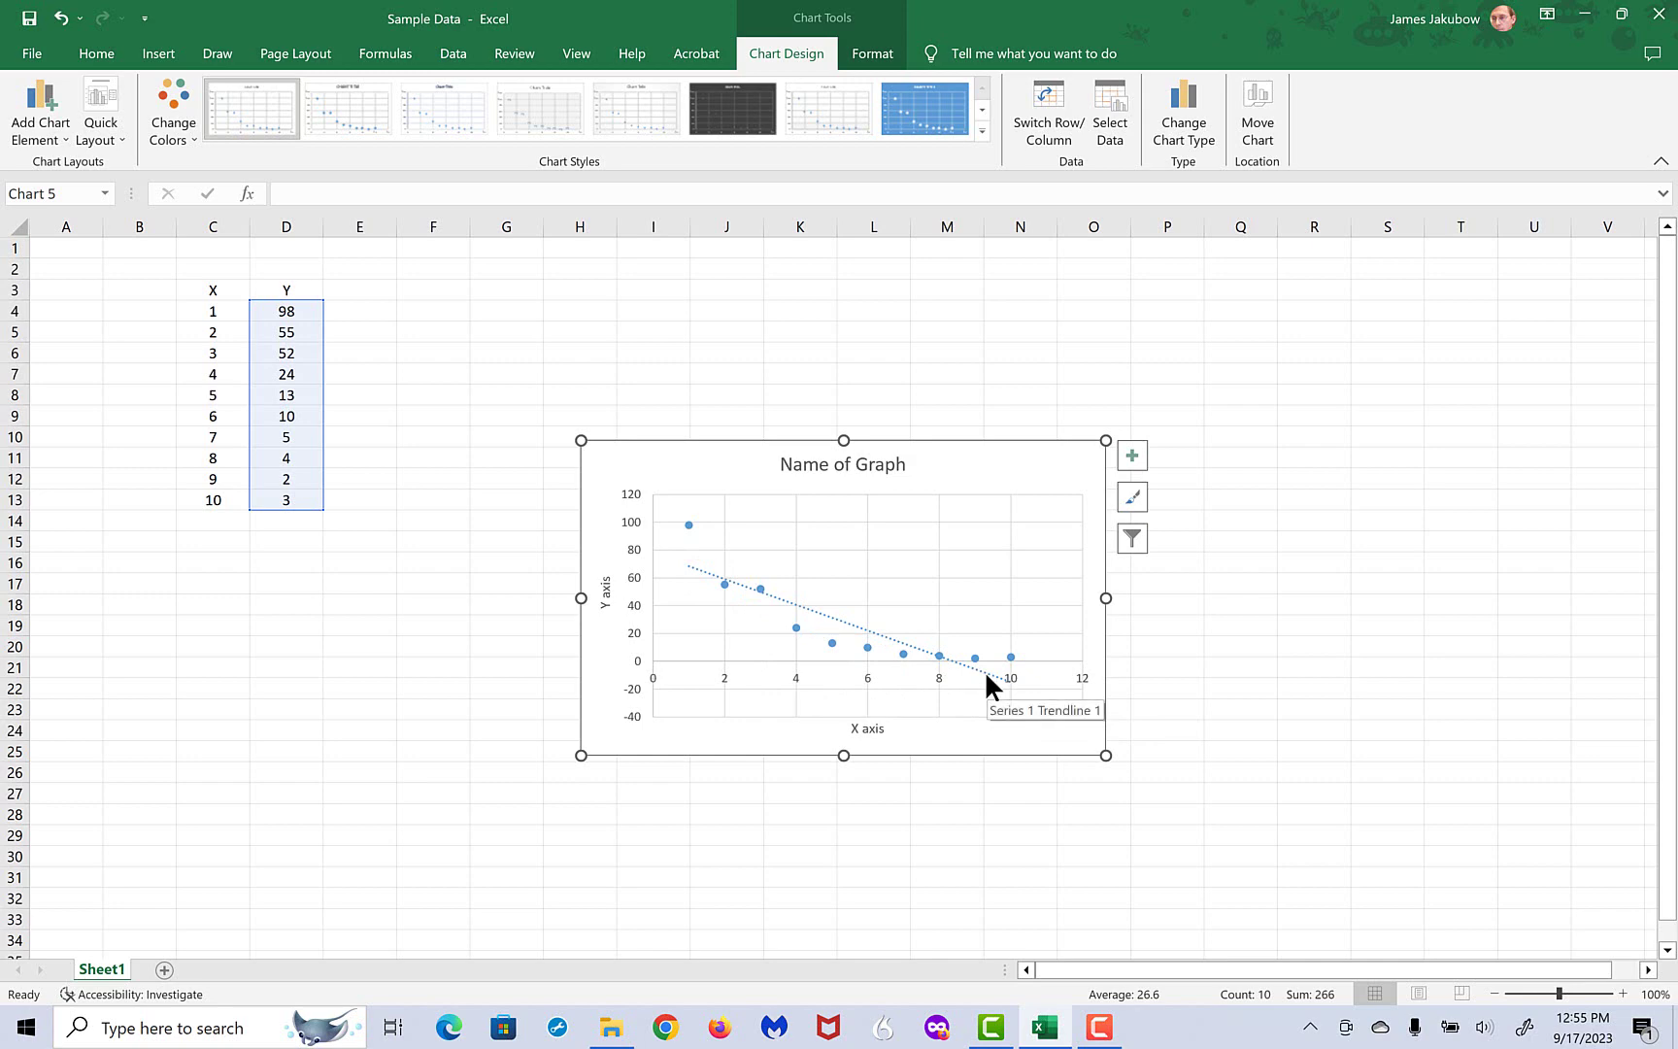
{"action": "left_click", "coordinate": [788, 603]}
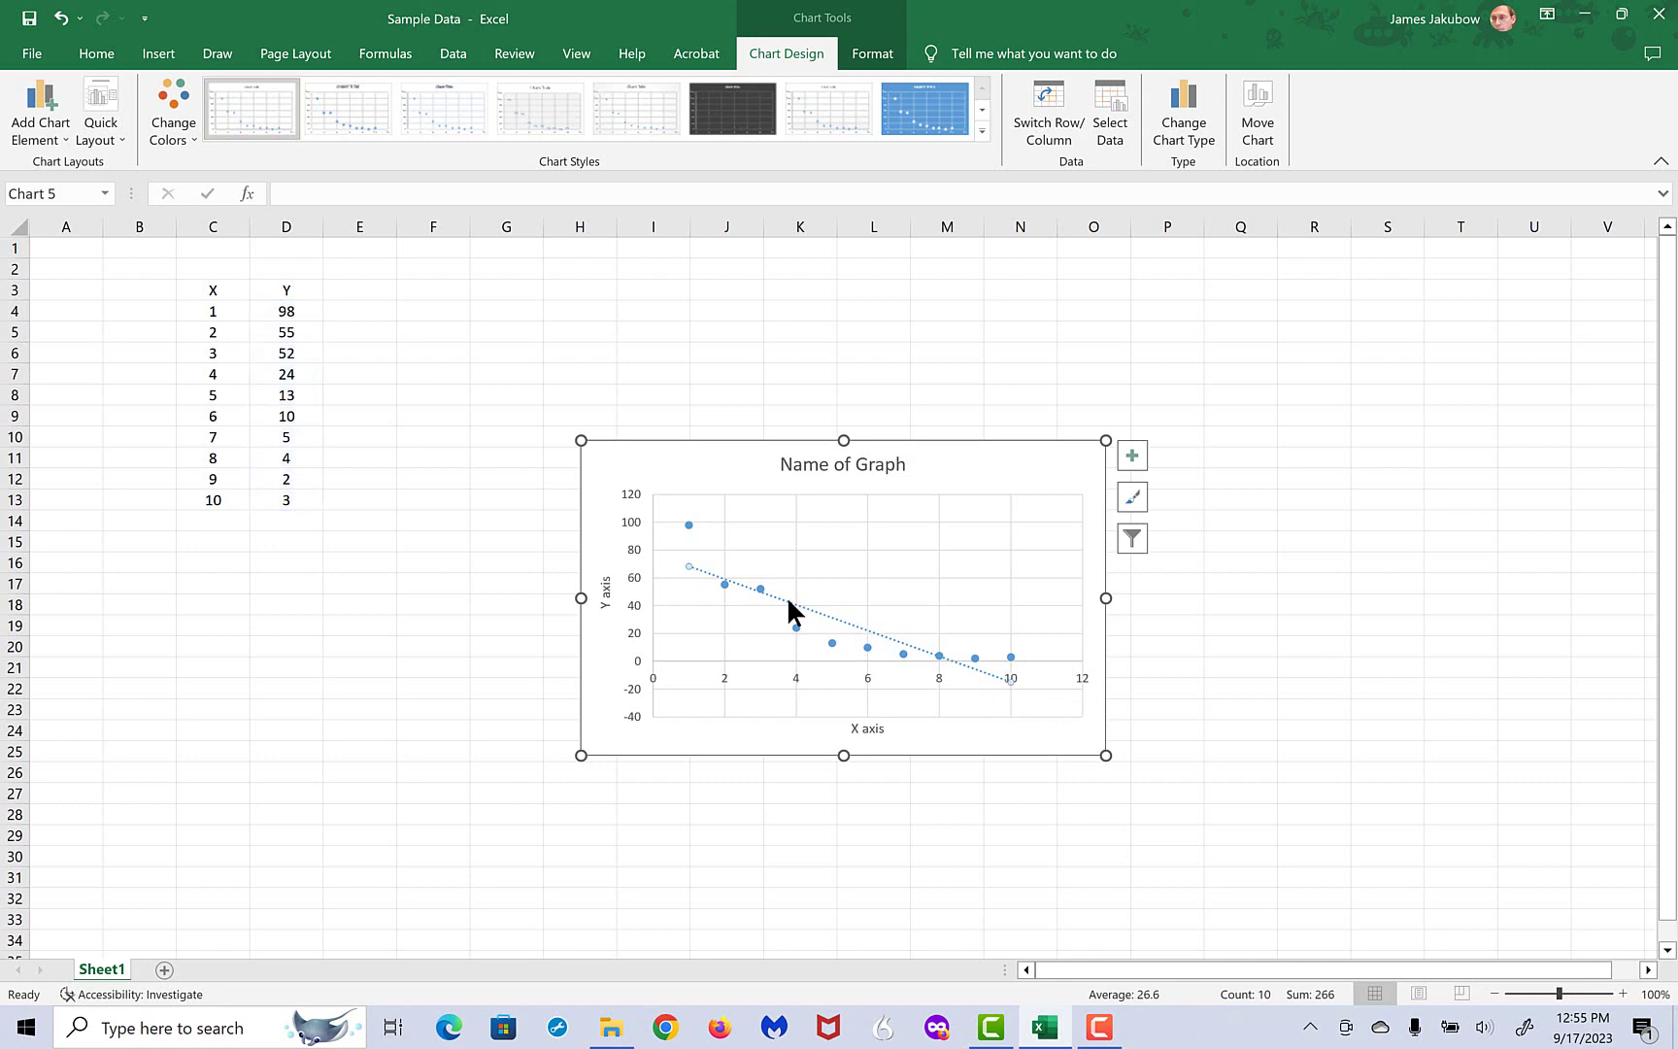
Try Exponential, Logarithmic and Polynomial fits on the trendline, ending with a Power curve.
{"action": "double_click", "coordinate": [789, 602]}
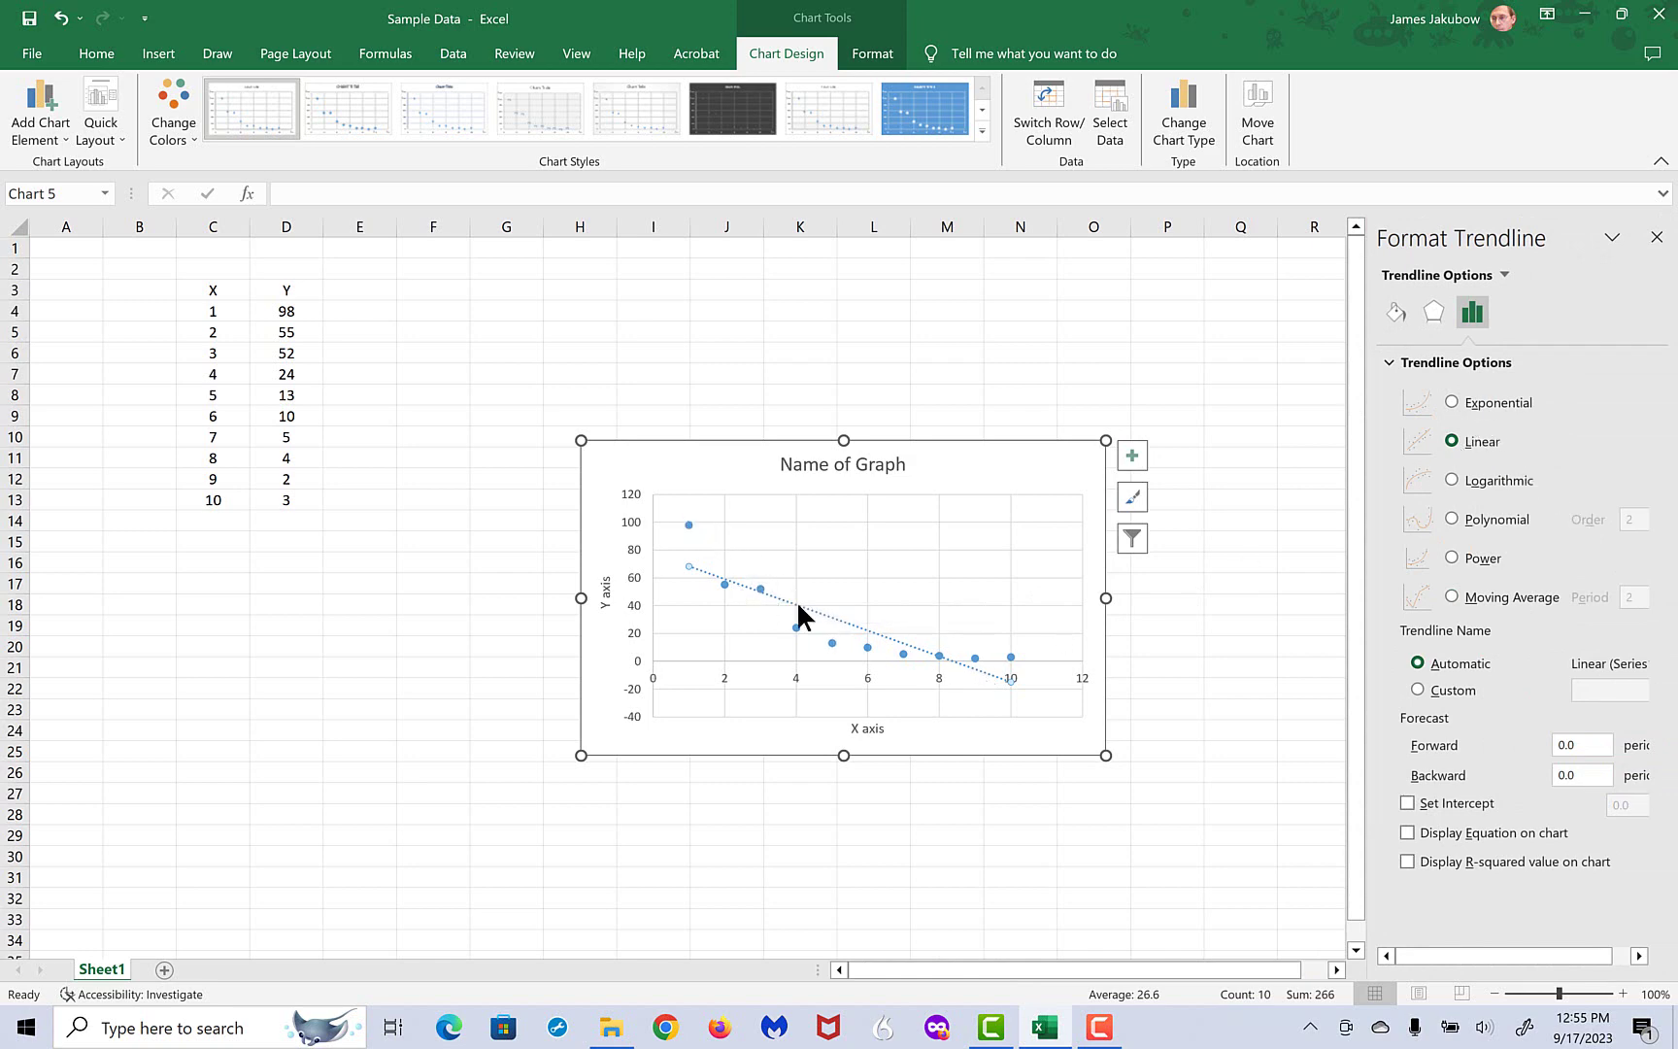
{"action": "left_click", "coordinate": [1453, 402]}
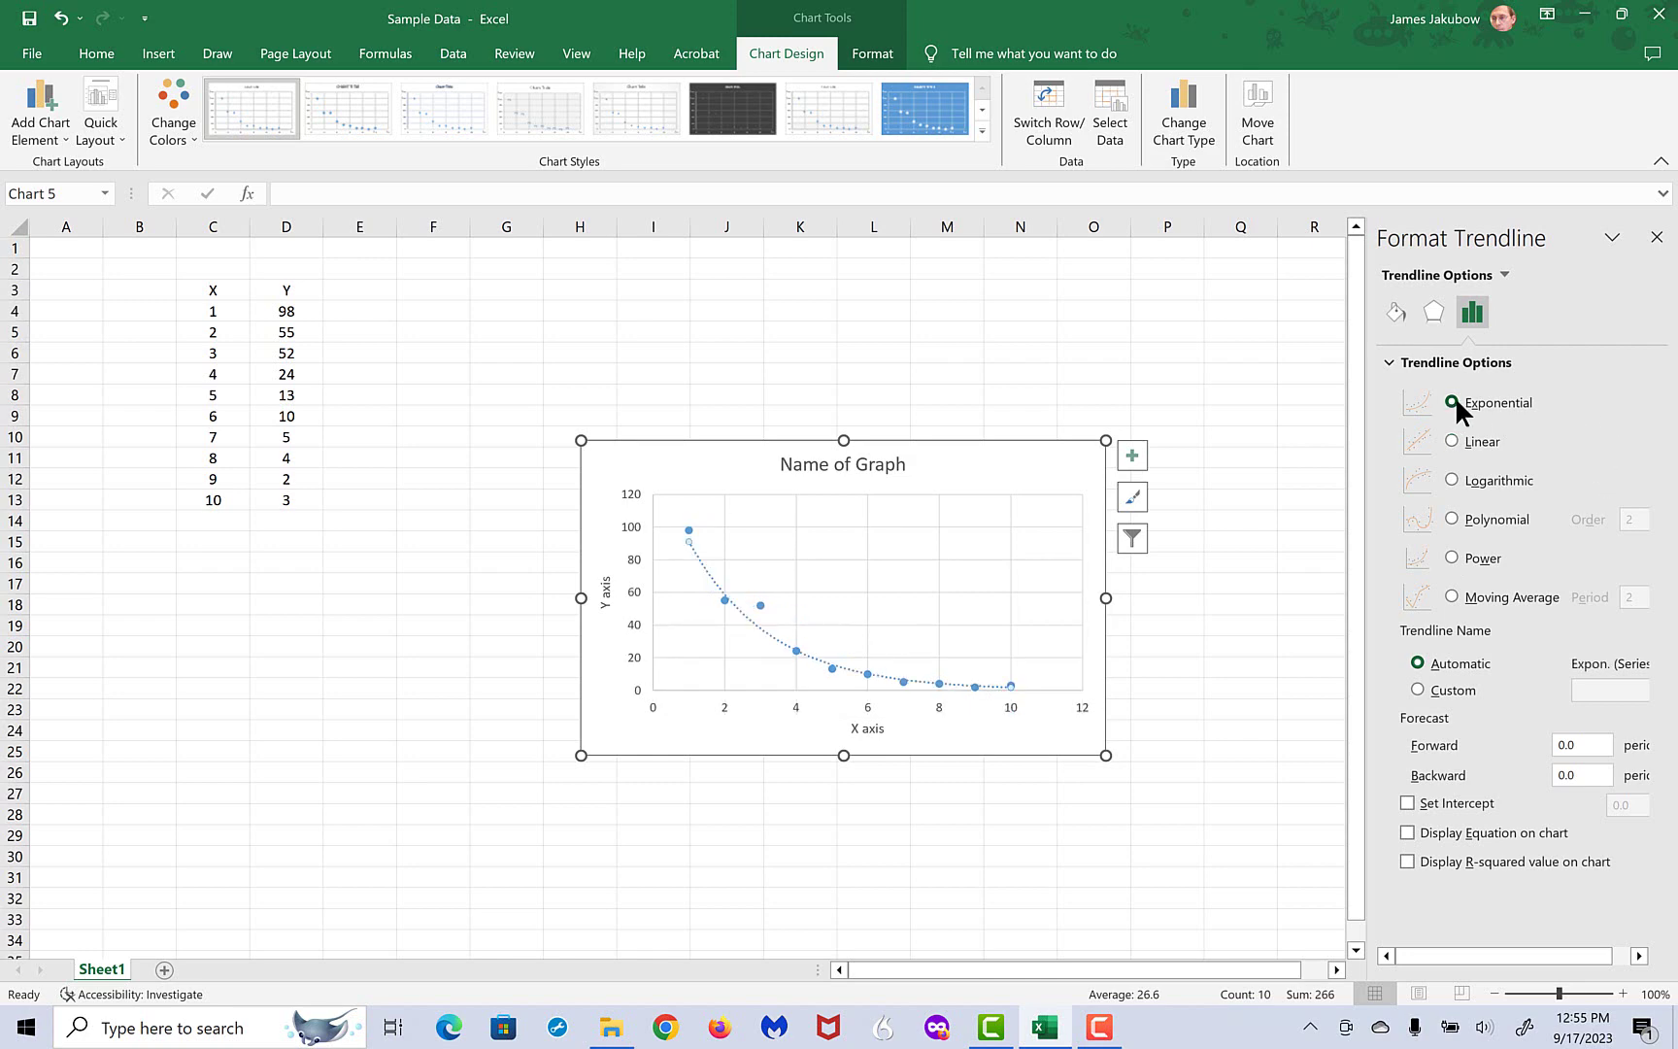
{"action": "left_click", "coordinate": [1451, 477]}
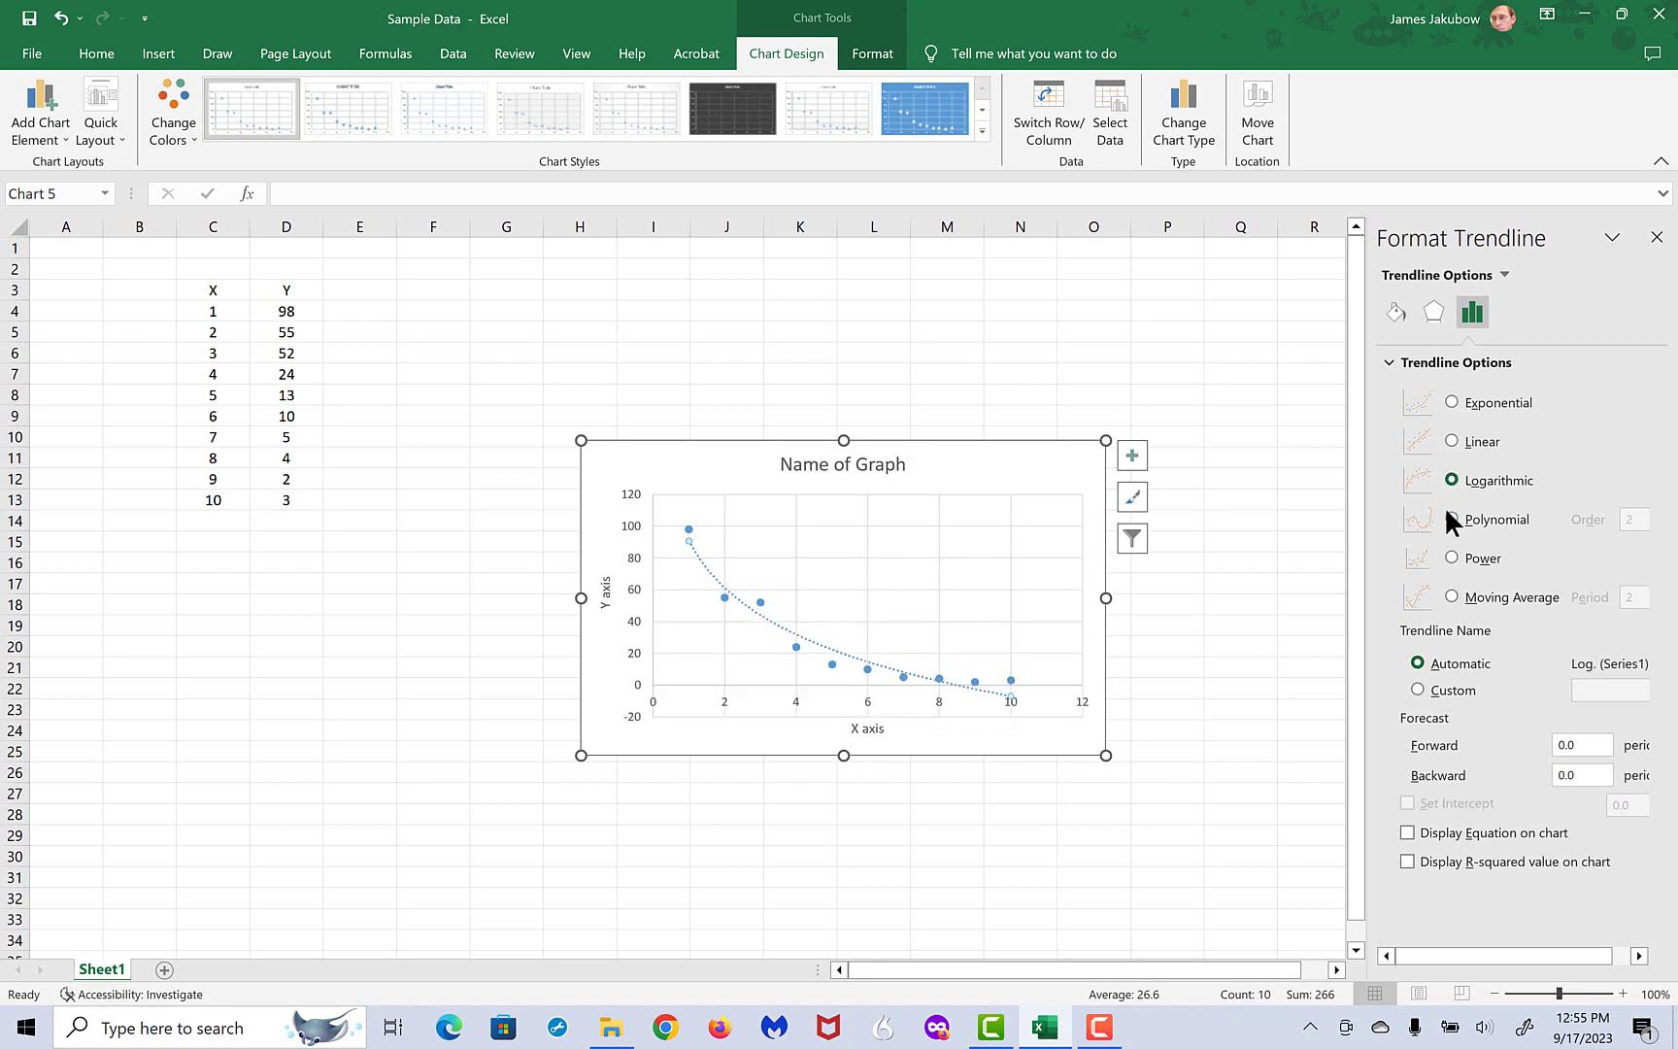
{"action": "left_click", "coordinate": [1451, 517]}
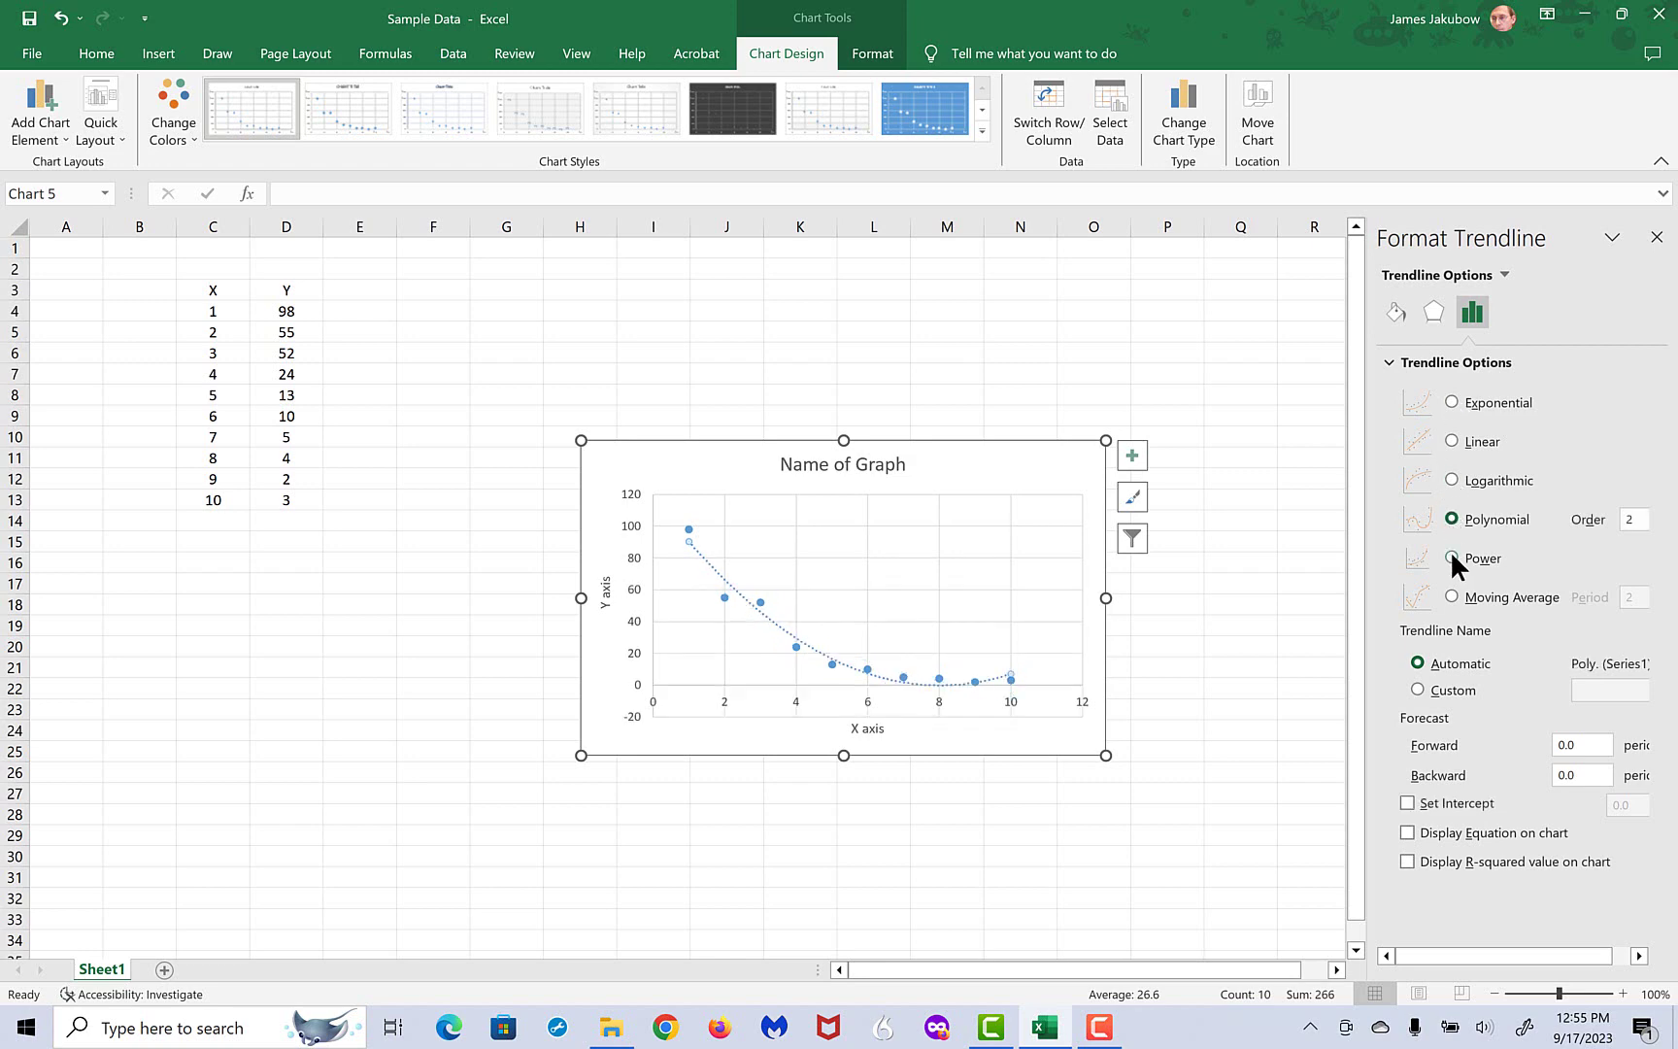
{"action": "left_click", "coordinate": [1452, 558]}
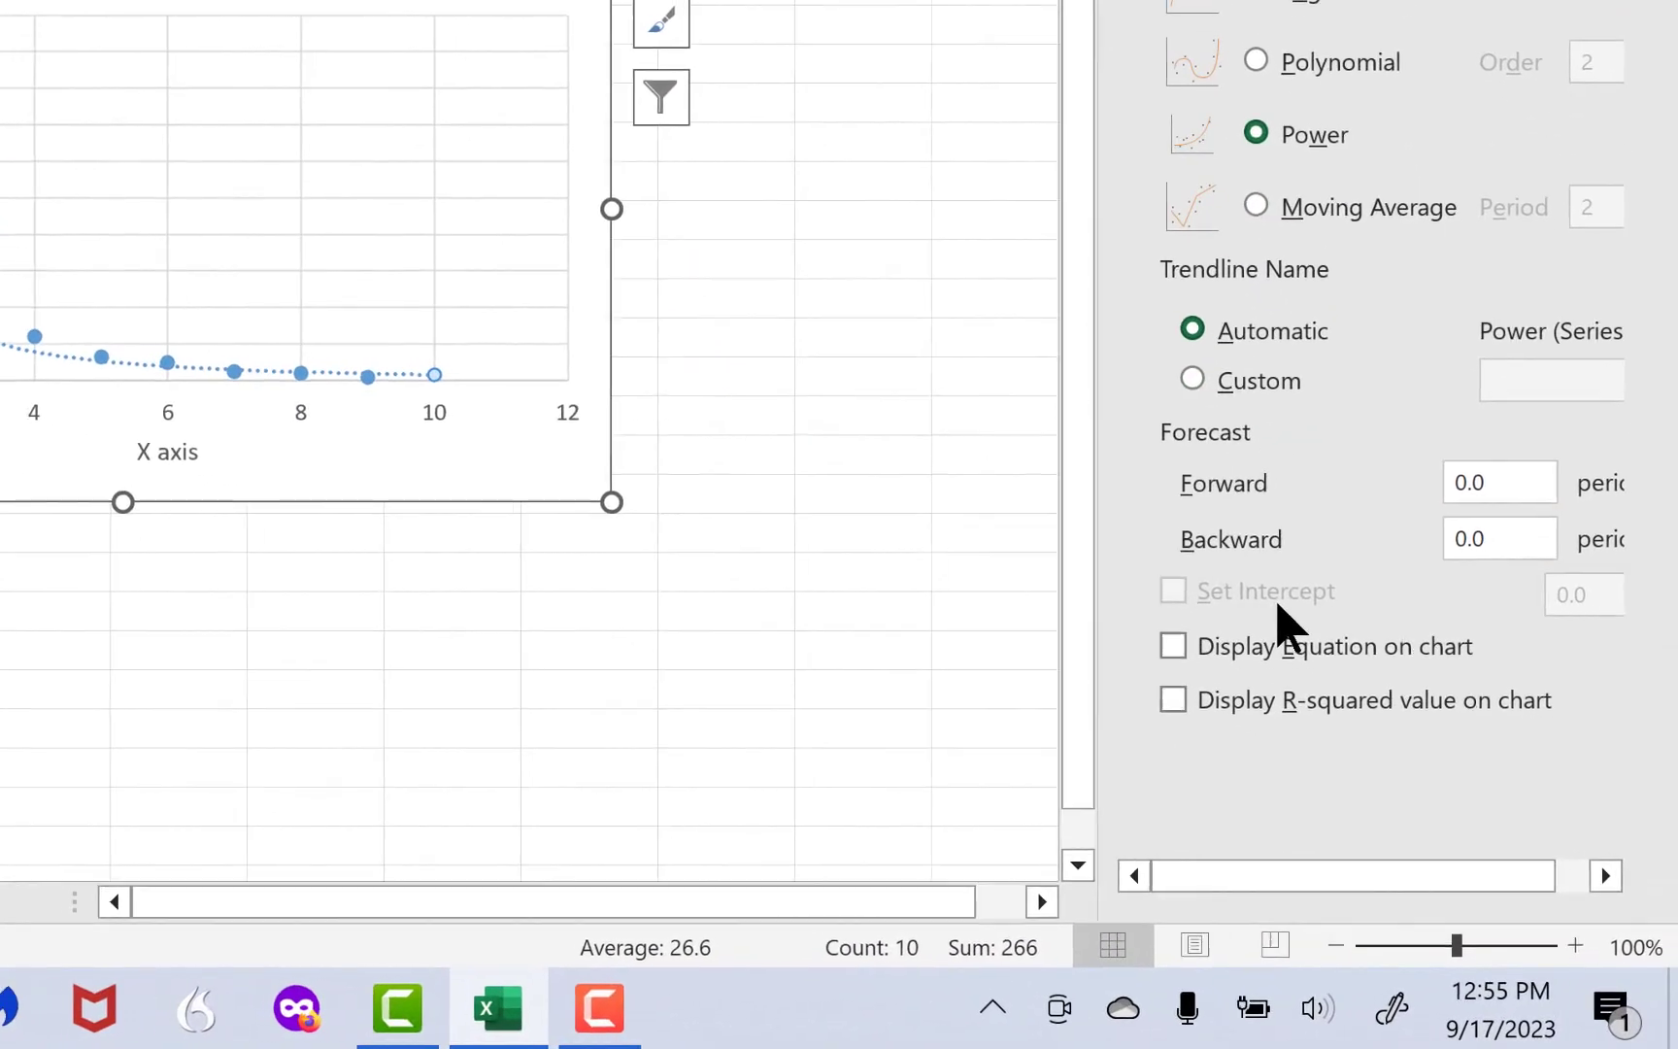
Show the equation y = 179.06x^-1.755 and R² = 0.8368, moving the label higher in the plot.
{"action": "left_click", "coordinate": [1170, 645]}
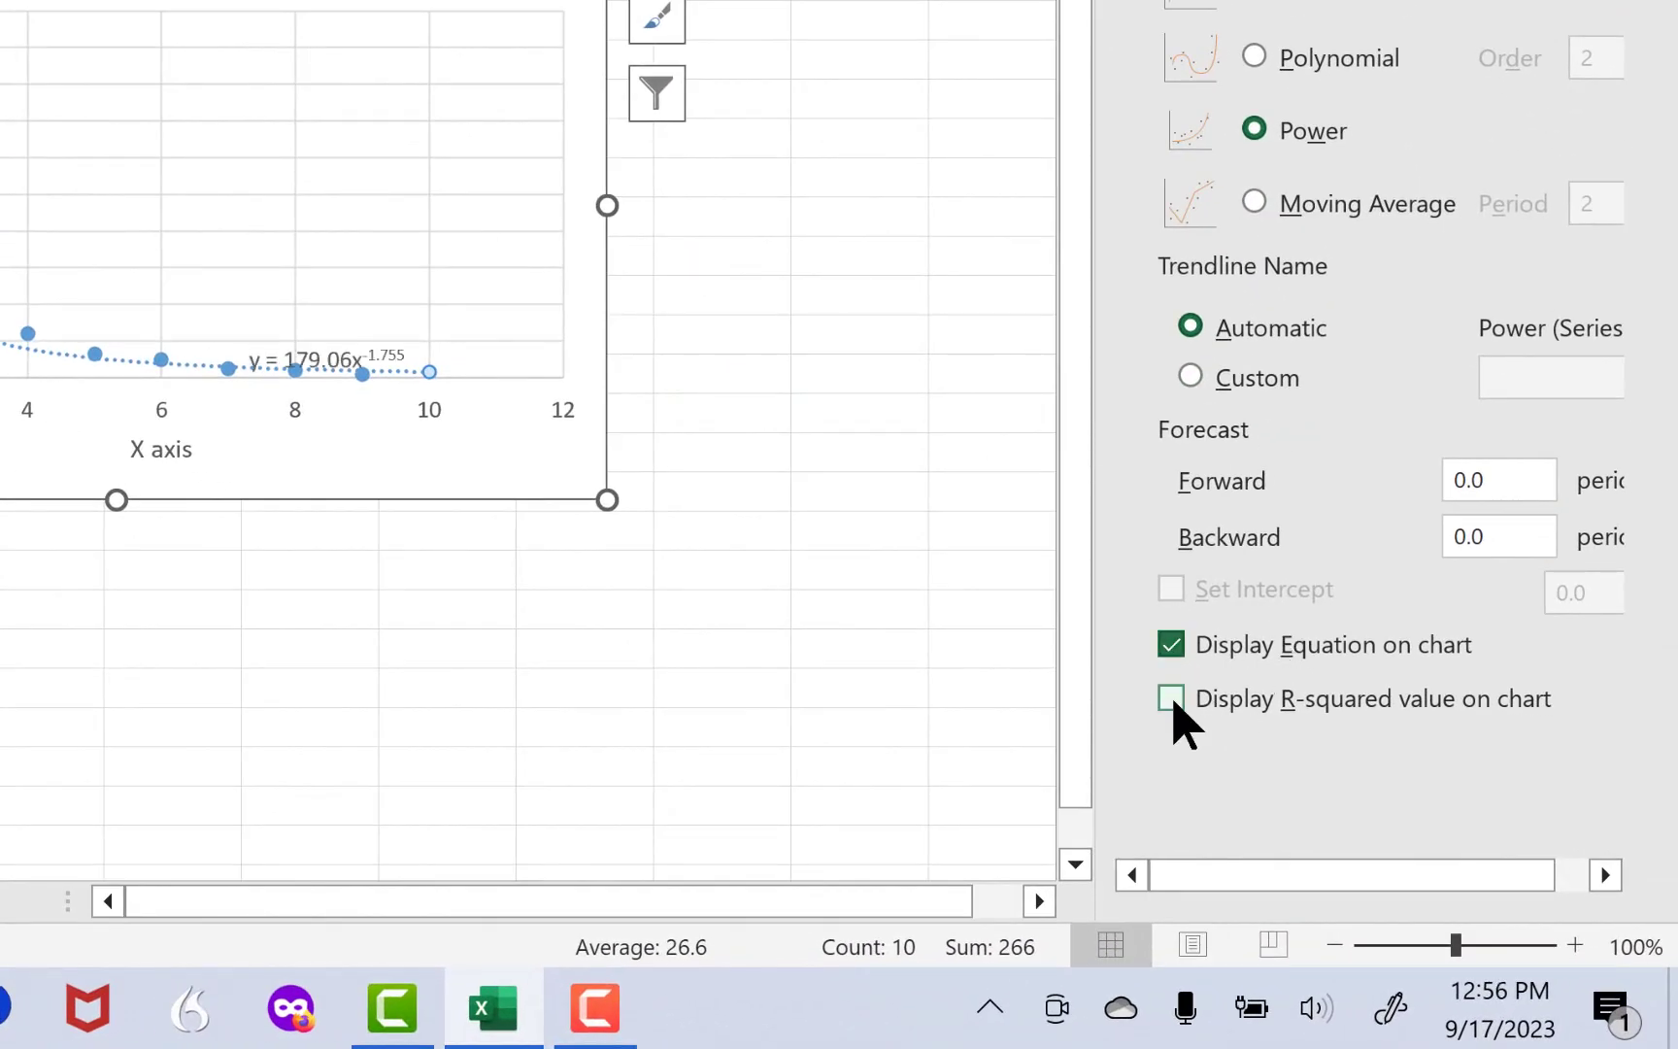
{"action": "left_click", "coordinate": [1171, 699]}
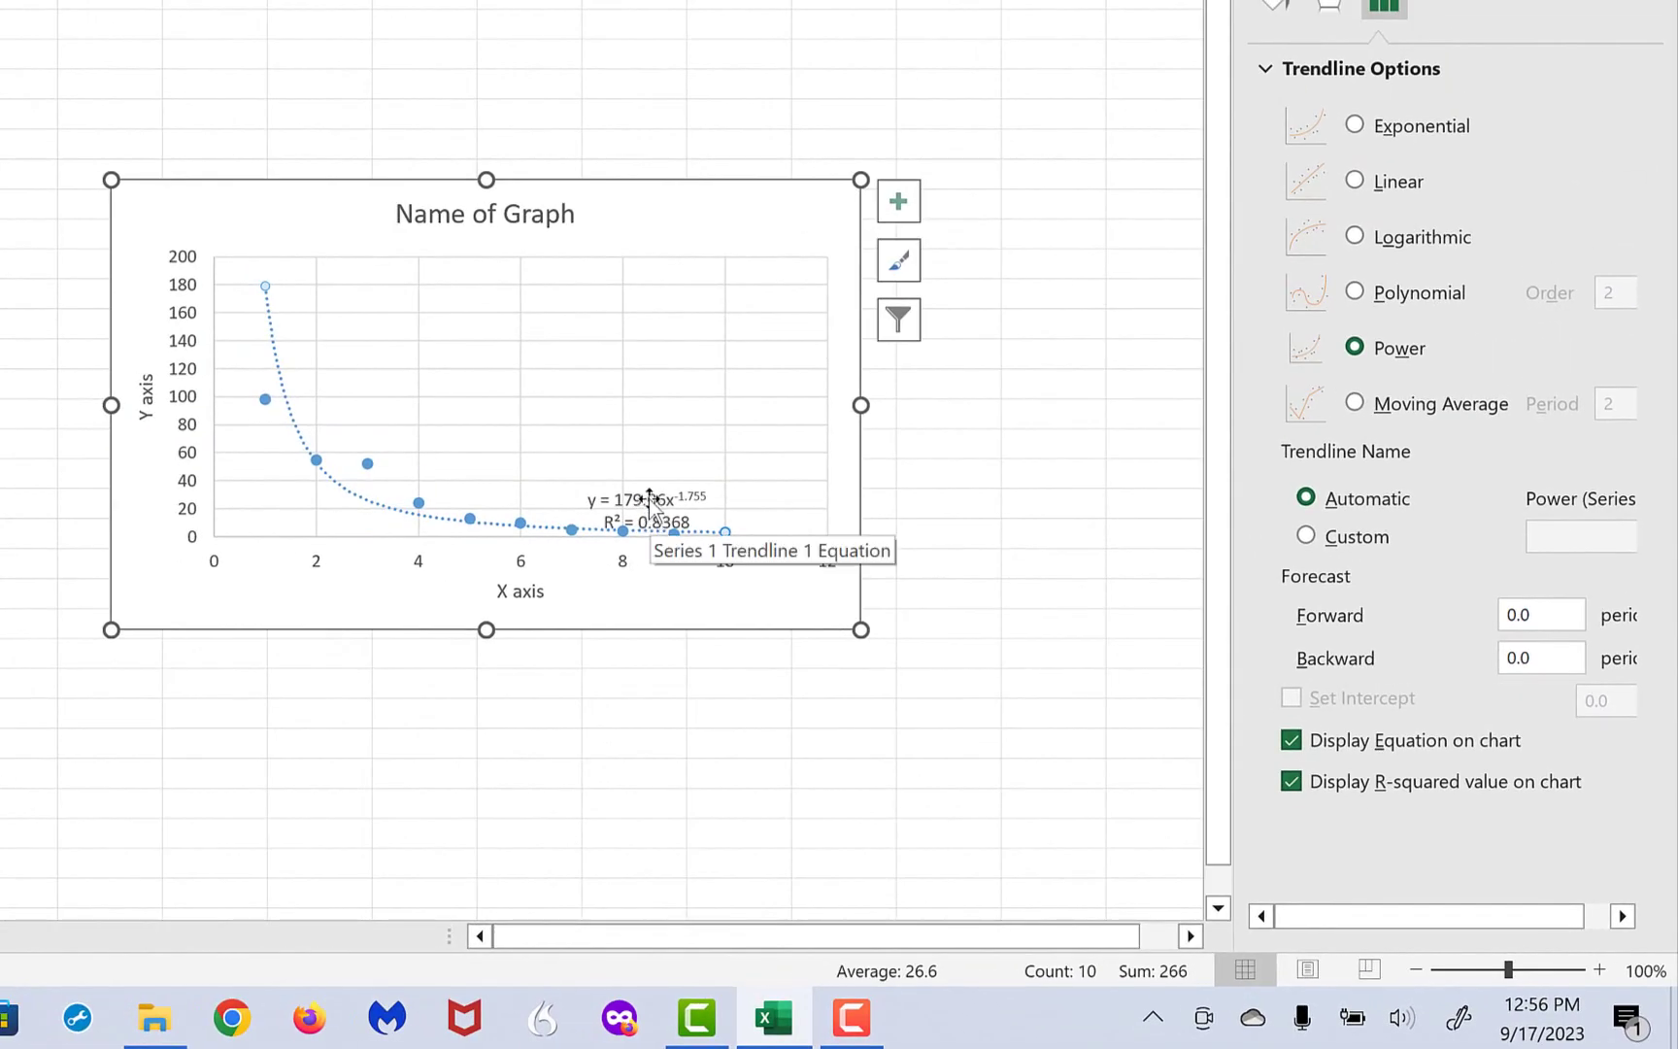
{"action": "left_click", "coordinate": [653, 502]}
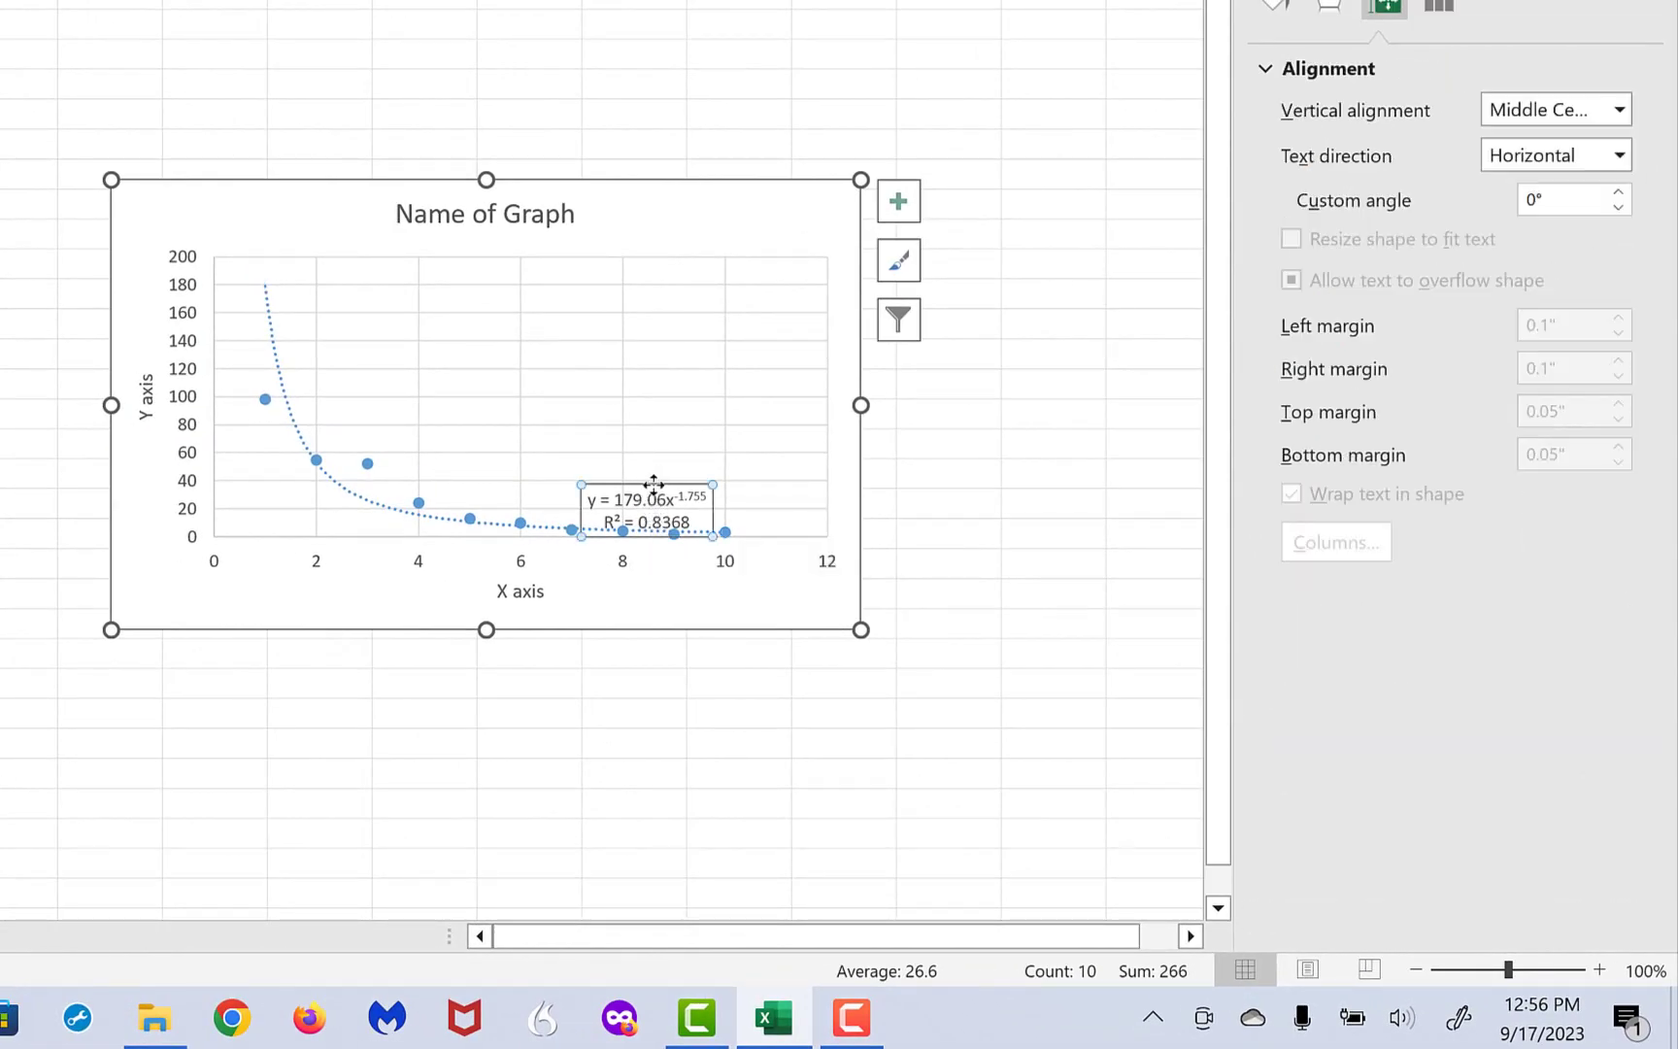
{"action": "left_click_drag", "start_coordinate": [653, 482], "coordinate": [653, 302]}
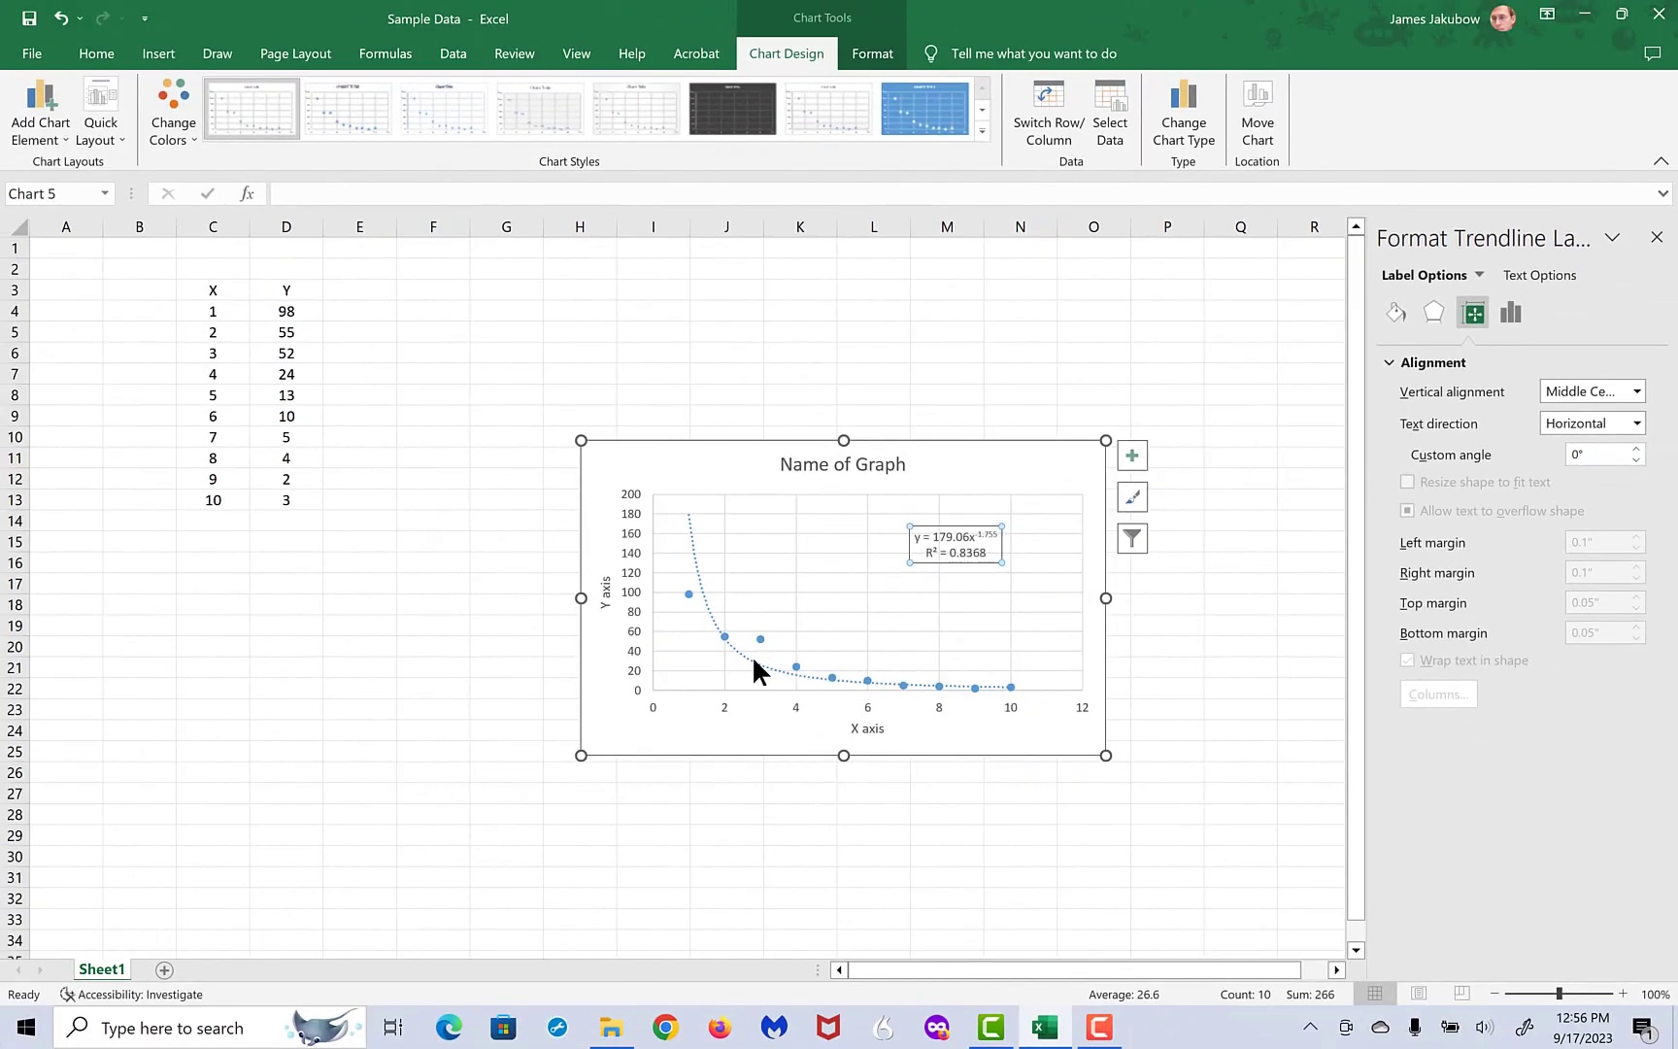
{"action": "left_click", "coordinate": [754, 659]}
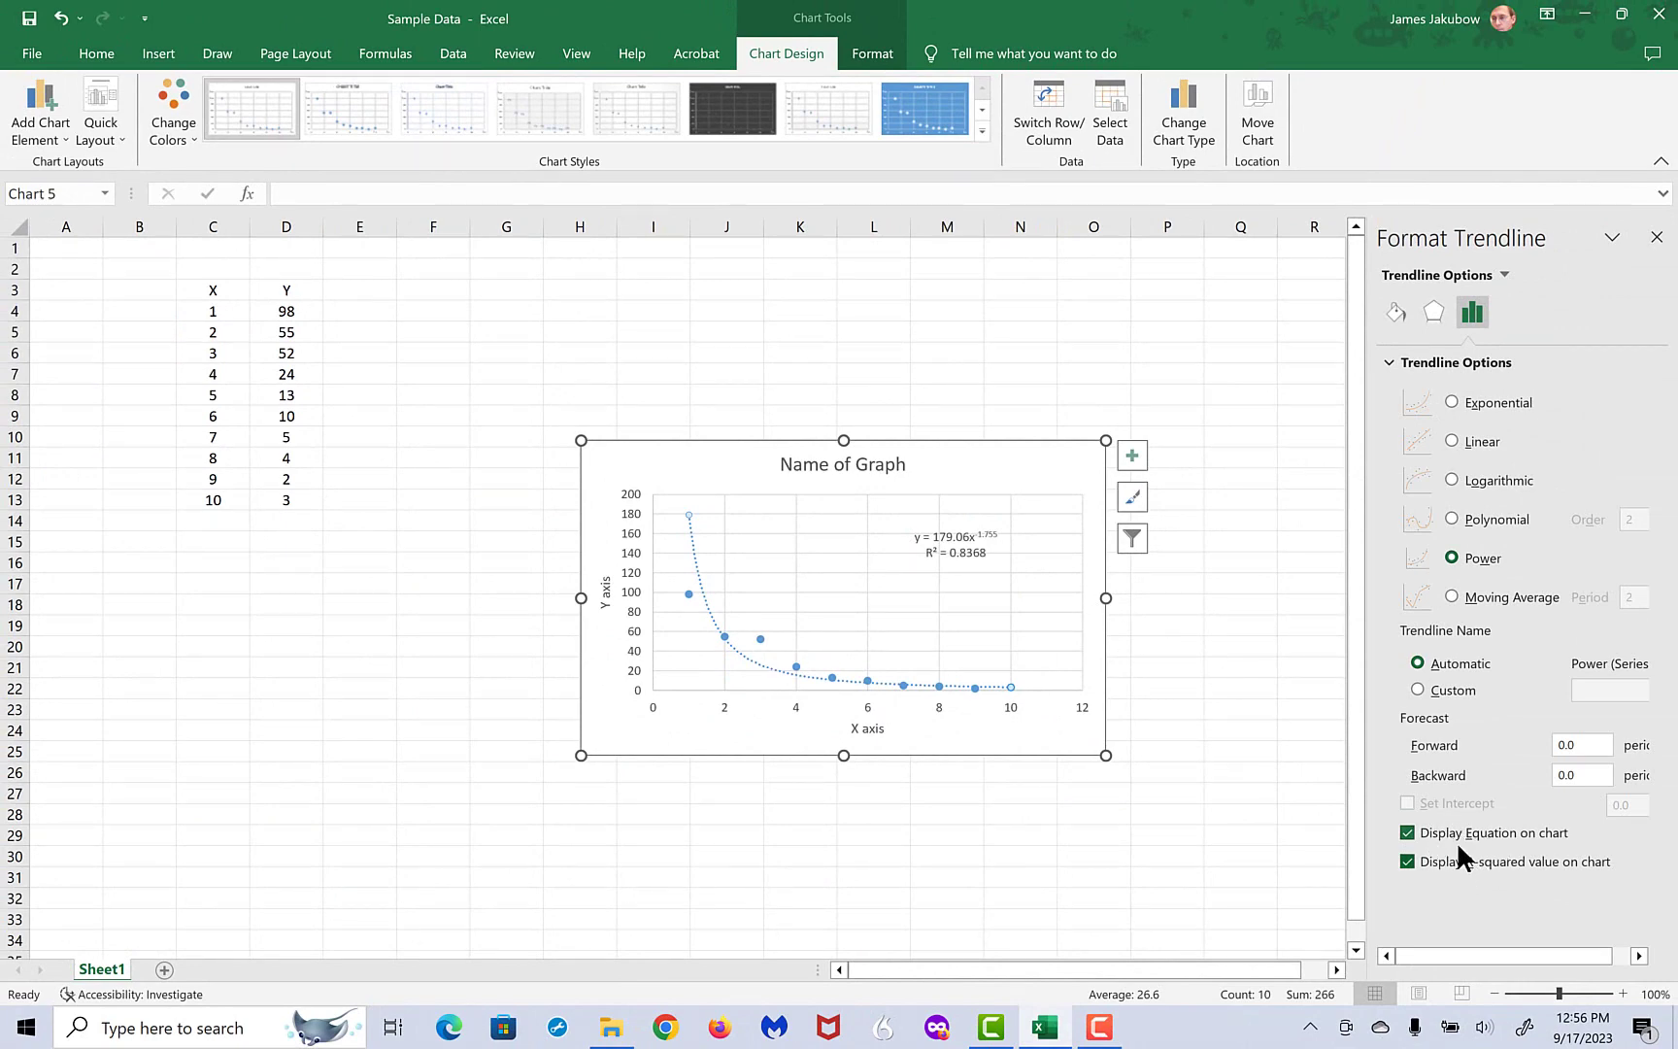
Compare Linear, Logarithmic and Power fits, keeping Exponential with y = 141.17e^-0.439x, R² = 0.9762.
{"action": "left_click", "coordinate": [1452, 402]}
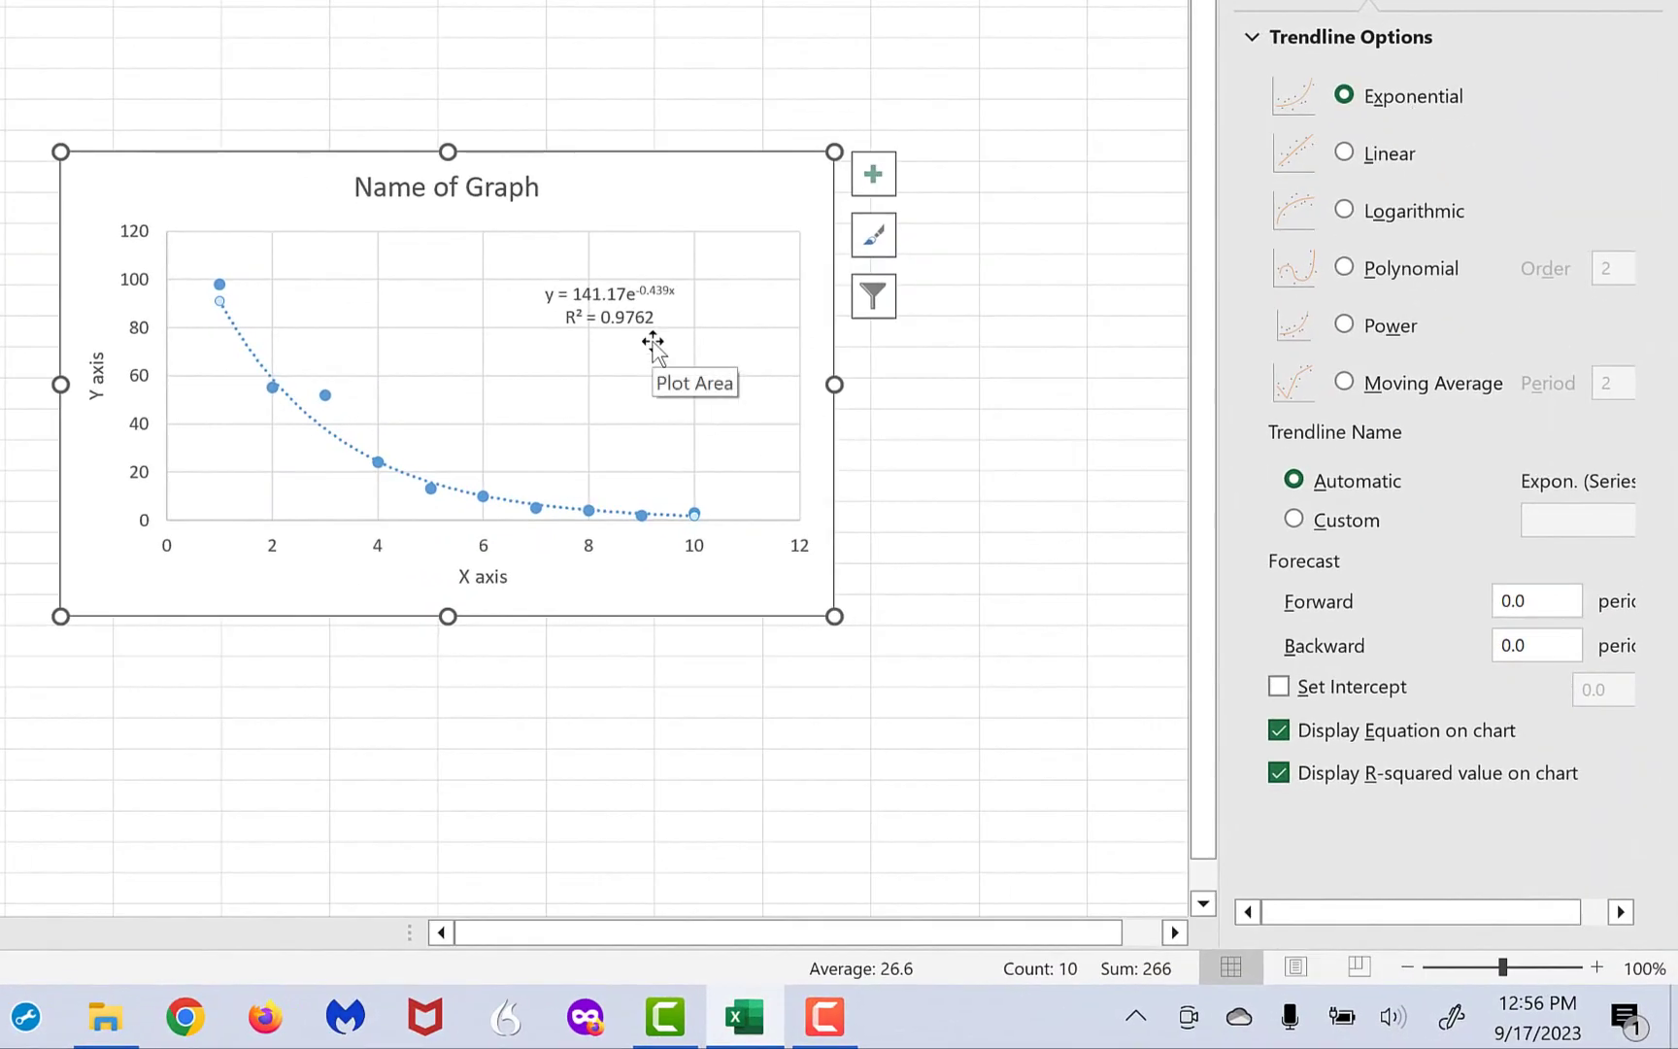
{"action": "left_click", "coordinate": [1344, 154]}
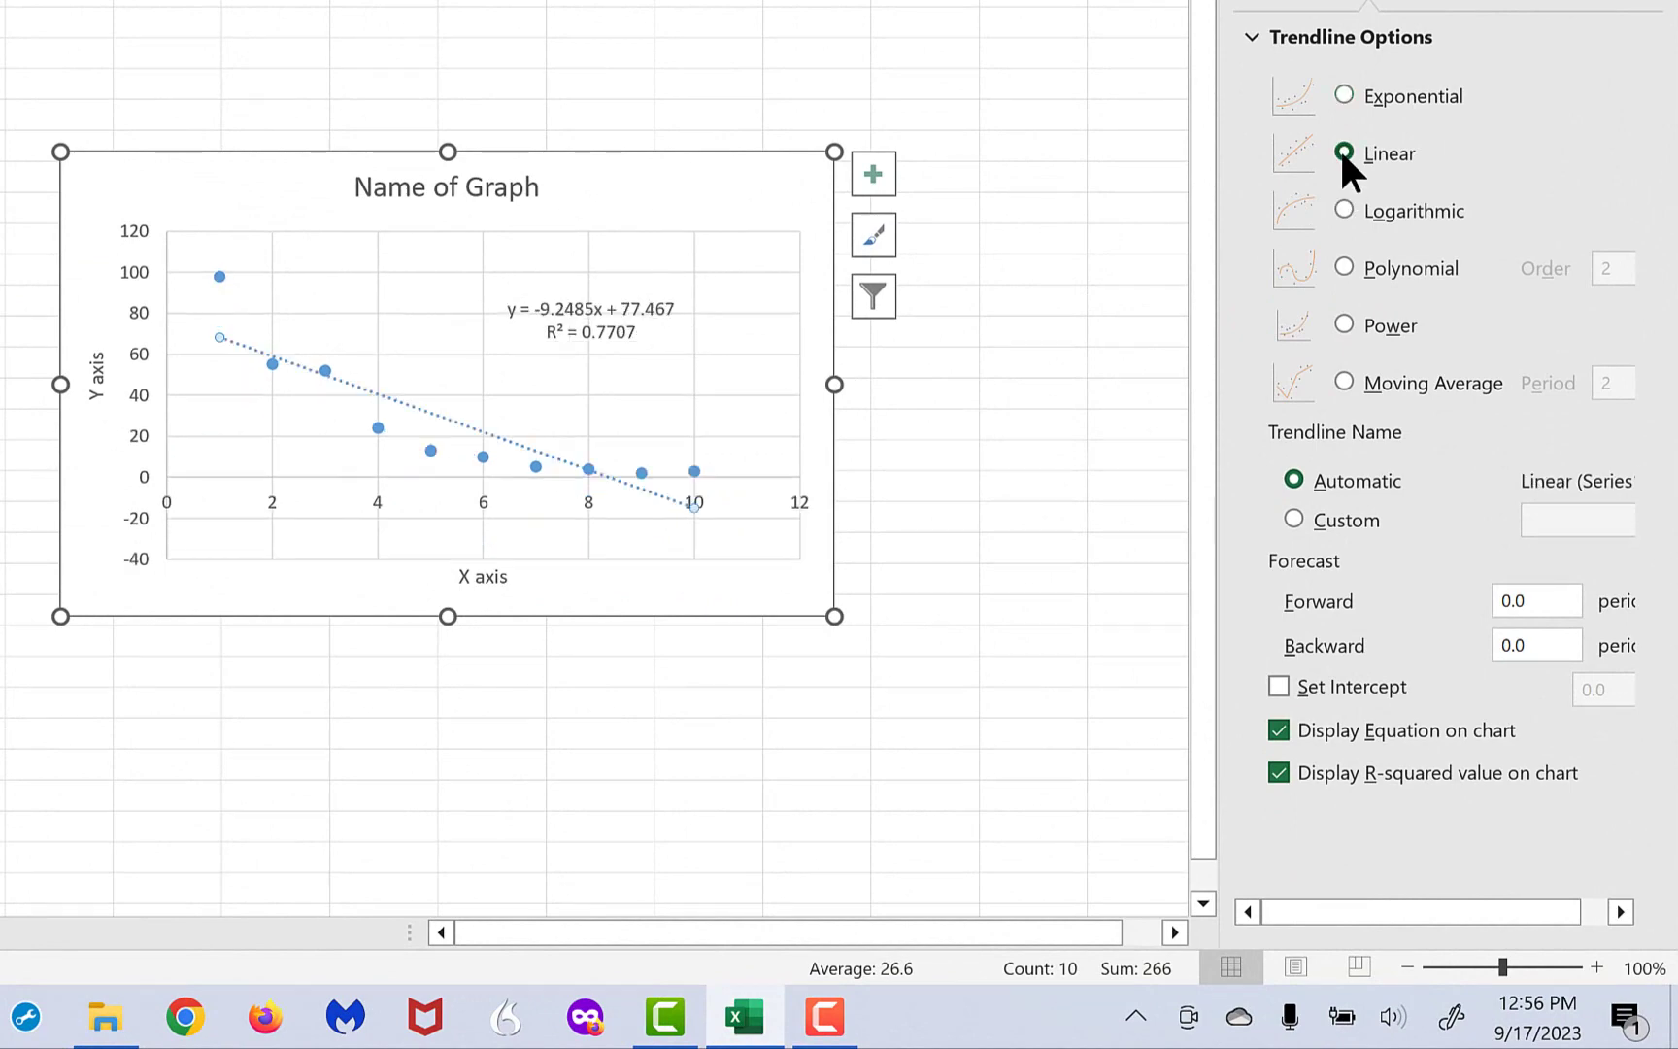
{"action": "left_click", "coordinate": [1348, 207]}
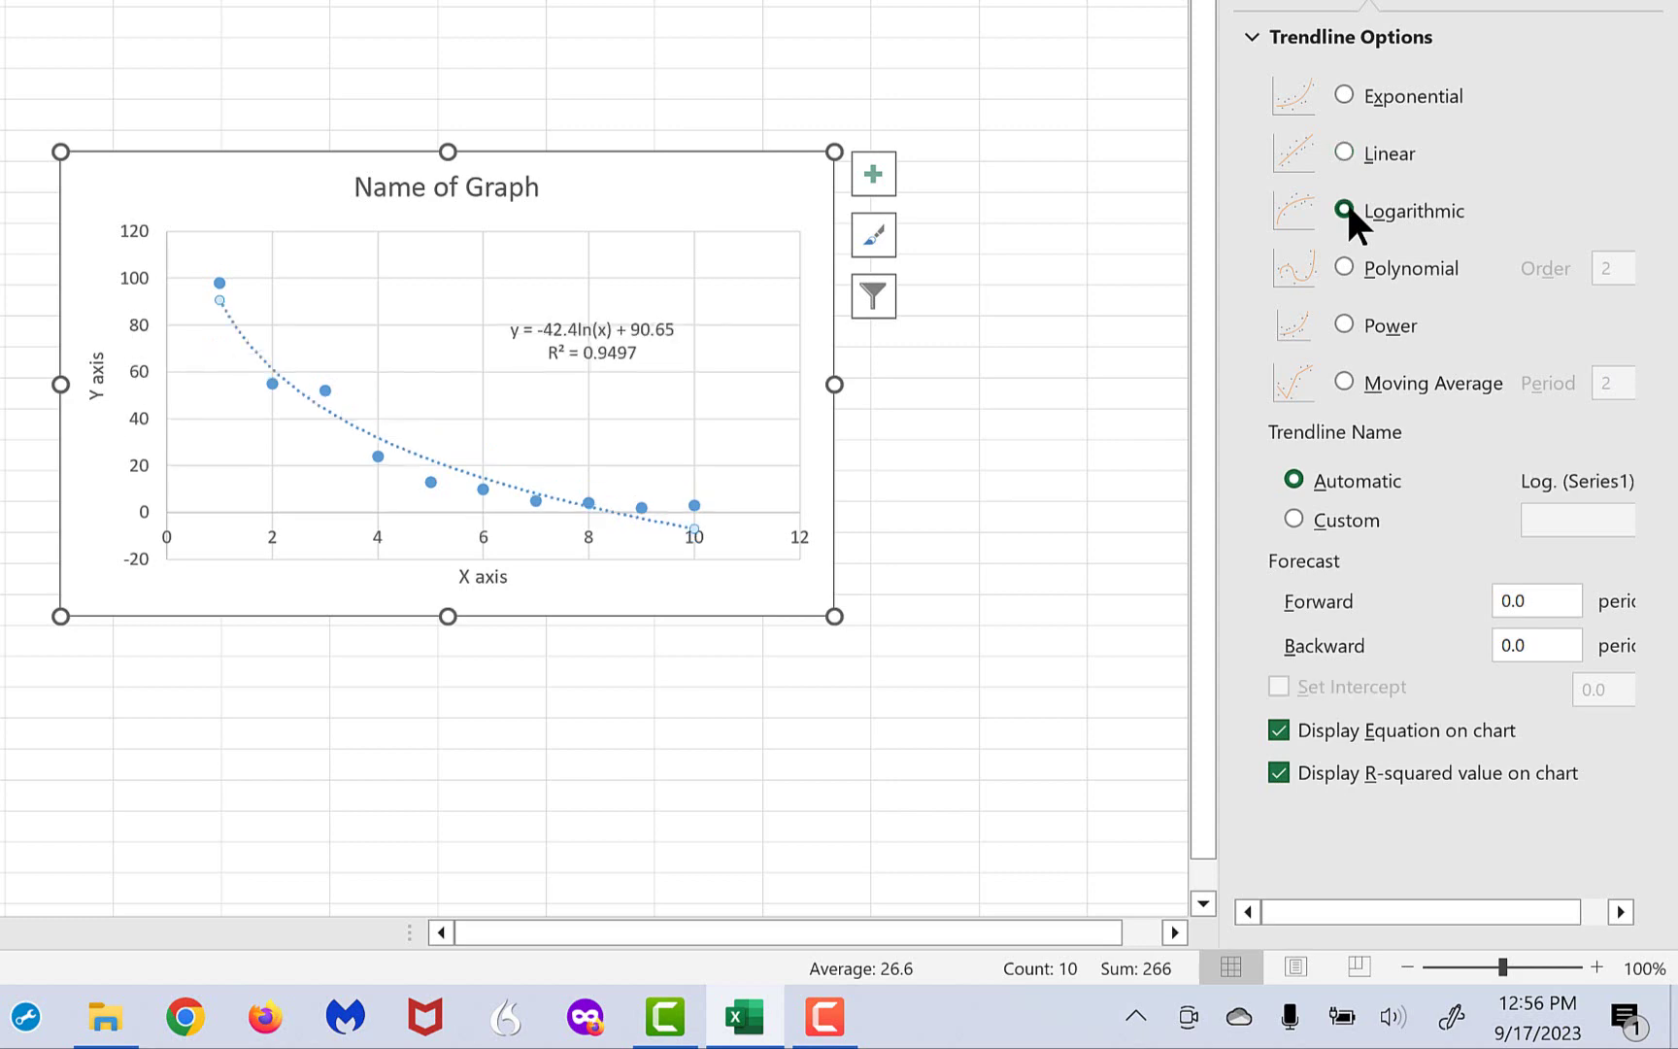
{"action": "left_click", "coordinate": [1340, 87]}
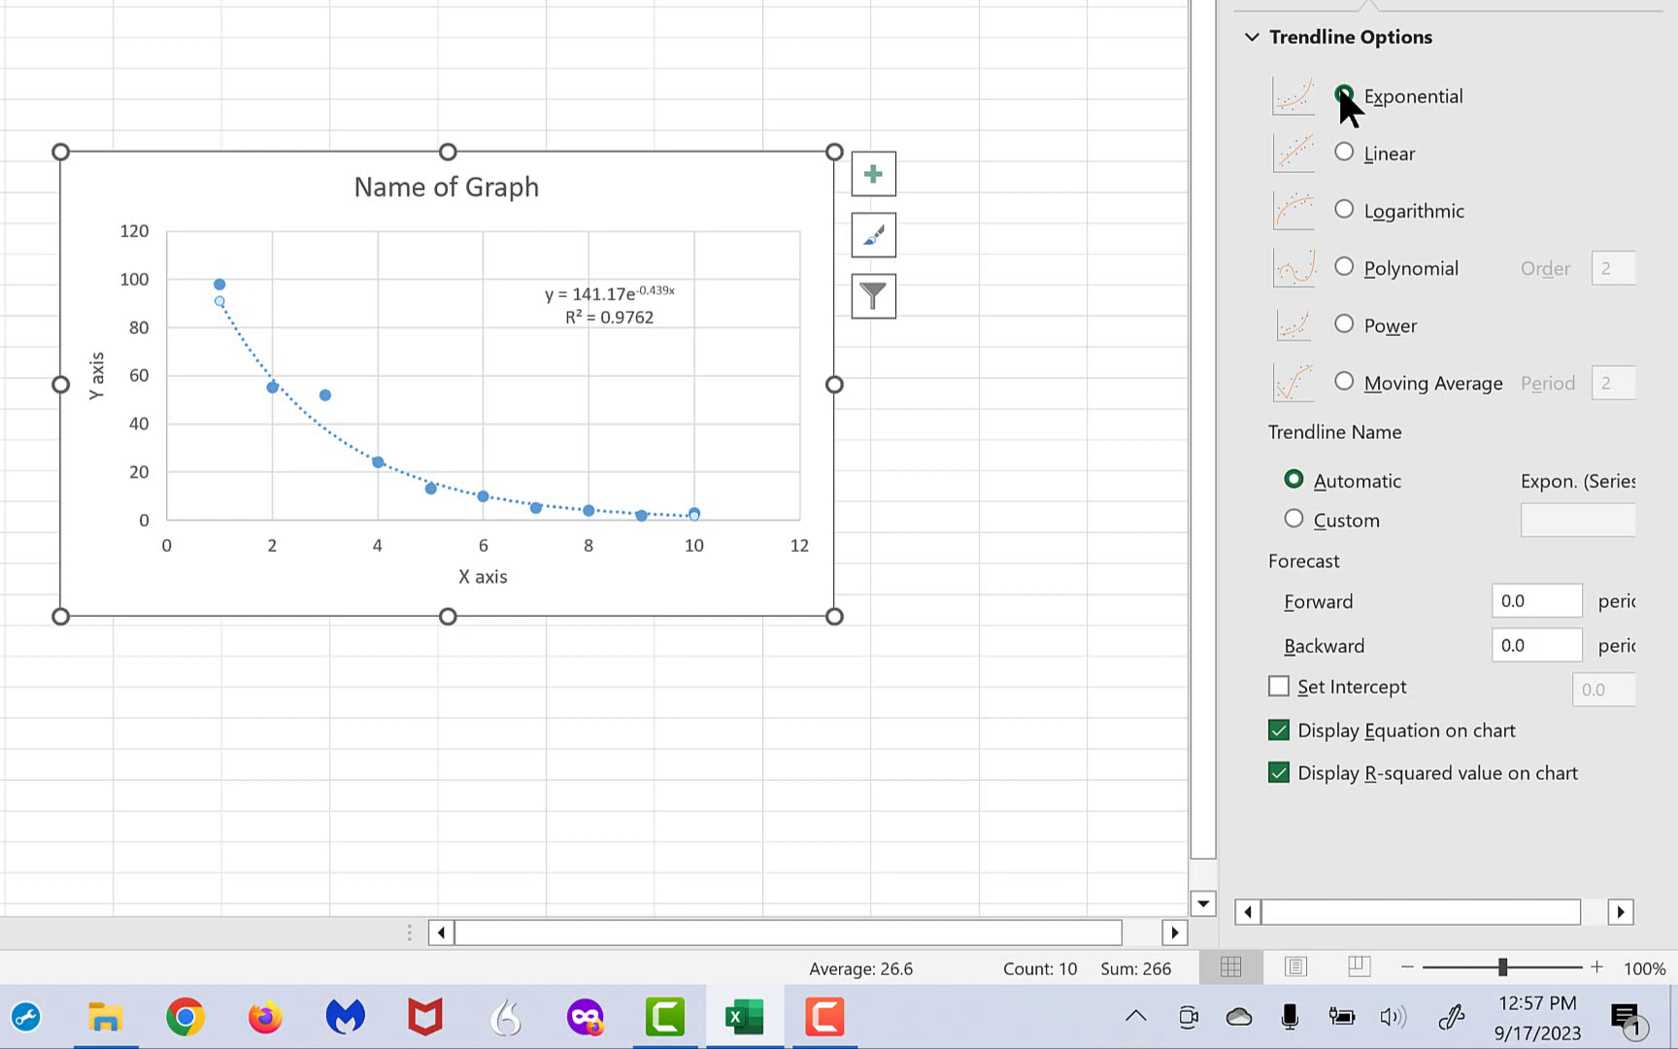
{"action": "left_click", "coordinate": [1345, 325]}
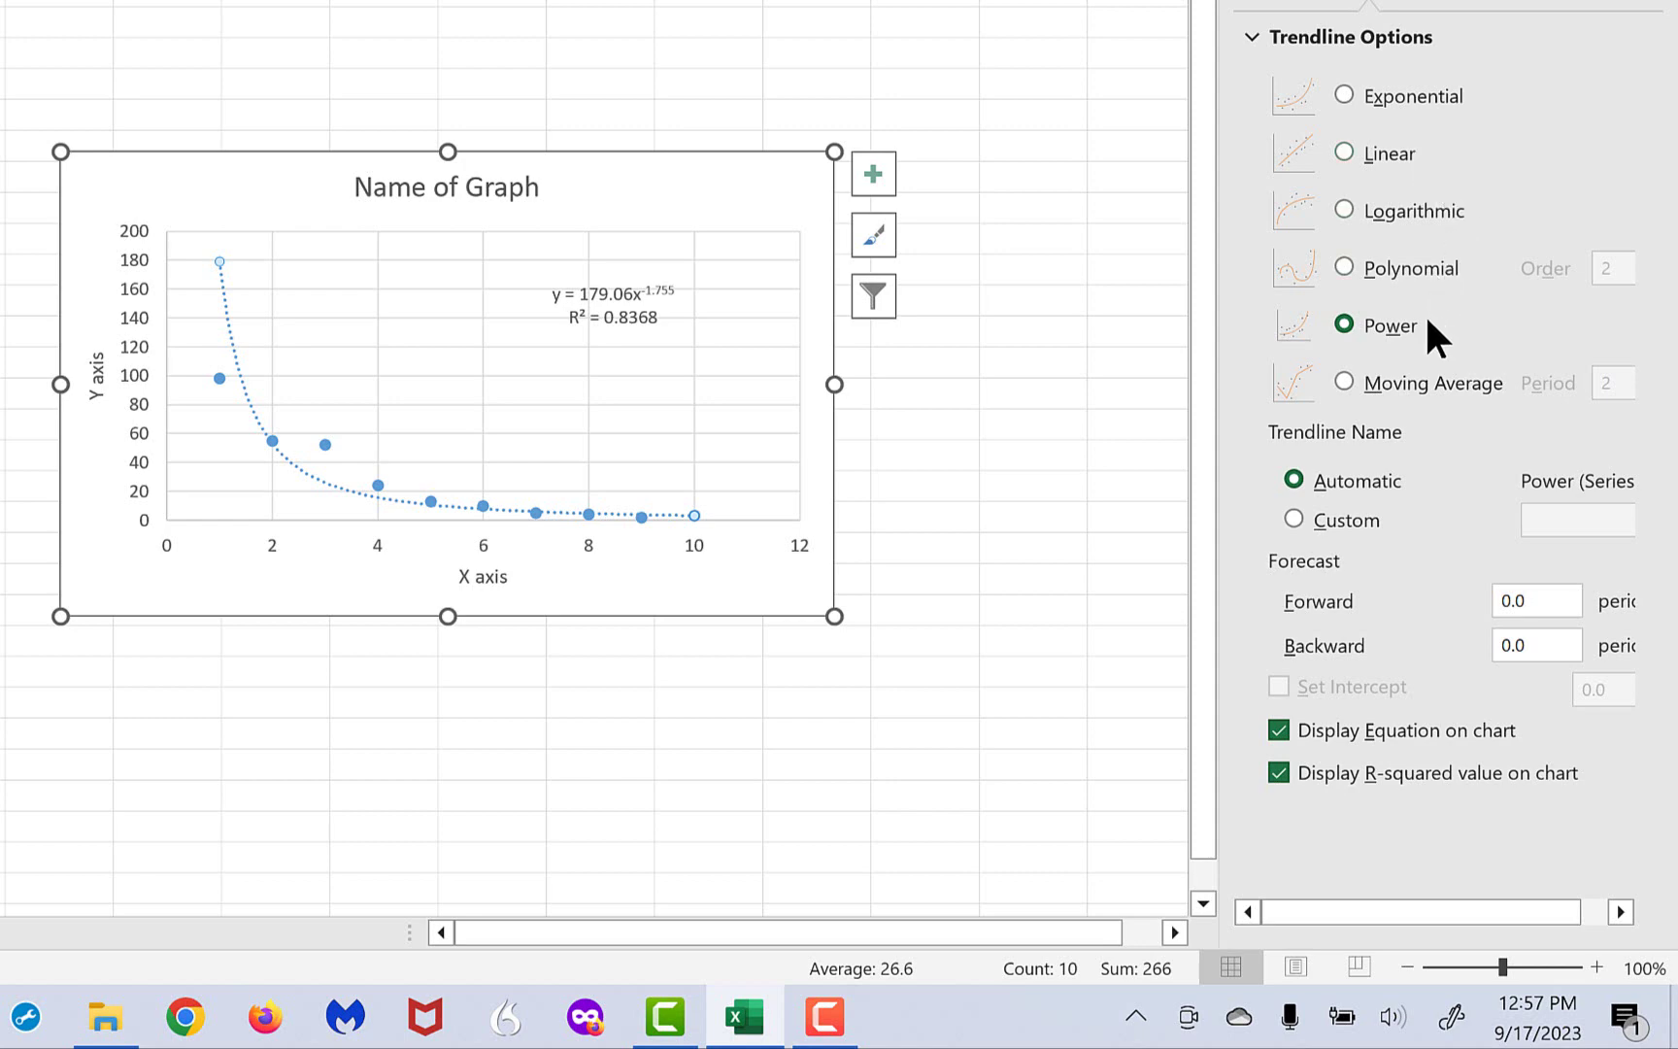
{"action": "left_click", "coordinate": [1344, 92]}
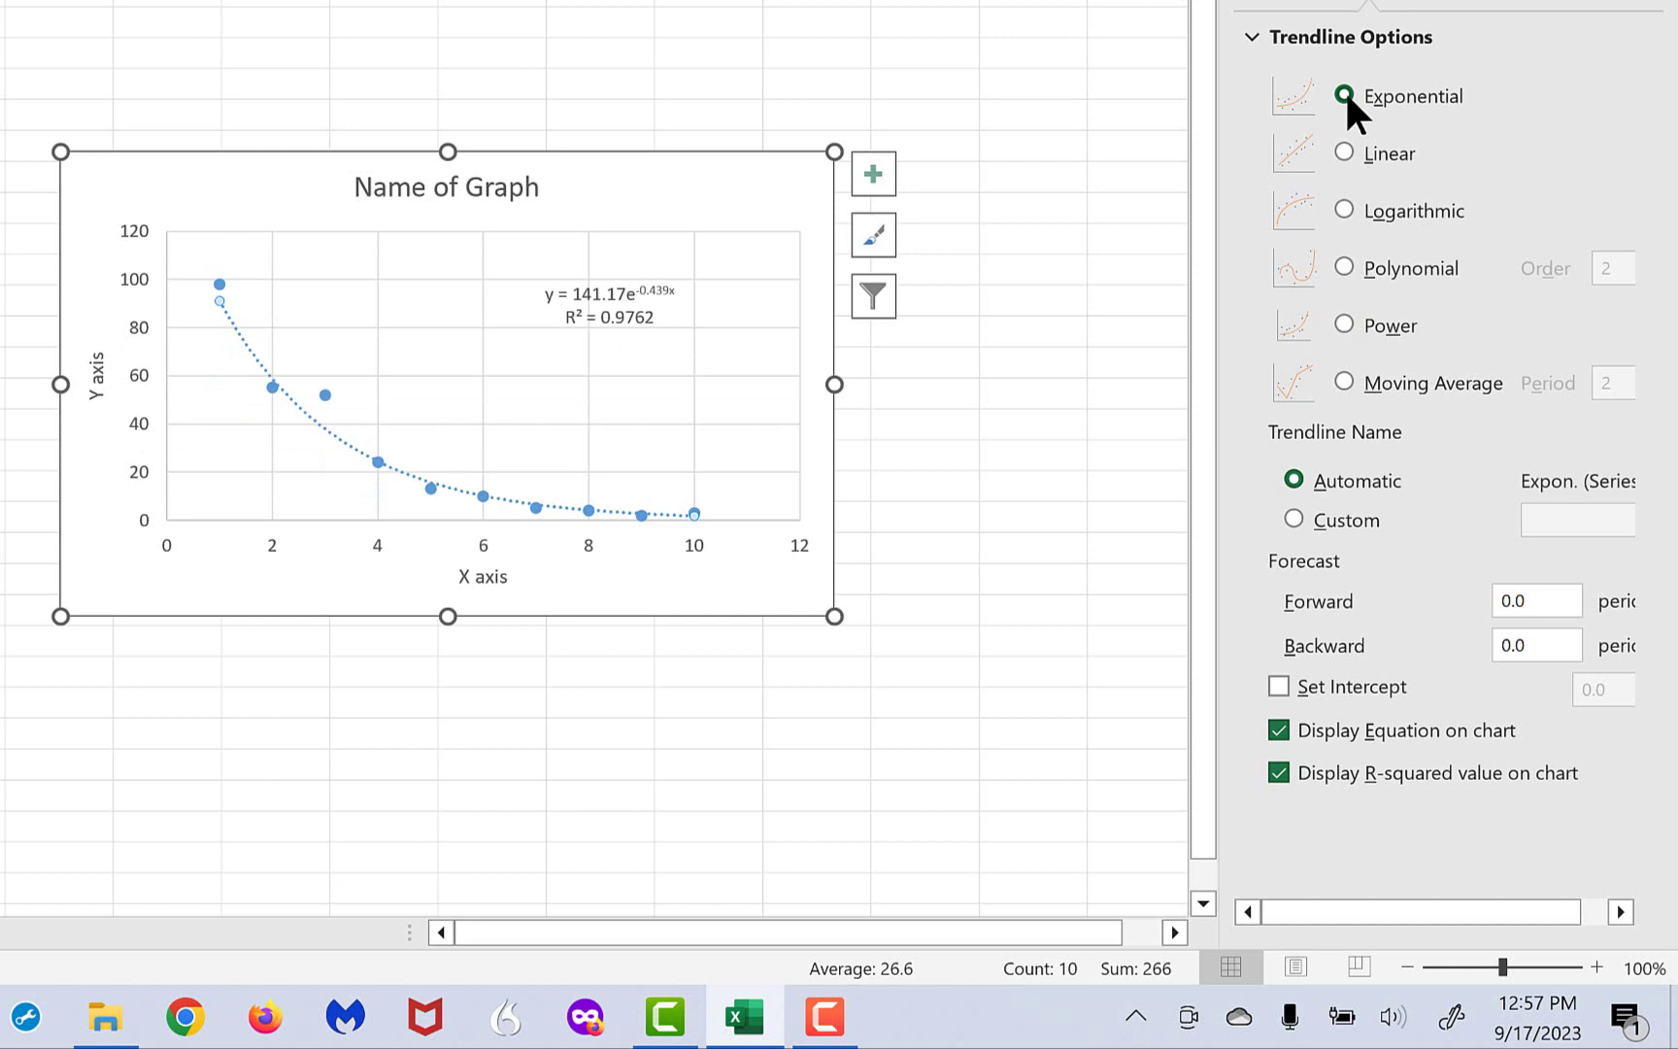